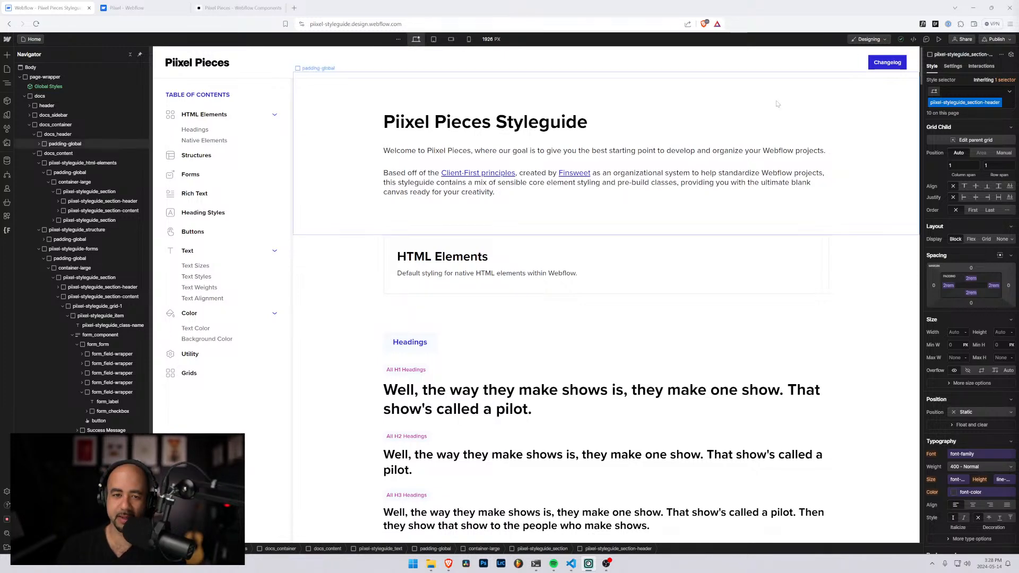
# Review the styleguide's structure classes and select the background block of the container-medium sample
pyautogui.scroll(-4, 194, 187)
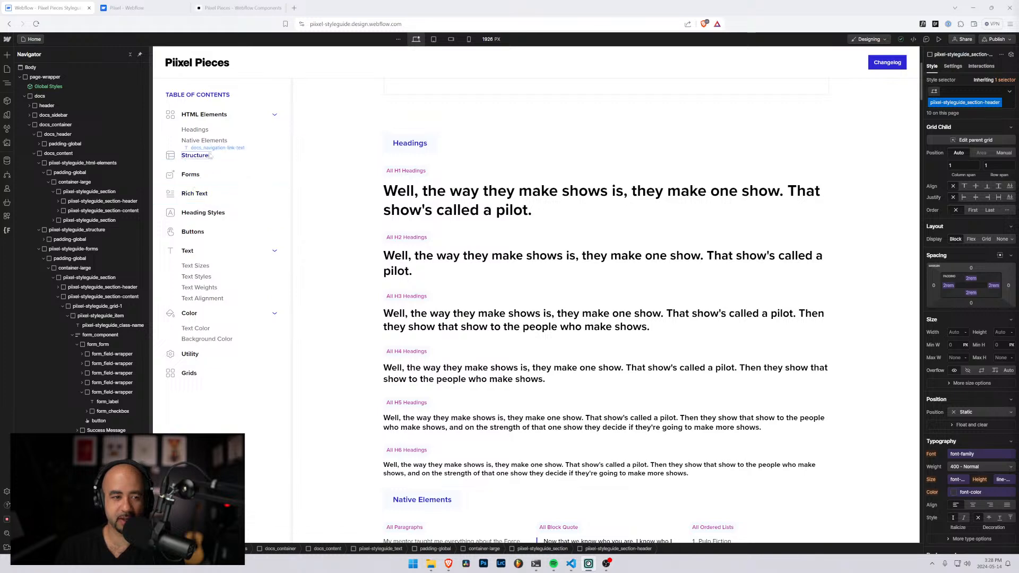
pyautogui.scroll(-10, 537, 305)
pyautogui.scroll(-5, 537, 305)
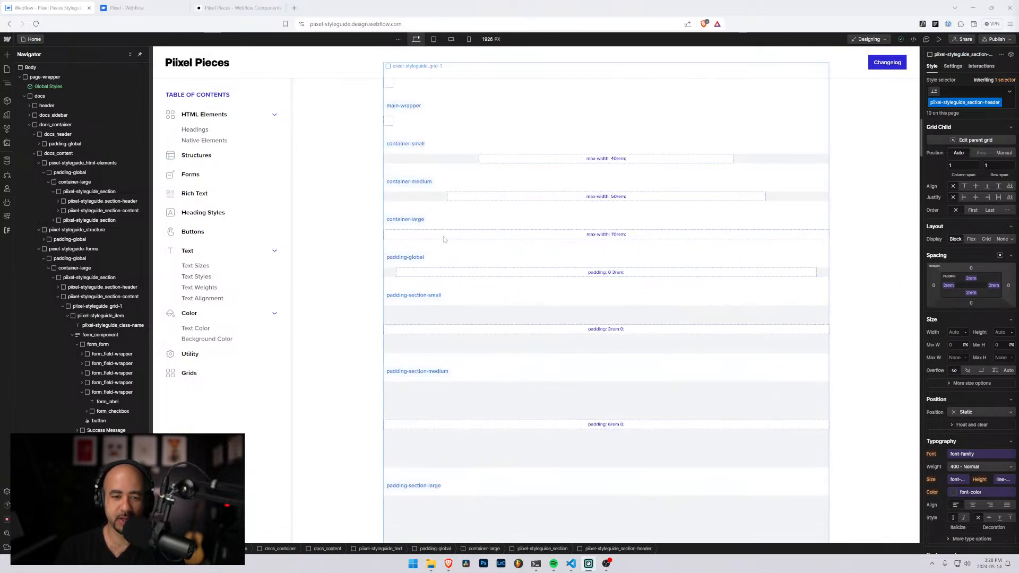
pyautogui.click(430, 195)
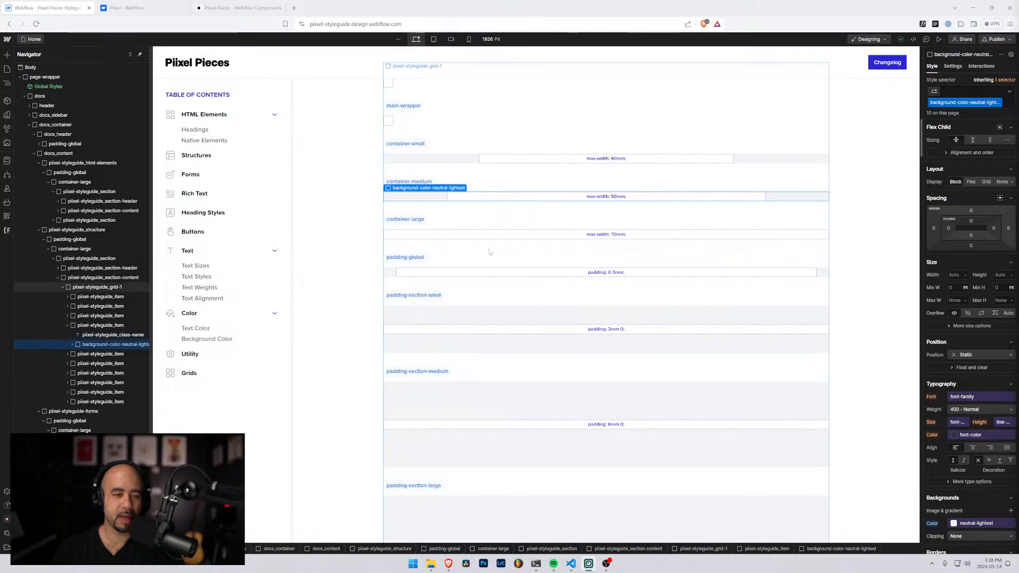
pyautogui.scroll(2, 486, 248)
pyautogui.scroll(15, 483, 246)
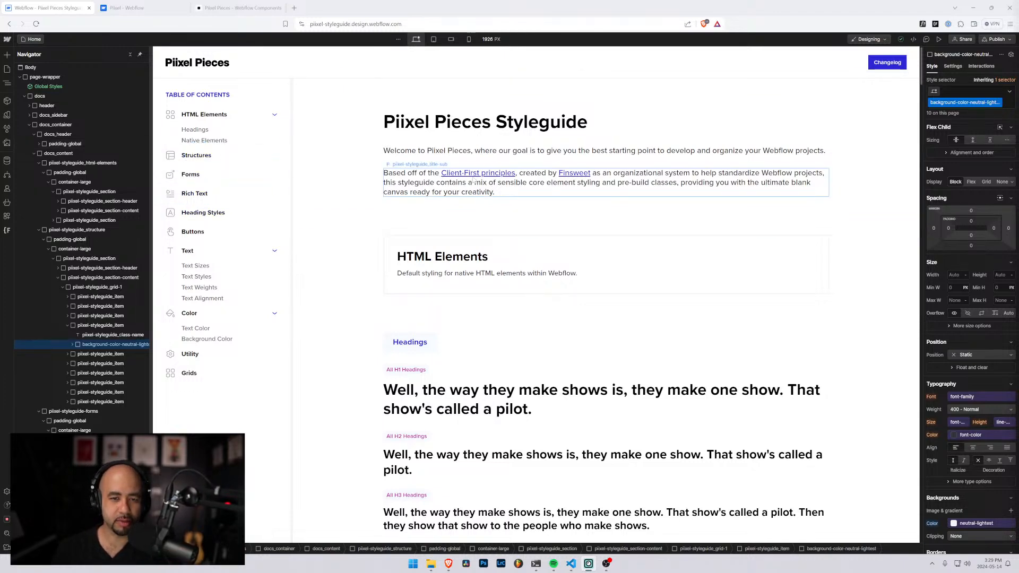
# Select the H1 sample in the Headings section and target the All H1 Headings tag to inspect its typography settings
pyautogui.scroll(-5, 472, 182)
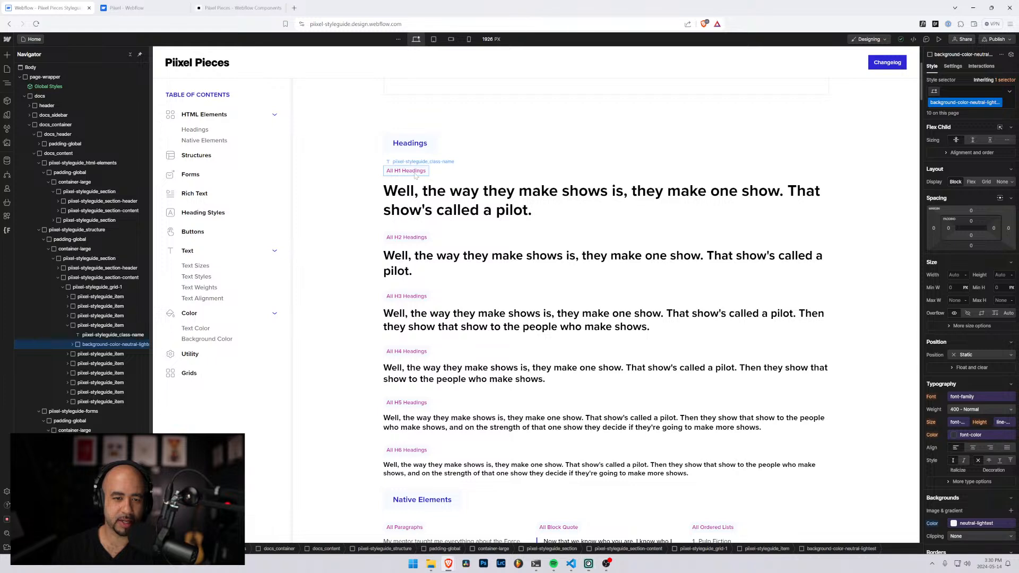
pyautogui.click(415, 175)
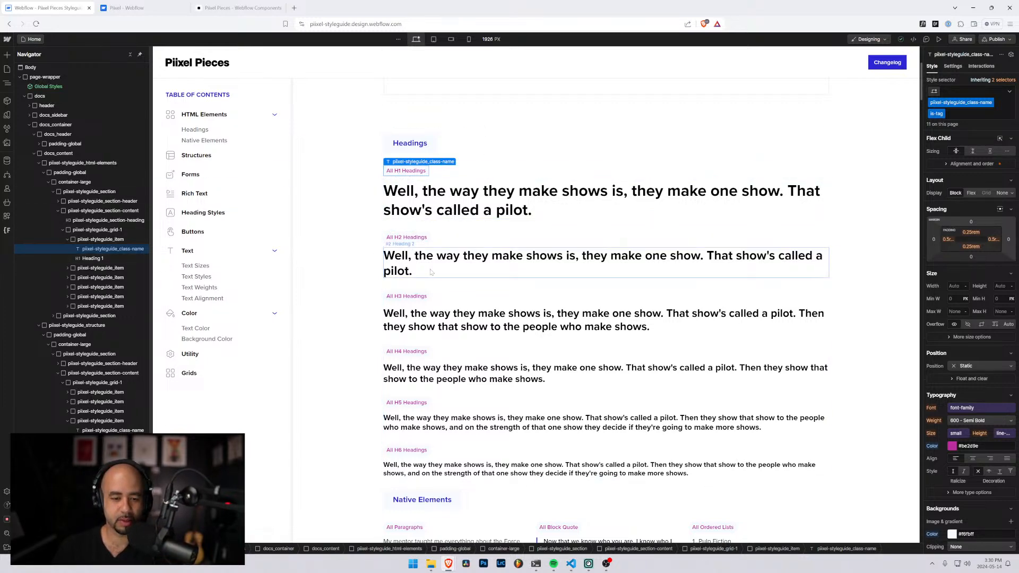
pyautogui.scroll(-1, 431, 273)
pyautogui.scroll(2, 431, 273)
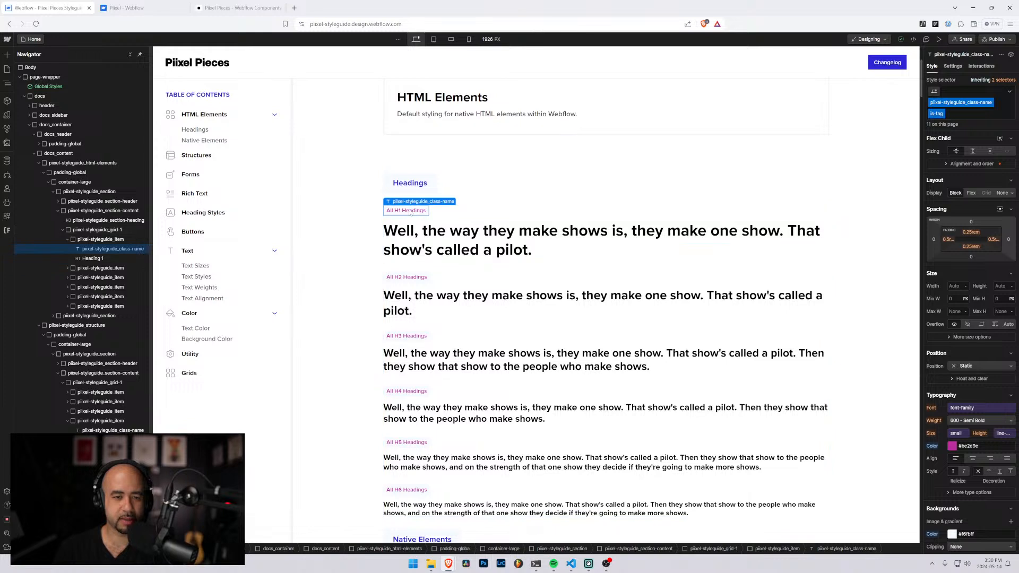
pyautogui.click(411, 226)
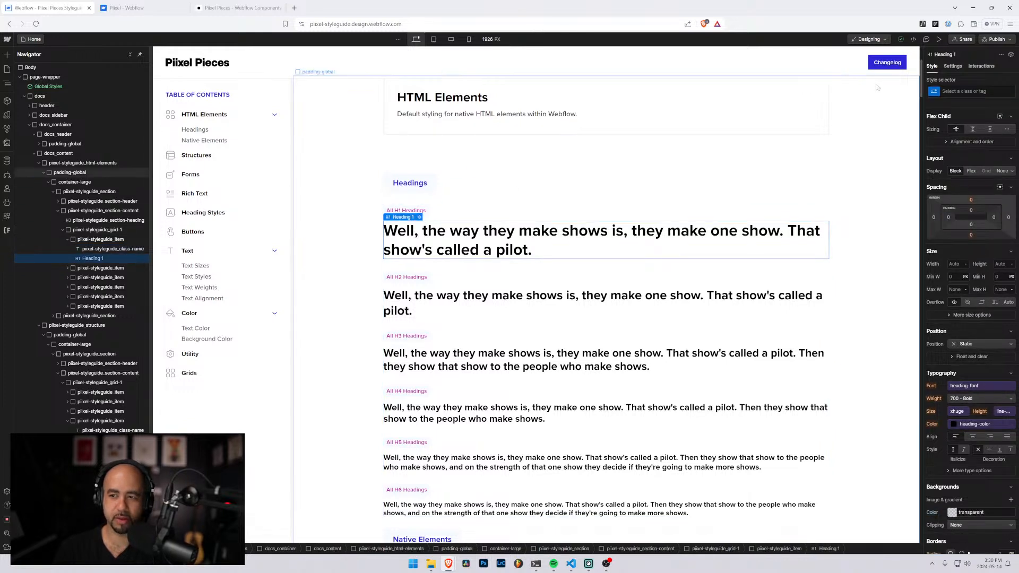
pyautogui.click(933, 94)
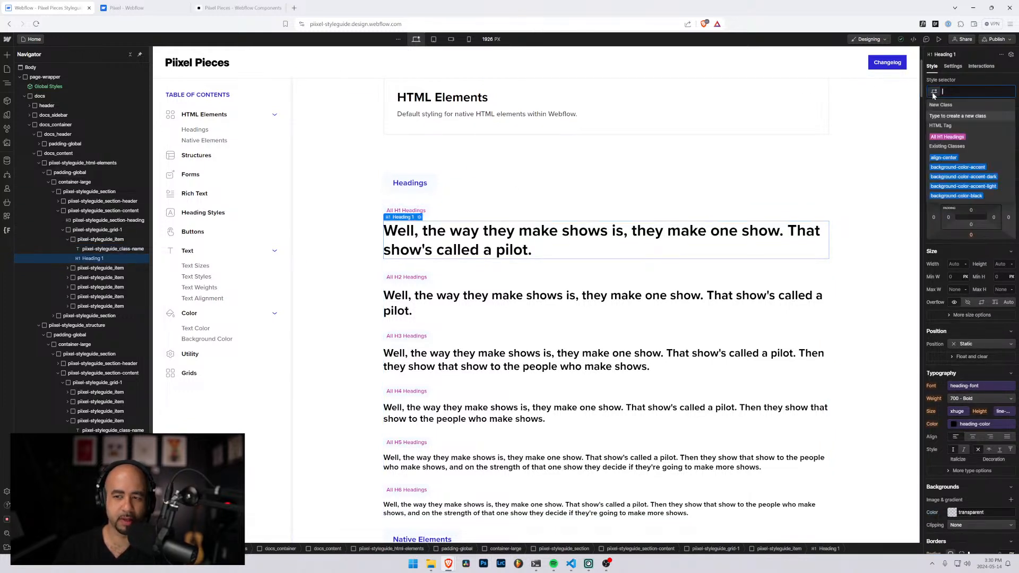
pyautogui.click(934, 137)
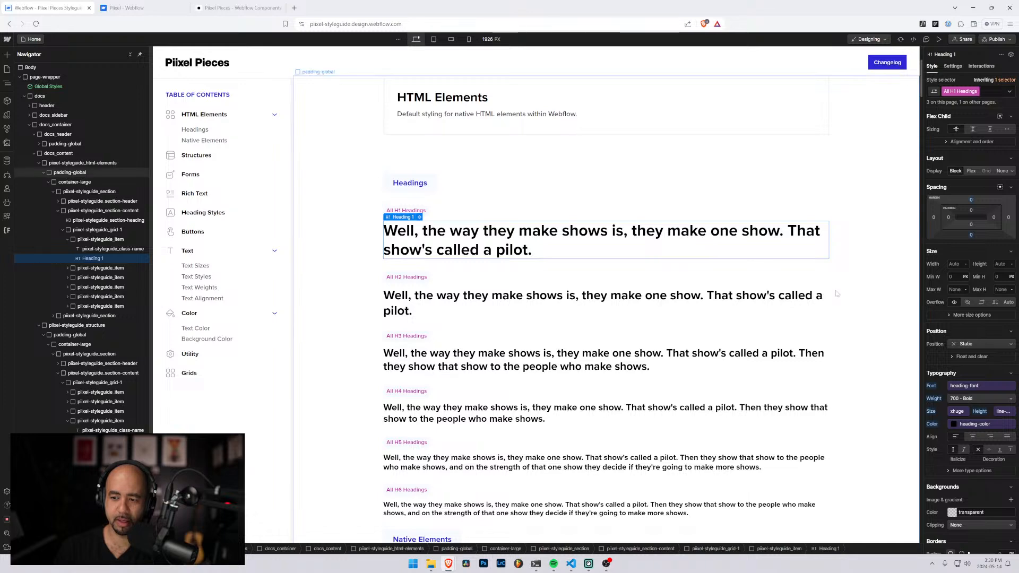
pyautogui.scroll(-3, 938, 345)
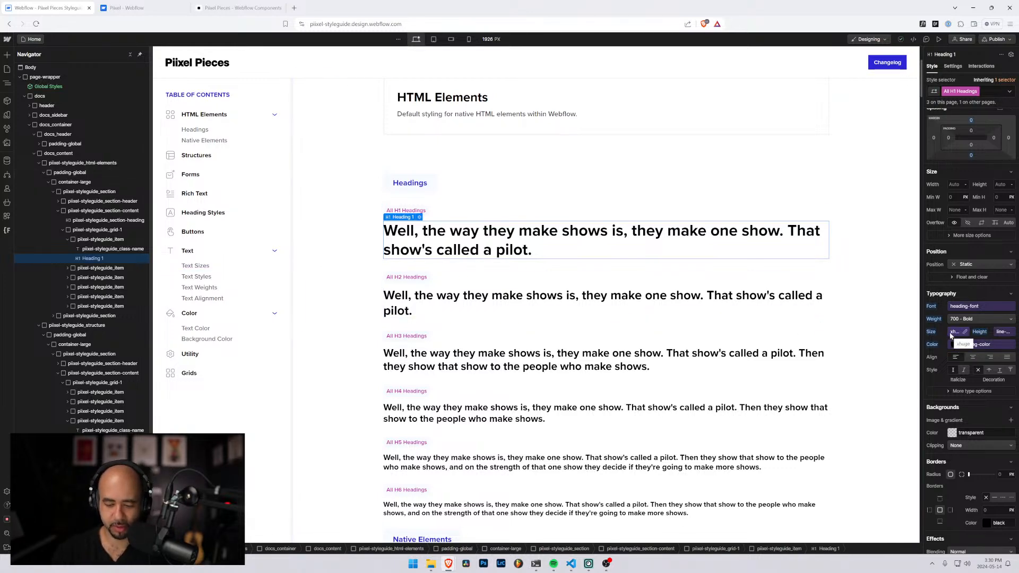
pyautogui.hotkey('ctrl', '+')
pyautogui.hotkey('ctrl', '+')
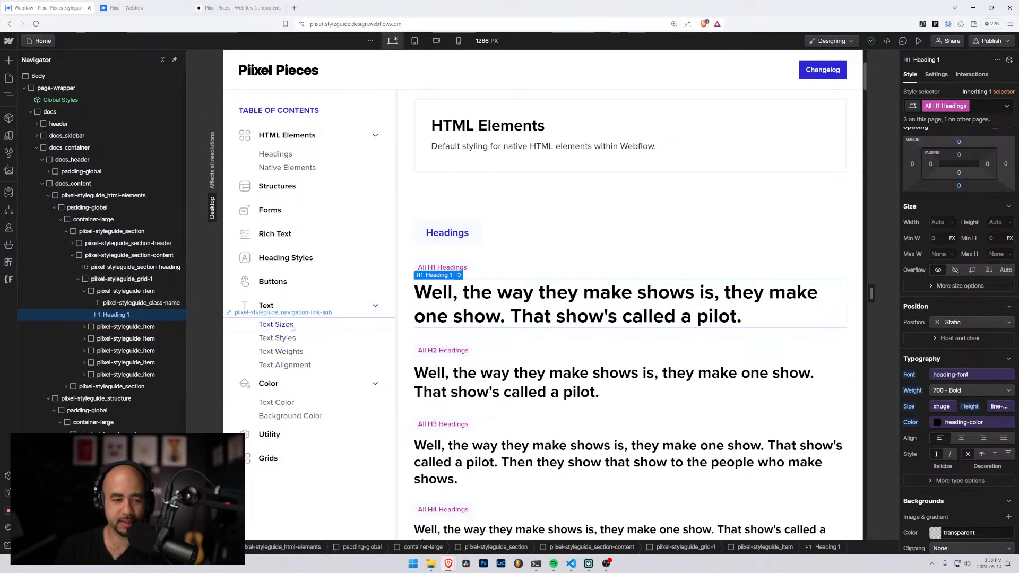
# Preview the page, go to the Text section, and expand its entries in the table of contents
pyautogui.click(918, 41)
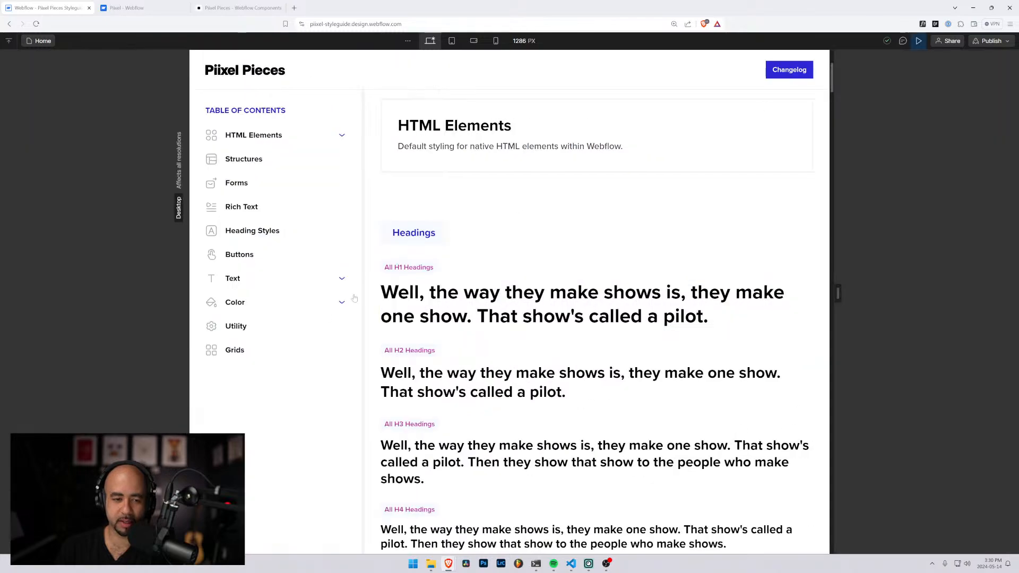
pyautogui.click(234, 279)
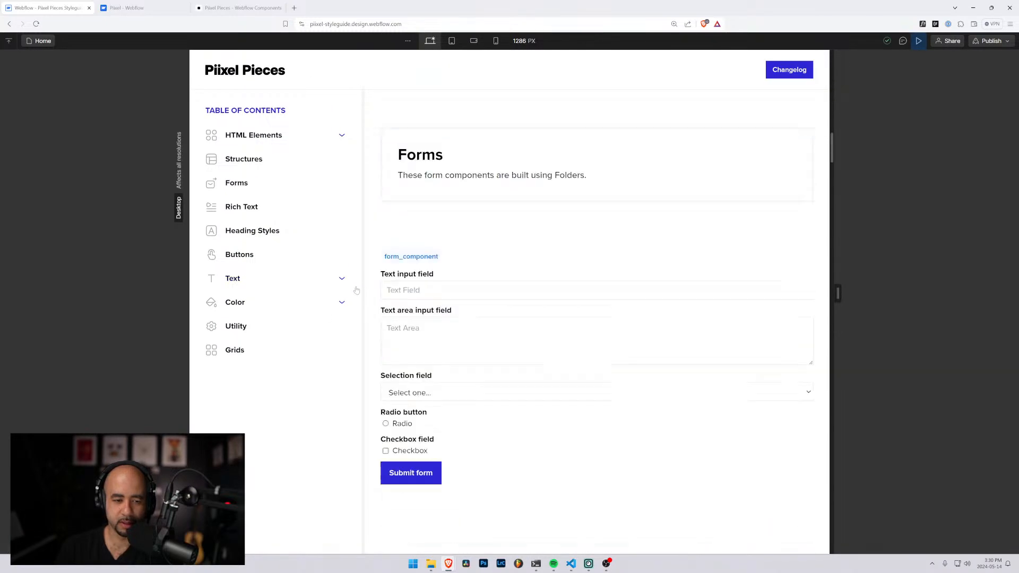
pyautogui.click(342, 280)
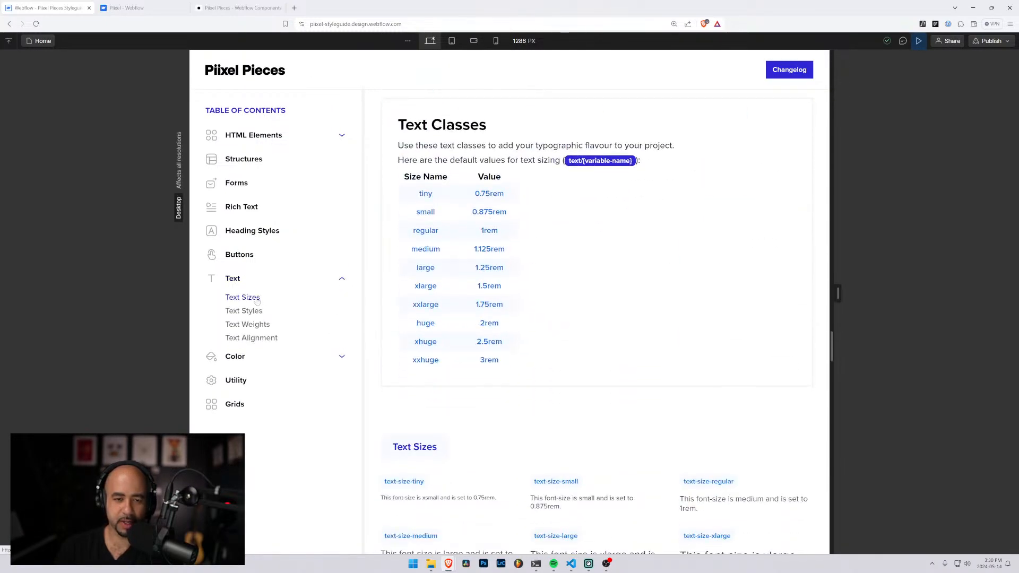
pyautogui.scroll(-7, 451, 198)
pyautogui.scroll(7, 397, 217)
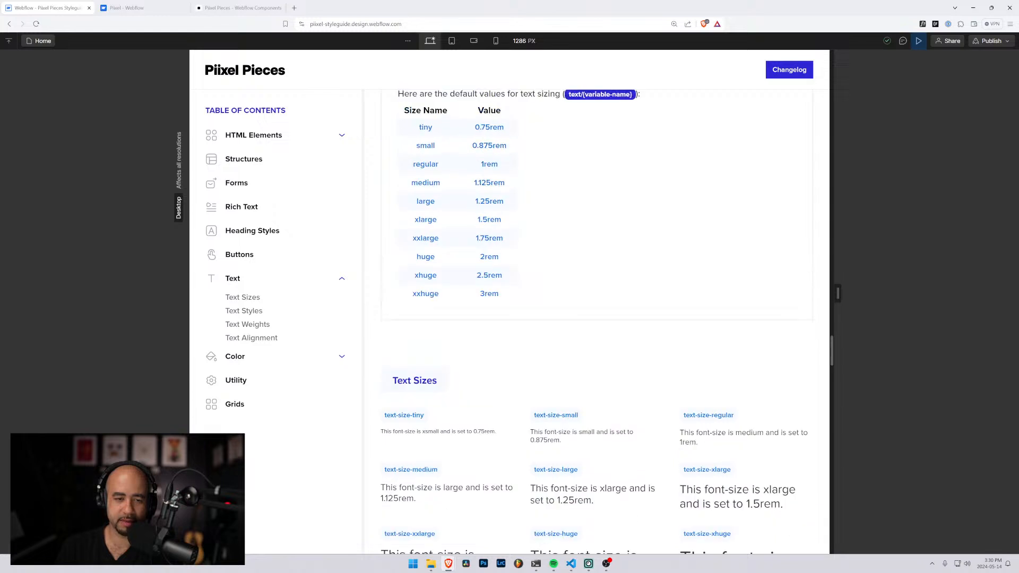
# Examine the default text sizing table and compare its size names with the text-size classes
pyautogui.moveTo(413, 207); pyautogui.dragTo(443, 354)
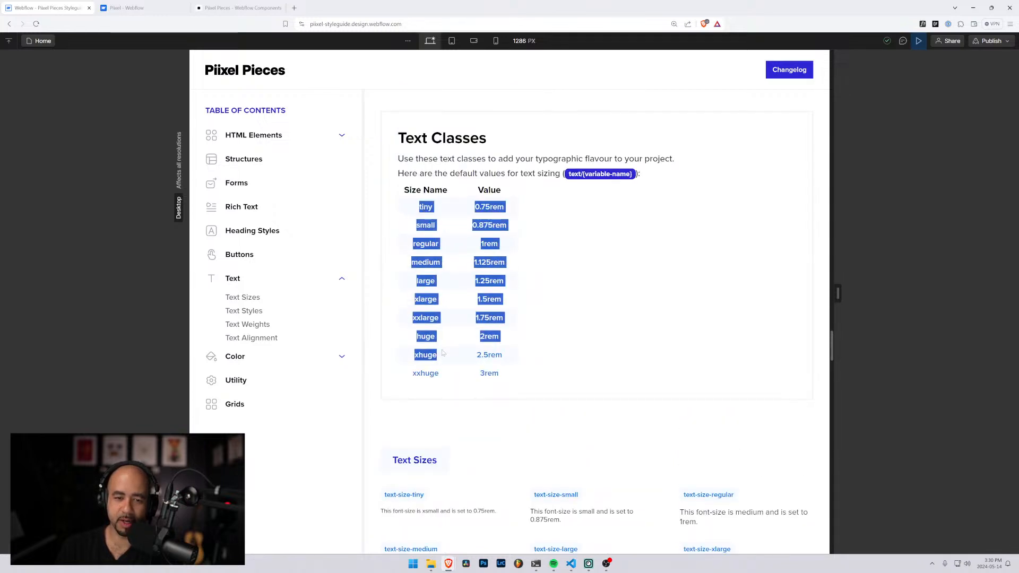
pyautogui.click(399, 283)
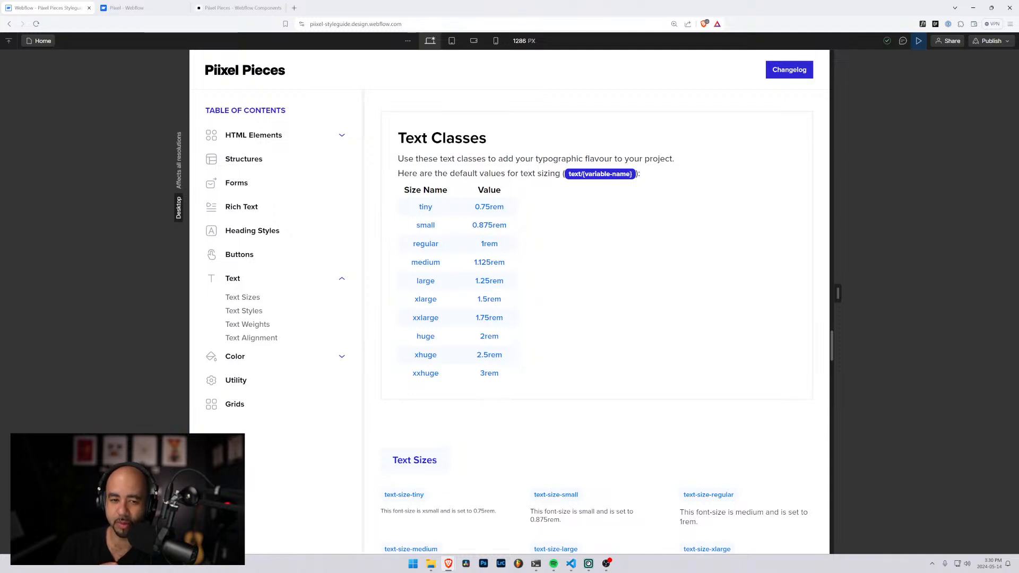
pyautogui.moveTo(418, 229); pyautogui.dragTo(447, 248)
pyautogui.scroll(-1, 446, 247)
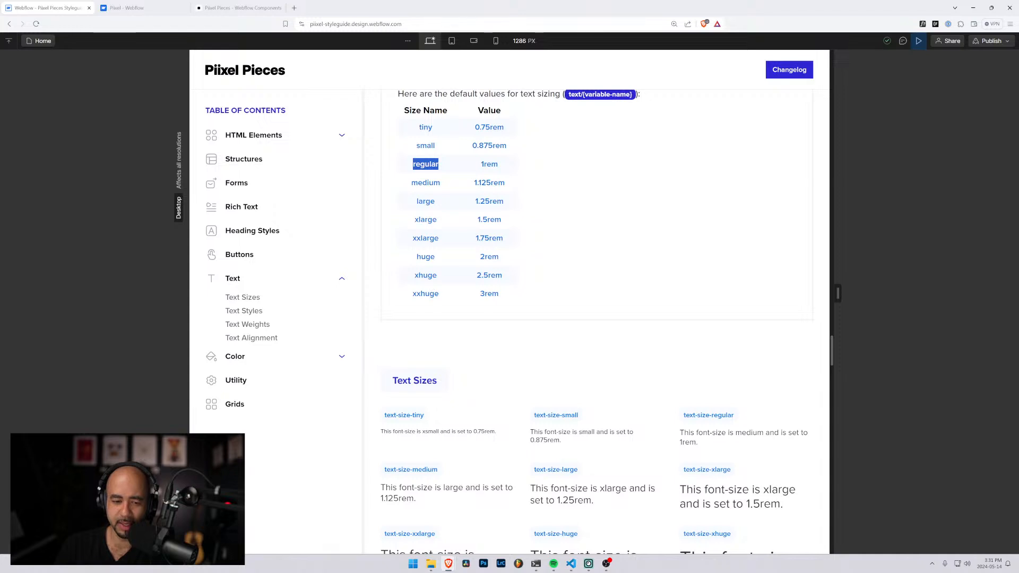
pyautogui.moveTo(548, 415); pyautogui.dragTo(575, 415)
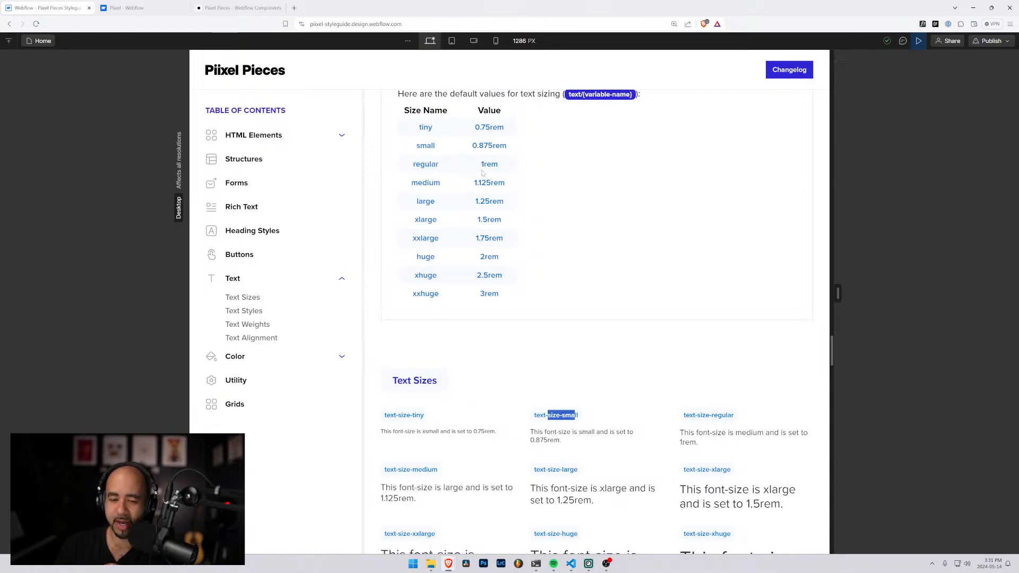
pyautogui.moveTo(579, 415); pyautogui.dragTo(535, 415)
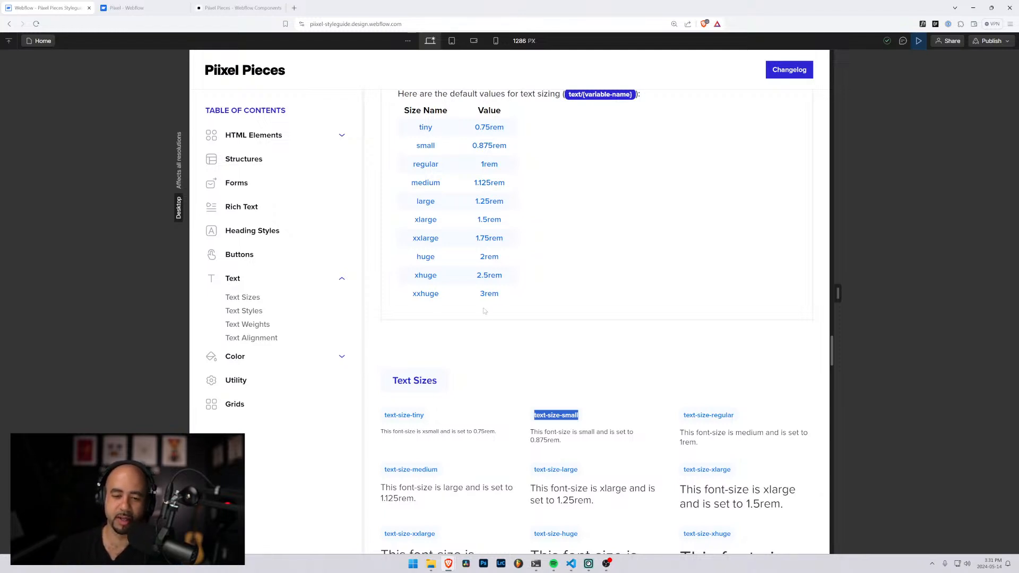
pyautogui.click(562, 402)
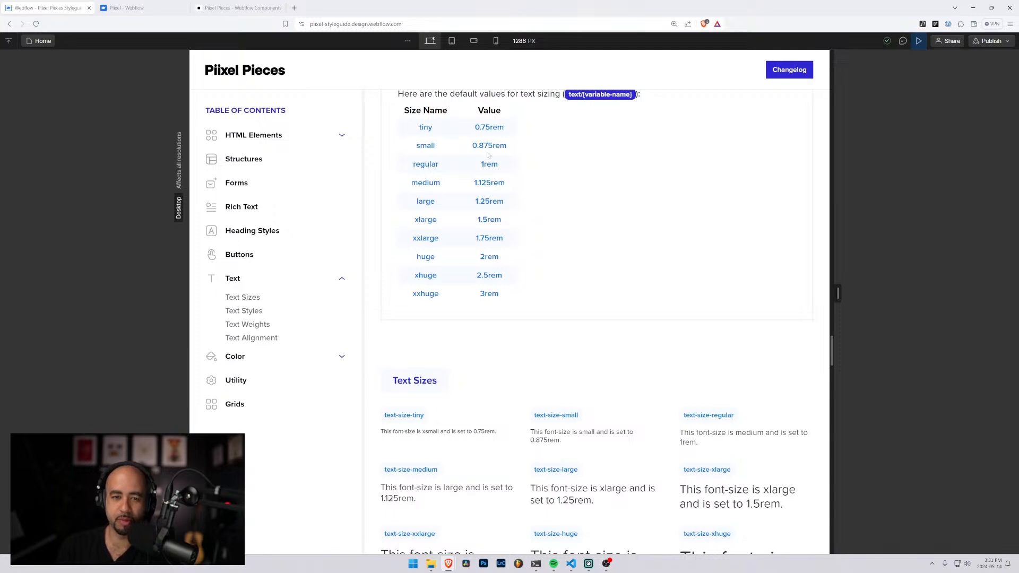
# Look through the text size, text style and text weight class samples
pyautogui.scroll(-3, 527, 332)
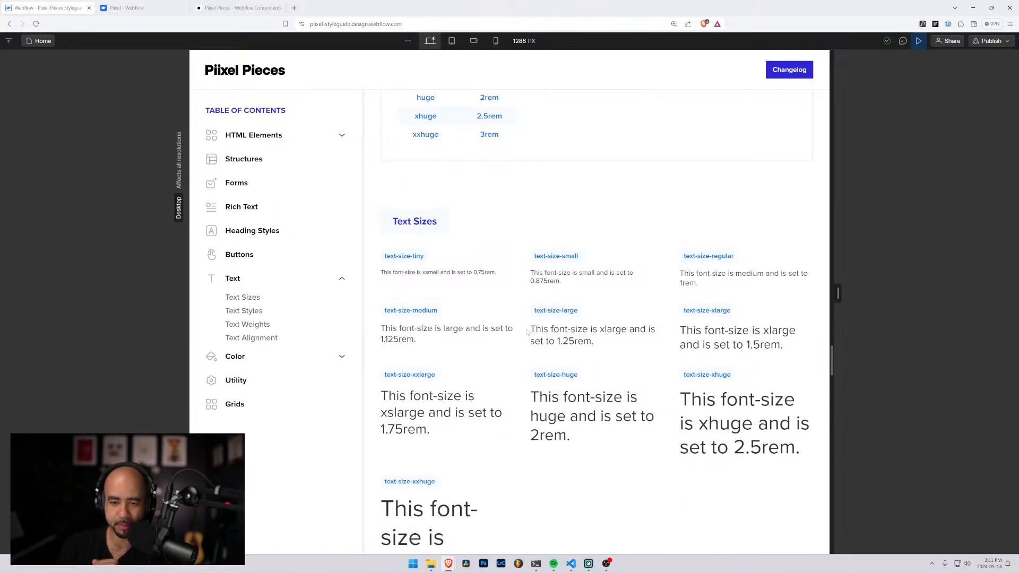
pyautogui.scroll(-10, 527, 332)
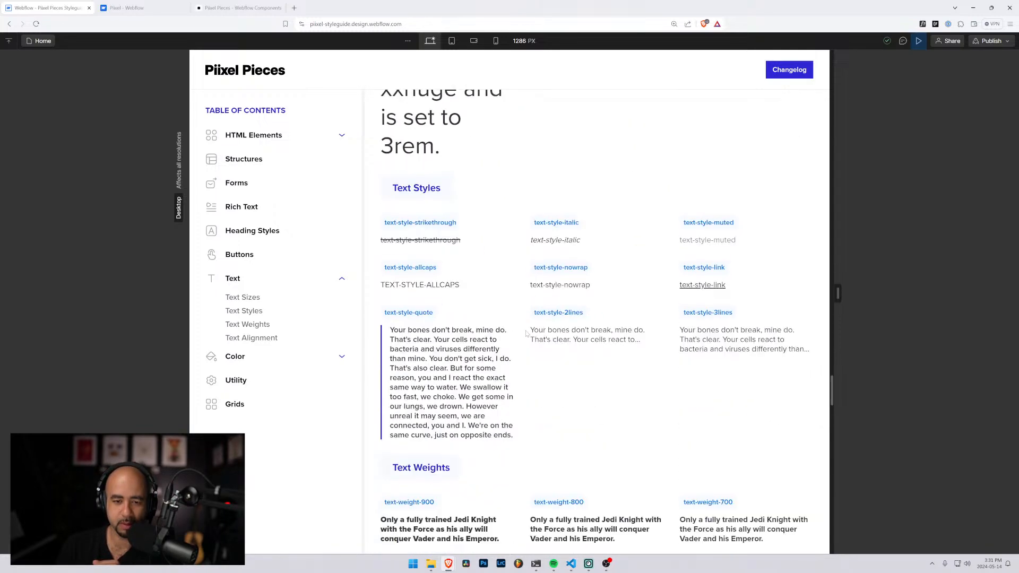
pyautogui.scroll(-4, 527, 332)
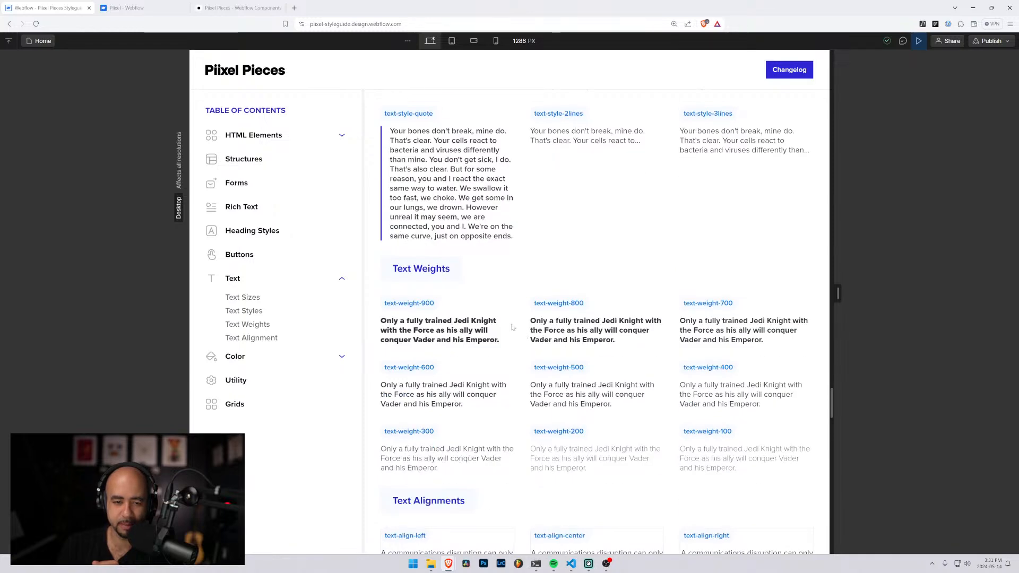
pyautogui.scroll(-2, 512, 327)
pyautogui.scroll(2, 480, 322)
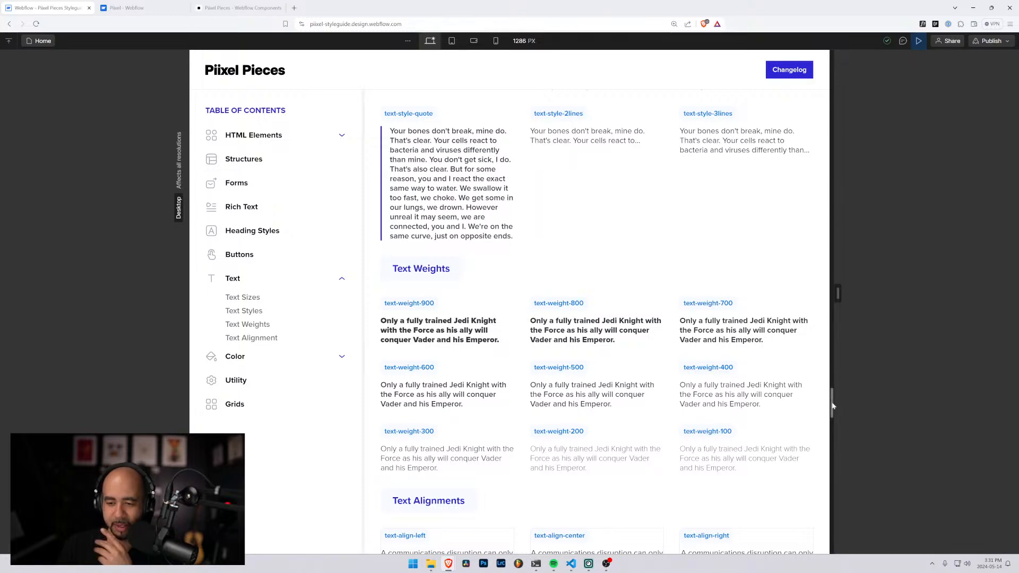
# Exit the page preview and go back to the Headings section of the styleguide in design mode
pyautogui.moveTo(832, 406); pyautogui.dragTo(849, 57)
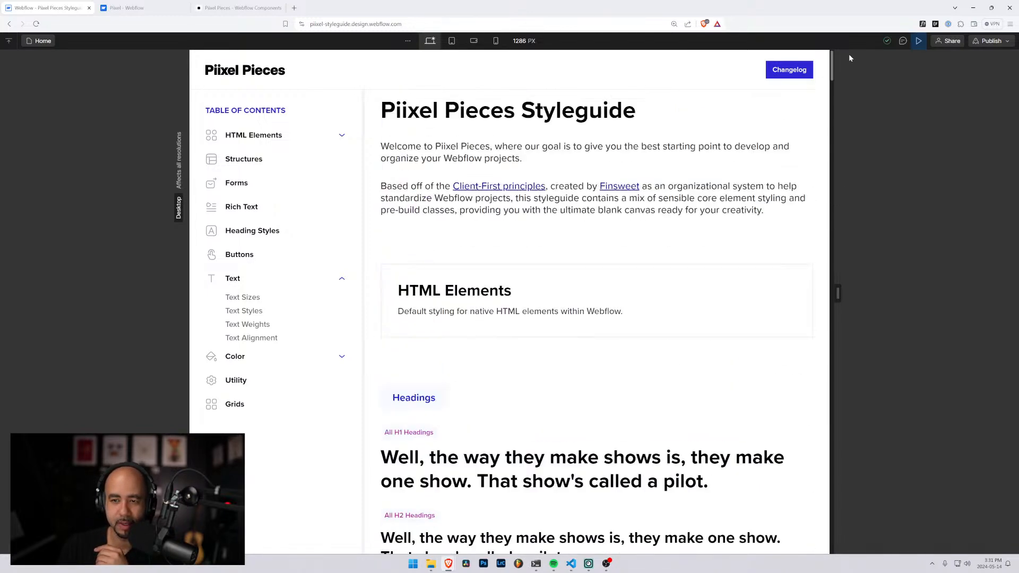
pyautogui.click(919, 41)
pyautogui.scroll(-3, 512, 308)
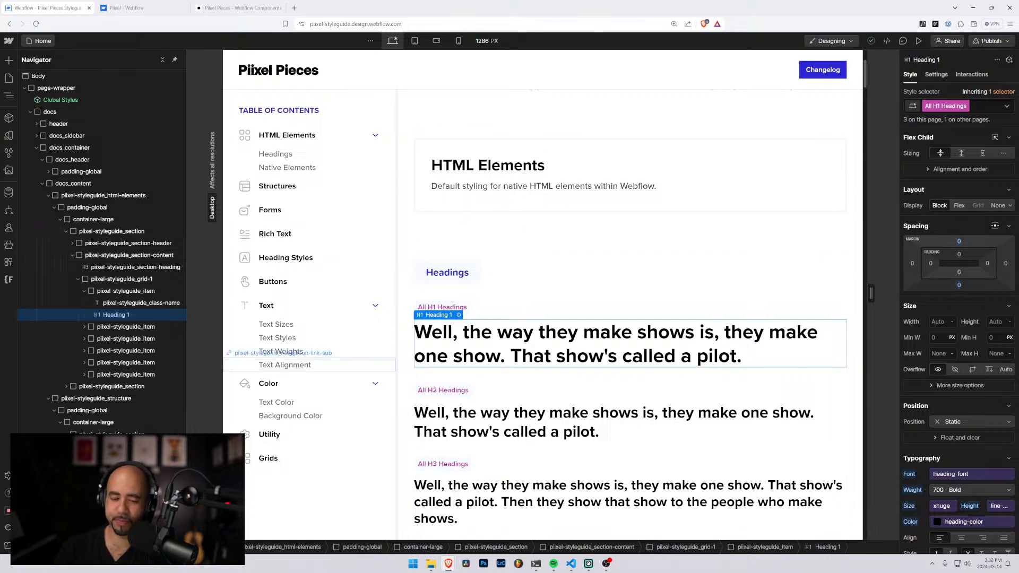
# Switch to Excel and open a blank workbook
pyautogui.moveTo(558, 569)
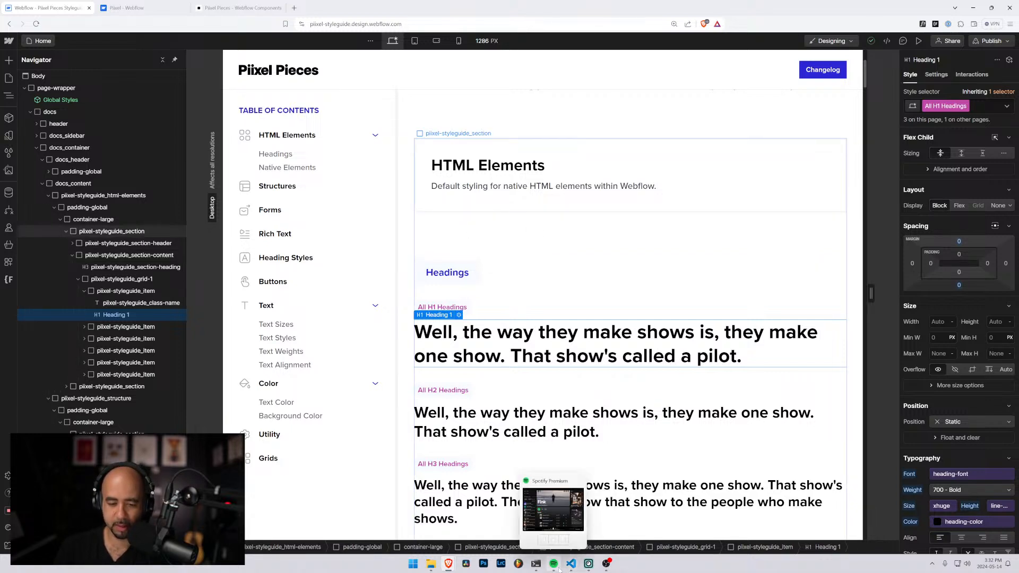
pyautogui.press('super')
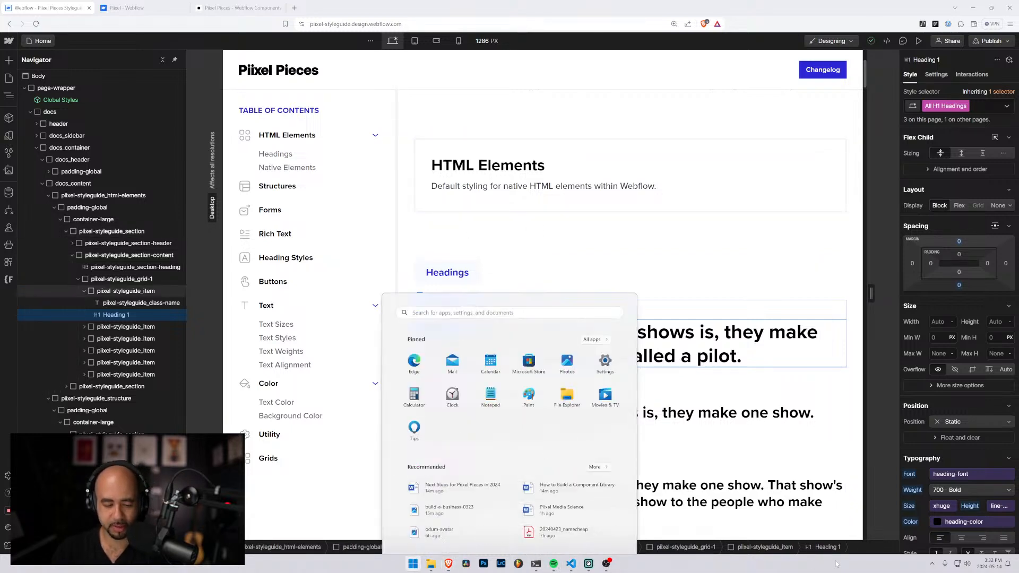
pyautogui.write('excel')
pyautogui.press('Return')
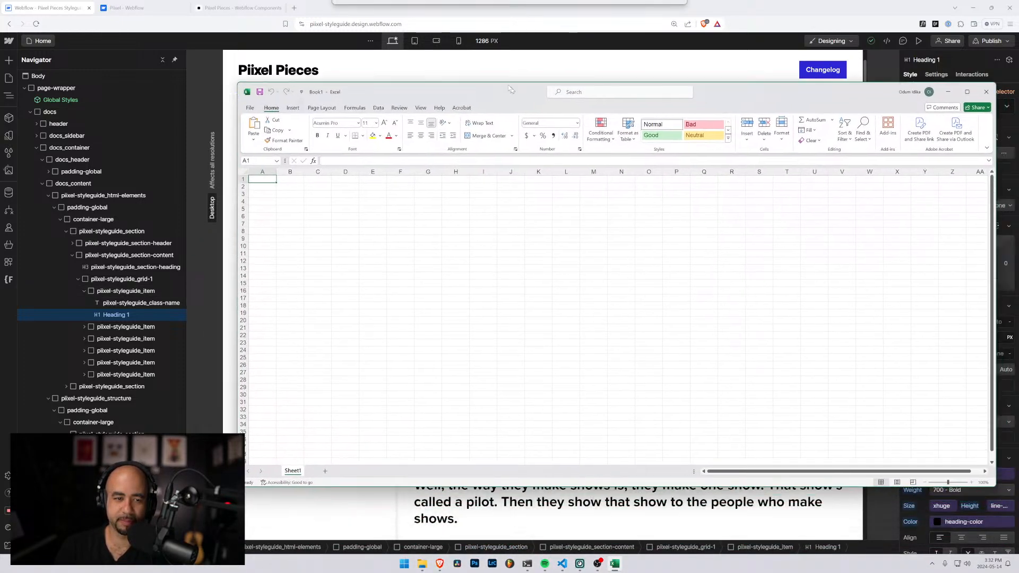
# Zoom the sheet to 140%, narrow the Excel window, and place it so the styleguide stays visible beside it
pyautogui.moveTo(509, 86); pyautogui.dragTo(458, 84)
pyautogui.click(920, 480)
pyautogui.click(921, 480)
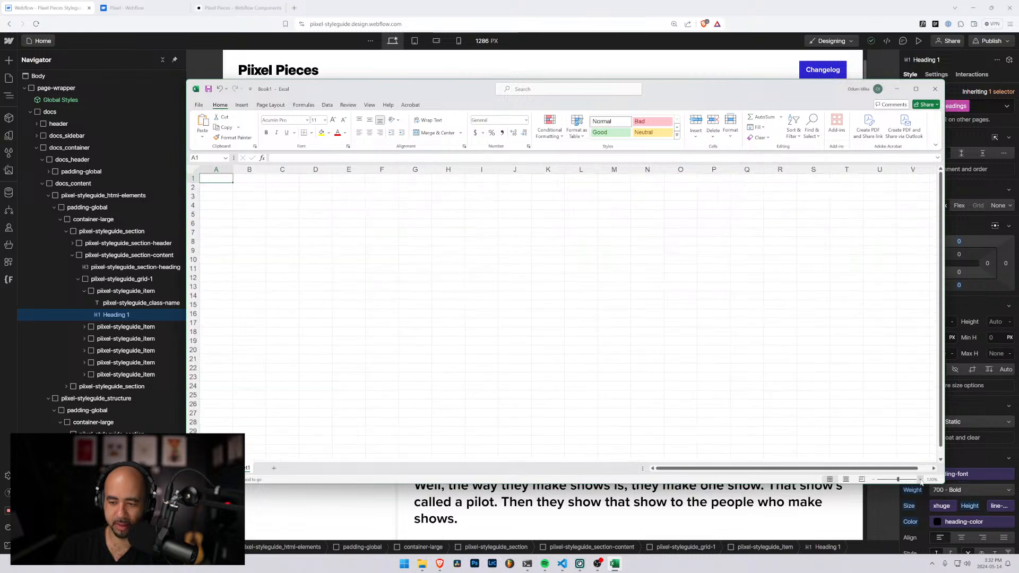
pyautogui.click(921, 480)
pyautogui.click(920, 480)
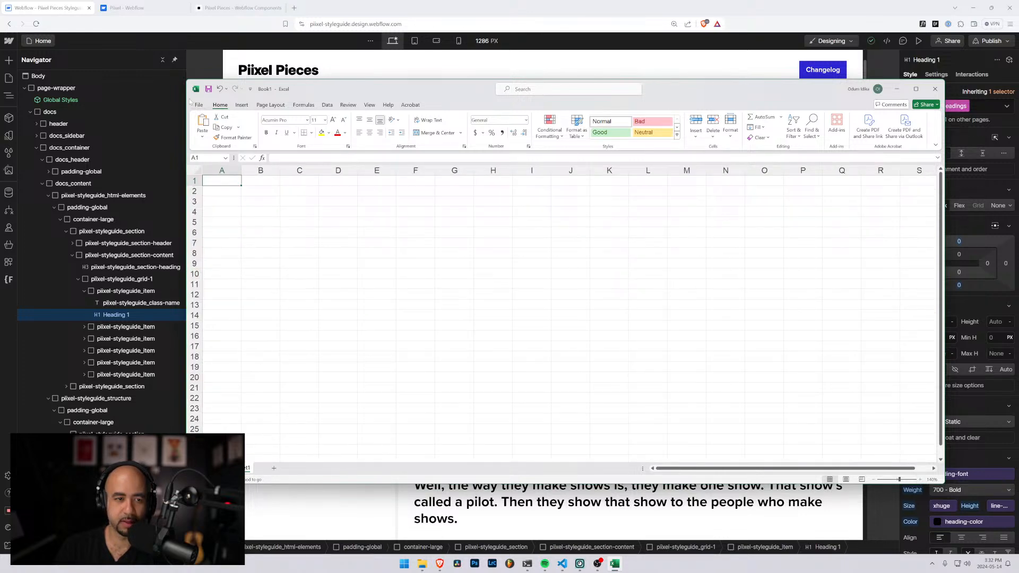
pyautogui.moveTo(183, 97); pyautogui.dragTo(477, 138)
pyautogui.moveTo(599, 84); pyautogui.dragTo(710, 88)
# Enter the title "Typography" in cell A1 and move on to cell A3
pyautogui.write('Typography')
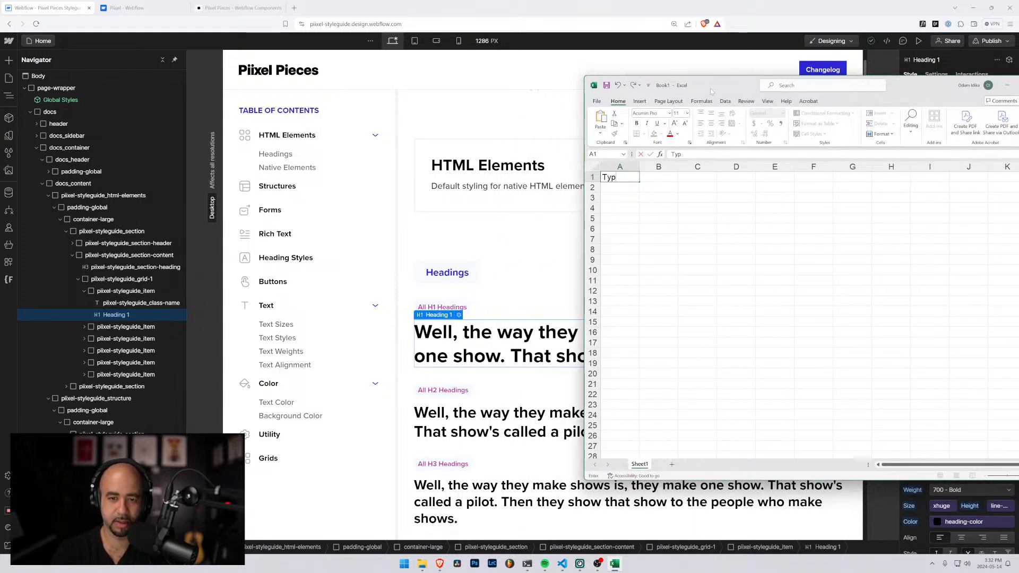
pyautogui.press('Return')
pyautogui.press('Return')
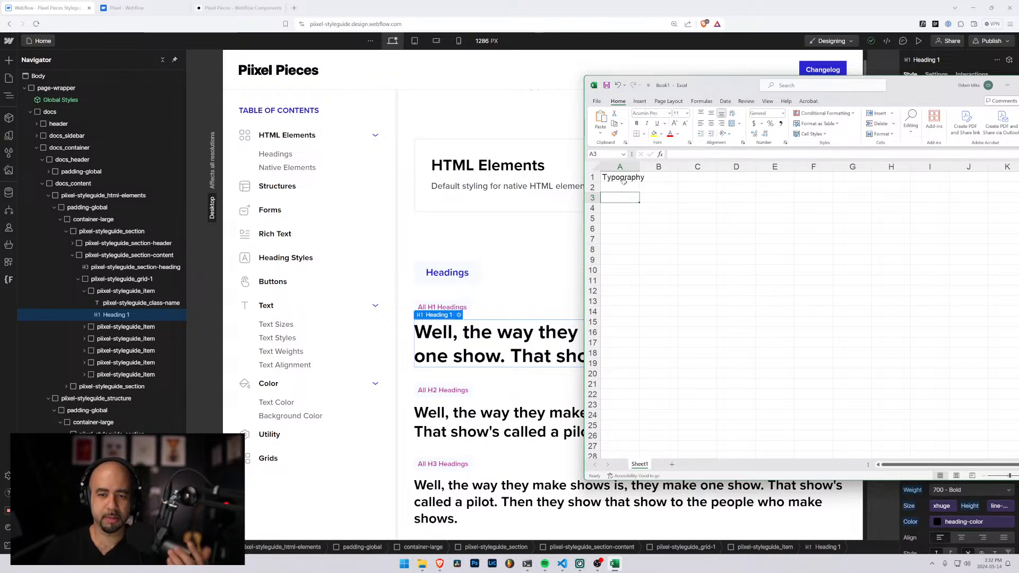
# Increase the font size of the "Typography" title in cell A1 by three increments
pyautogui.click(605, 177)
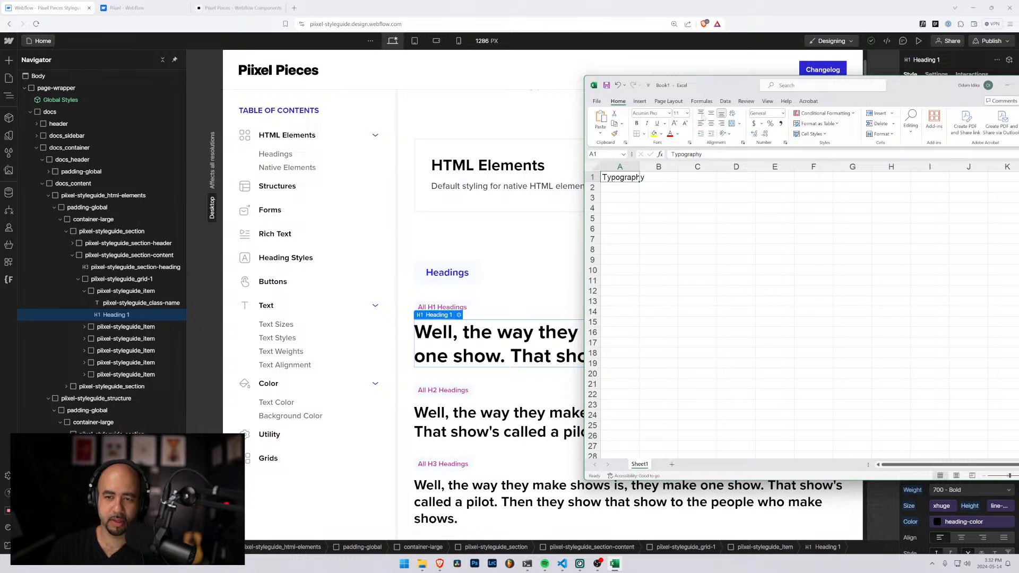
pyautogui.click(674, 123)
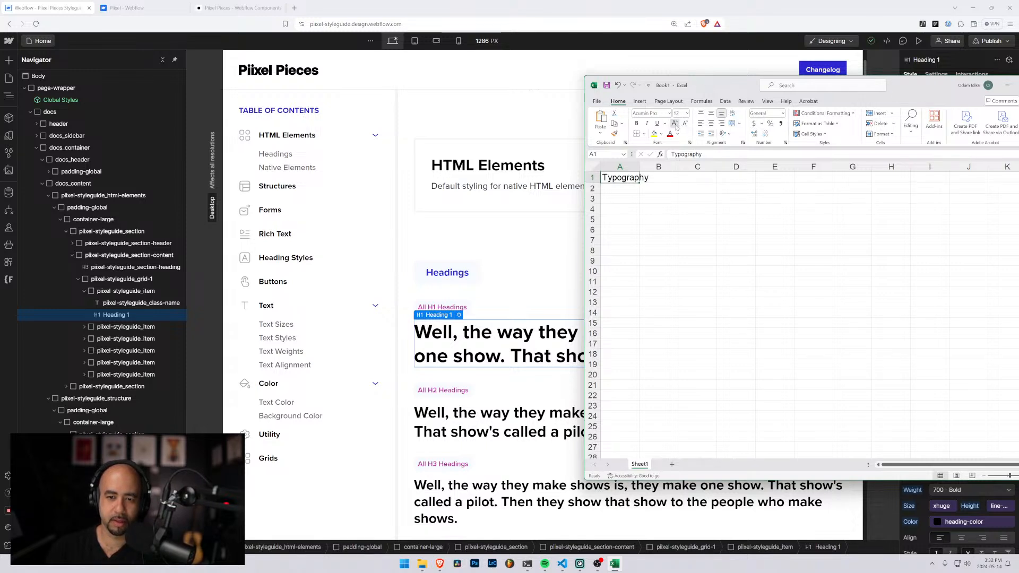
pyautogui.click(674, 123)
pyautogui.click(675, 123)
# Enter the label "Size" in A3 and list h1, h2, h3 and h4 below it in A4 to A7
pyautogui.click(625, 199)
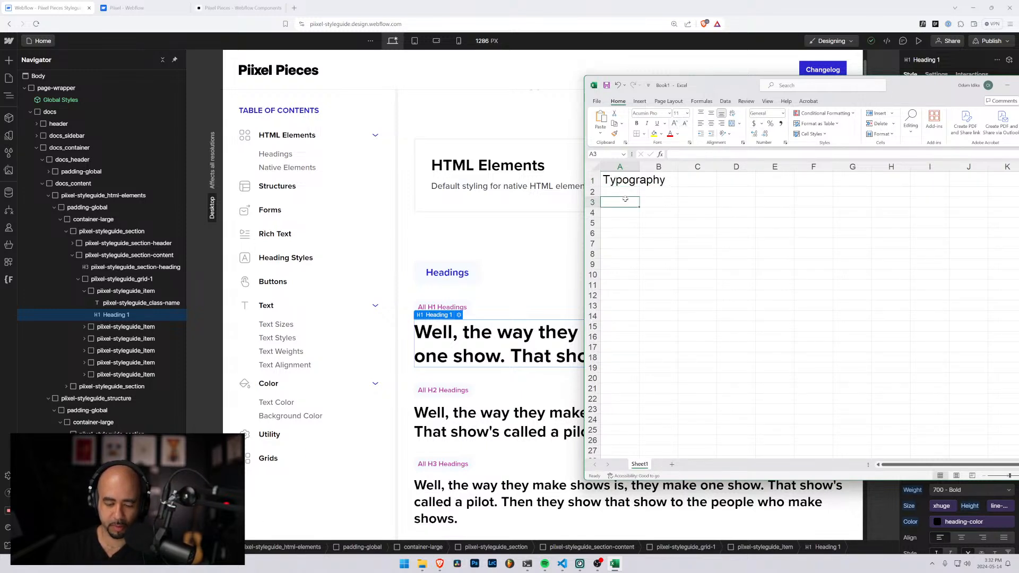
pyautogui.write('Size')
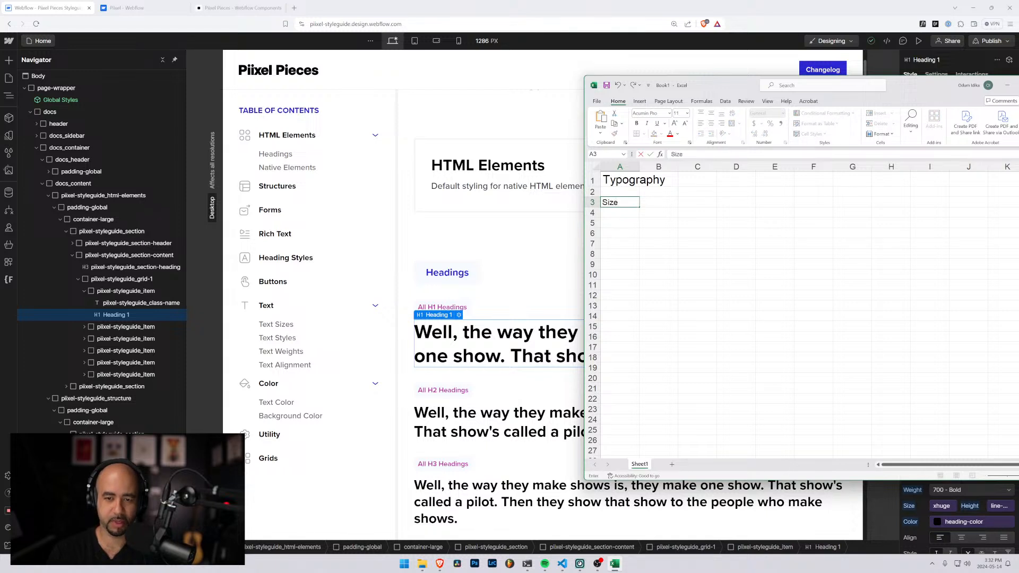
pyautogui.press('Return')
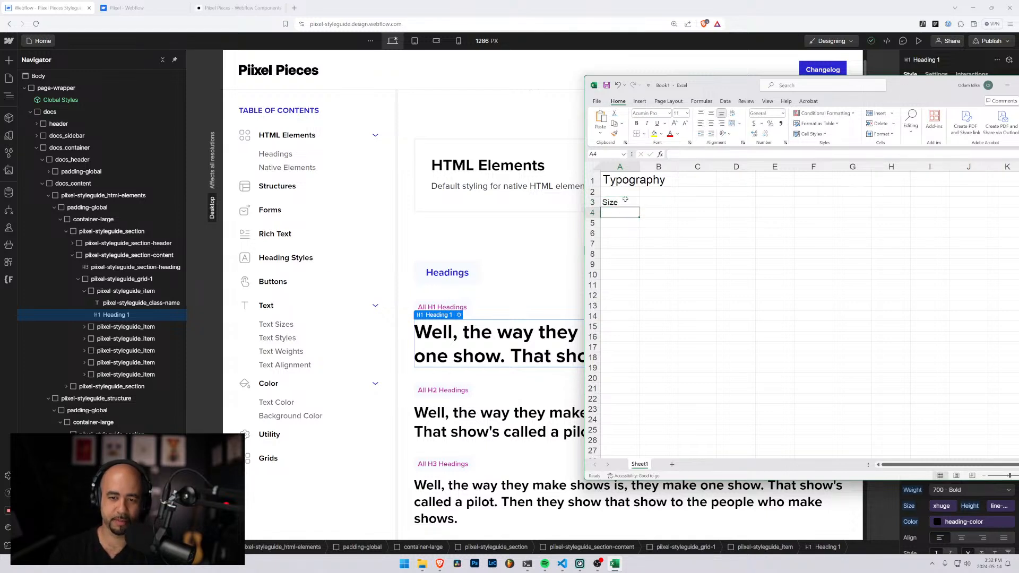
pyautogui.write('h1')
pyautogui.press('Return')
pyautogui.write('h2')
pyautogui.press('Return')
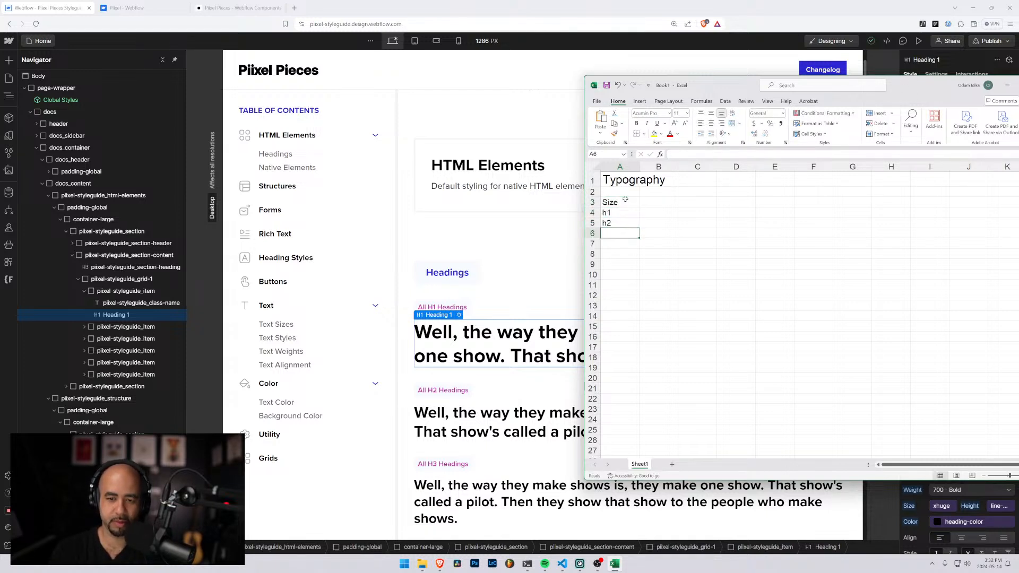
pyautogui.write('h3')
pyautogui.press('Return')
pyautogui.write('h4')
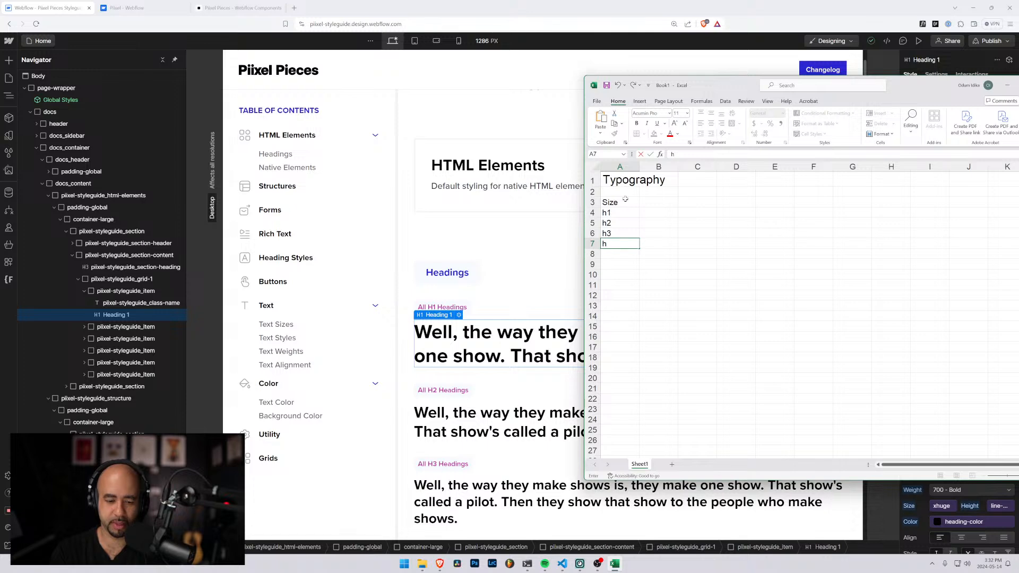
pyautogui.press('Return')
# Compare the h1 to h4 list in column A with the heading levels in the styleguide's Headings section
pyautogui.press('Up')
pyautogui.press('Up')
pyautogui.press('Up')
pyautogui.press('Up')
pyautogui.press('Up')
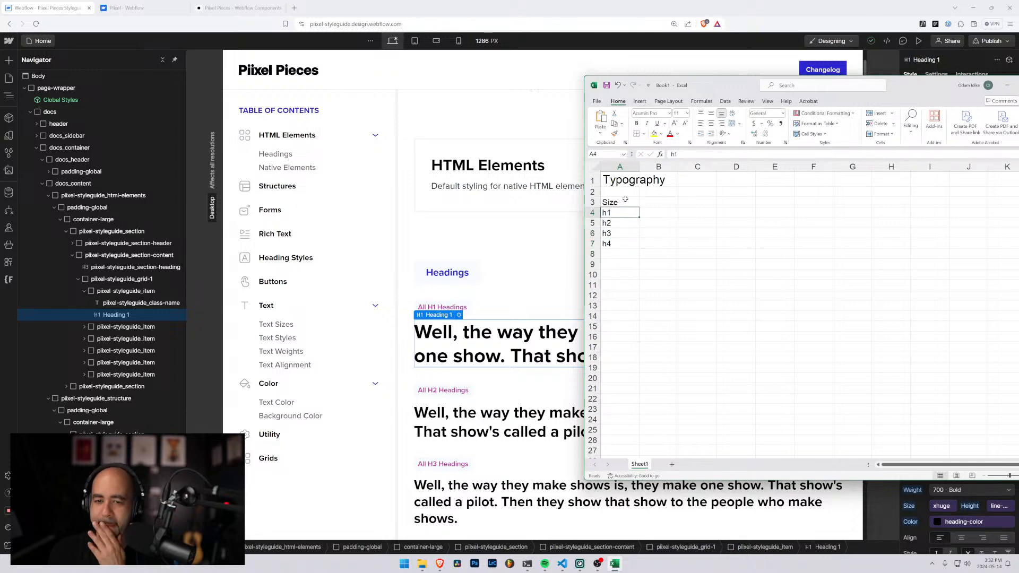
pyautogui.moveTo(621, 216); pyautogui.dragTo(619, 244)
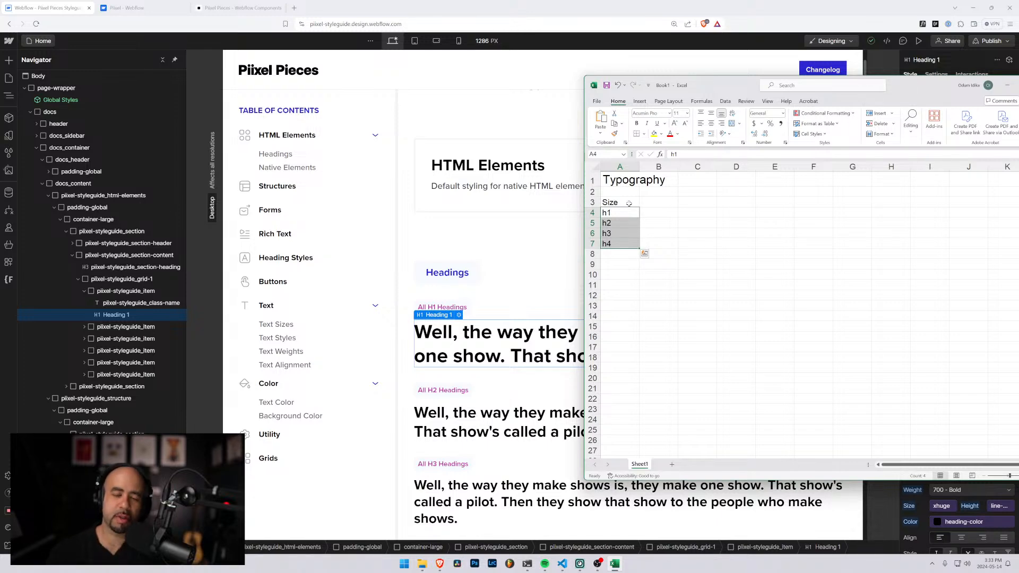
pyautogui.scroll(-5, 488, 352)
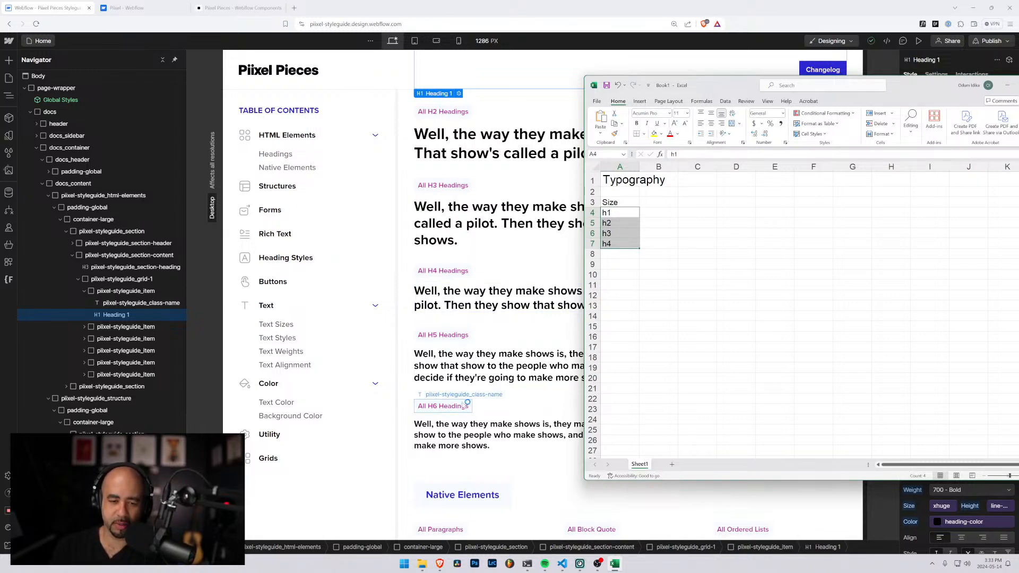
pyautogui.scroll(2, 449, 332)
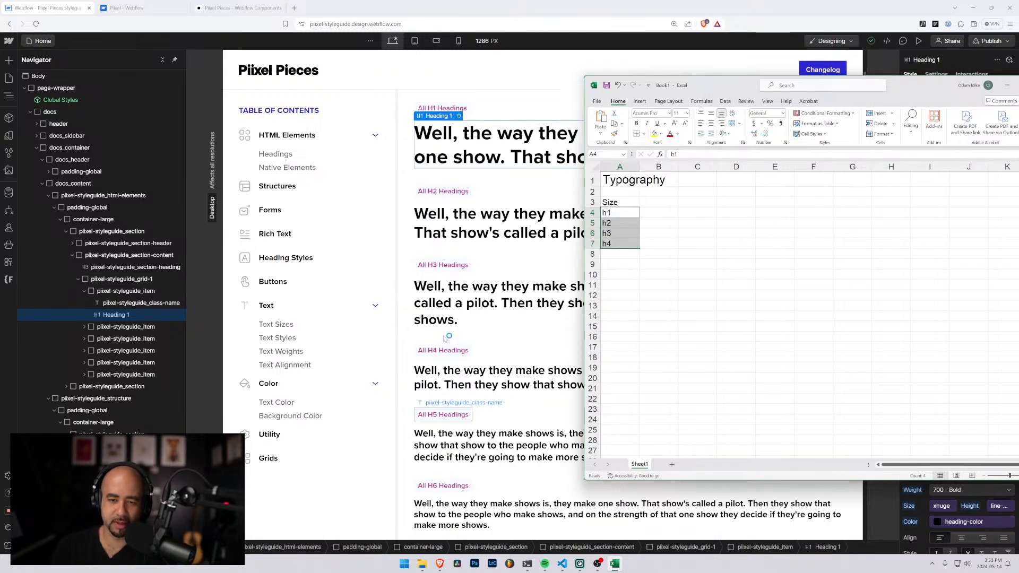
pyautogui.click(621, 242)
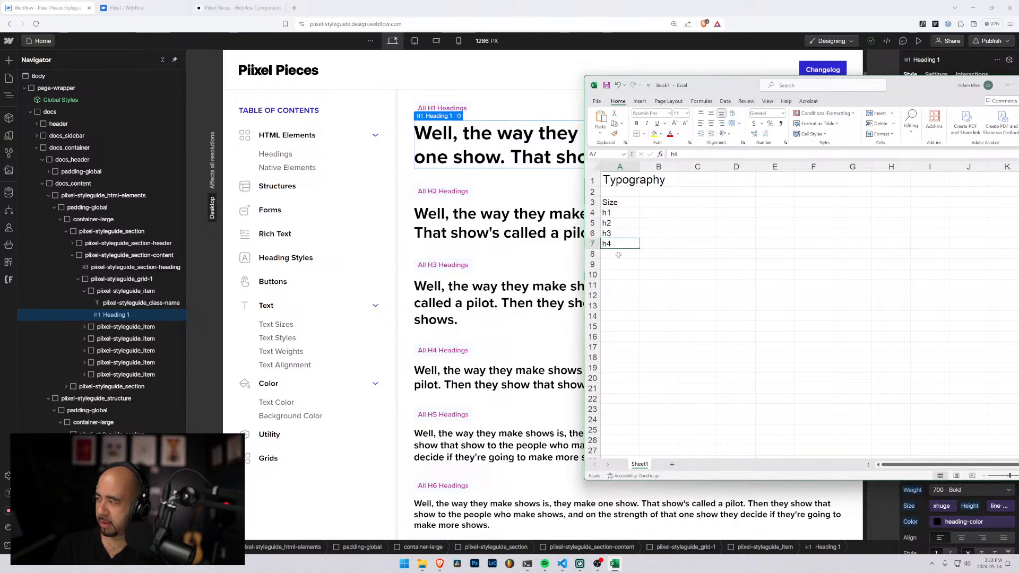
pyautogui.click(620, 253)
pyautogui.click(650, 202)
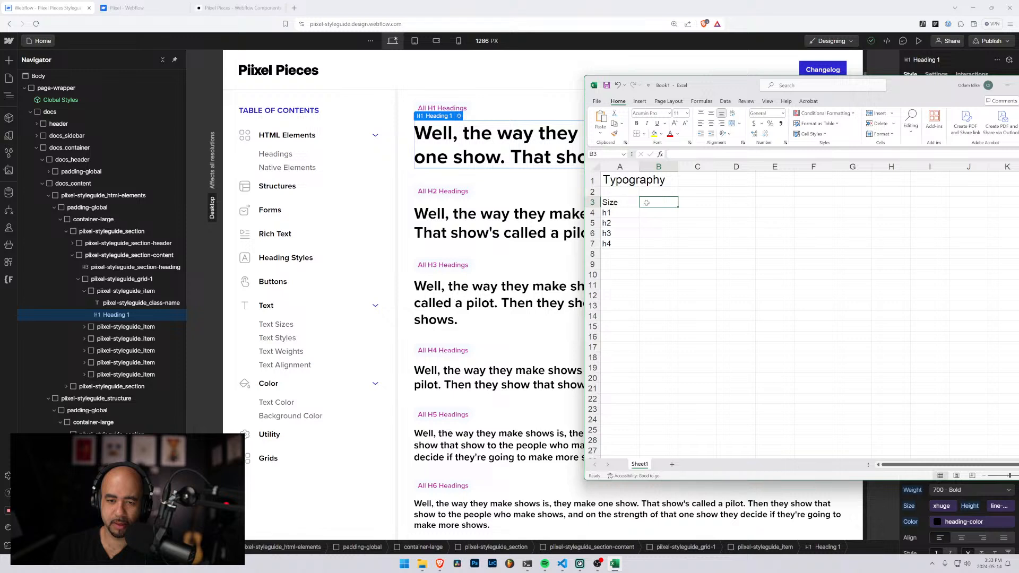
# Give the h1 to h4 entries in A4:A7 a custom magenta font color like the styleguide's class labels
pyautogui.moveTo(616, 211); pyautogui.dragTo(618, 245)
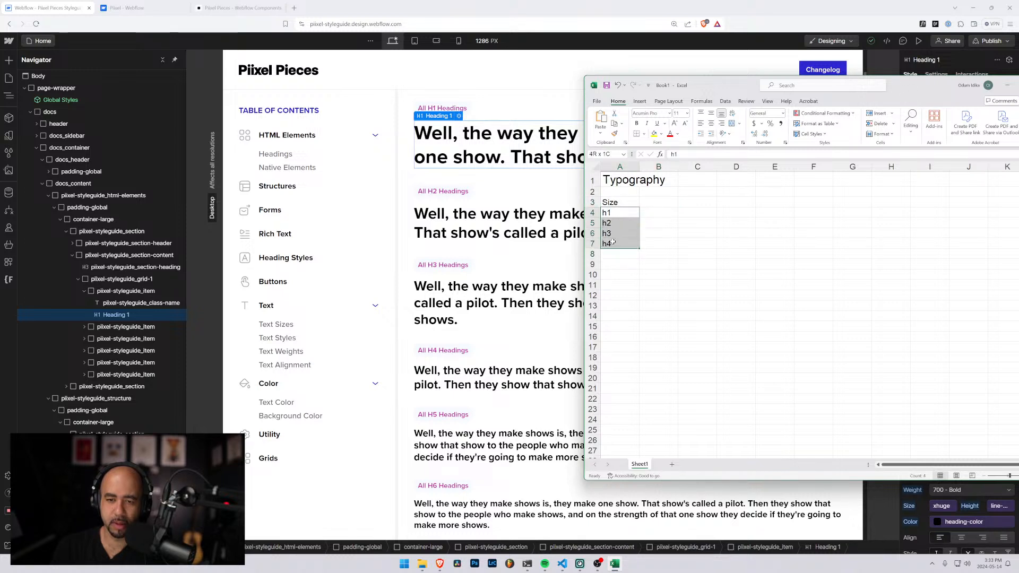
pyautogui.click(678, 134)
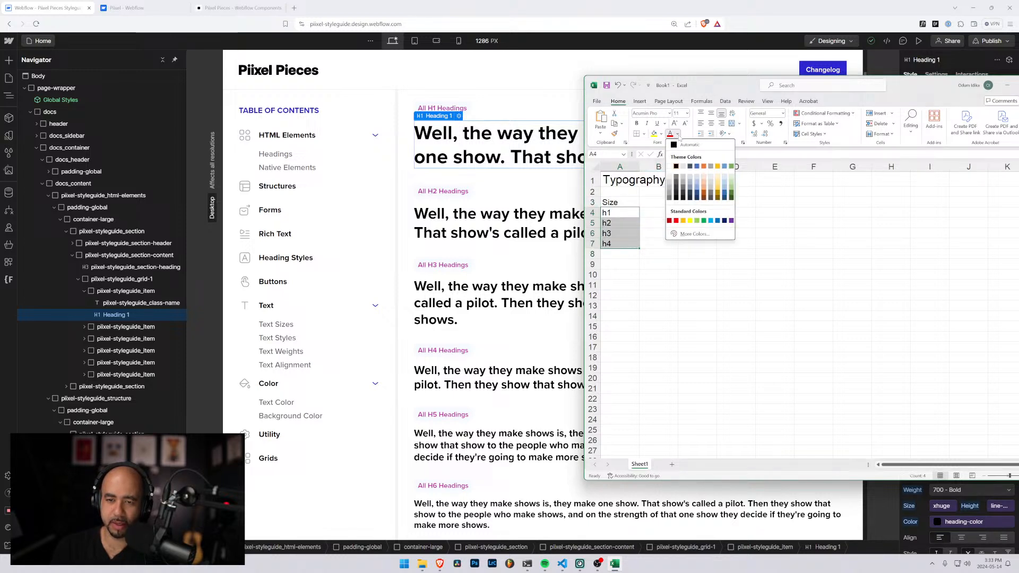
pyautogui.click(689, 235)
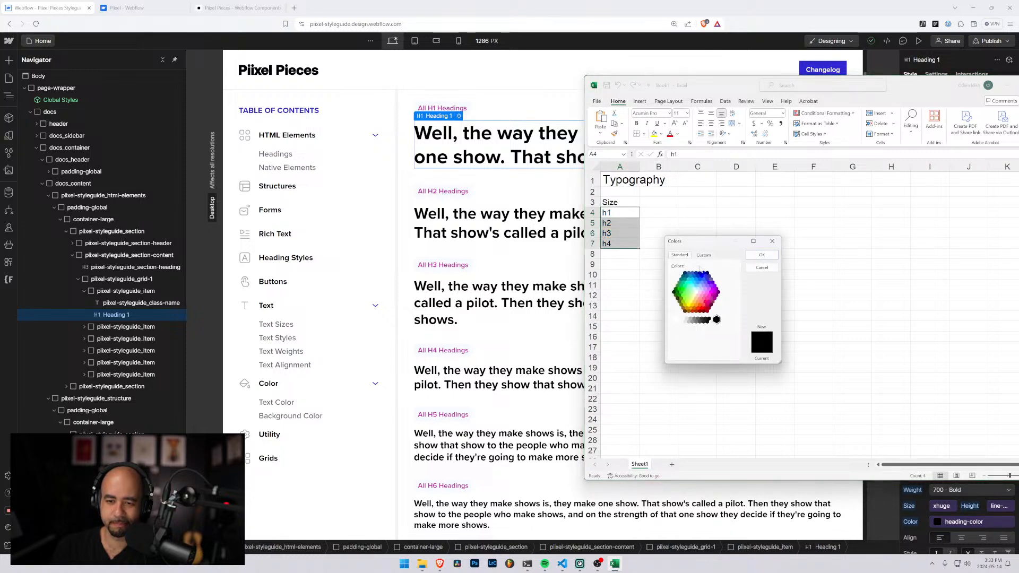
pyautogui.click(704, 256)
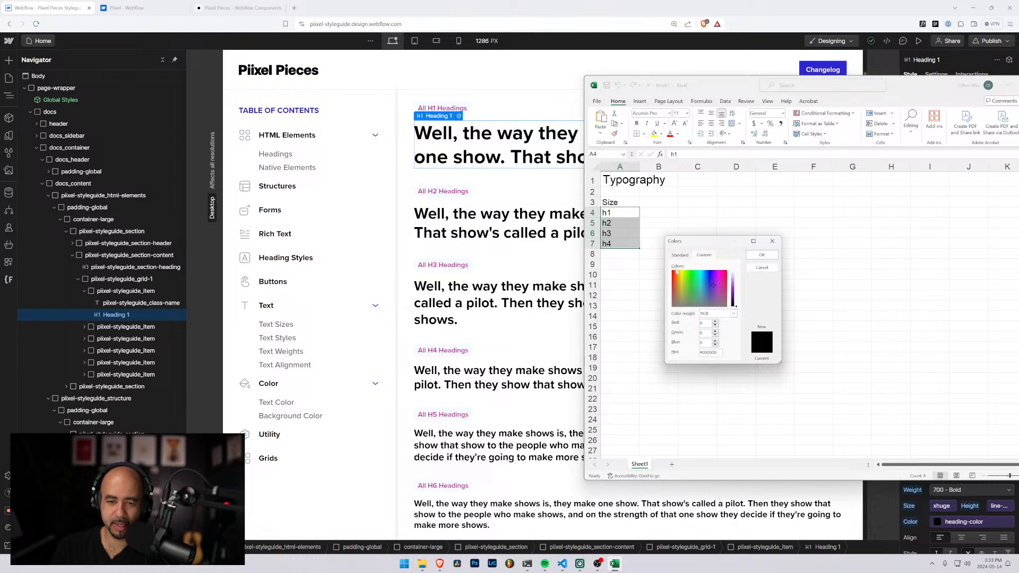
pyautogui.moveTo(737, 302); pyautogui.dragTo(718, 280)
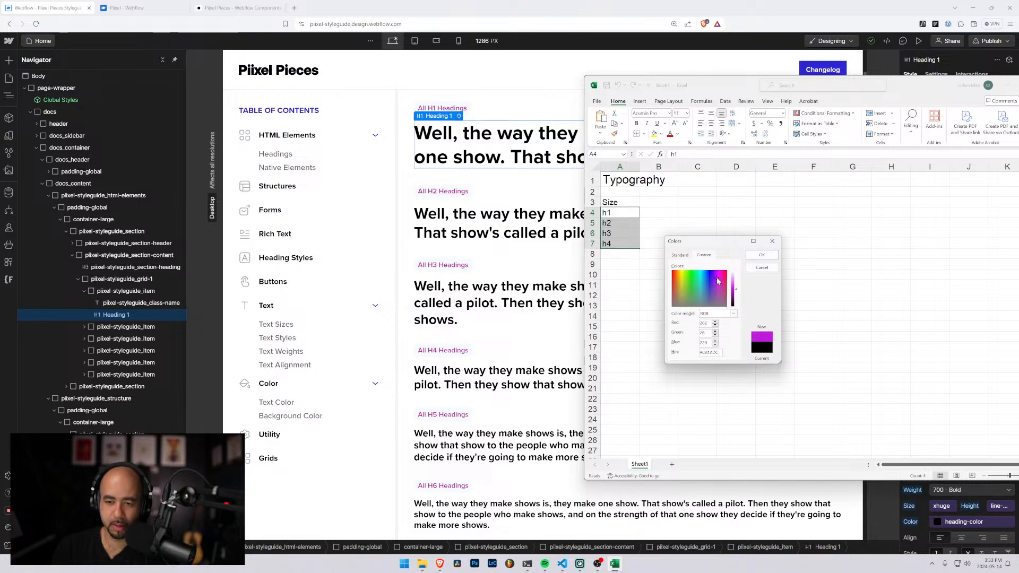
pyautogui.click(761, 255)
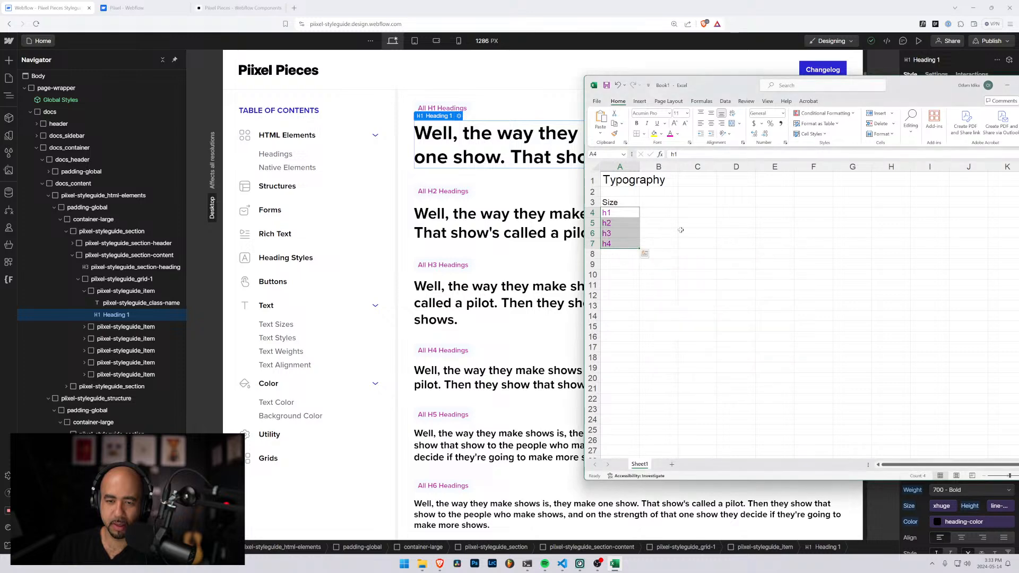
pyautogui.click(658, 233)
# Place the Excel window closer to the styleguide headings and refine the A4:A7 font color to a more muted custom magenta
pyautogui.moveTo(915, 85); pyautogui.dragTo(819, 107)
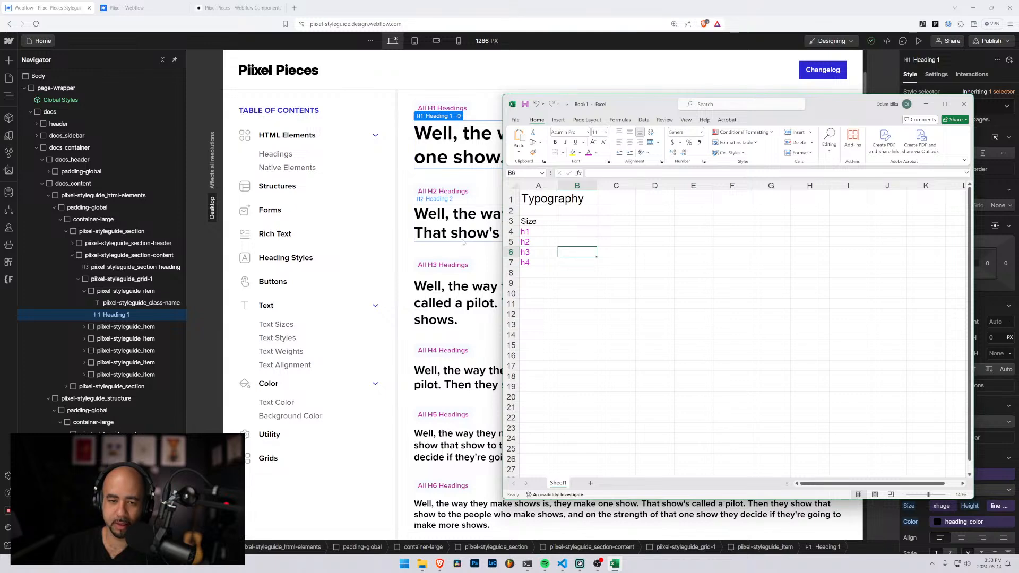
pyautogui.moveTo(536, 232); pyautogui.dragTo(532, 261)
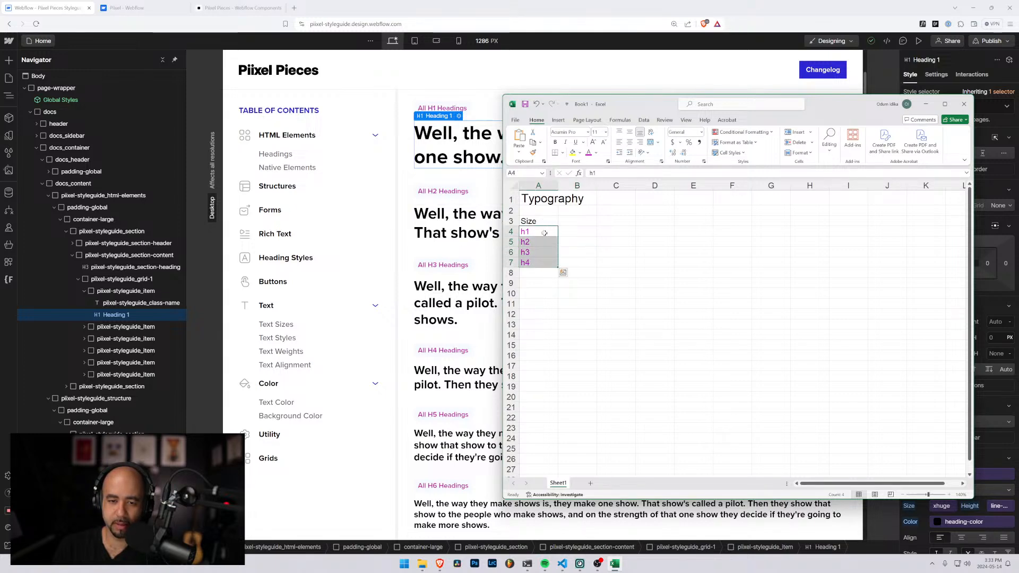
pyautogui.click(595, 153)
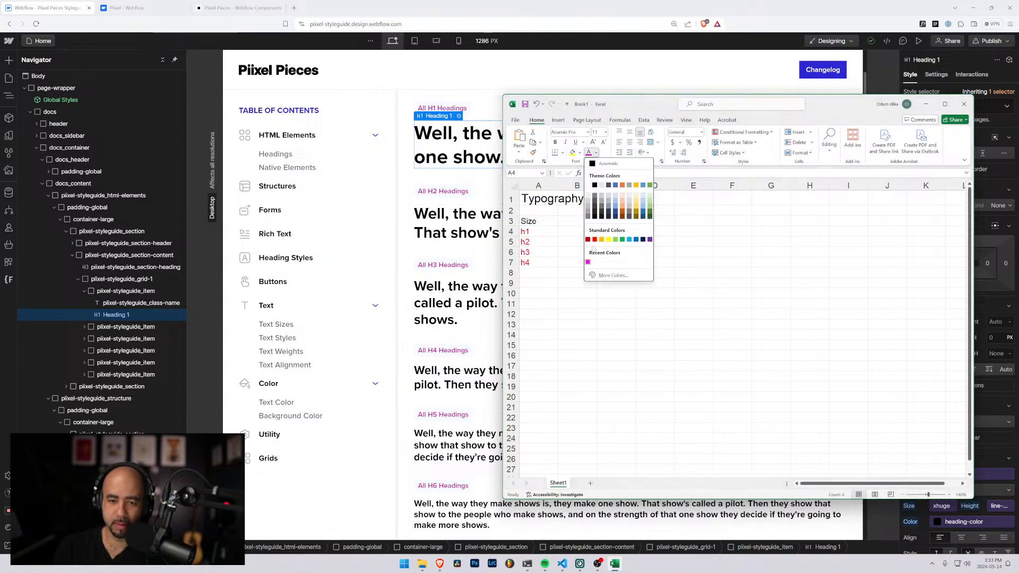
pyautogui.click(593, 273)
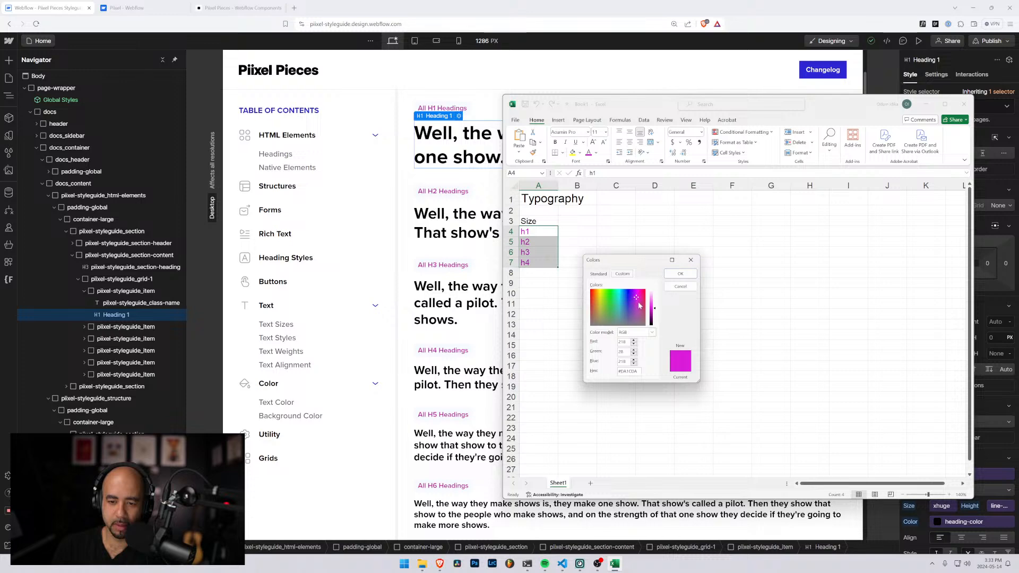
pyautogui.moveTo(637, 300); pyautogui.dragTo(637, 302)
pyautogui.click(681, 273)
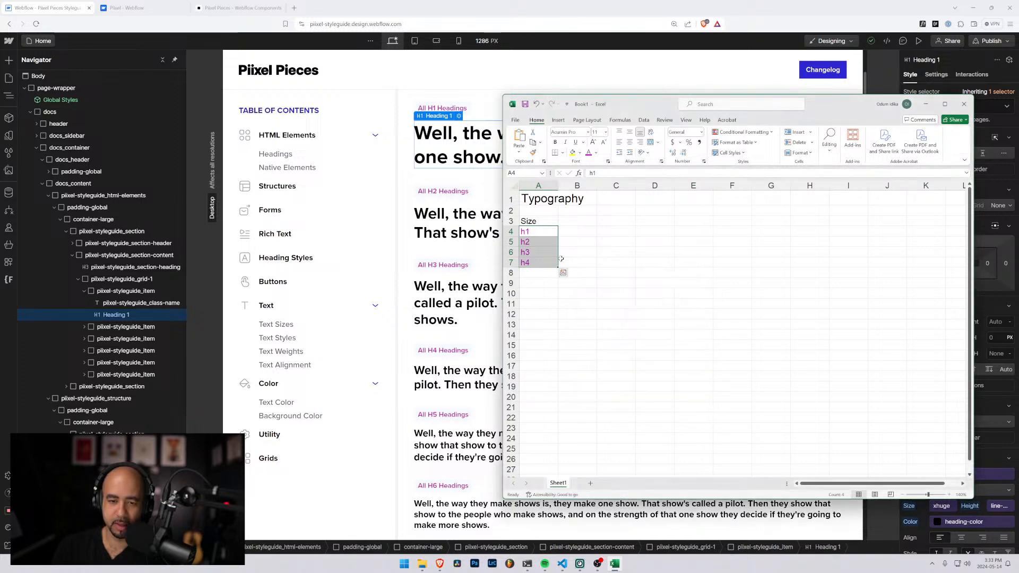
pyautogui.click(580, 262)
pyautogui.click(582, 230)
pyautogui.click(578, 221)
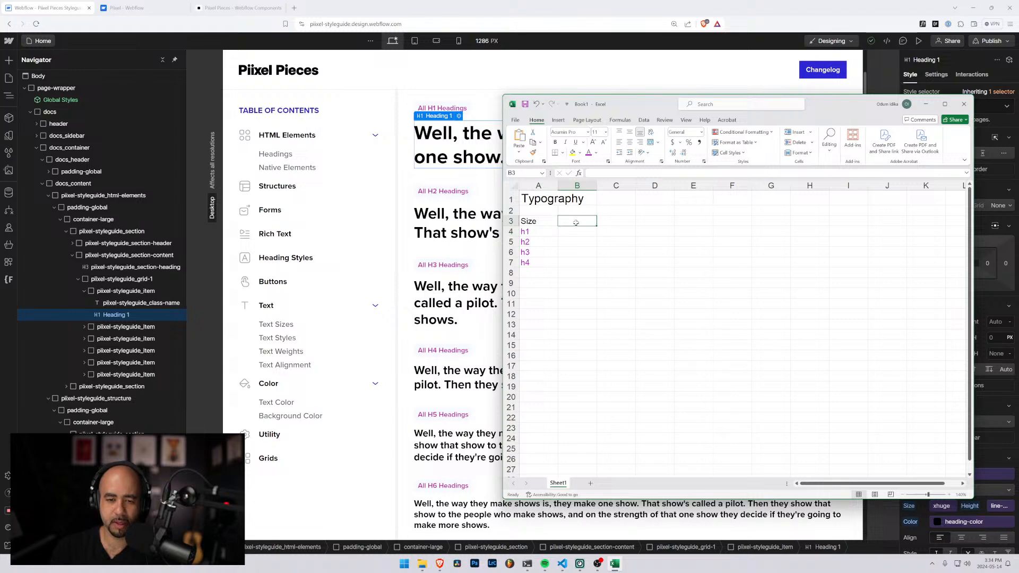
pyautogui.moveTo(648, 104)
pyautogui.mouseDown()
pyautogui.moveTo(714, 159)
pyautogui.moveTo(719, 139)
pyautogui.moveTo(643, 123)
pyautogui.mouseUp()
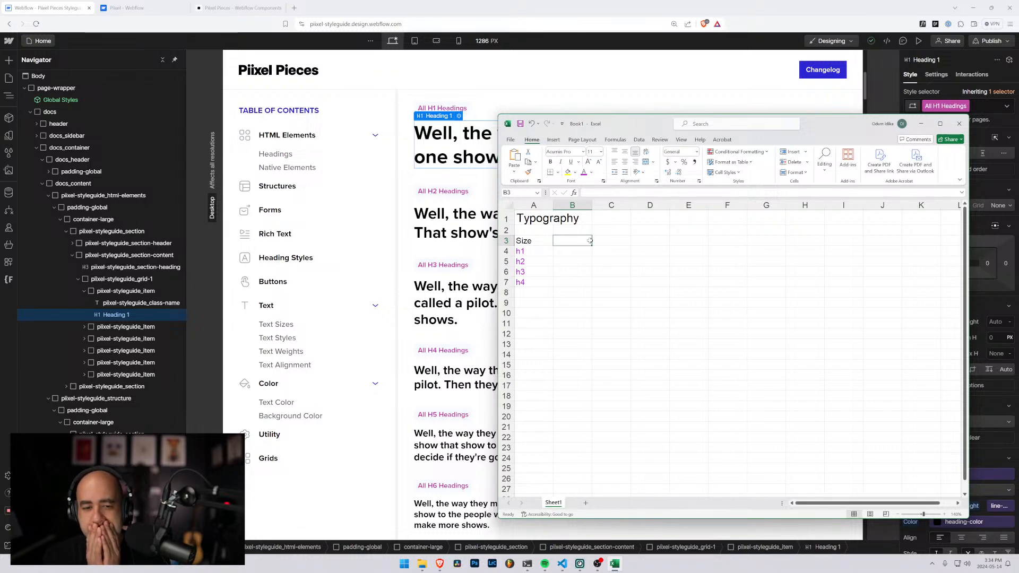
pyautogui.press('Down')
pyautogui.press('Down')
pyautogui.press('Down')
pyautogui.press('Down')
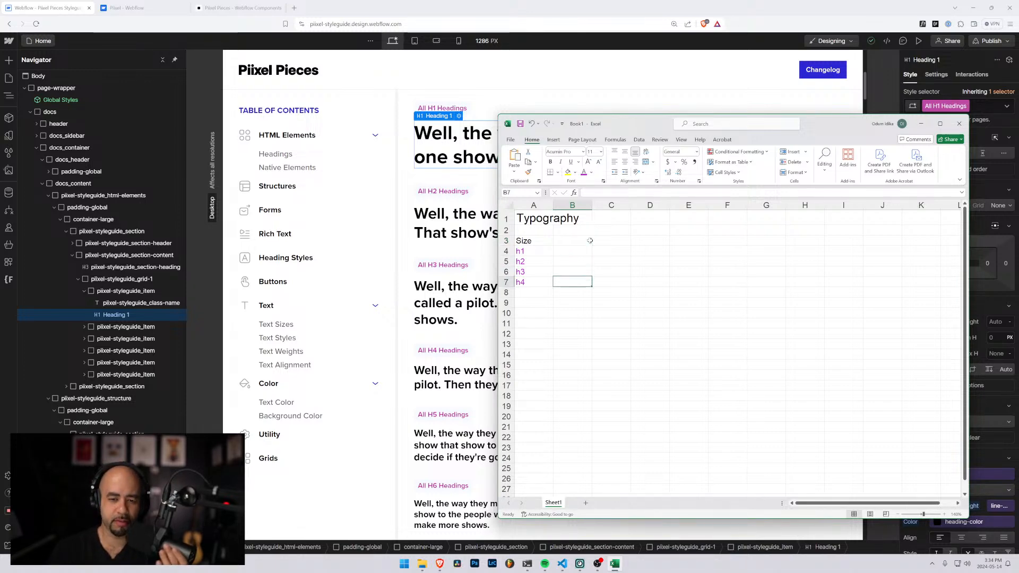
pyautogui.press('Left')
pyautogui.press('Down')
pyautogui.click(588, 240)
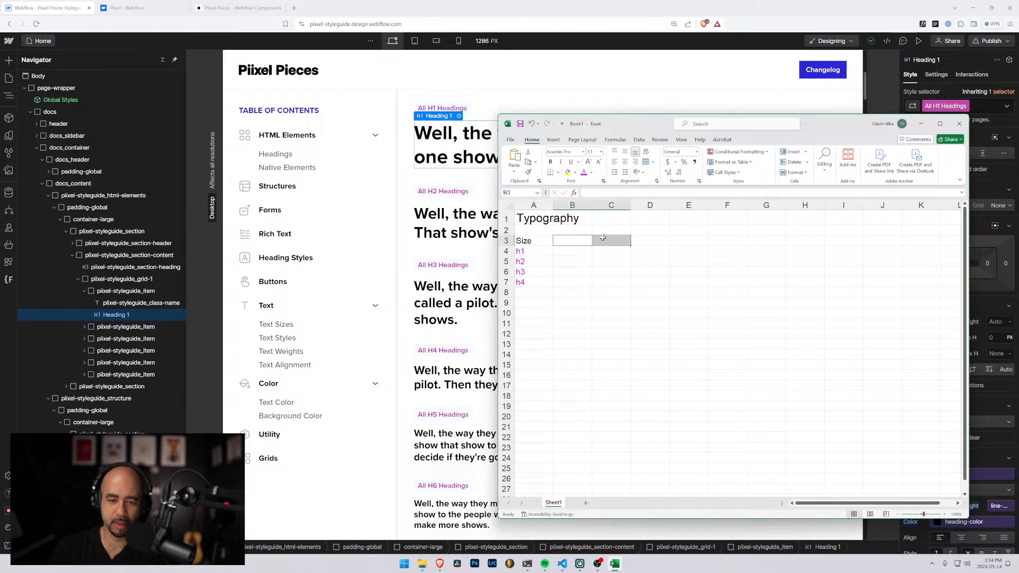
pyautogui.click(615, 241)
pyautogui.click(564, 240)
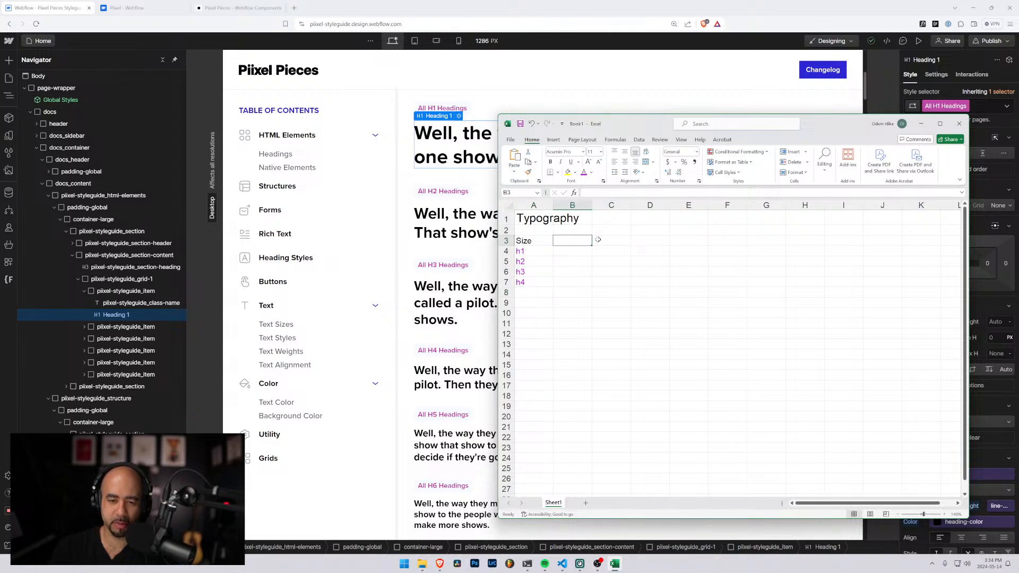
# Uncover the Webflow style settings to view the All H1 Headings typography properties, and return the Excel window beside the headings
pyautogui.moveTo(621, 128); pyautogui.dragTo(449, 97)
pyautogui.scroll(-2, 936, 219)
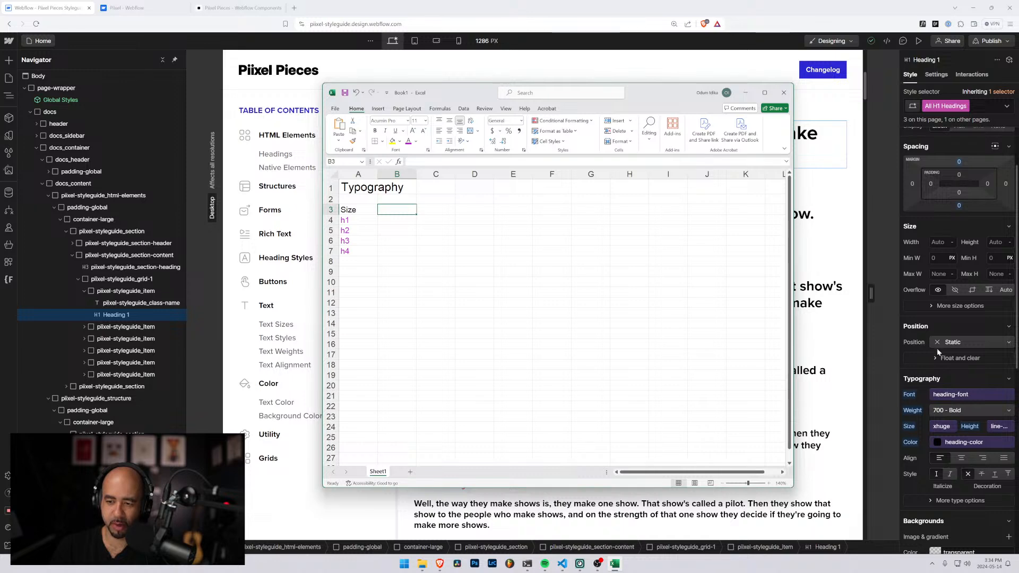
pyautogui.scroll(-1, 923, 422)
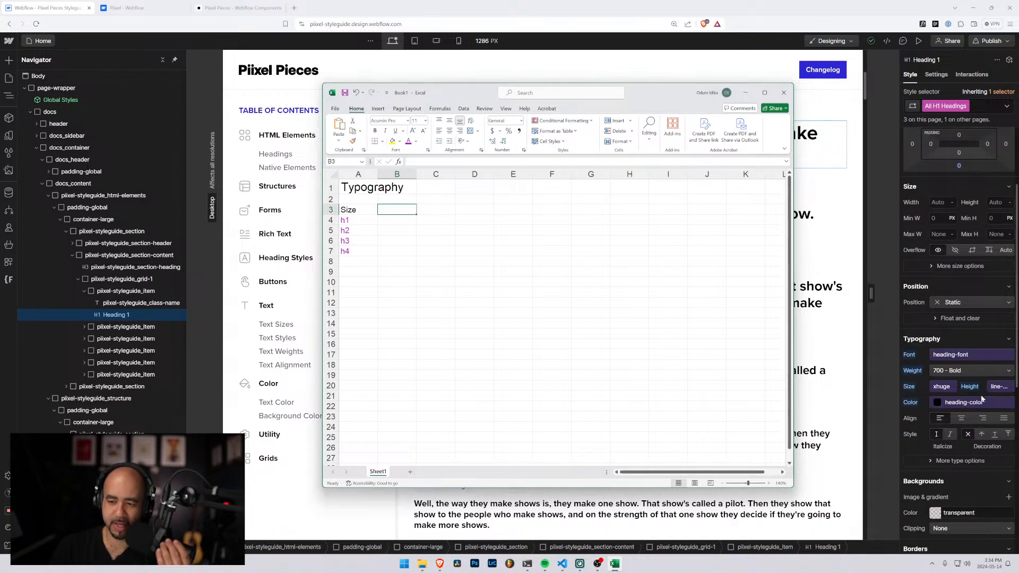
pyautogui.moveTo(484, 83); pyautogui.dragTo(682, 75)
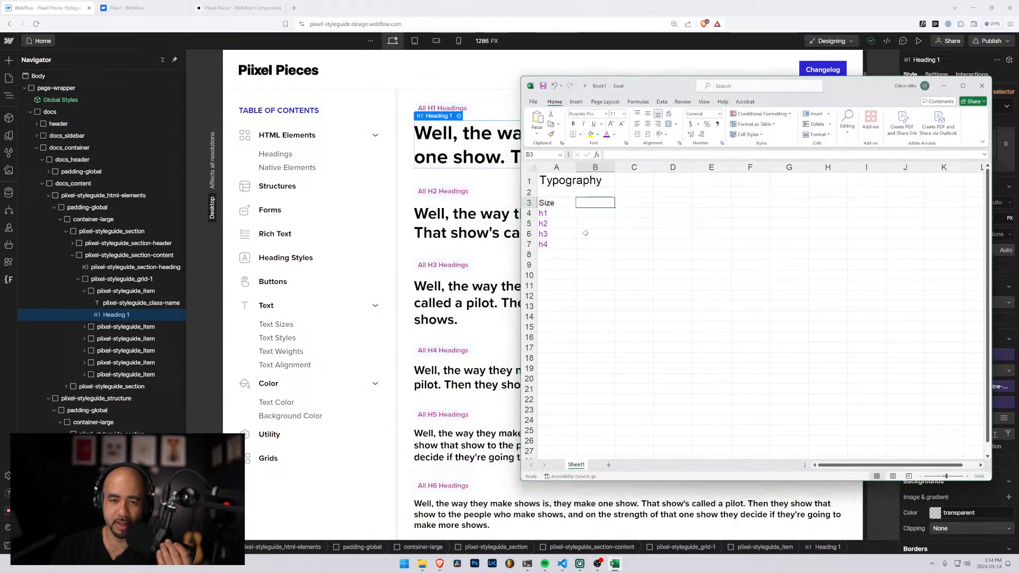
# Add a second set of heading entries, h1, h2, h3 and h4, in cells A8:A11 below the existing list
pyautogui.click(554, 253)
pyautogui.write('h1')
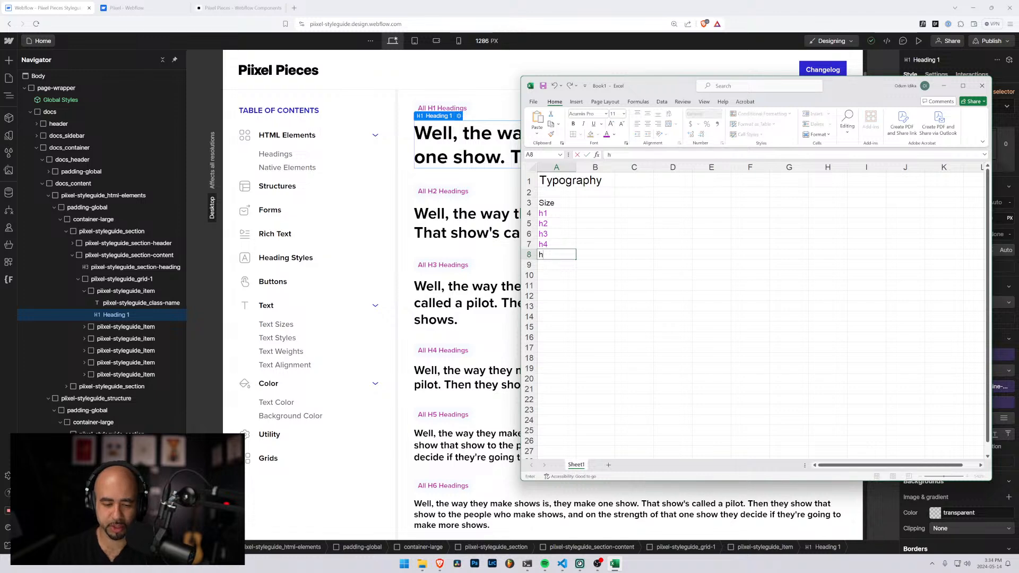
pyautogui.press('Return')
pyautogui.write('h2')
pyautogui.press('Return')
pyautogui.write('h3')
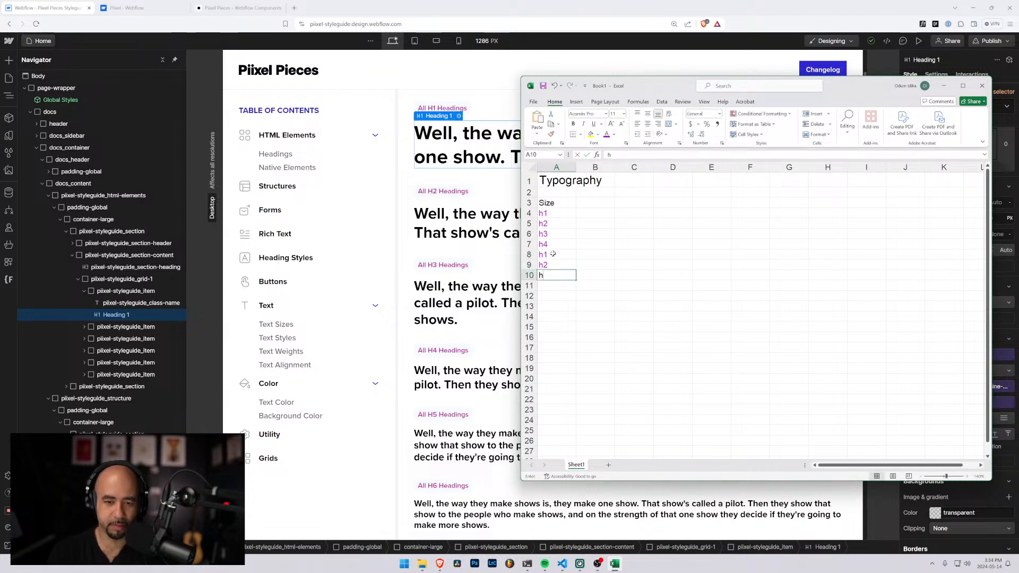
pyautogui.press('Return')
pyautogui.write('jh4')
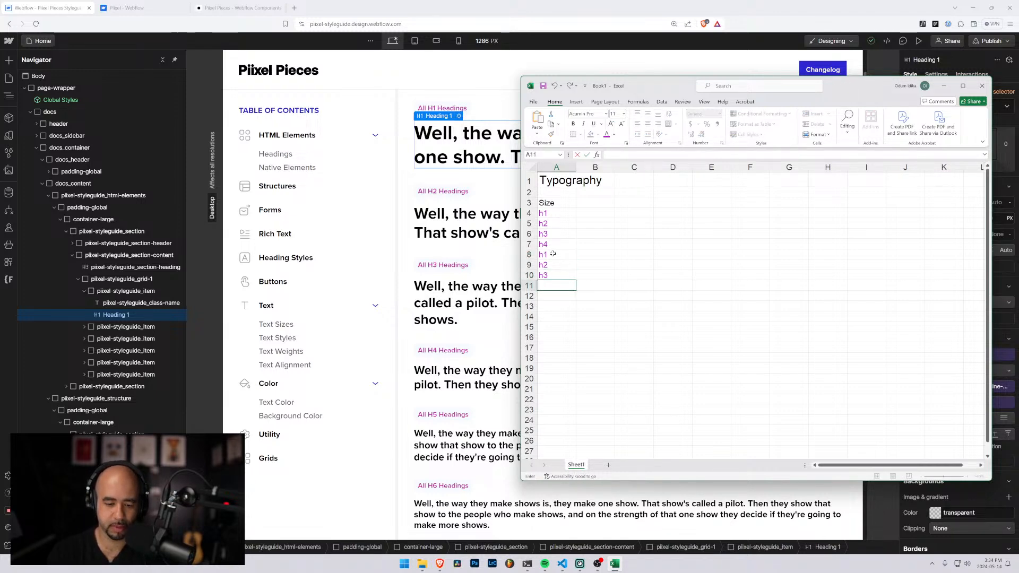
pyautogui.write('h4')
pyautogui.press('Return')
# Give the second set of h1 to h4 entries in A8:A11 the standard blue font color
pyautogui.press('Up')
pyautogui.hotkey('shift', 'Up')
pyautogui.hotkey('shift', 'Up')
pyautogui.hotkey('shift', 'Up')
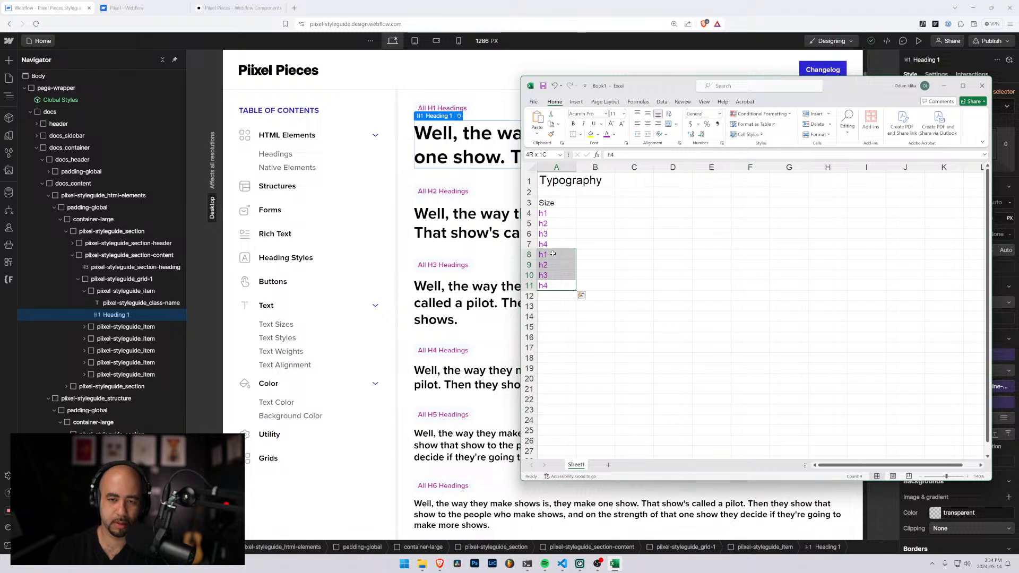
pyautogui.click(613, 135)
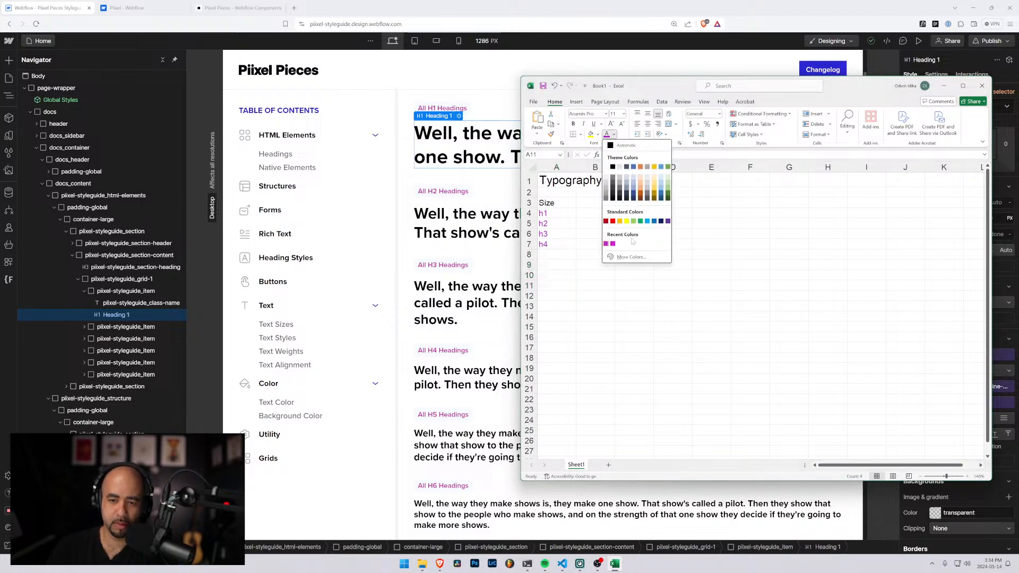
pyautogui.click(654, 221)
pyautogui.click(559, 295)
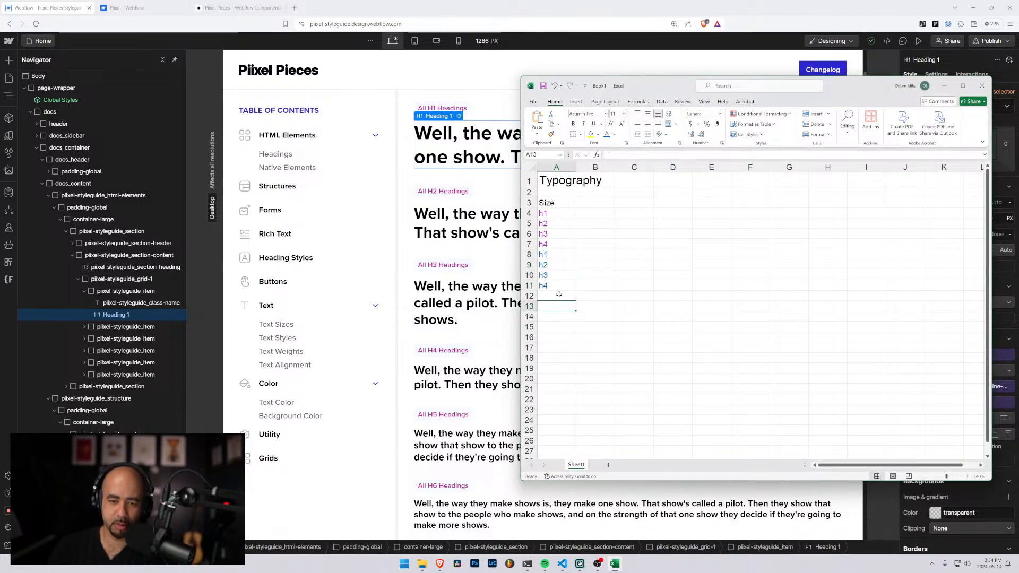
pyautogui.moveTo(556, 257); pyautogui.dragTo(558, 287)
pyautogui.click(584, 297)
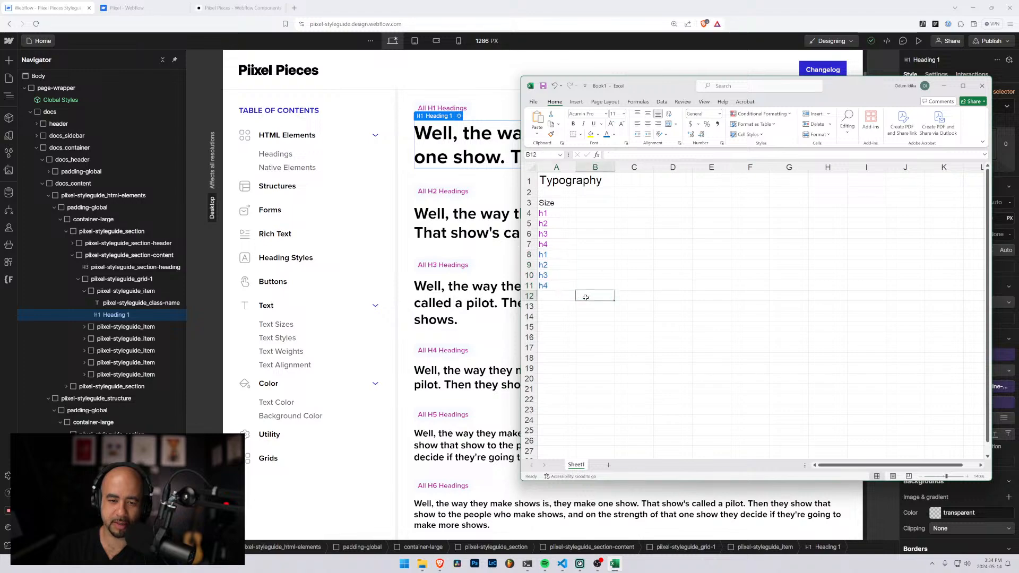
# Move the Excel window out of the way and examine the heading-style-h1 and heading-style-h2 class labels in the styleguide's Heading Styles section
pyautogui.moveTo(653, 85); pyautogui.dragTo(1018, 138)
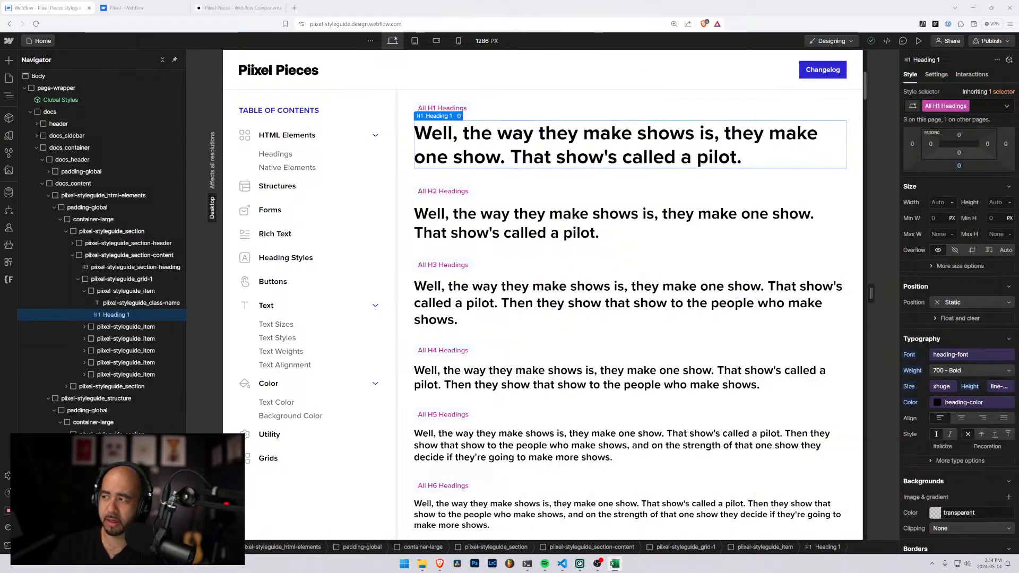
pyautogui.scroll(-8, 419, 365)
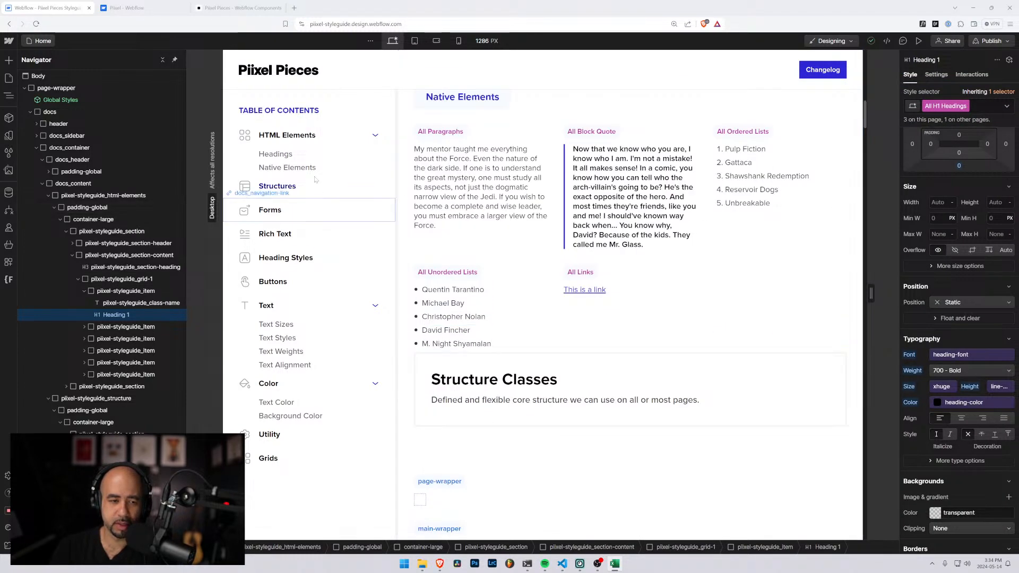
pyautogui.scroll(-10, 458, 294)
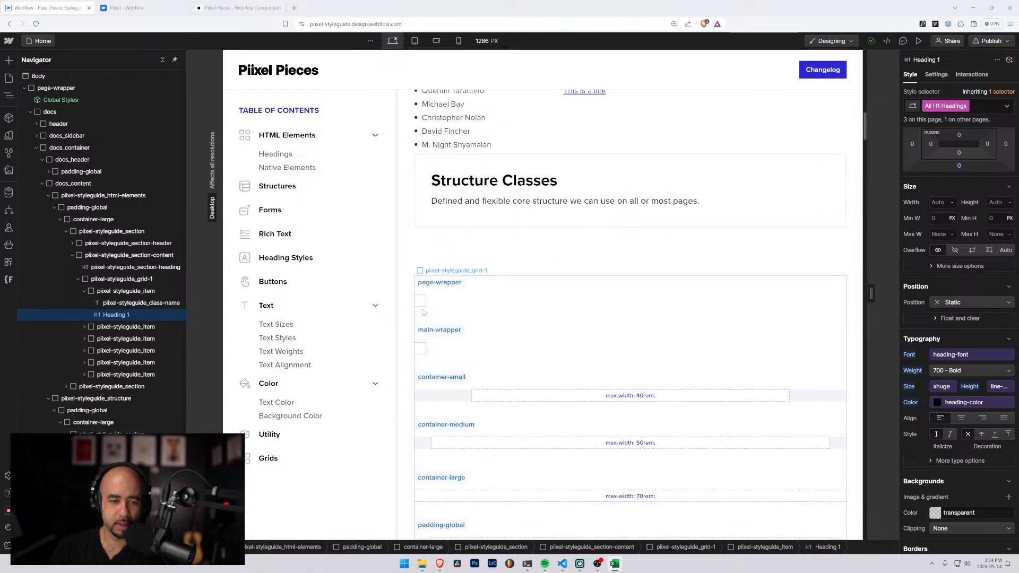
pyautogui.scroll(-10, 423, 312)
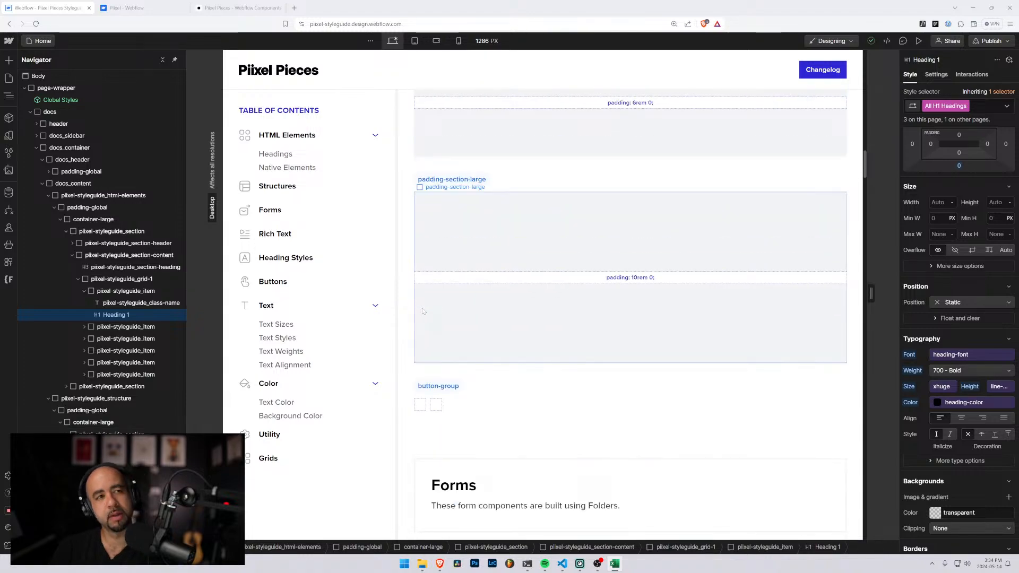
pyautogui.scroll(-12, 423, 311)
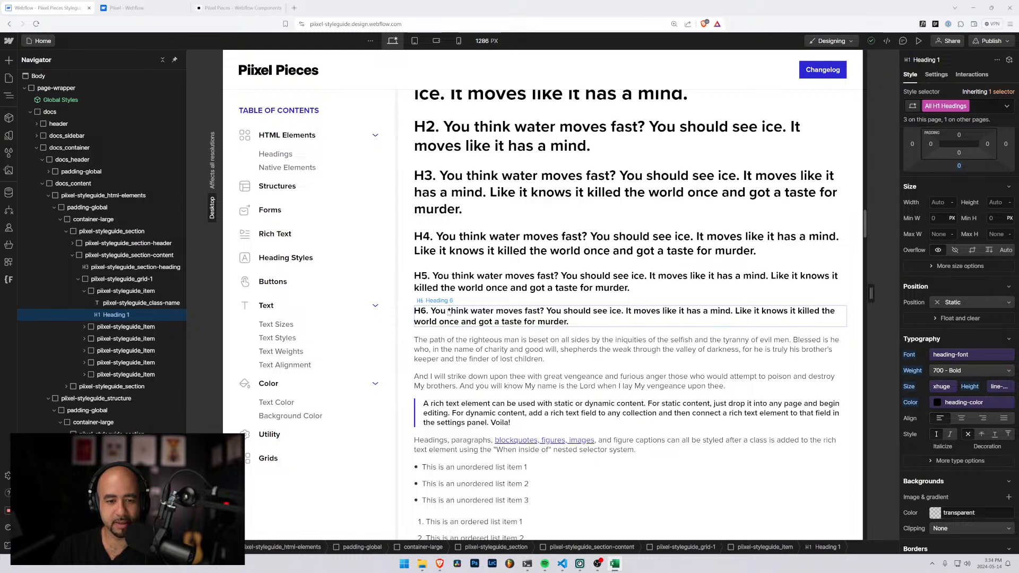
pyautogui.scroll(3, 449, 313)
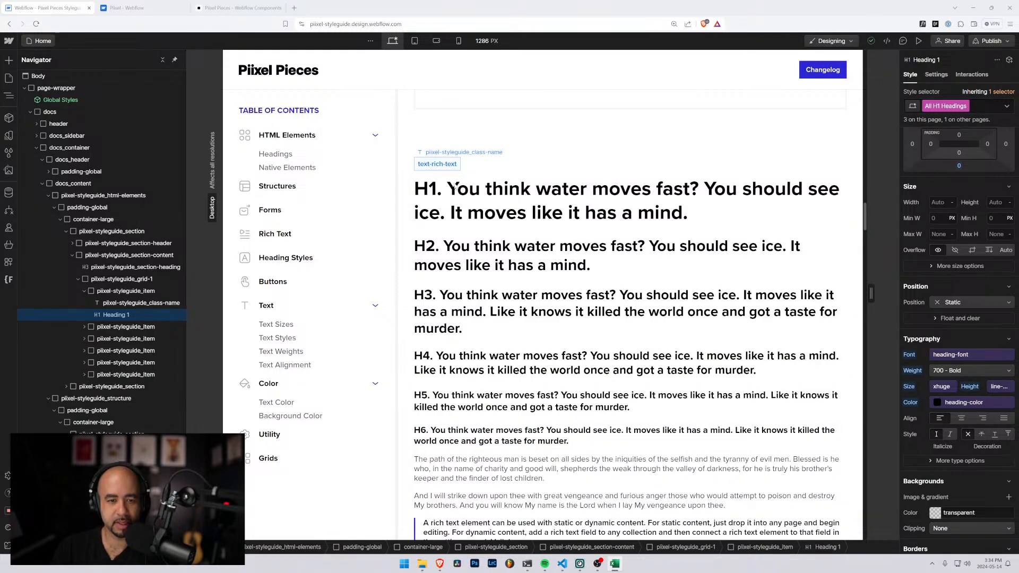
pyautogui.scroll(-15, 455, 186)
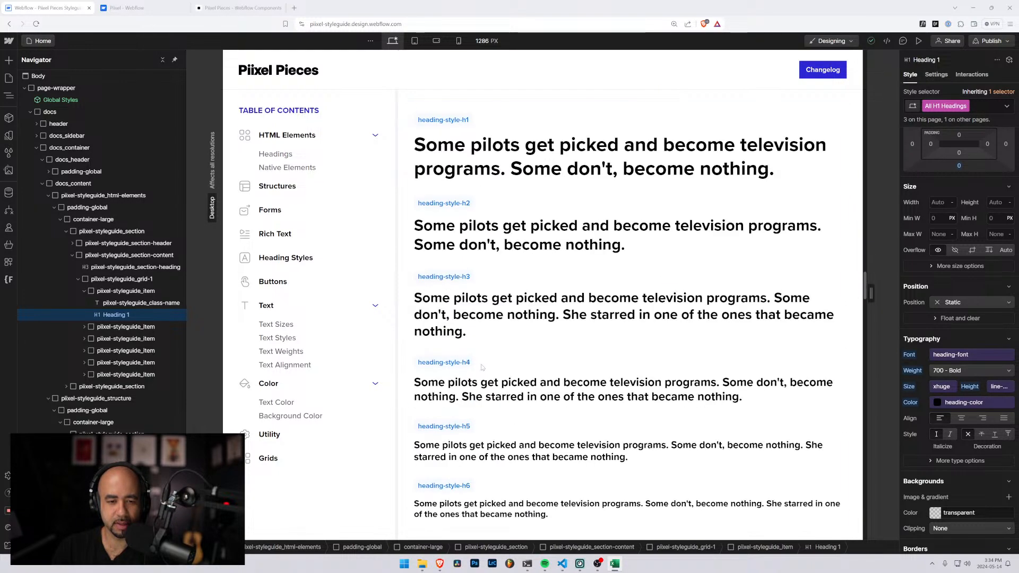
pyautogui.click(443, 120)
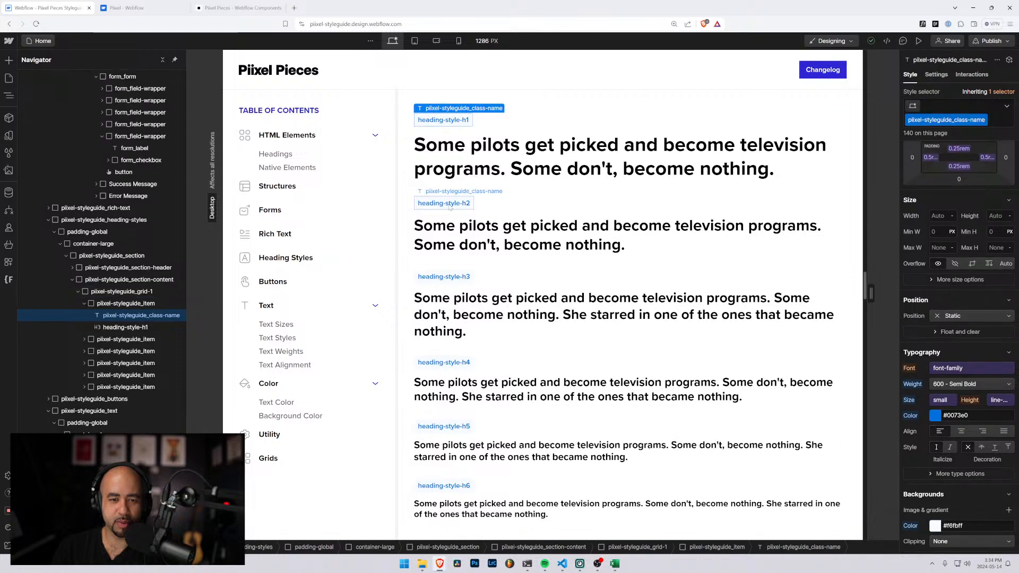
pyautogui.click(450, 205)
# Return the Excel window beside the heading styles and compare the blue h1 to h4 entries in A8:A11 with the class labels
pyautogui.hotkey('alt', 'Tab')
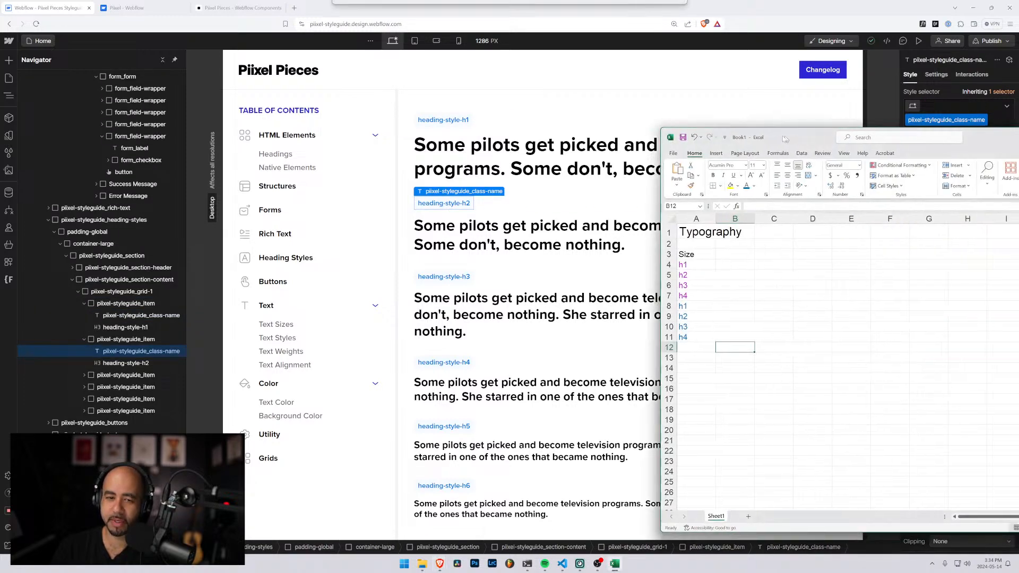
pyautogui.click(562, 262)
pyautogui.click(560, 273)
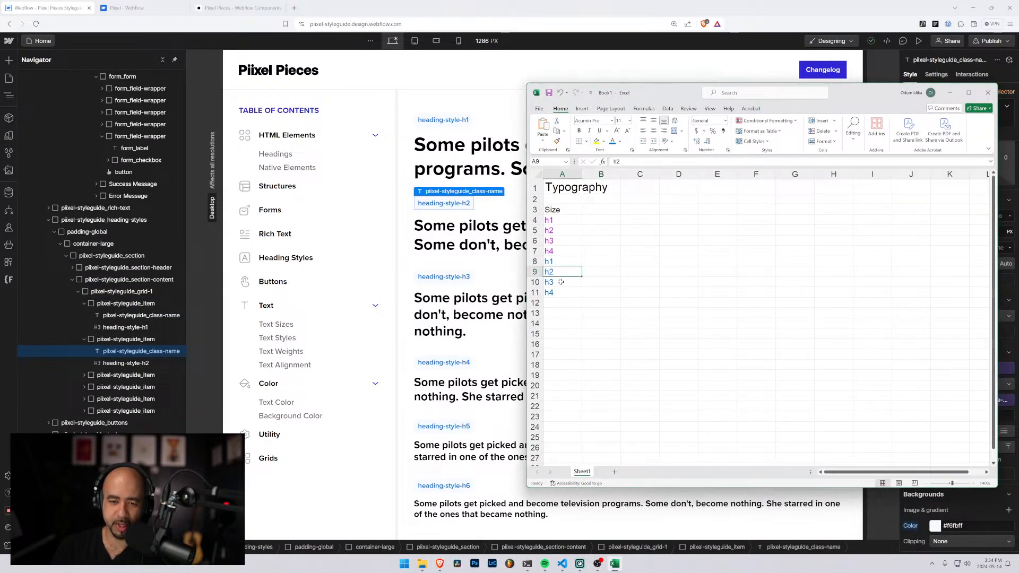
pyautogui.click(560, 283)
pyautogui.click(562, 292)
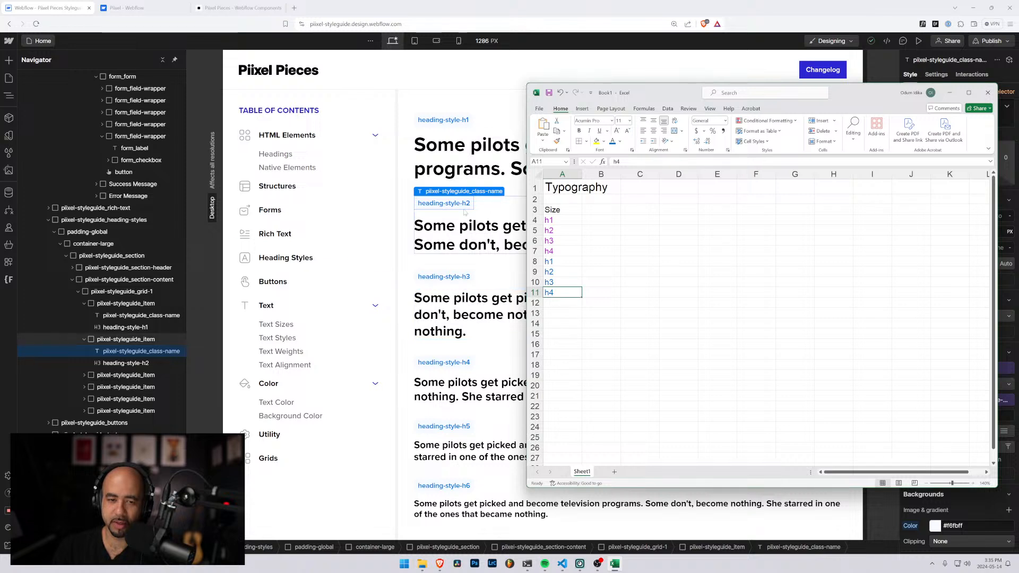
pyautogui.click(557, 303)
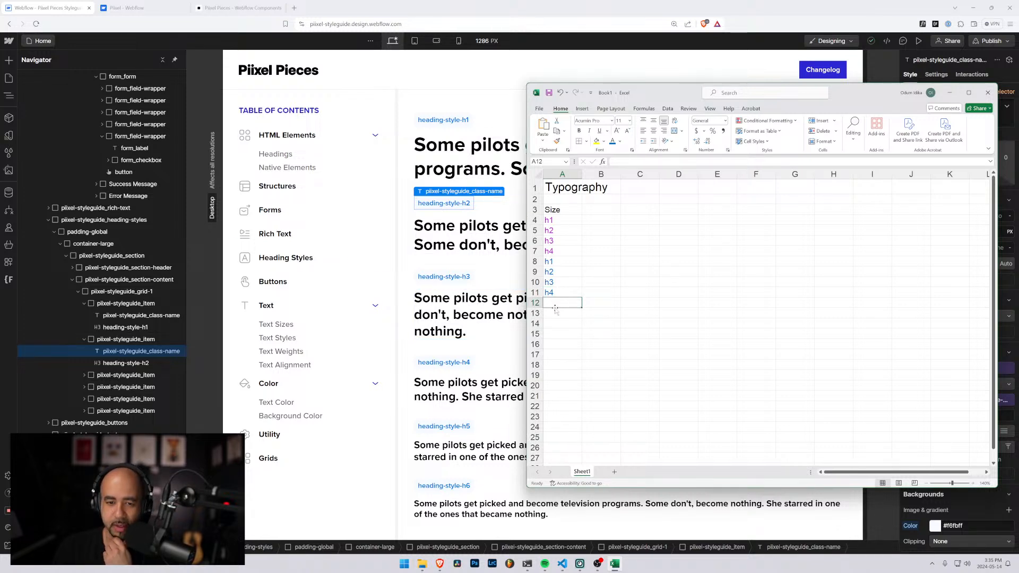
# Change the label in A3 to Headings
pyautogui.click(561, 210)
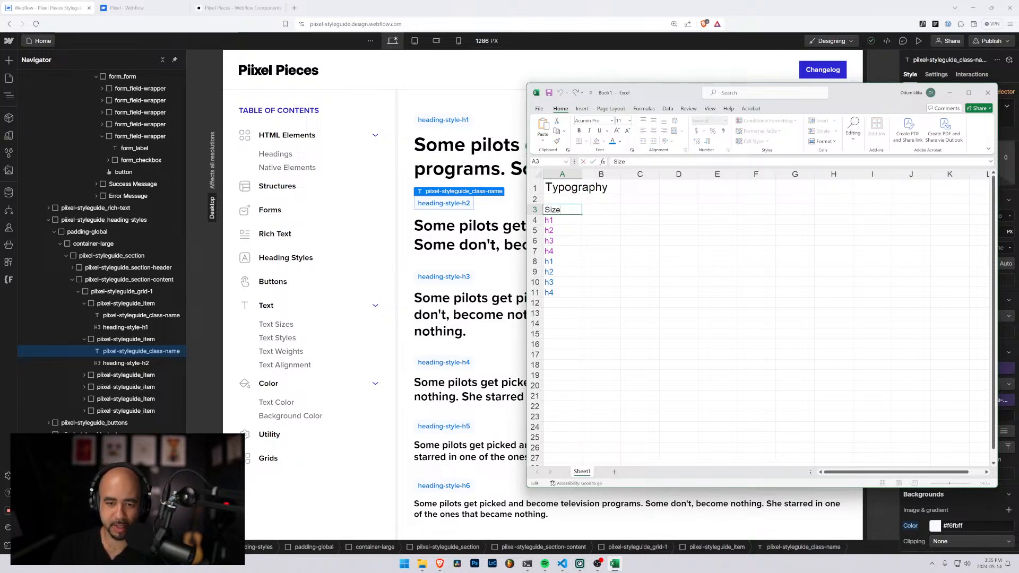
pyautogui.write('Headings')
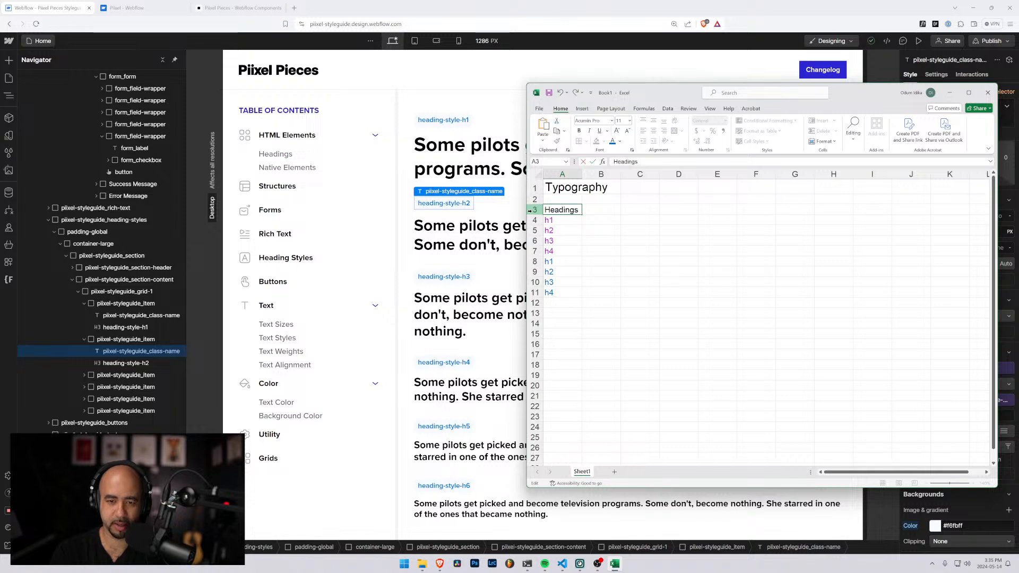
pyautogui.press('Return')
# Add the section label Size in A13, leaving a blank row below the headings list
pyautogui.press('Down')
pyautogui.press('Down')
pyautogui.press('Down')
pyautogui.press('Down')
pyautogui.press('Down')
pyautogui.press('Down')
pyautogui.press('Down')
pyautogui.press('Down')
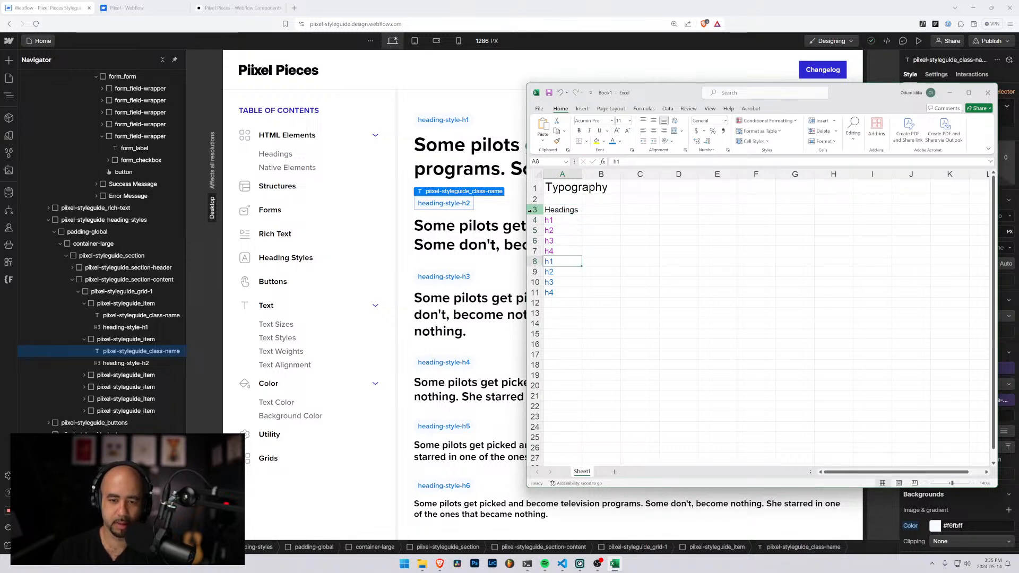
pyautogui.press('Down')
pyautogui.write('Size')
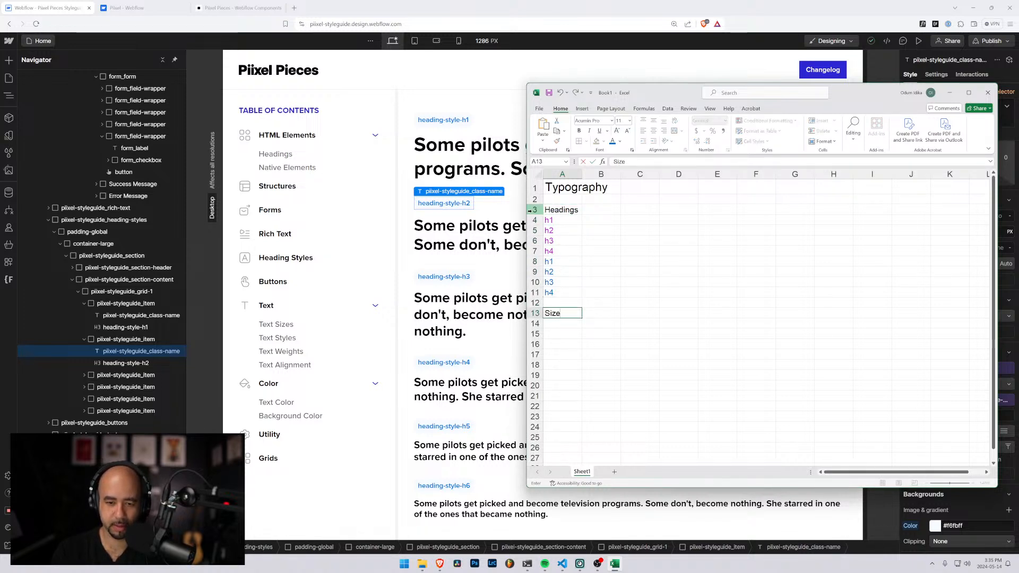
pyautogui.press('Return')
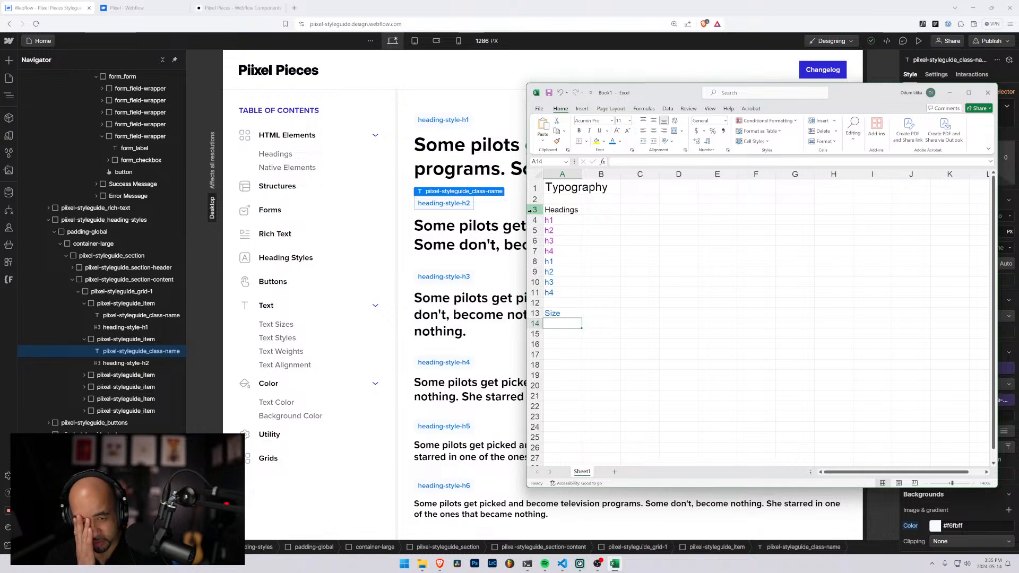
# Reset the font color of A12:A14 to automatic, covering the Size label and the blank cells around it
pyautogui.press('Up')
pyautogui.press('Up')
pyautogui.hotkey('shift', 'Down')
pyautogui.hotkey('shift', 'Down')
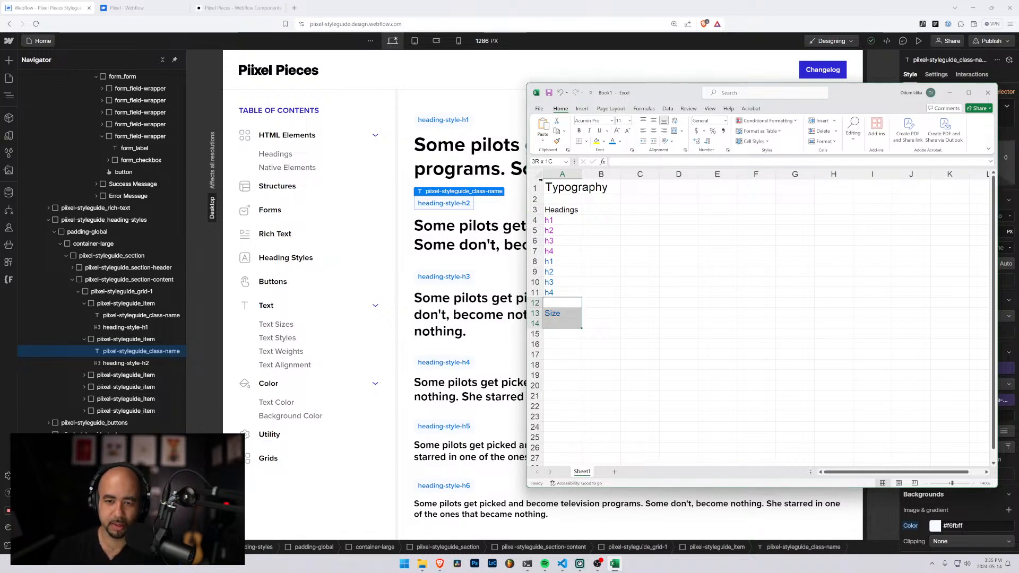
pyautogui.click(620, 141)
pyautogui.click(631, 149)
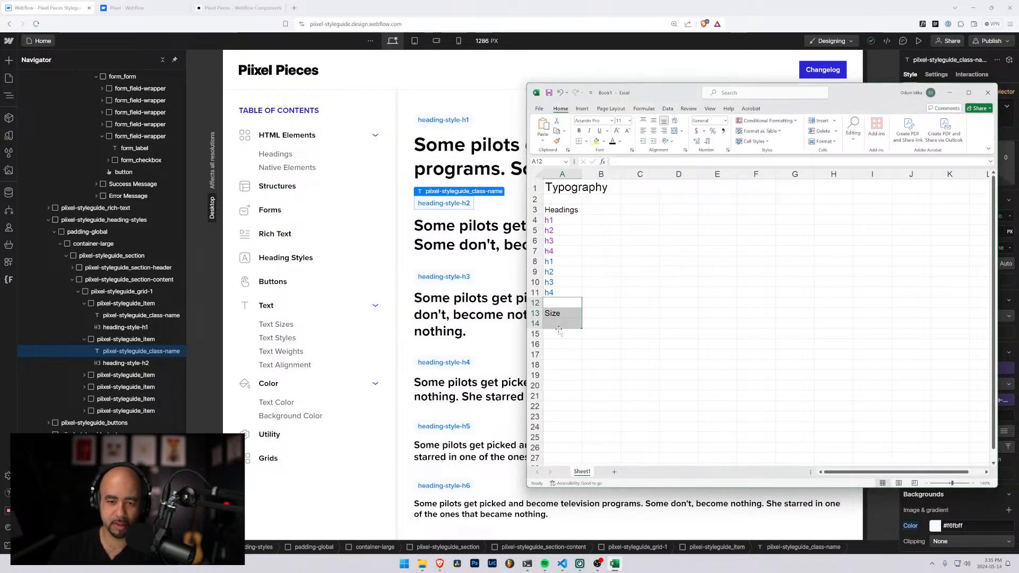
pyautogui.click(562, 323)
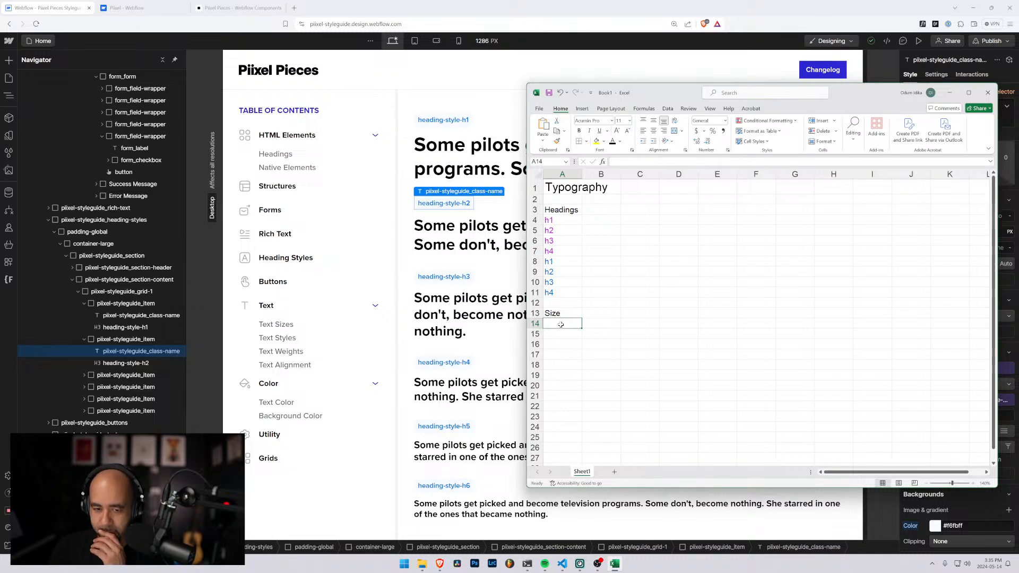
# Move the Excel window aside and examine the styleguide's Text Classes size table and the class names in its Text Sizes section
pyautogui.moveTo(643, 89); pyautogui.dragTo(1018, 133)
pyautogui.scroll(-6, 449, 280)
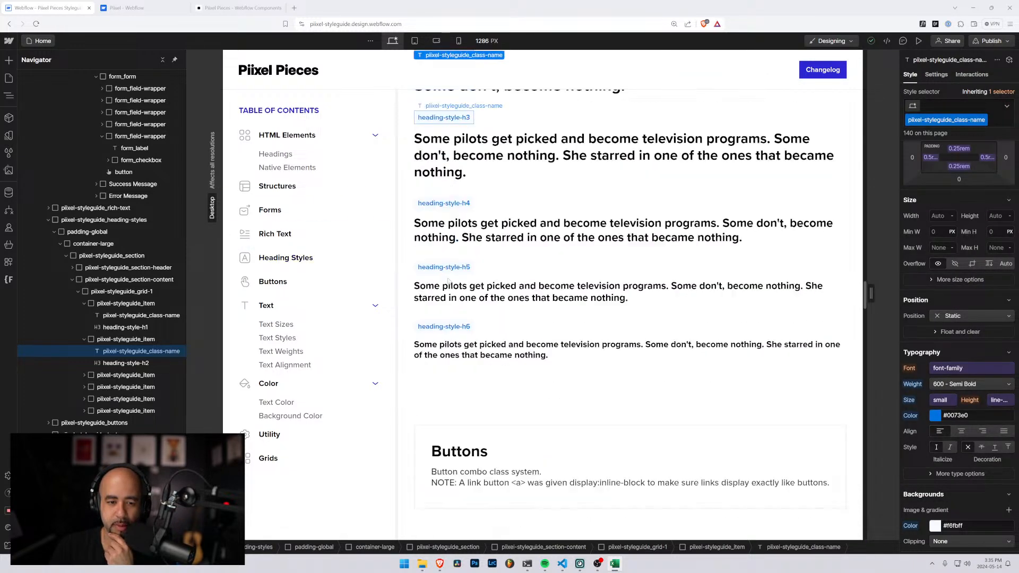
pyautogui.scroll(14, 451, 281)
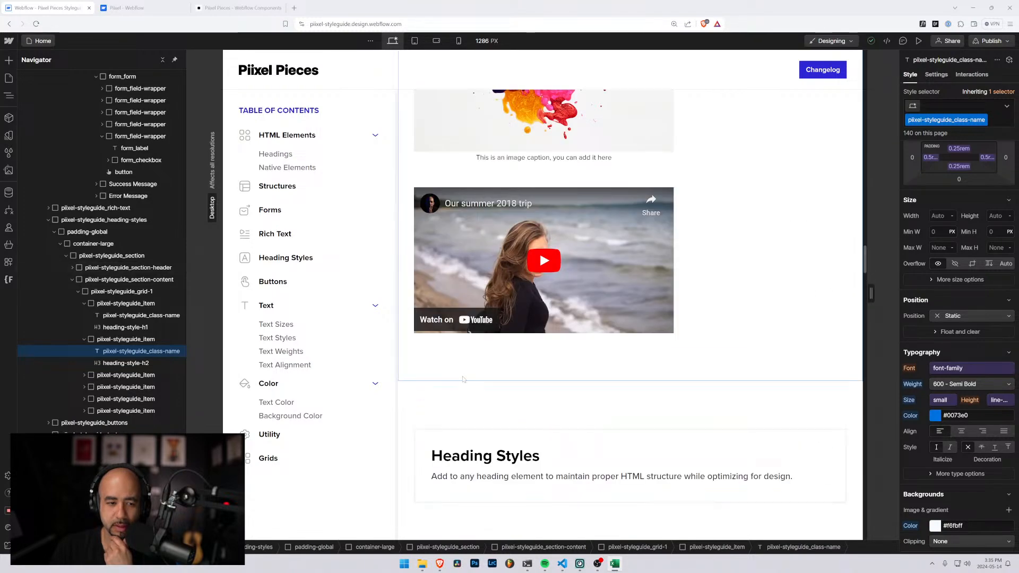
pyautogui.scroll(-13, 458, 372)
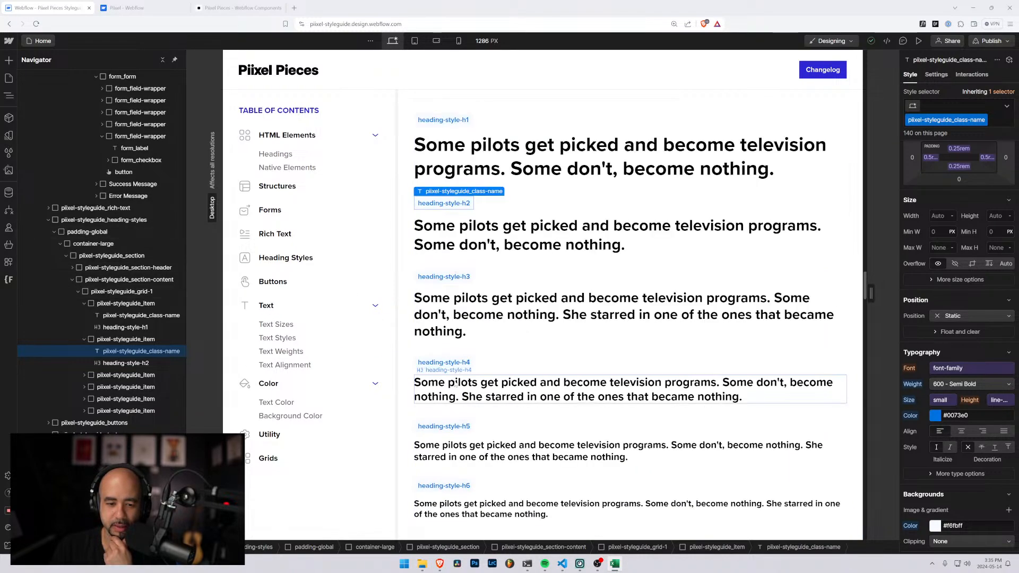
pyautogui.scroll(-5, 457, 378)
pyautogui.scroll(3, 464, 327)
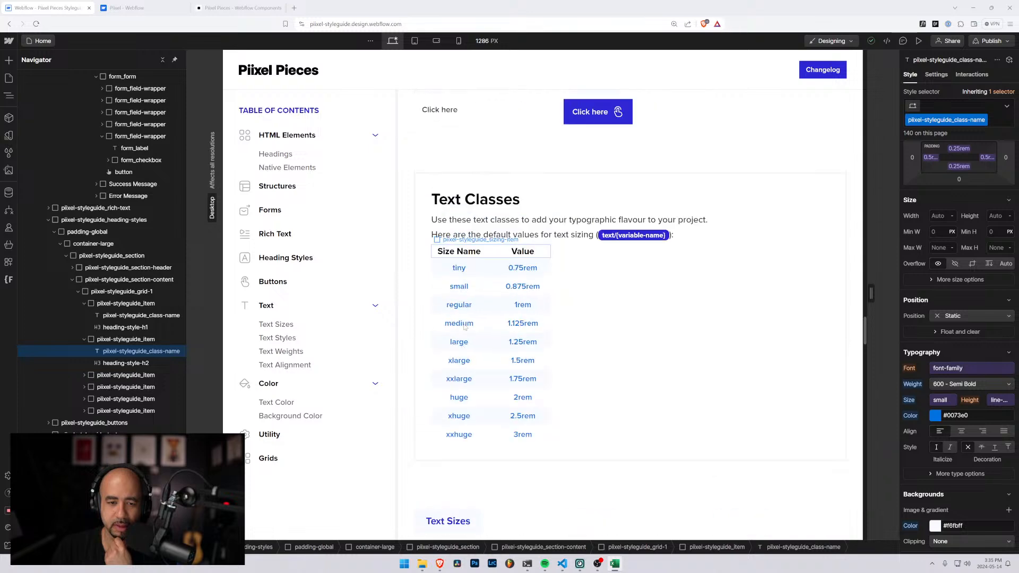
pyautogui.scroll(-3, 458, 264)
pyautogui.scroll(-5, 458, 264)
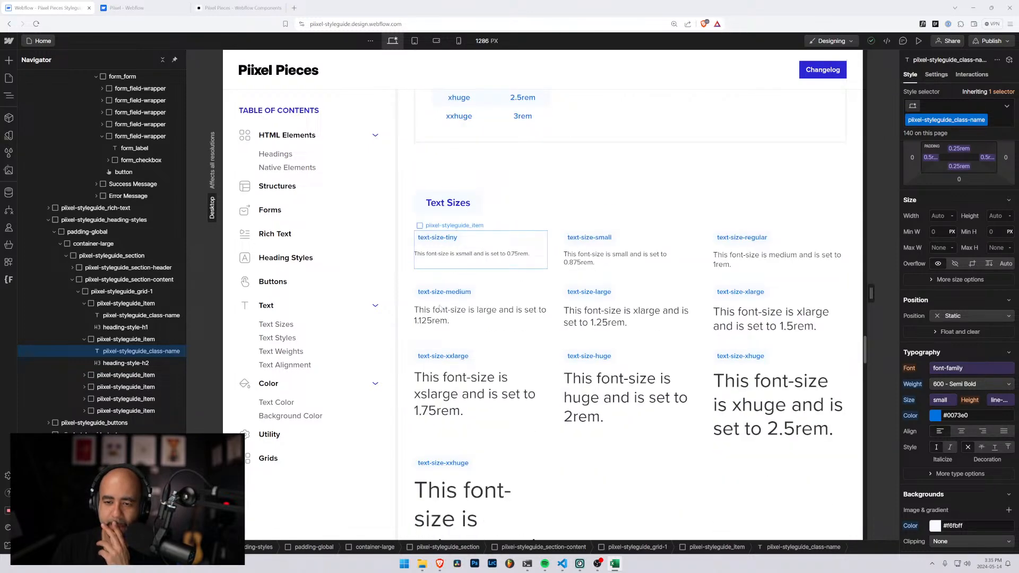
pyautogui.scroll(-2, 439, 307)
pyautogui.scroll(-5, 439, 308)
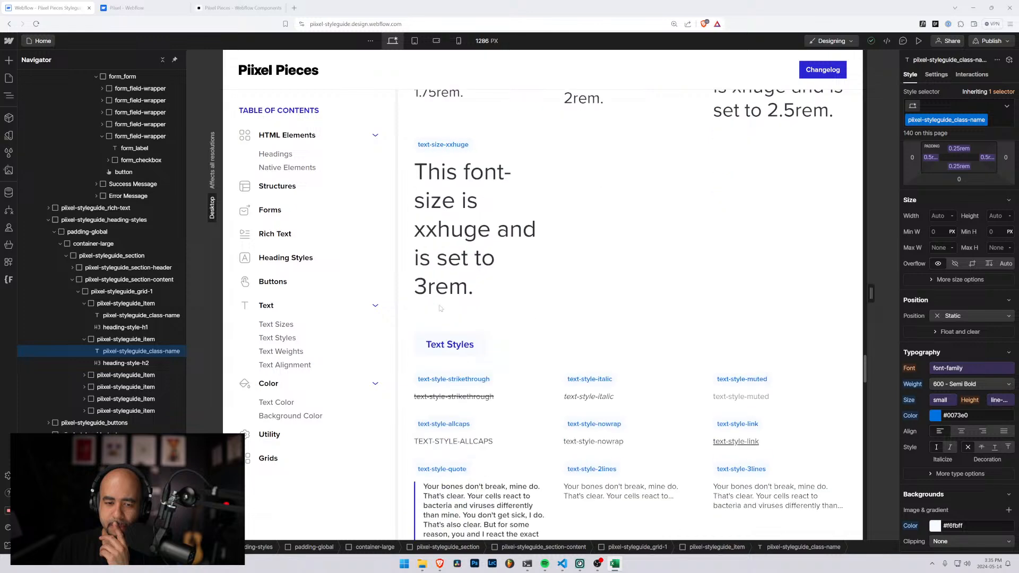
pyautogui.scroll(8, 440, 308)
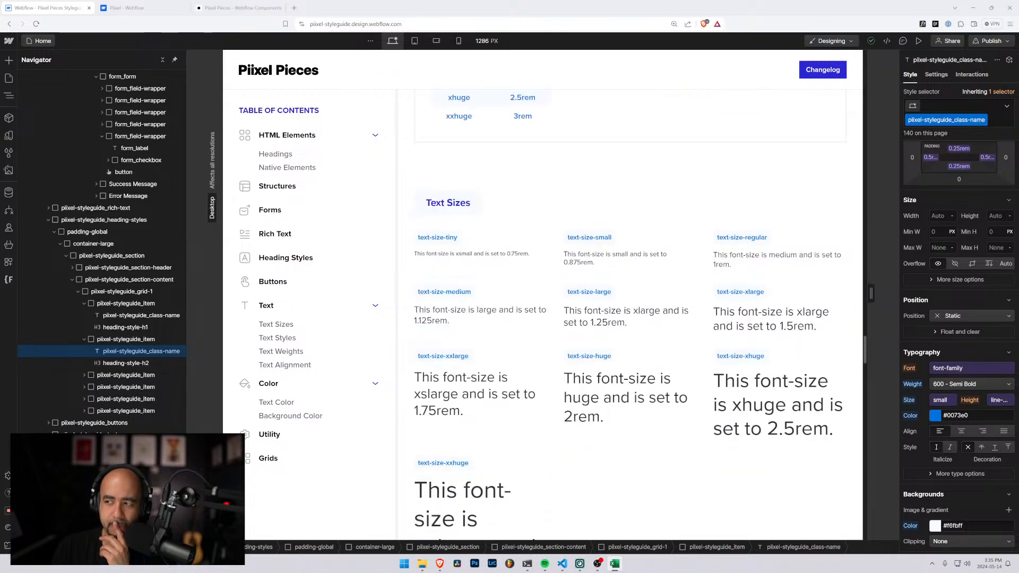
# Switch to the Excel workbook and enter the class name text-size-1.0 in A14, directly under the Size label
pyautogui.click(615, 563)
pyautogui.moveTo(618, 154); pyautogui.dragTo(744, 75)
pyautogui.write('text-size-1.')
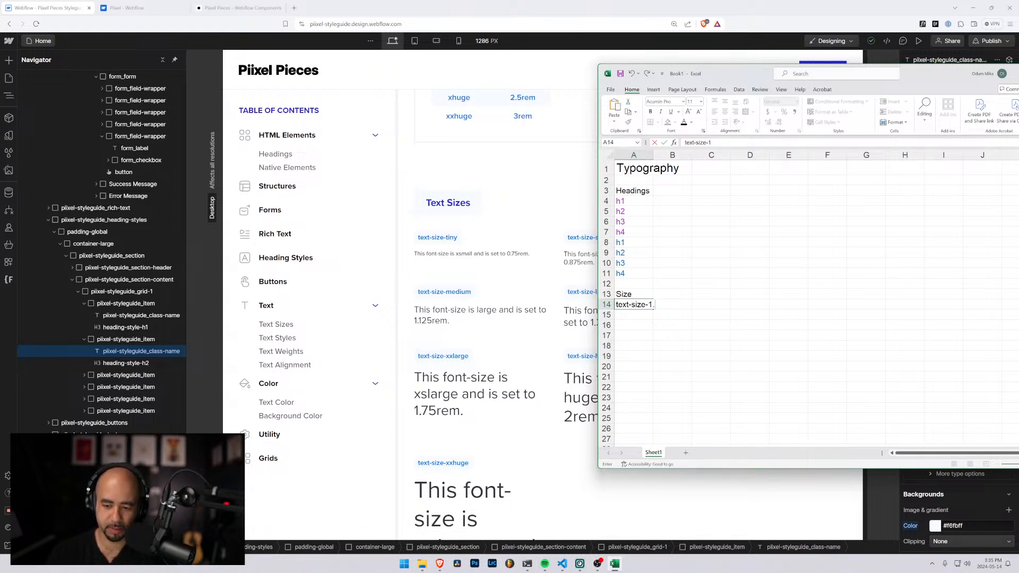
pyautogui.write('2')
pyautogui.press('BackSpace')
pyautogui.write('0')
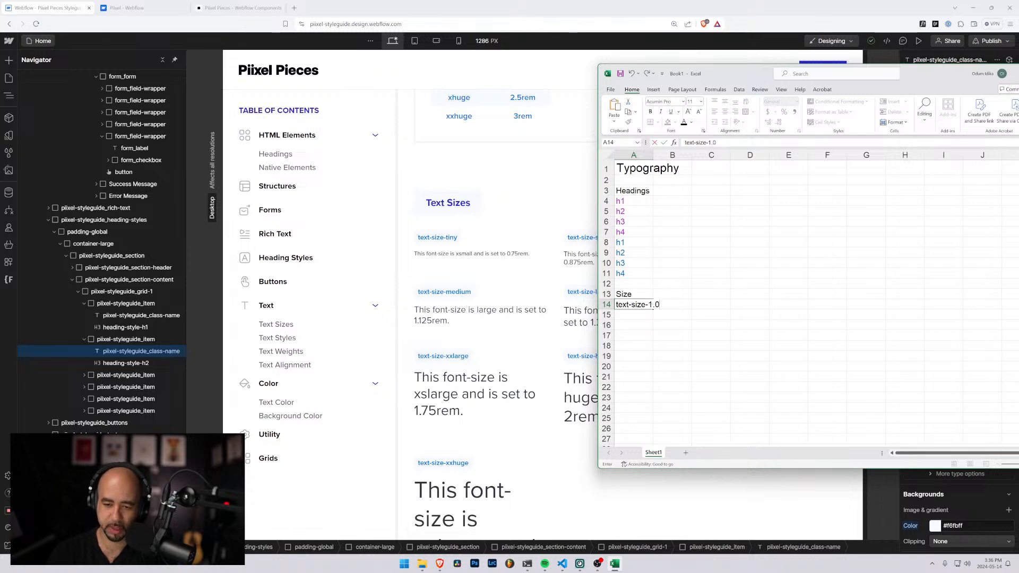
pyautogui.press('Return')
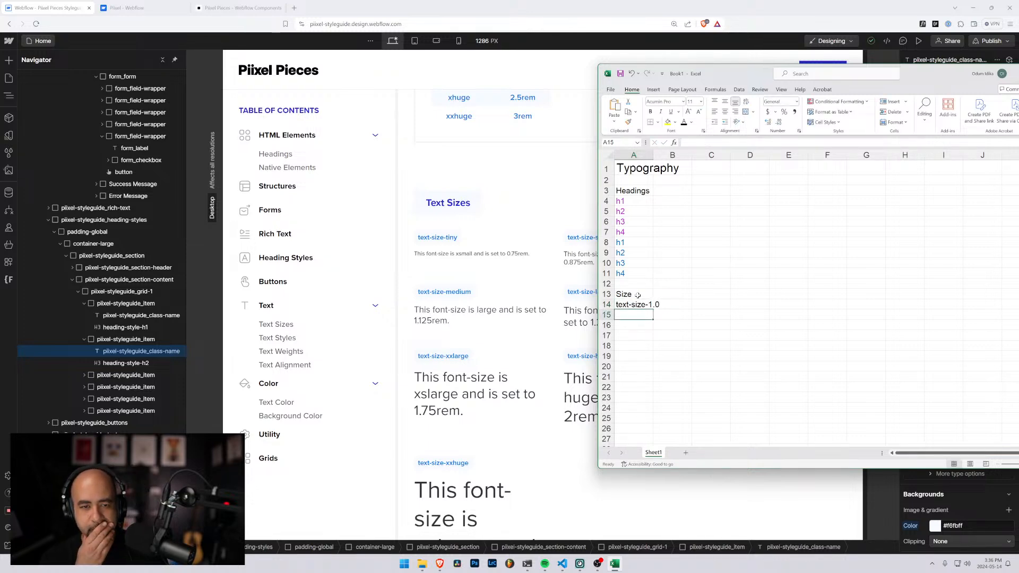
# Change the class name in A14 to text-size-0.75 to match the smallest size in the styleguide's Text Classes table
pyautogui.scroll(5, 522, 183)
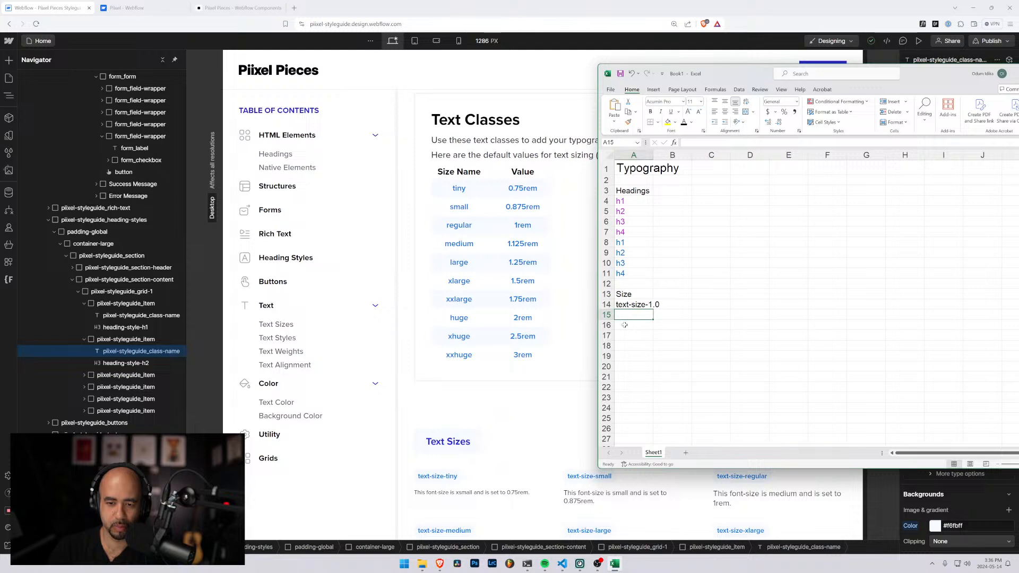
pyautogui.click(626, 304)
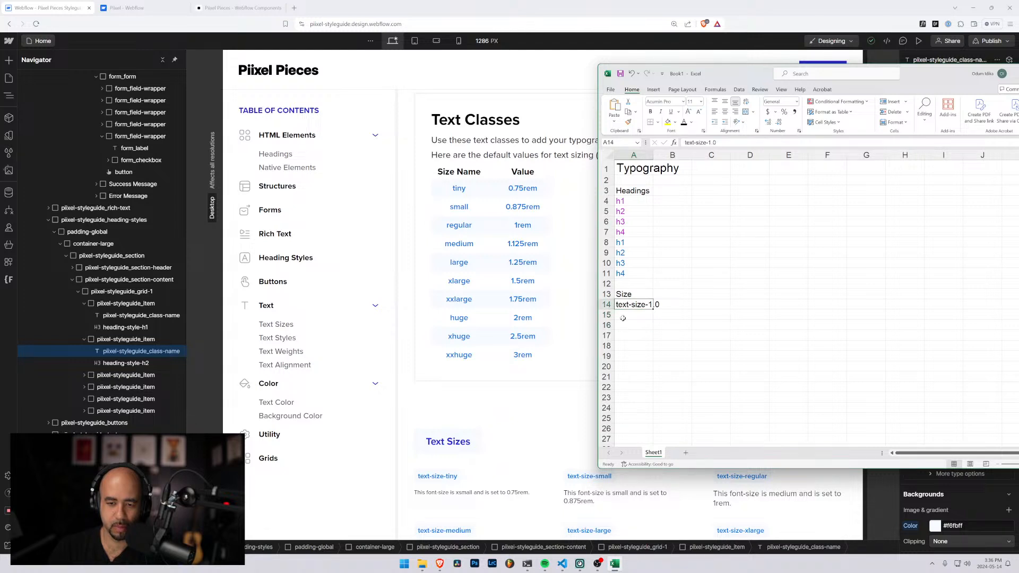
pyautogui.click(624, 316)
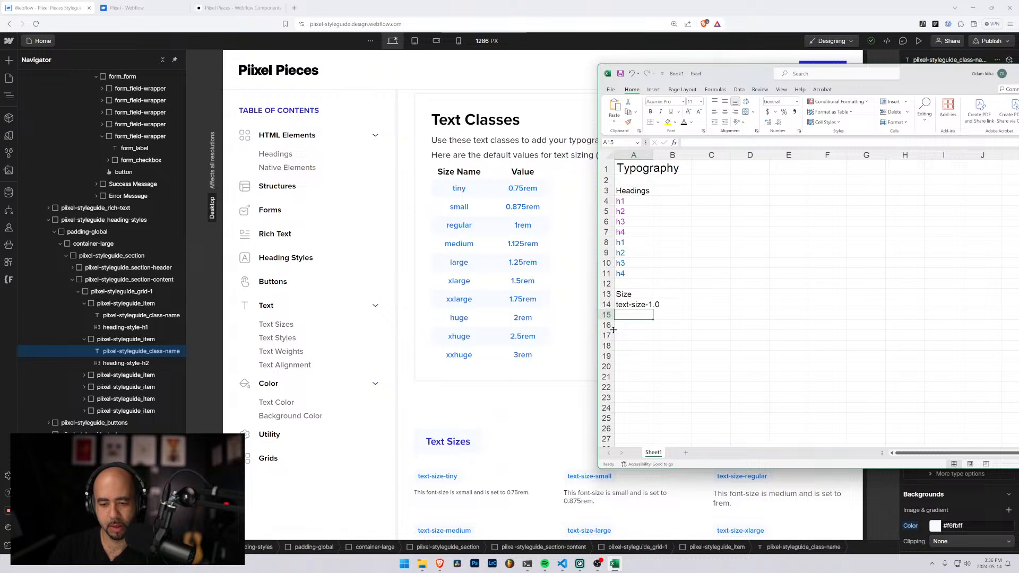
pyautogui.click(633, 304)
pyautogui.doubleClick(713, 143)
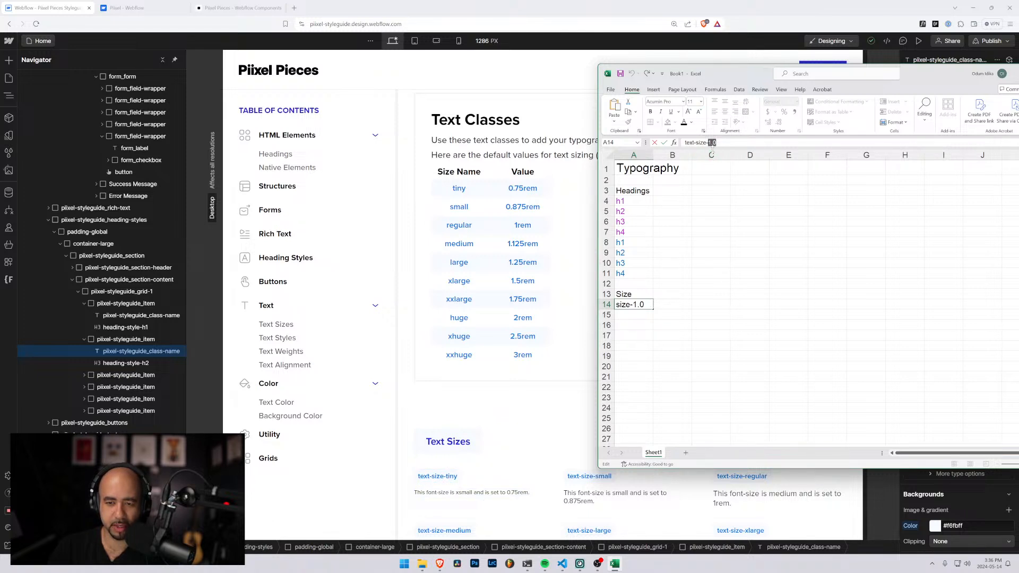
pyautogui.write('0.75')
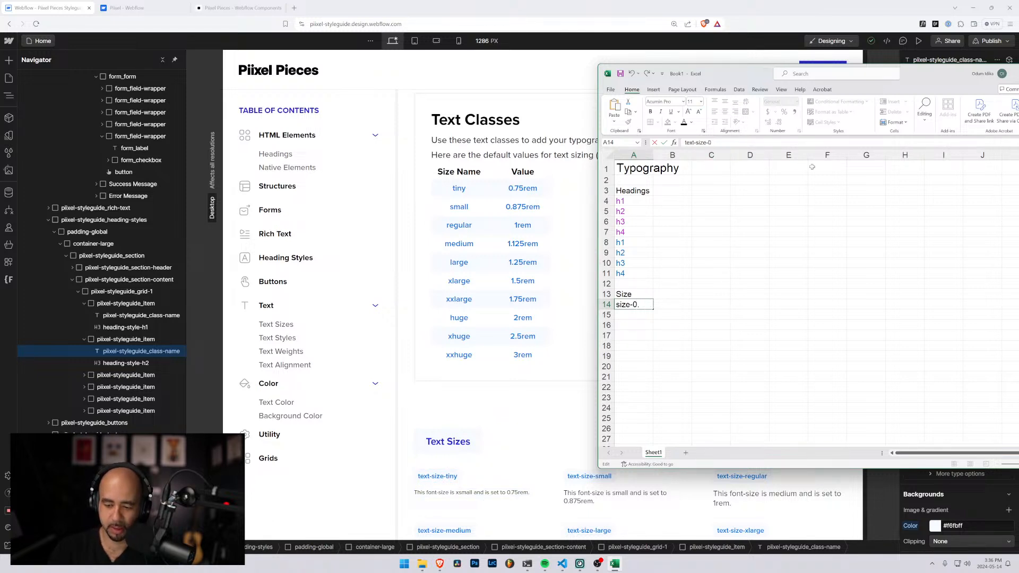
pyautogui.press('Return')
# Enter the class name text-size-0.875 in A15
pyautogui.write('text-size-')
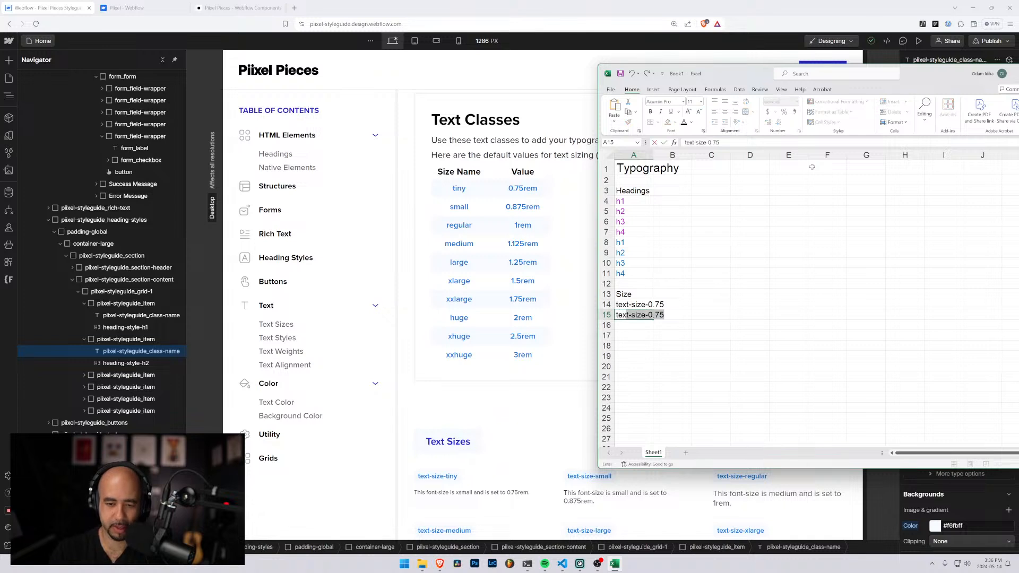
pyautogui.write('0.8754')
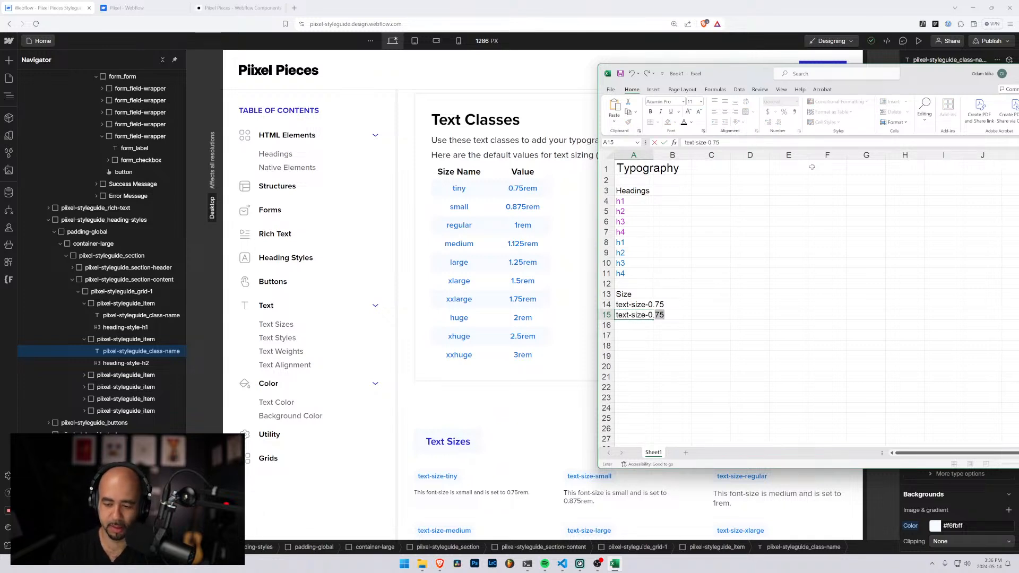
pyautogui.press('Return')
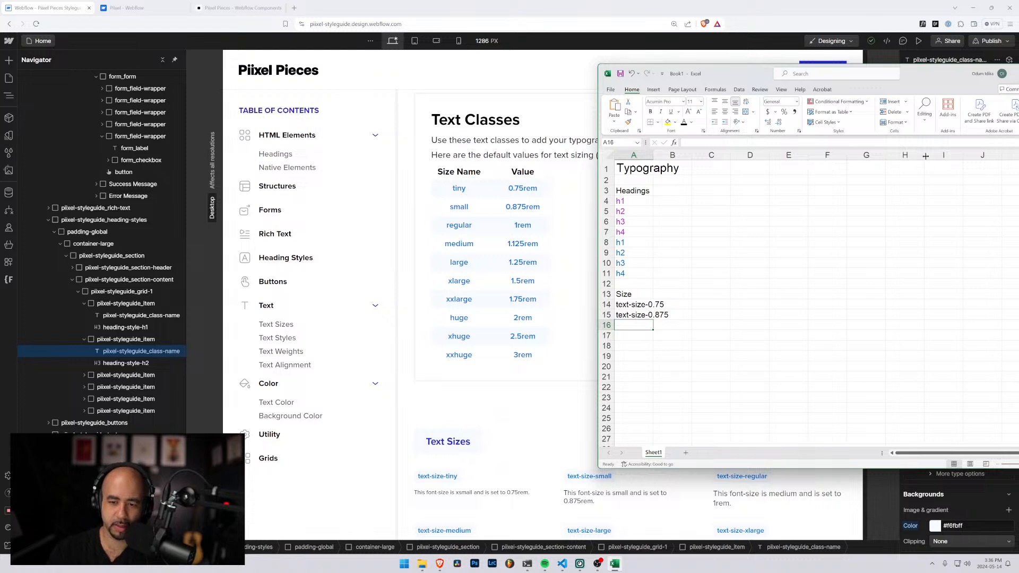
# Widen column A to fit the class names and add the header Value in B13 beside Size
pyautogui.click(679, 293)
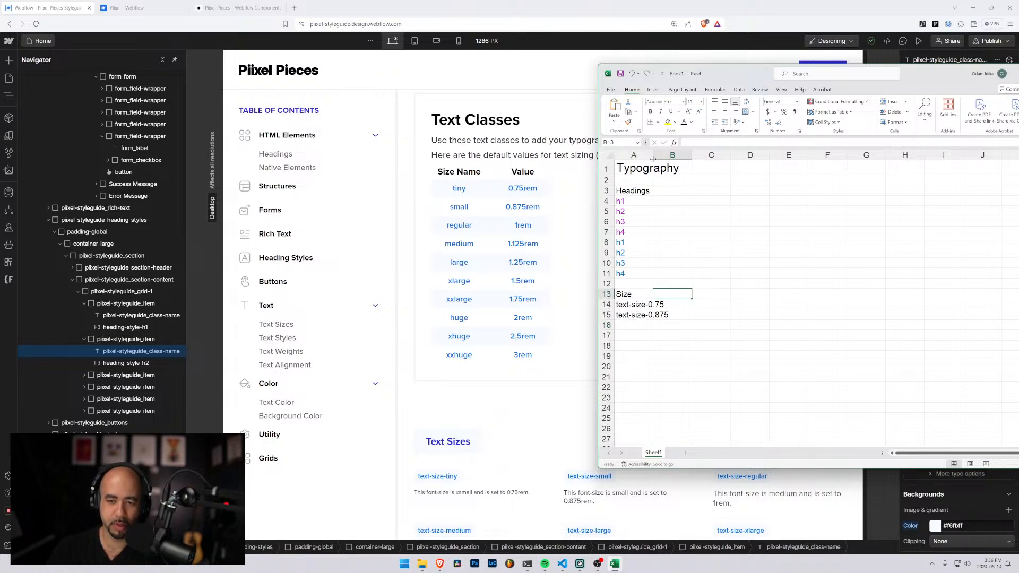
pyautogui.moveTo(654, 154); pyautogui.dragTo(681, 154)
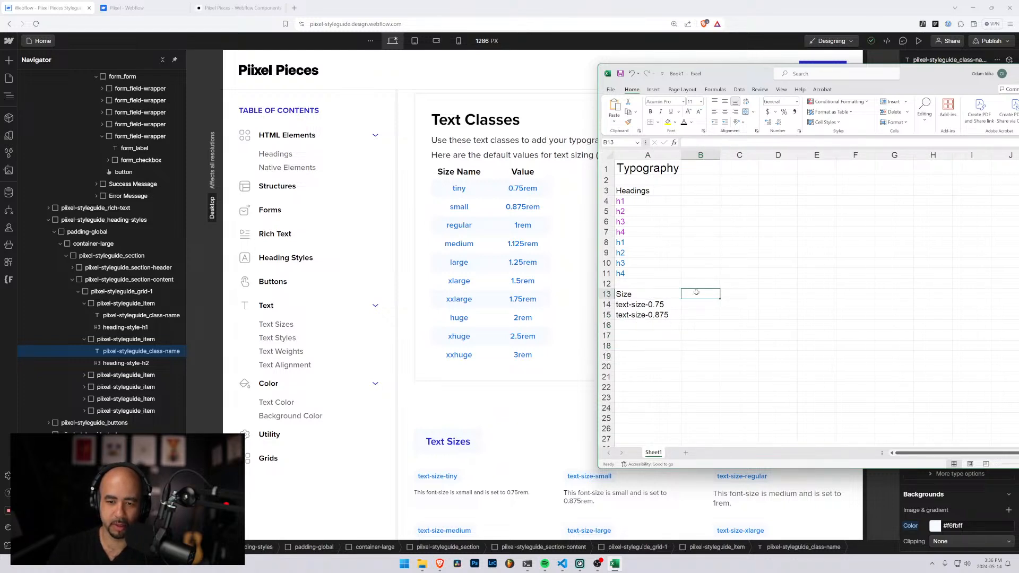
pyautogui.write('Value')
pyautogui.press('Return')
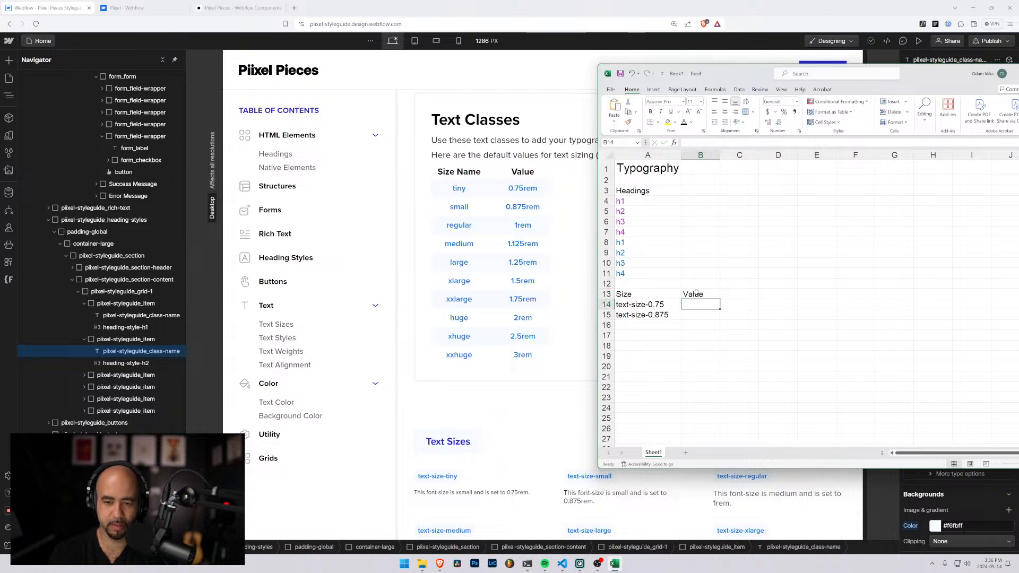
# Enter 0.75rem in B14 and 0.875rem in B15 as the values of the first two text sizes
pyautogui.write('0.75rem')
pyautogui.press('Return')
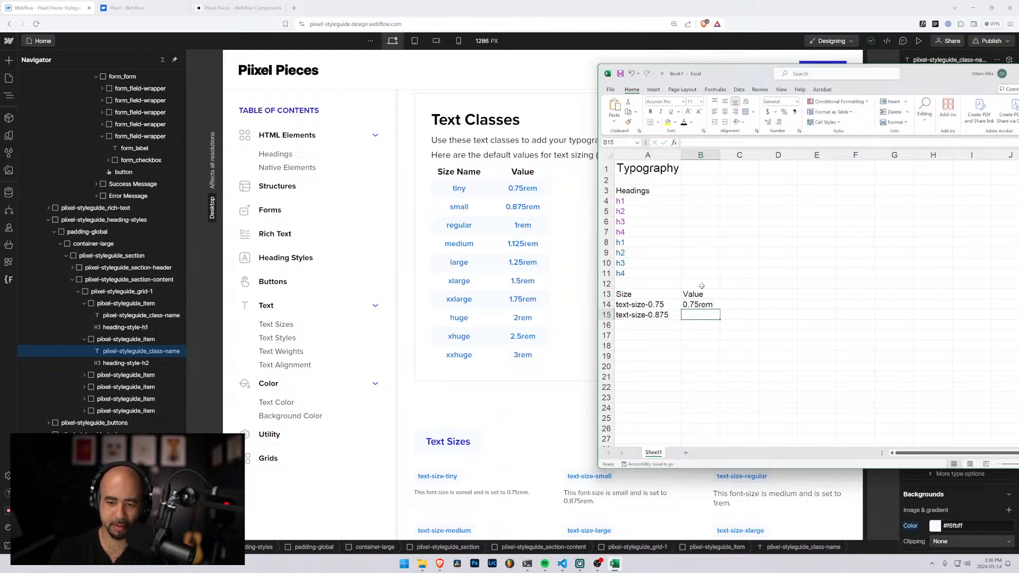
pyautogui.write('0.7')
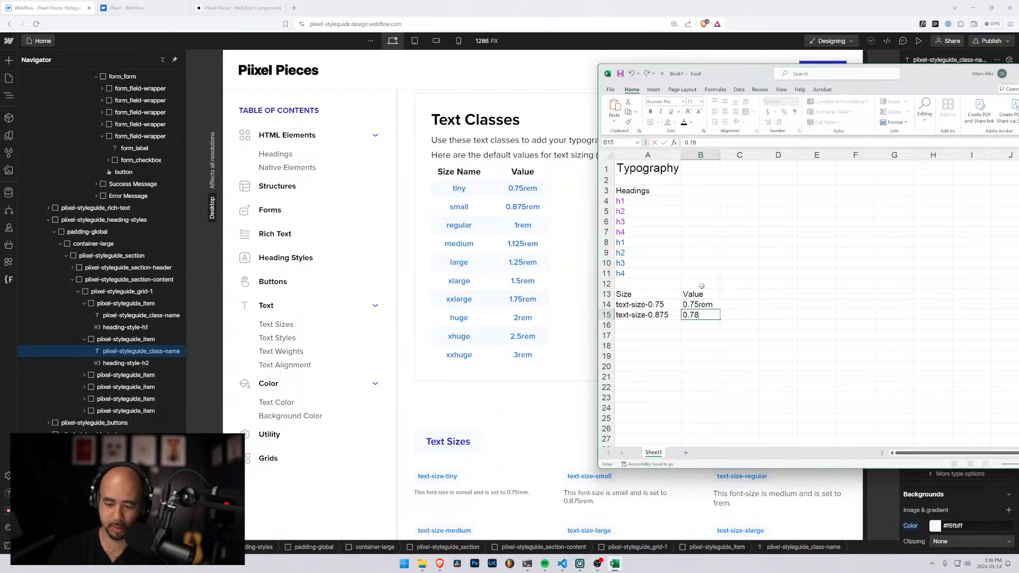
pyautogui.write('8')
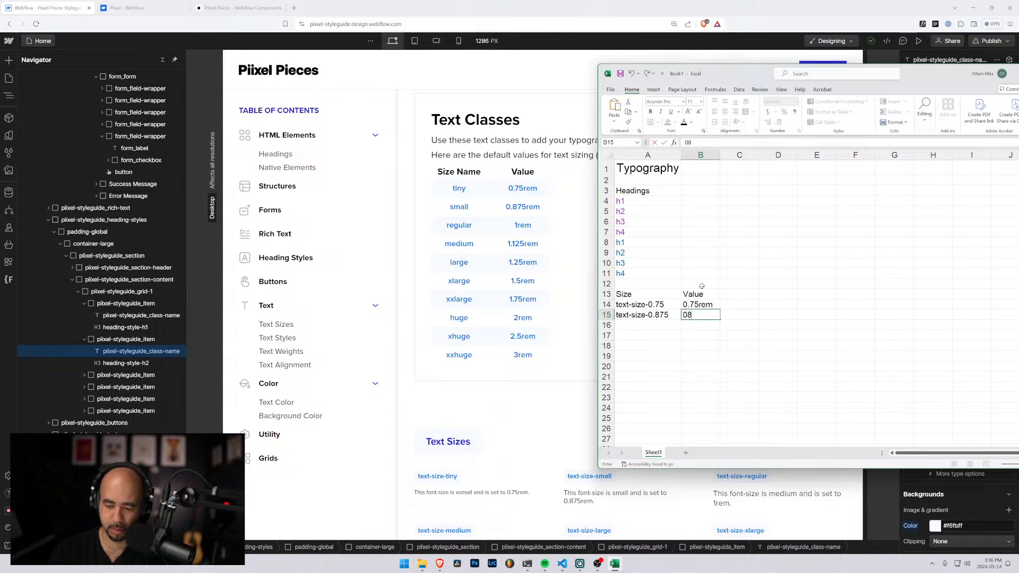
pyautogui.press('BackSpace')
pyautogui.write('.875')
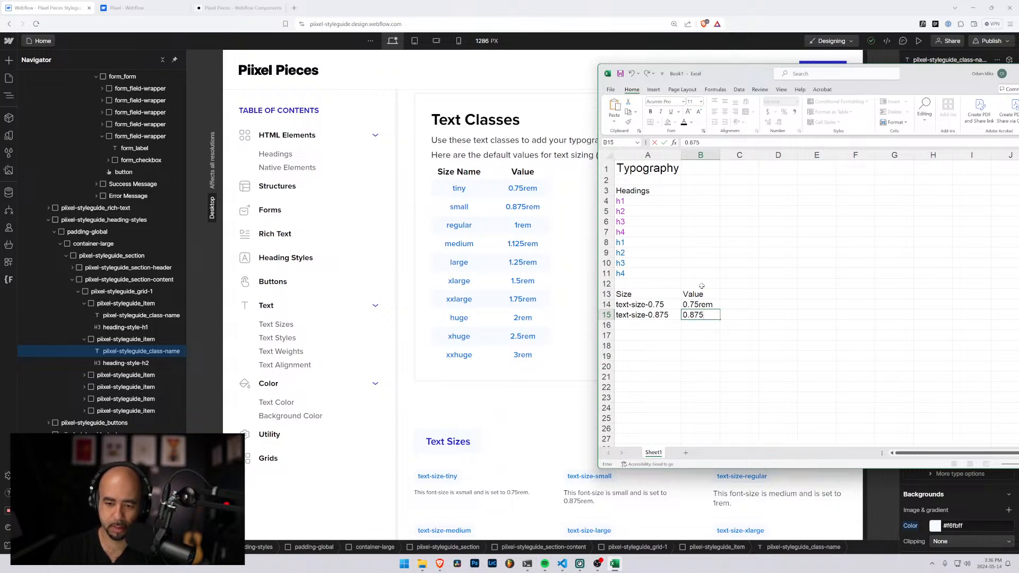
pyautogui.write('rem')
pyautogui.press('Return')
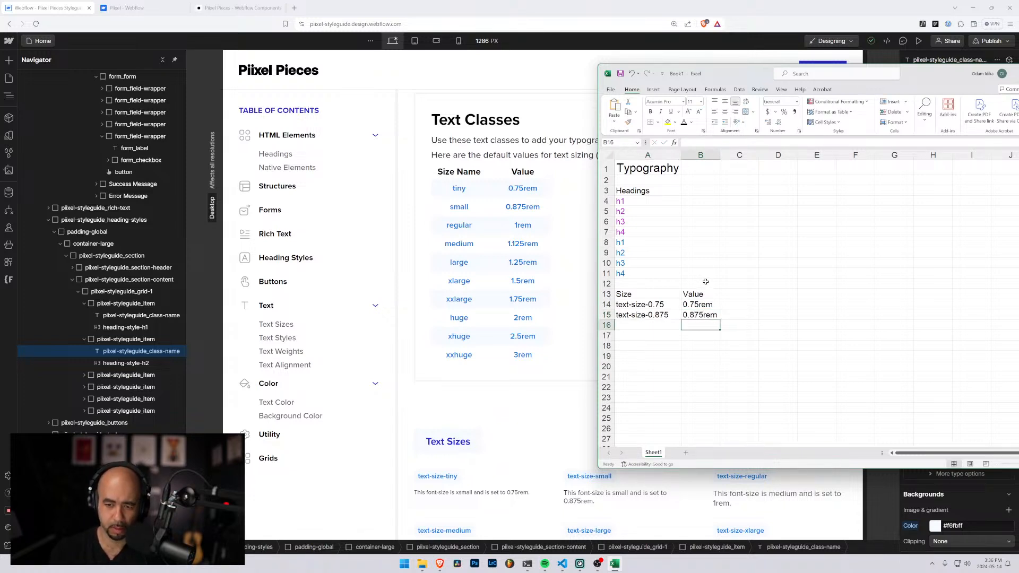
# Add the column header PX in C13, beside the Value header
pyautogui.press('Right')
pyautogui.press('Right')
pyautogui.press('Up')
pyautogui.press('Left')
pyautogui.press('Up')
pyautogui.press('Up')
pyautogui.write('PX')
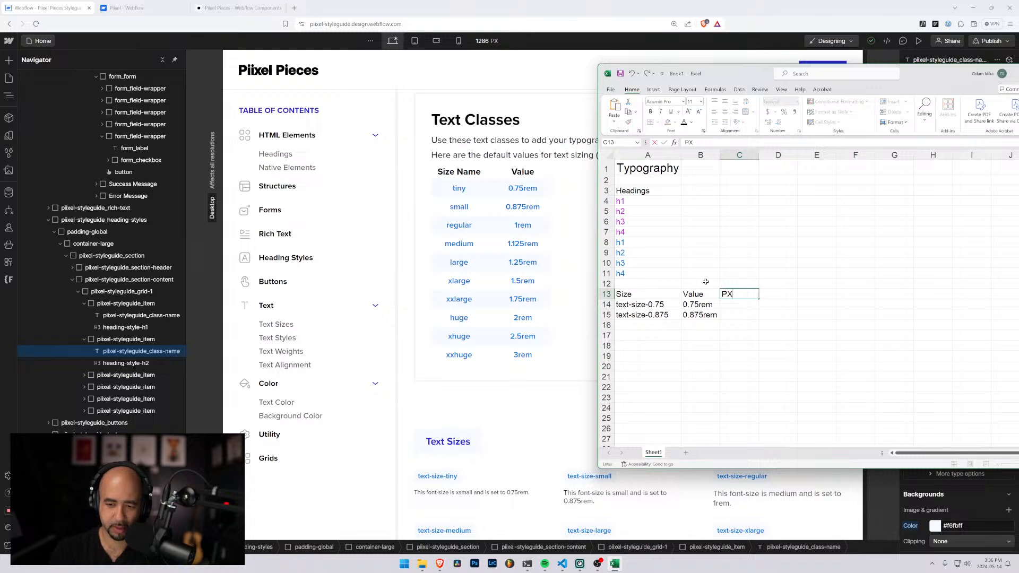
pyautogui.press('Return')
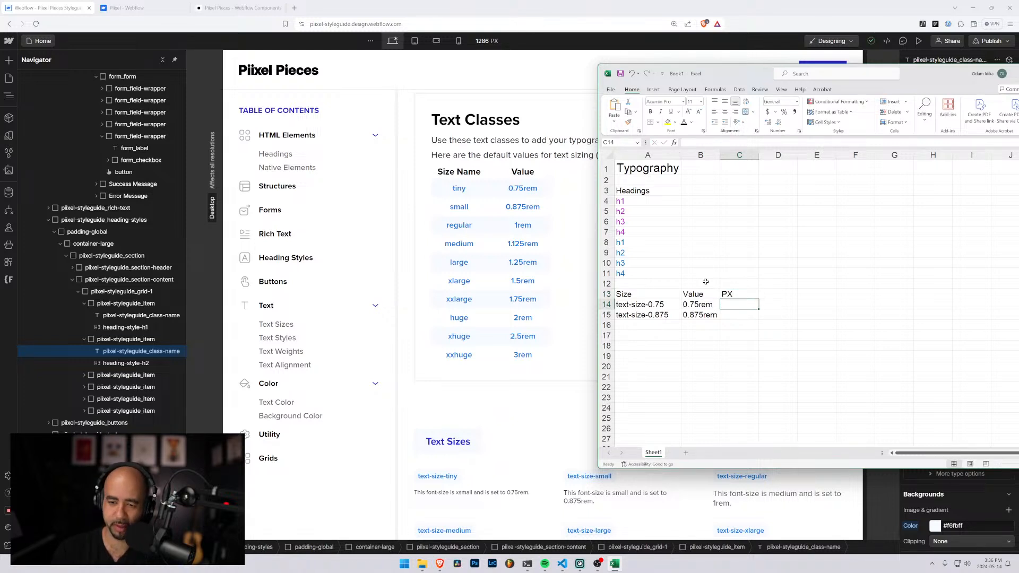
# Enter the pixel sizes 12, 14 and 16 in C14:C16 under PX
pyautogui.write('12')
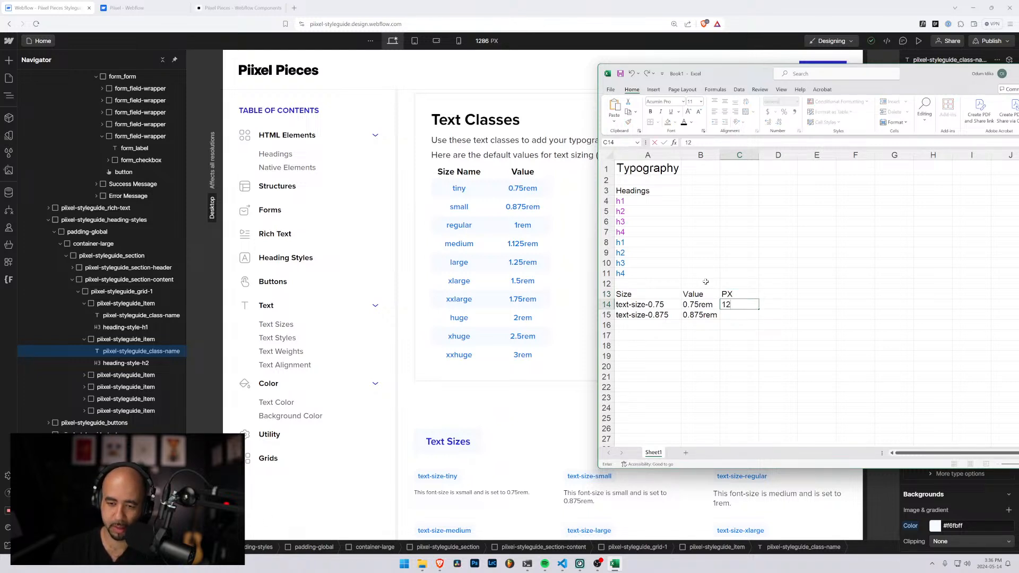
pyautogui.press('Return')
pyautogui.write('14')
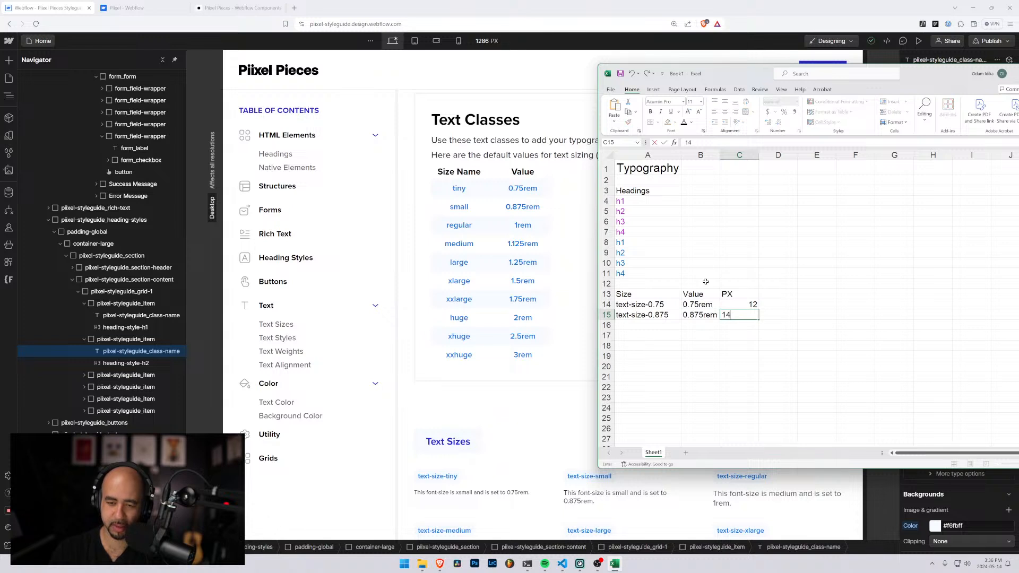
pyautogui.press('Return')
pyautogui.write('16')
pyautogui.press('Return')
# Complete row 16 with the class name text-size-1.0 in A16 and the value 1rem in B16
pyautogui.press('Left')
pyautogui.press('Up')
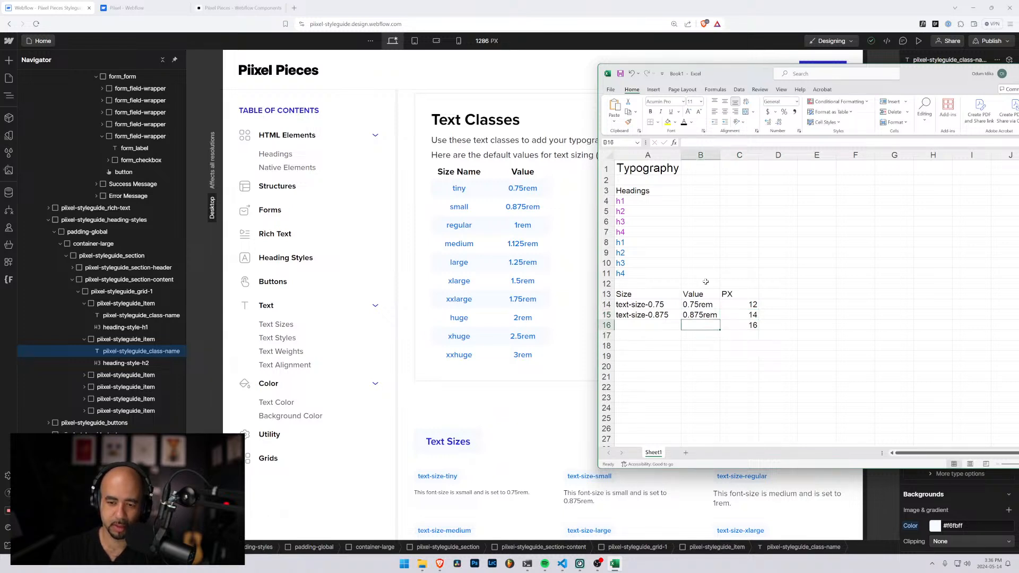
pyautogui.press('Left')
pyautogui.write('text-size')
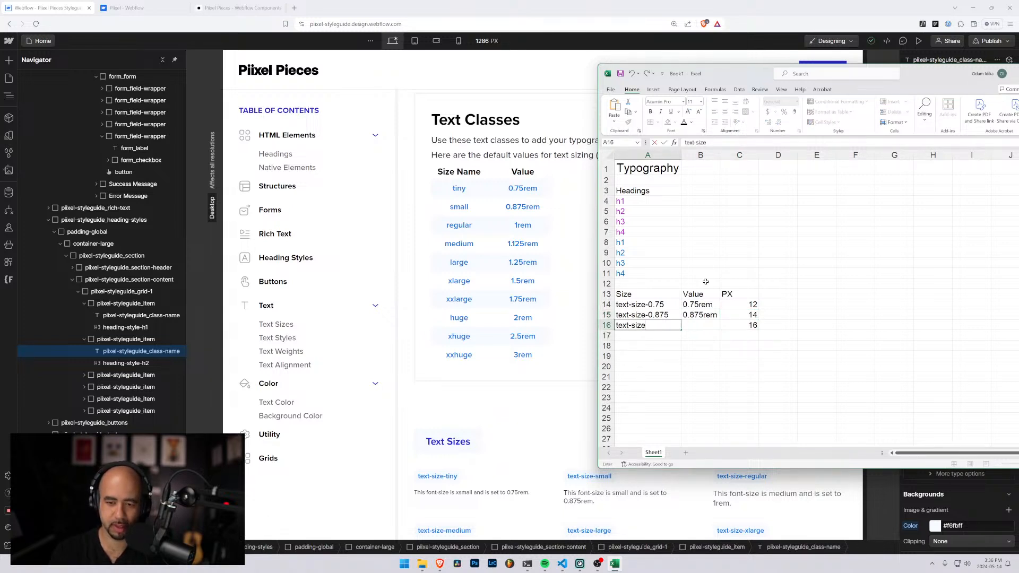
pyautogui.write('-1.0')
pyautogui.press('Tab')
pyautogui.write('1')
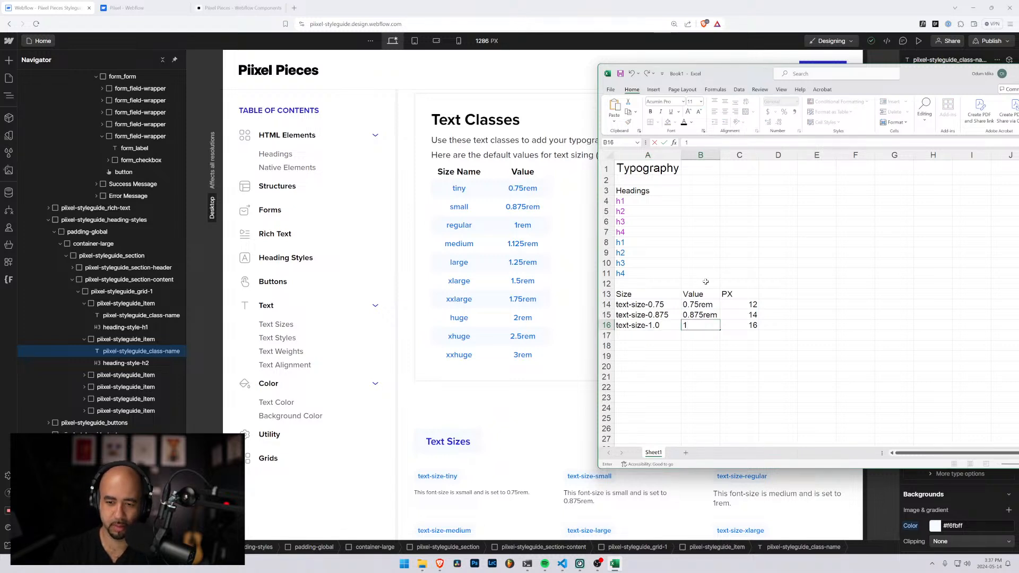
pyautogui.write('rem')
pyautogui.press('Return')
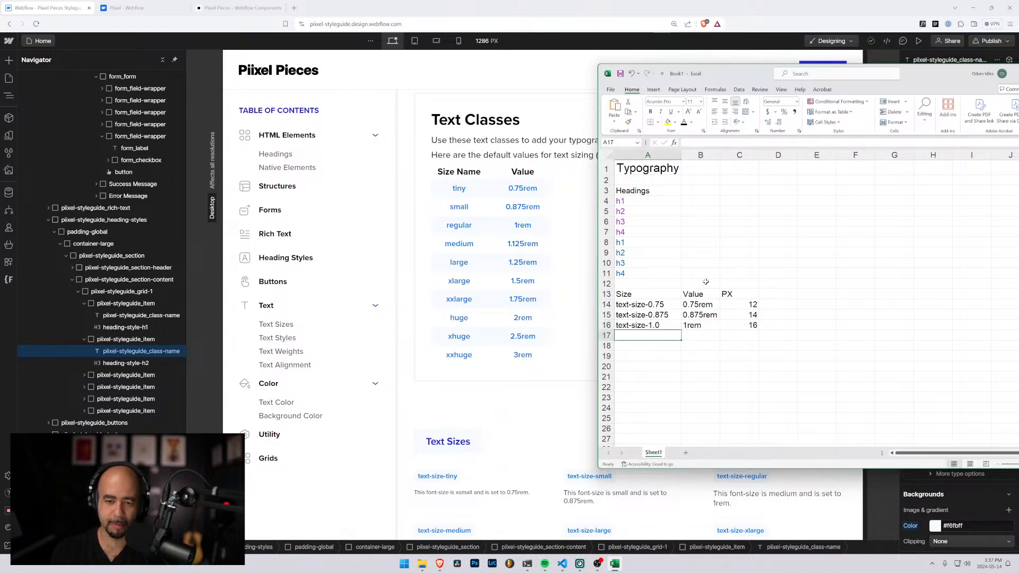
# Fill row 17 with the class name text-size-1.125, the value 1.125 and the pixel size 18
pyautogui.write('text-size-')
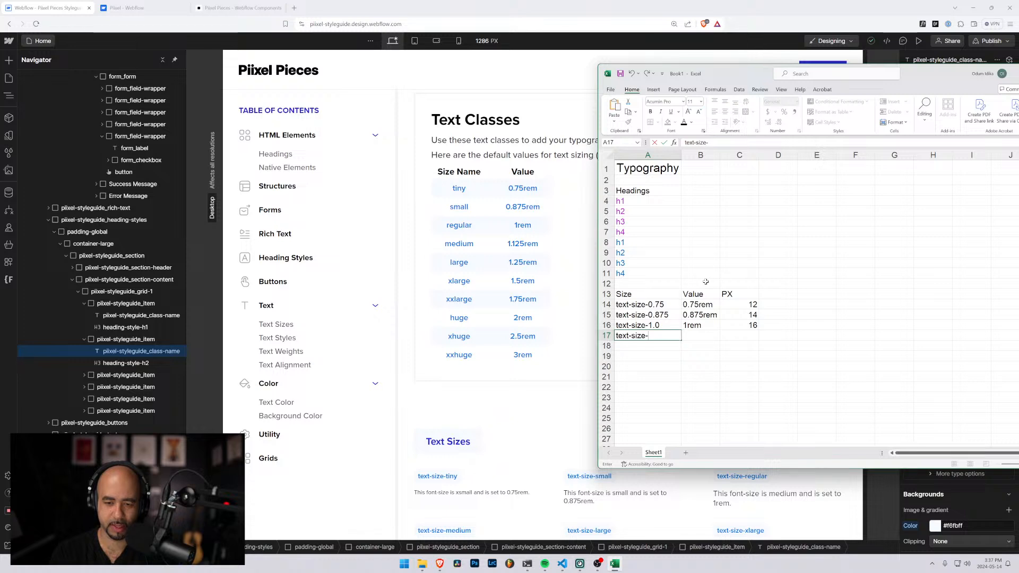
pyautogui.write('1.')
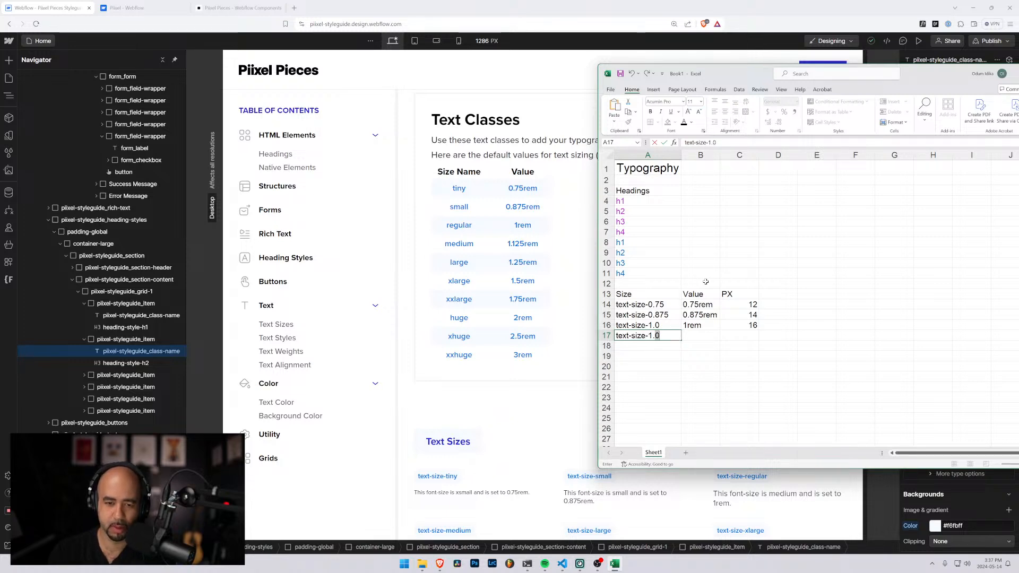
pyautogui.write('125')
pyautogui.press('Tab')
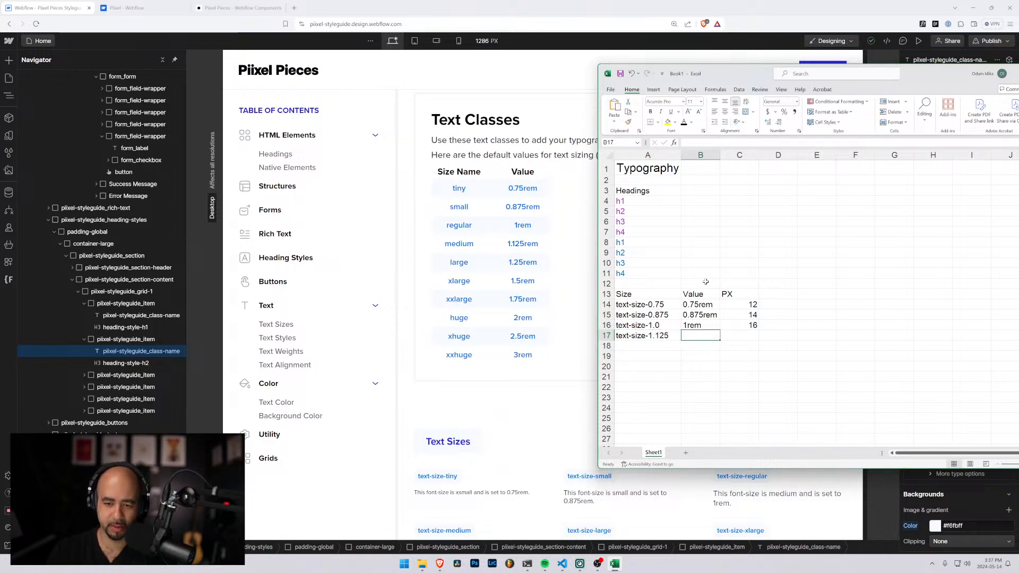
pyautogui.write('11')
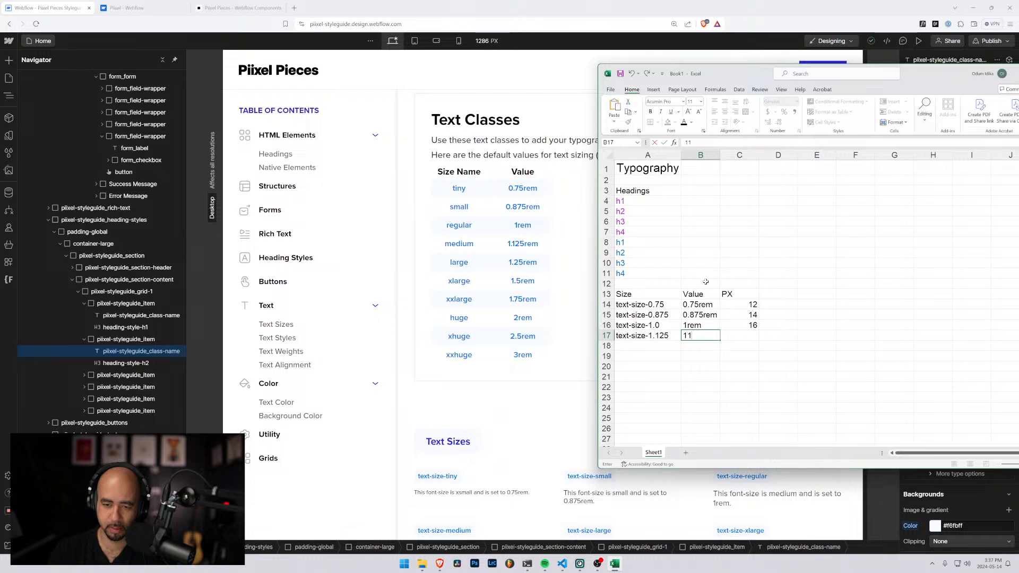
pyautogui.press('BackSpace')
pyautogui.write('.2')
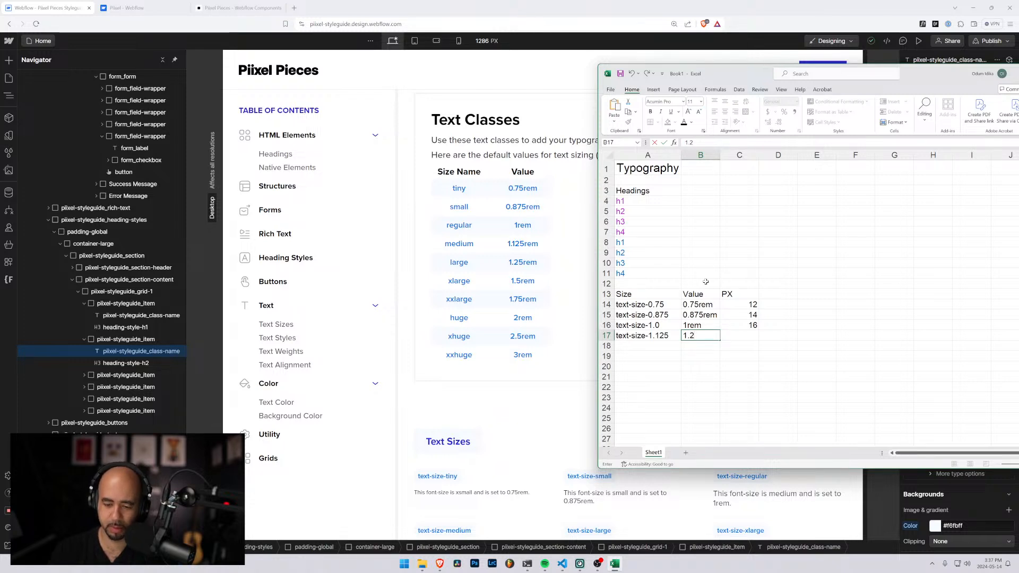
pyautogui.write('25')
pyautogui.press('Tab')
pyautogui.write('18')
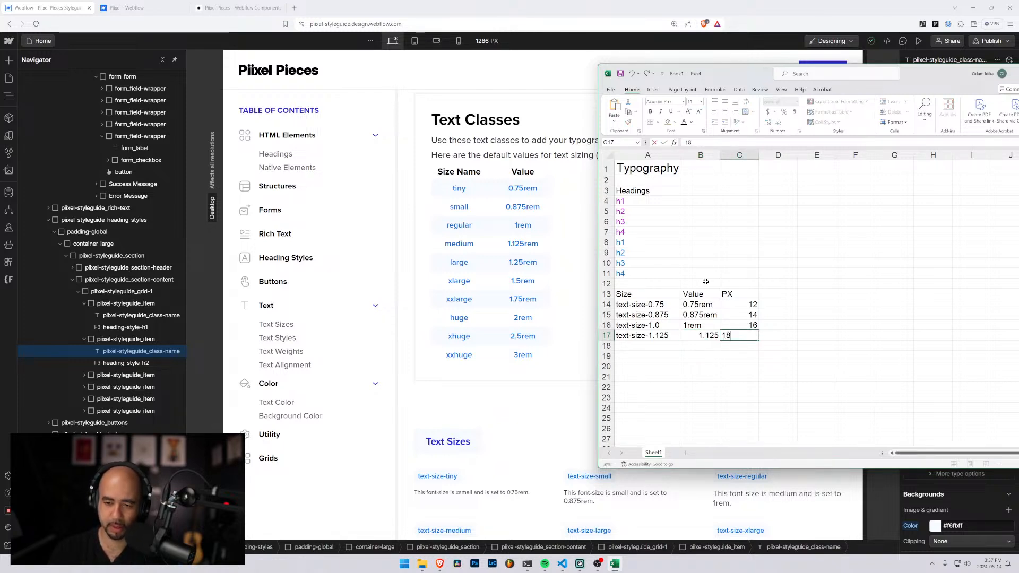
pyautogui.press('Return')
# Replace the Value column header in B13 with REM
pyautogui.press('Left')
pyautogui.press('Up')
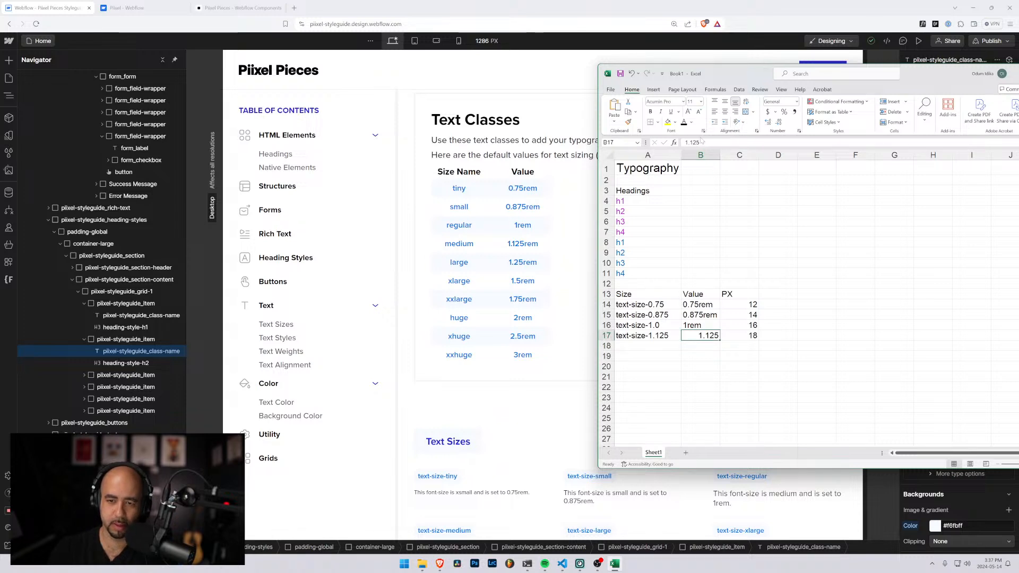
pyautogui.click(701, 295)
pyautogui.write('RED')
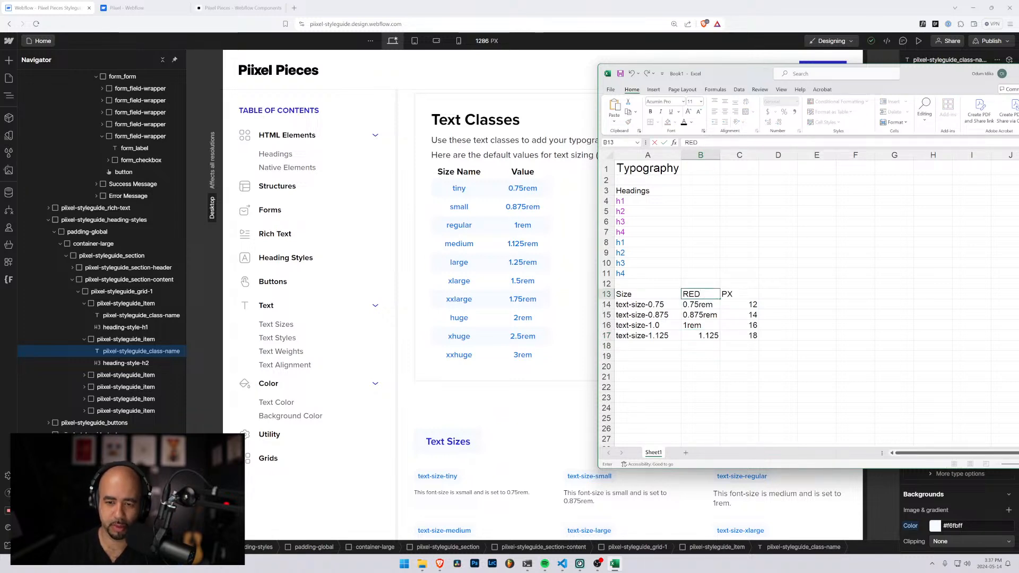
pyautogui.press('BackSpace')
pyautogui.write('M')
pyautogui.press('Return')
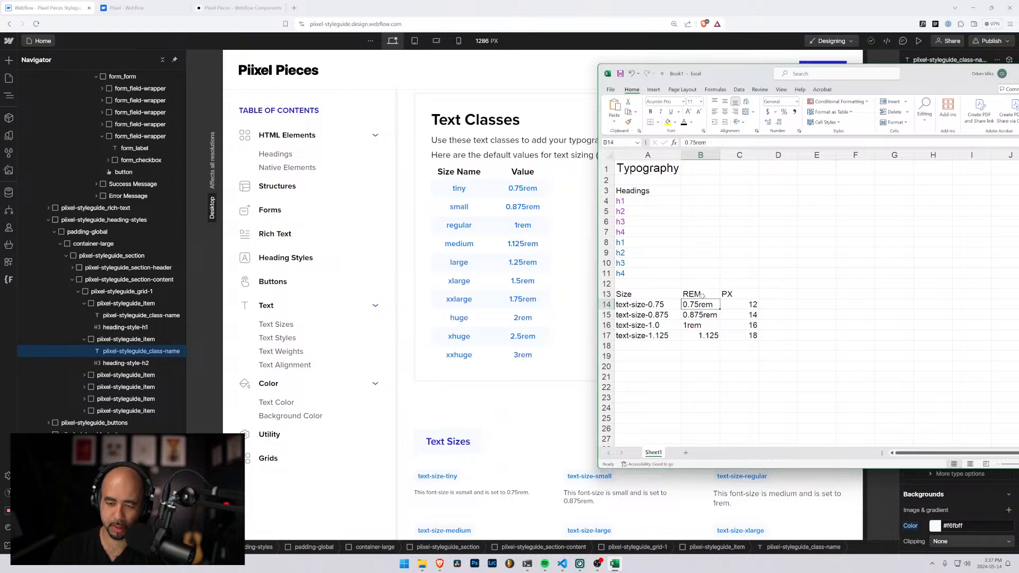
# Strip the rem suffix from the values in B14:B16, leaving the plain numbers 0.75, 0.875 and 1
pyautogui.press('F2')
pyautogui.press('BackSpace')
pyautogui.press('BackSpace')
pyautogui.press('BackSpace')
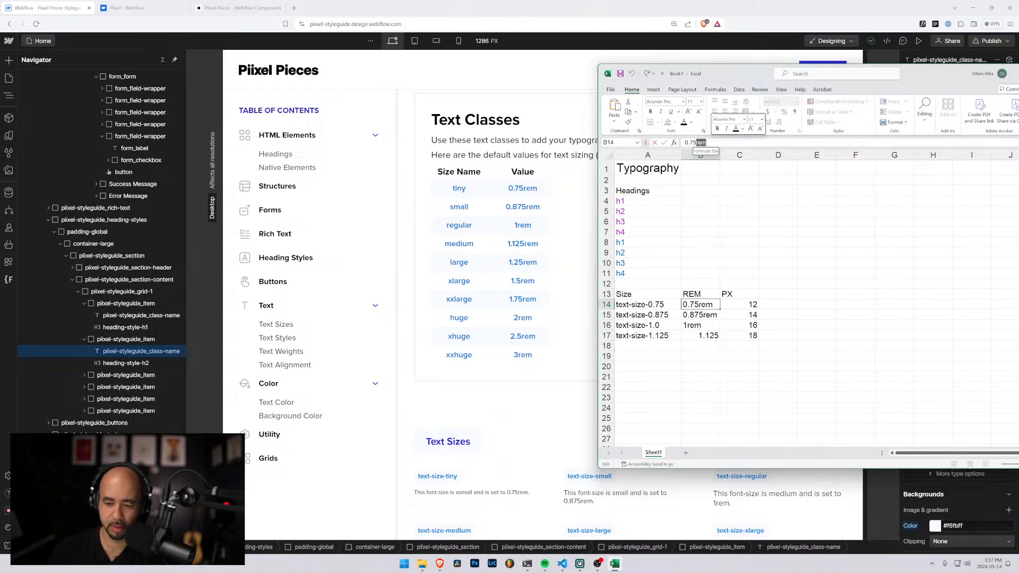
pyautogui.press('Return')
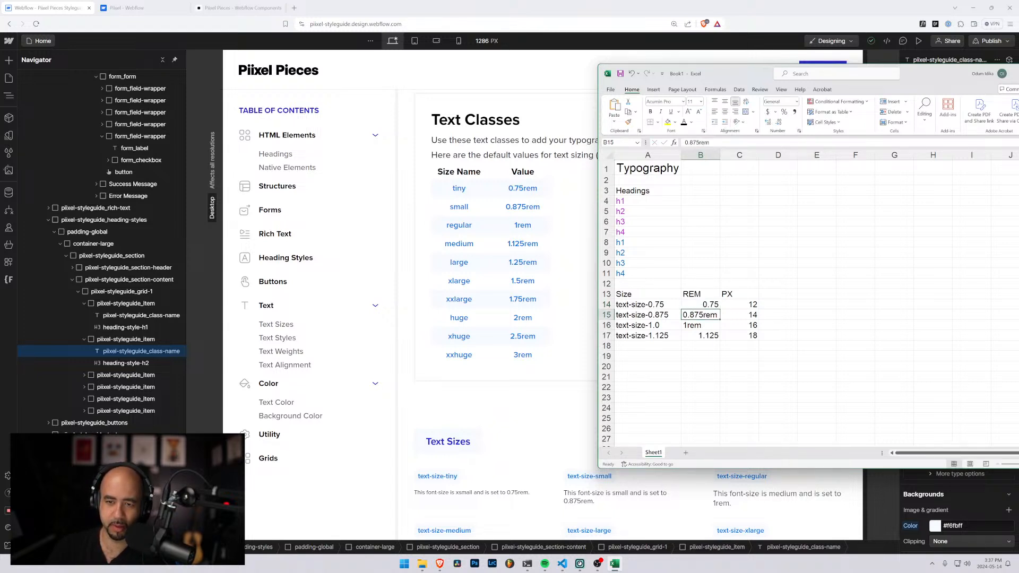
pyautogui.press('F2')
pyautogui.press('BackSpace')
pyautogui.press('BackSpace')
pyautogui.press('BackSpace')
pyautogui.press('Return')
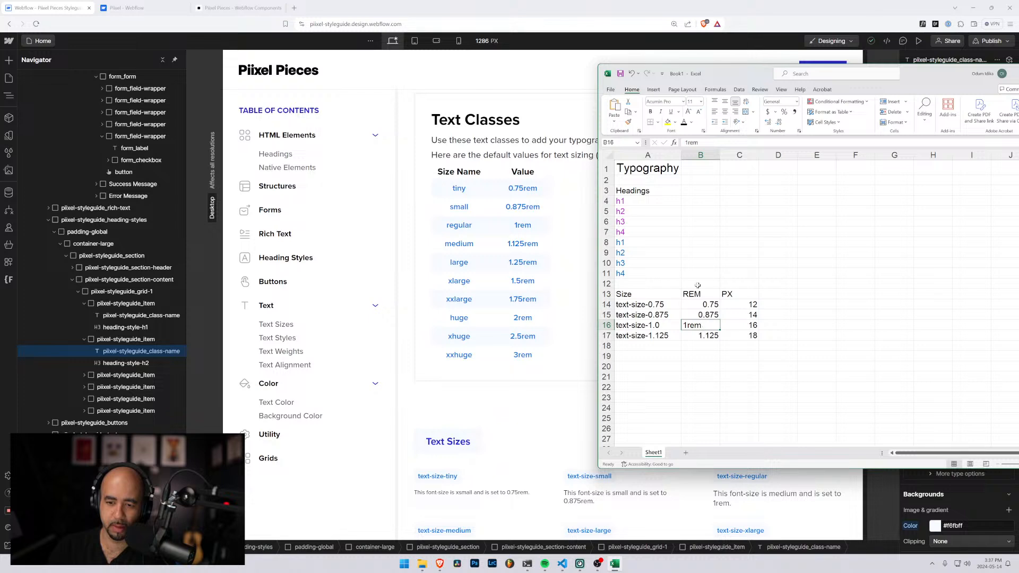
pyautogui.press('F2')
pyautogui.press('BackSpace')
pyautogui.press('BackSpace')
pyautogui.press('BackSpace')
pyautogui.press('Return')
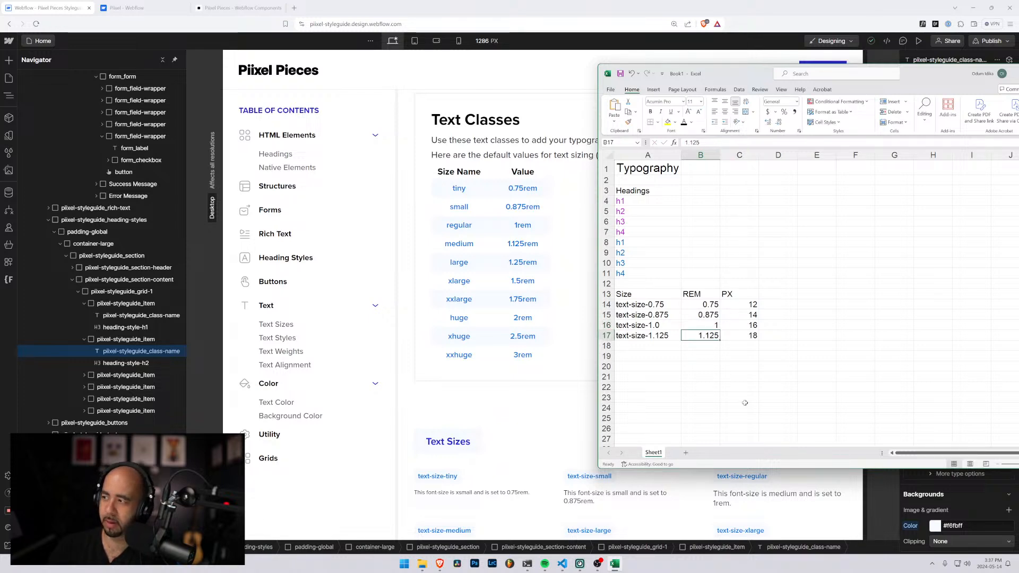
# Fill row 18 with the class name text-size-1.25, the REM value 1.25 and the pixel size 20
pyautogui.click(643, 345)
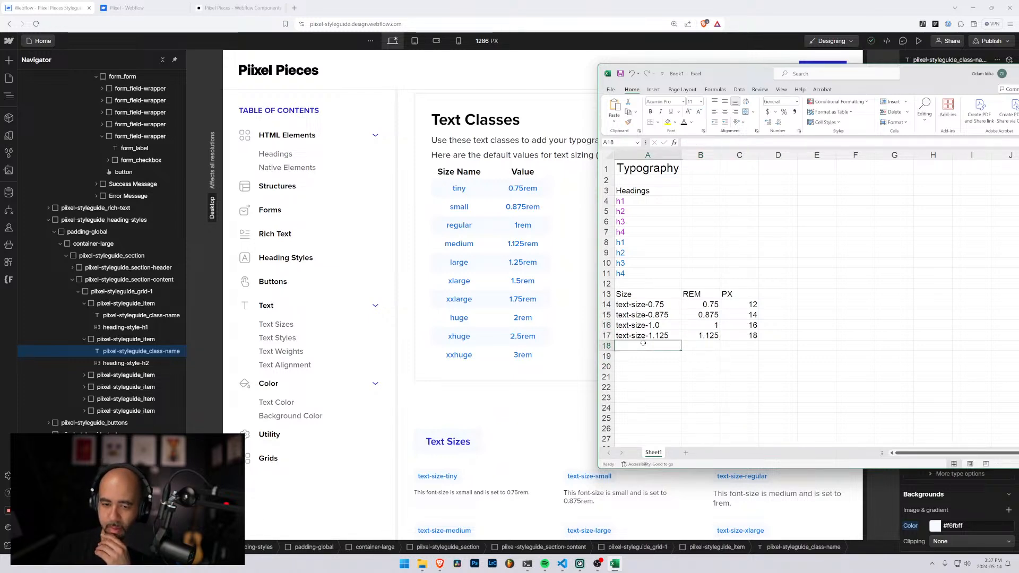
pyautogui.write('text-')
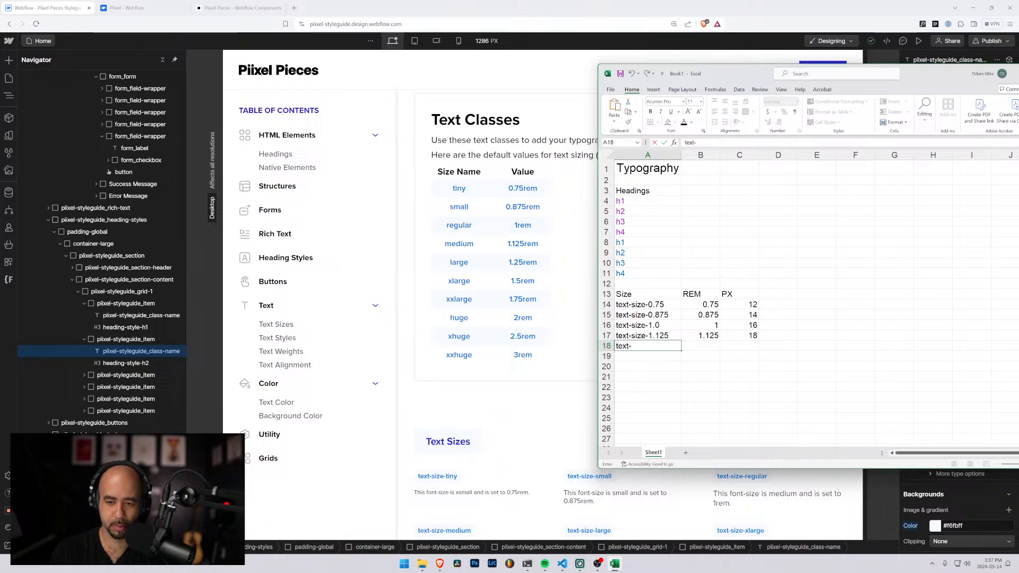
pyautogui.write('size-')
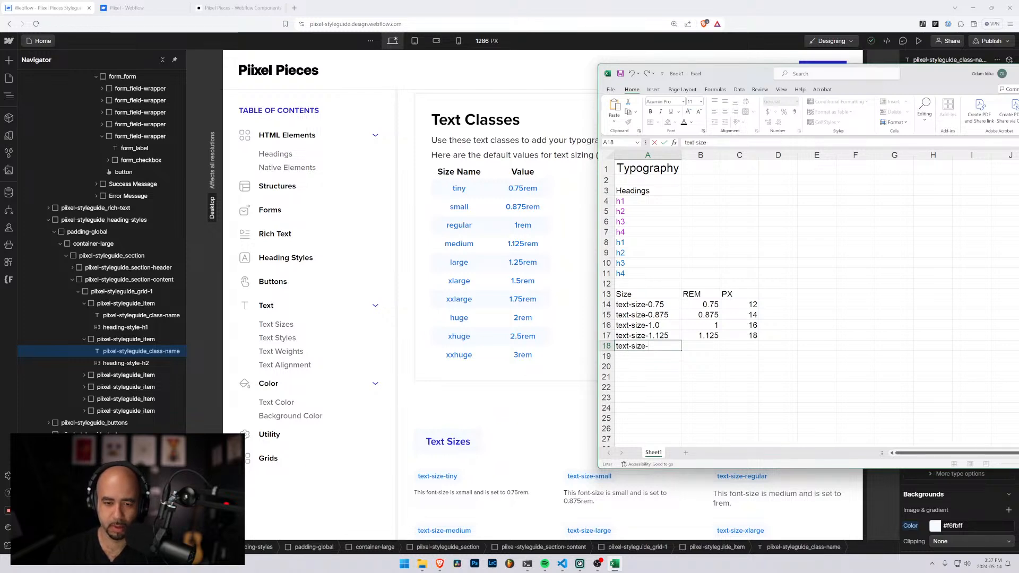
pyautogui.write('1.25')
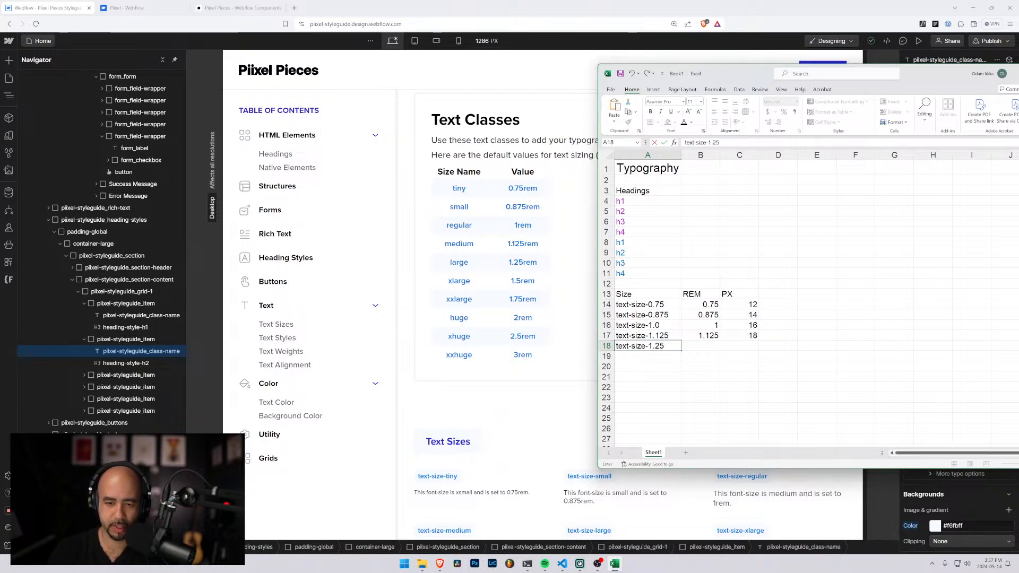
pyautogui.press('Tab')
pyautogui.write('1.25')
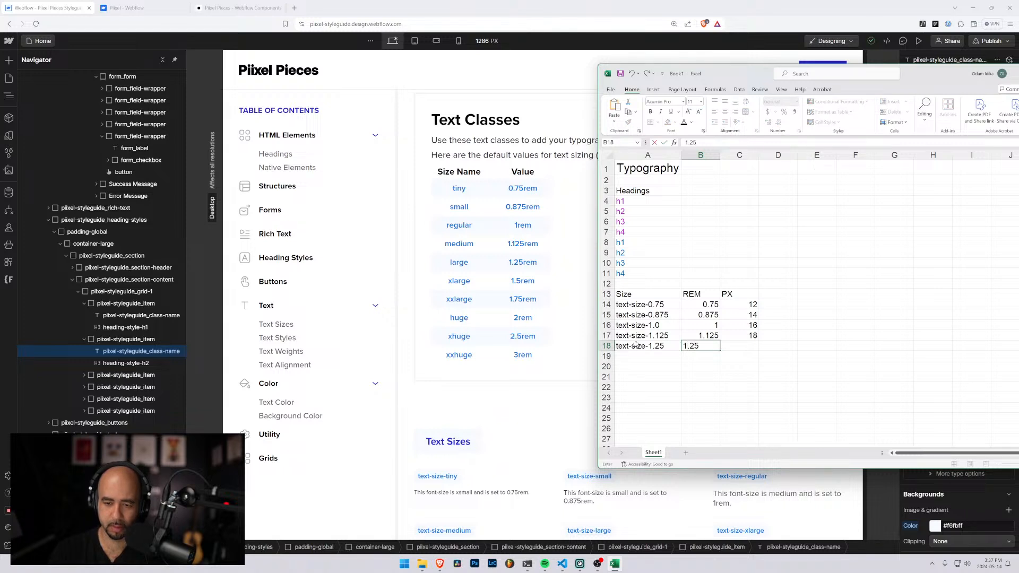
pyautogui.press('Return')
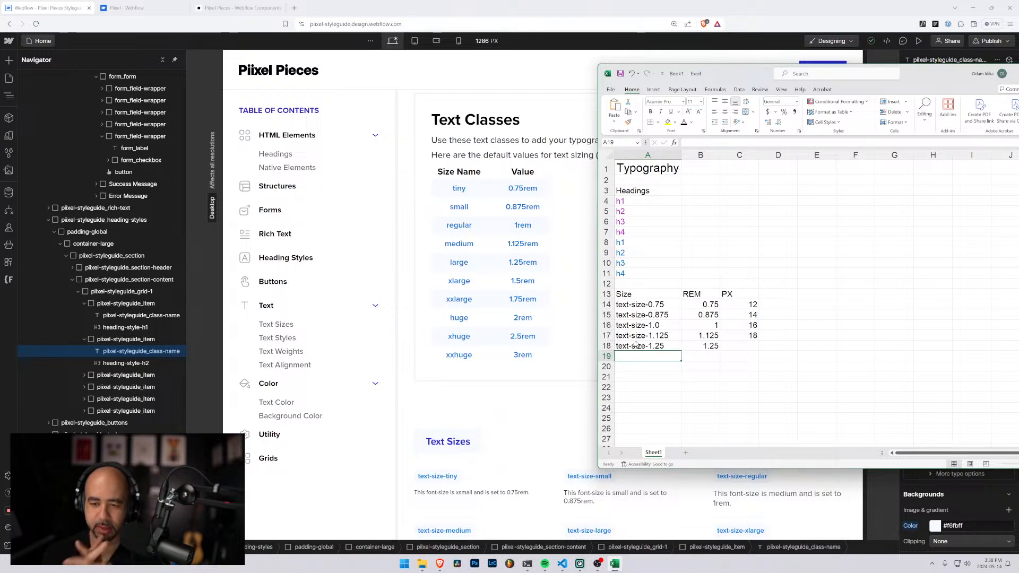
pyautogui.press('Up')
pyautogui.press('Right')
pyautogui.press('Right')
pyautogui.write('20')
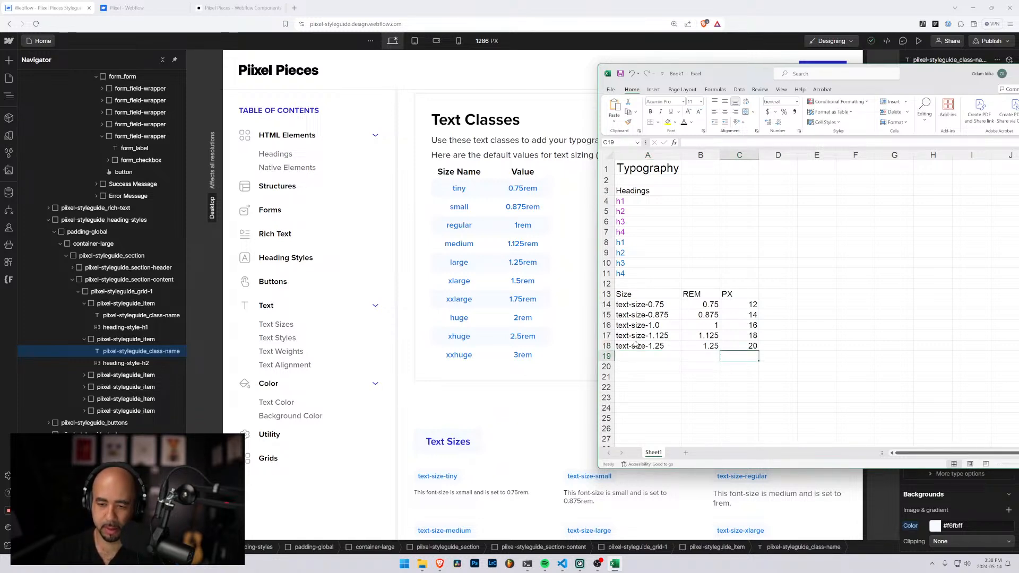
pyautogui.press('Return')
# Fill row 19 with the class name text-size-1.5, the REM value 1.5 and the pixel size 24
pyautogui.press('Left')
pyautogui.press('Left')
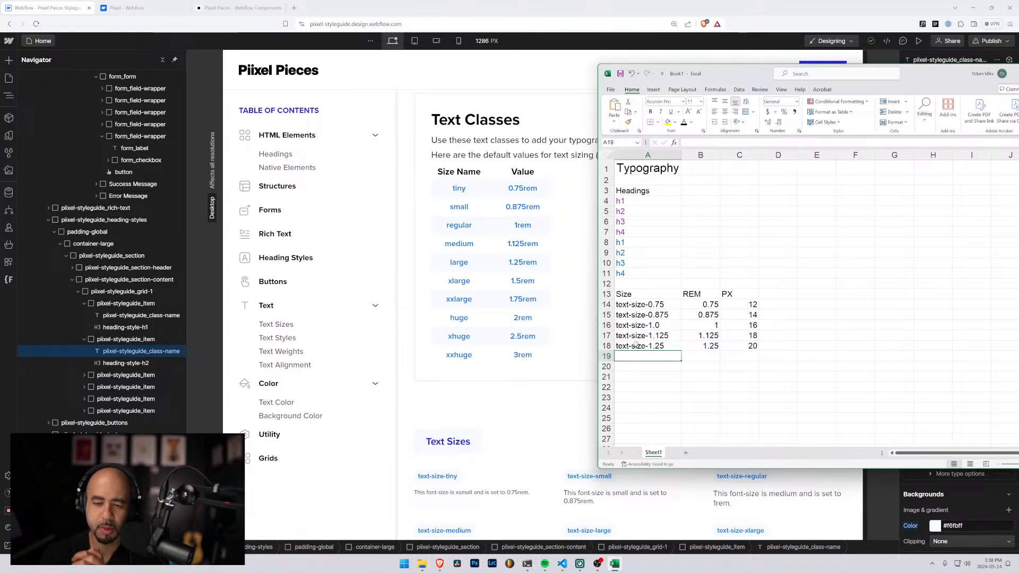
pyautogui.write('text-sx')
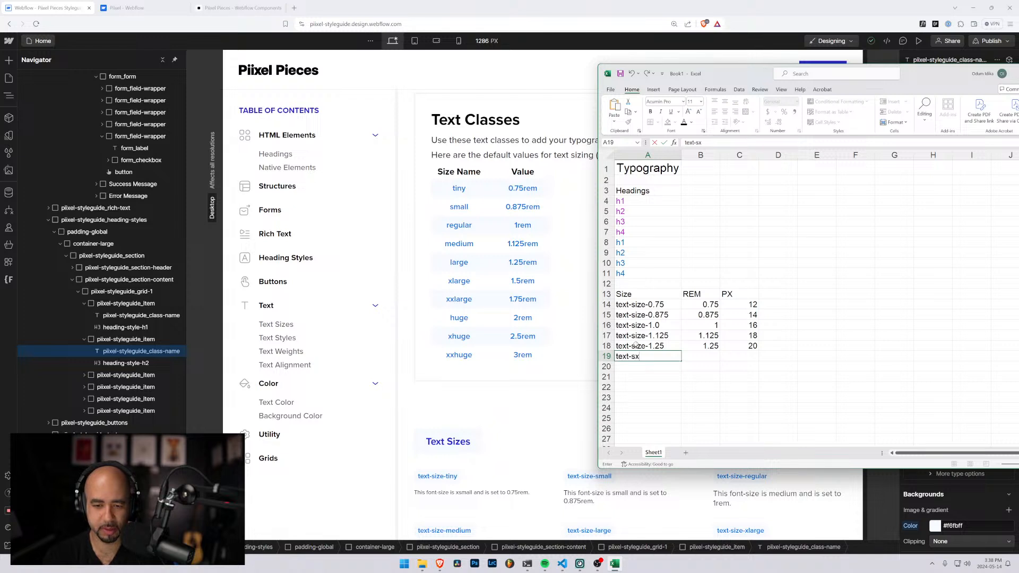
pyautogui.press('BackSpace')
pyautogui.write('ize-')
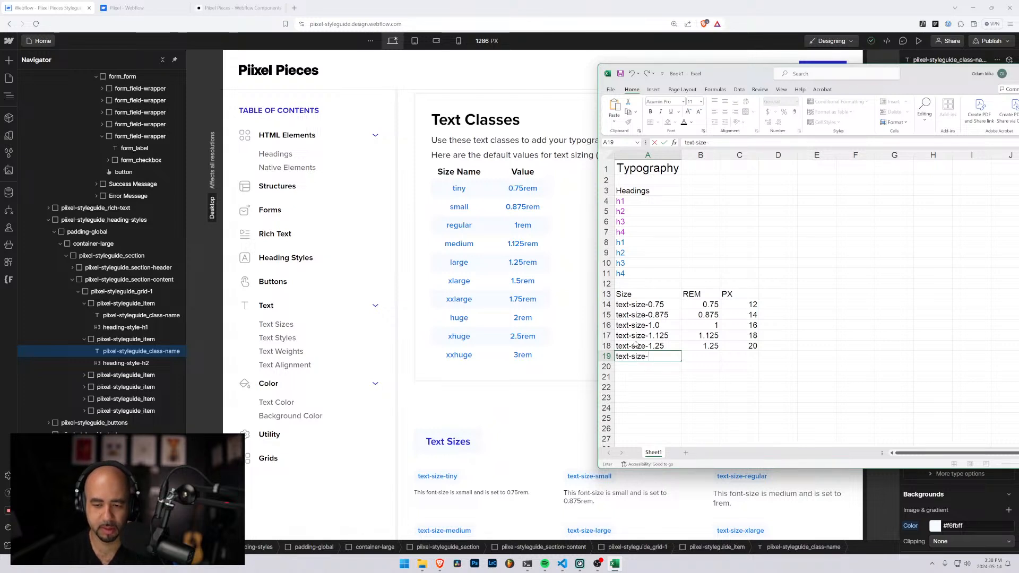
pyautogui.write('1.5')
pyautogui.press('Tab')
pyautogui.write('1')
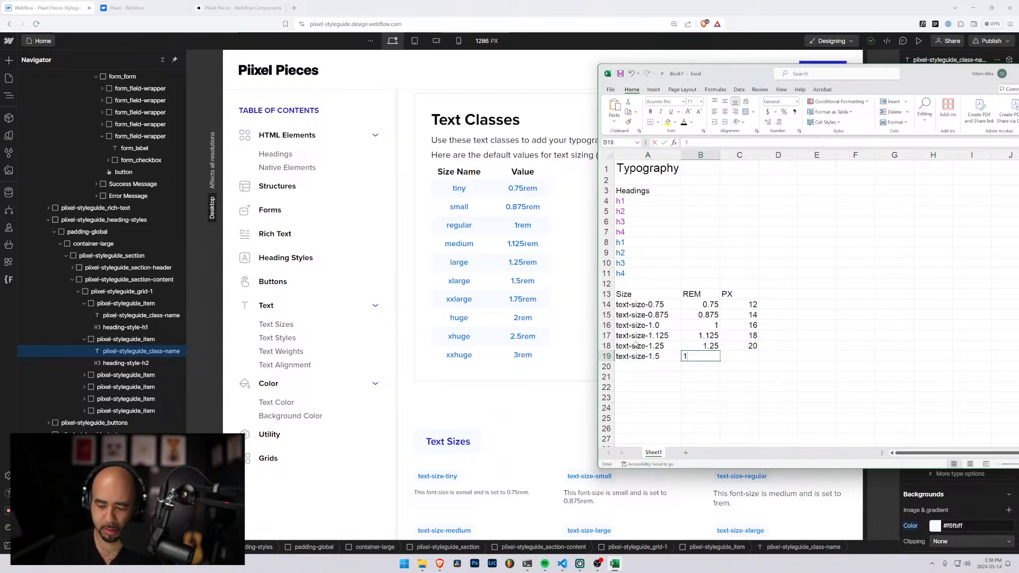
pyautogui.write('.5')
pyautogui.press('Tab')
pyautogui.press('Tab')
pyautogui.hotkey('shift', 'Tab')
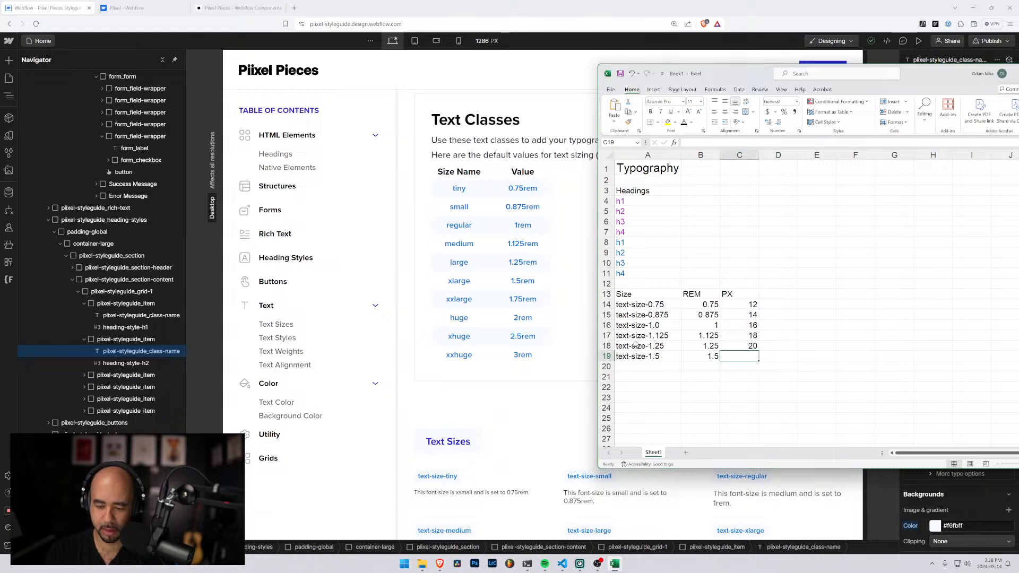
pyautogui.write('24')
pyautogui.press('Return')
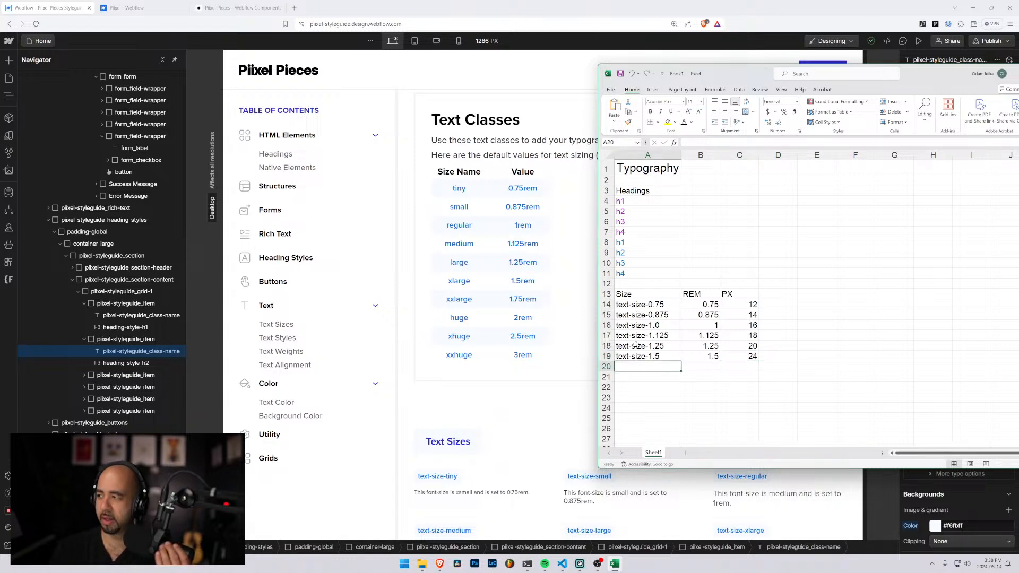
# Enter the section heading Spacing in A21, leaving a blank row below the text sizes
pyautogui.press('Down')
pyautogui.press('Up')
pyautogui.press('Down')
pyautogui.press('Up')
pyautogui.press('Down')
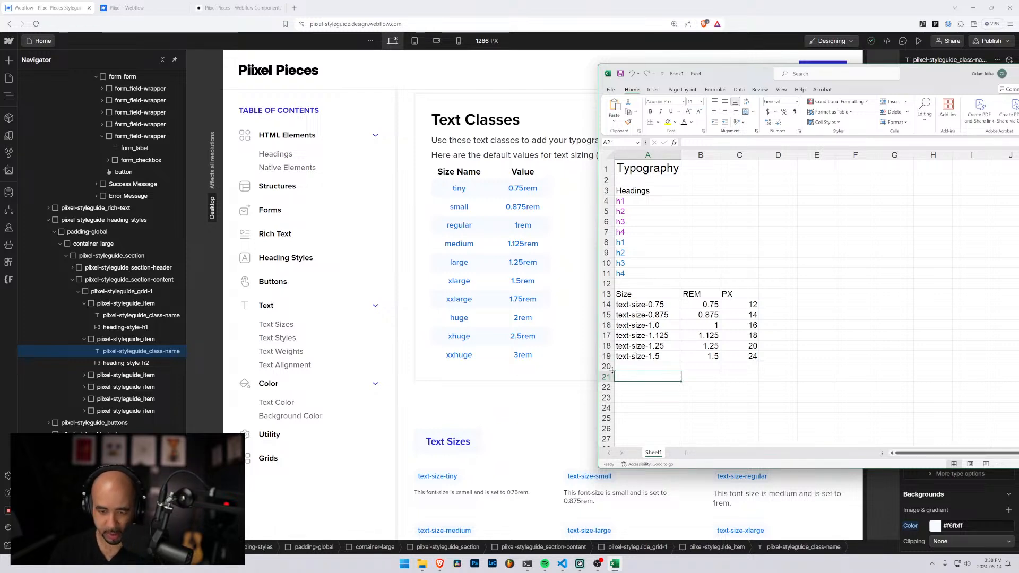
pyautogui.write('Spacing')
pyautogui.press('Return')
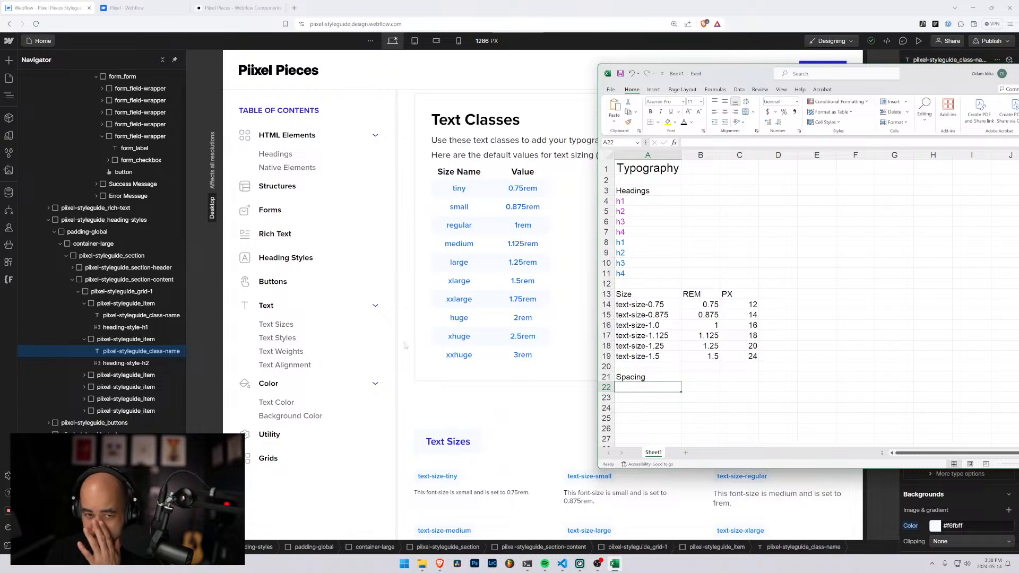
# Switch to the Webflow styleguide and examine its text size, text style and text weight classes
pyautogui.click(533, 427)
pyautogui.scroll(-9, 534, 427)
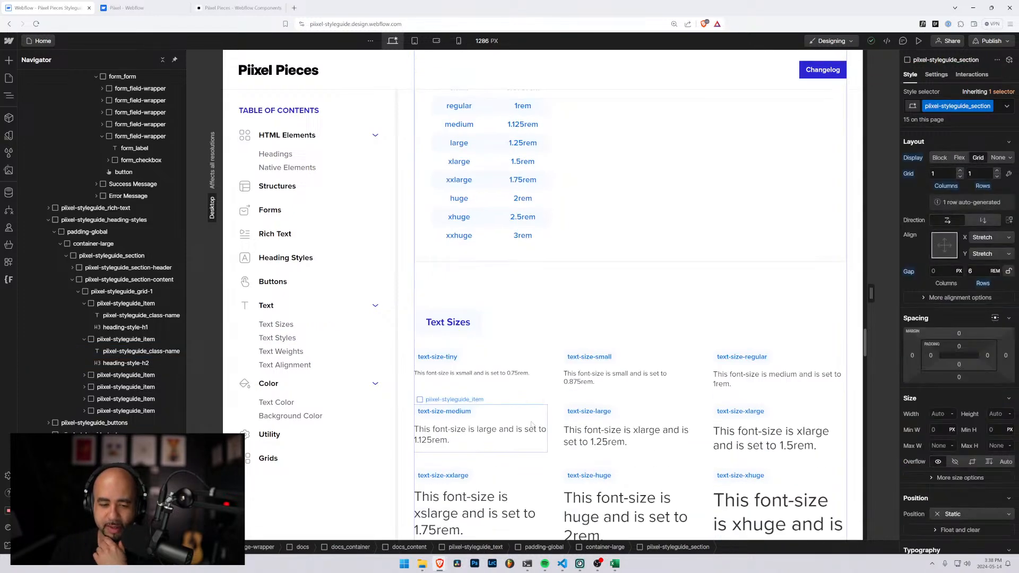
pyautogui.scroll(-4, 530, 427)
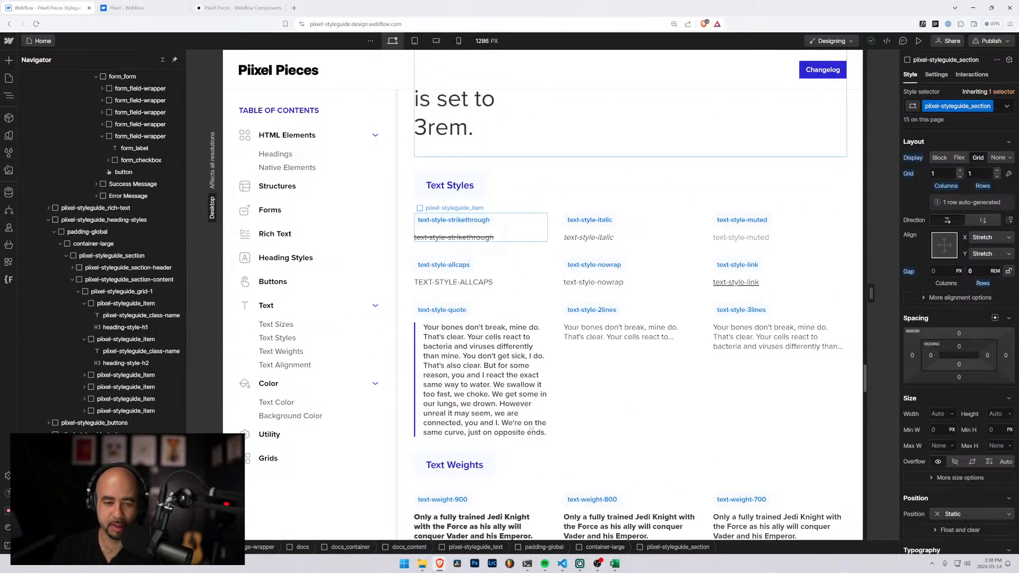
pyautogui.scroll(-4, 530, 427)
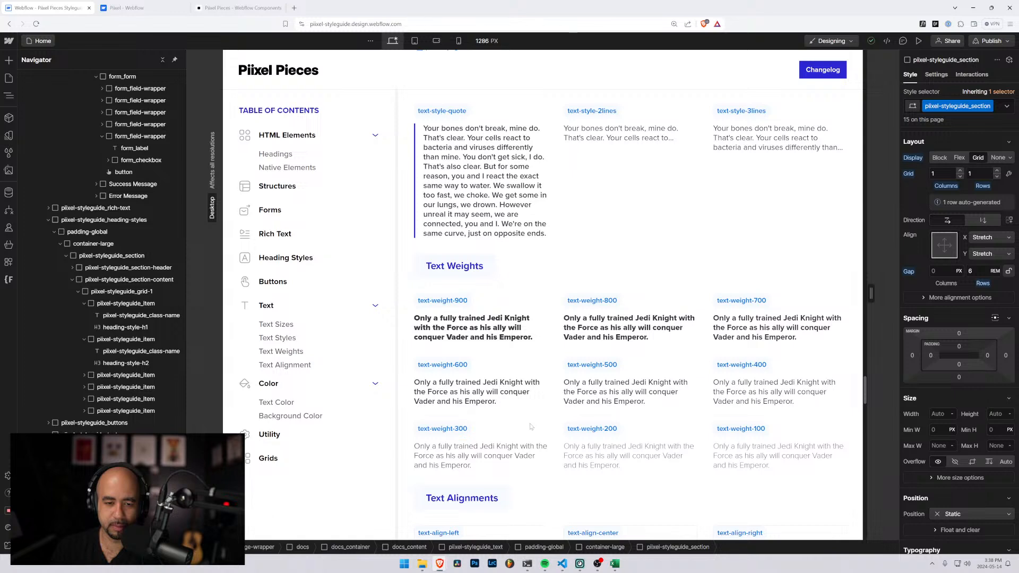
pyautogui.scroll(-2, 530, 427)
pyautogui.scroll(2, 491, 408)
pyautogui.scroll(2, 491, 407)
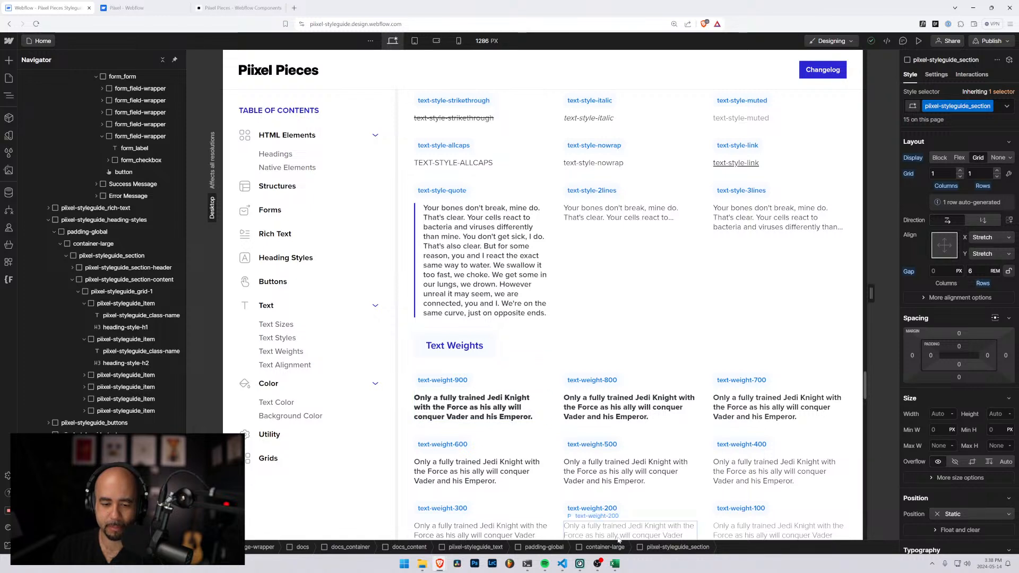
# Switch back to the Excel workbook and replace the Spacing heading in A21 with Weight
pyautogui.moveTo(614, 565)
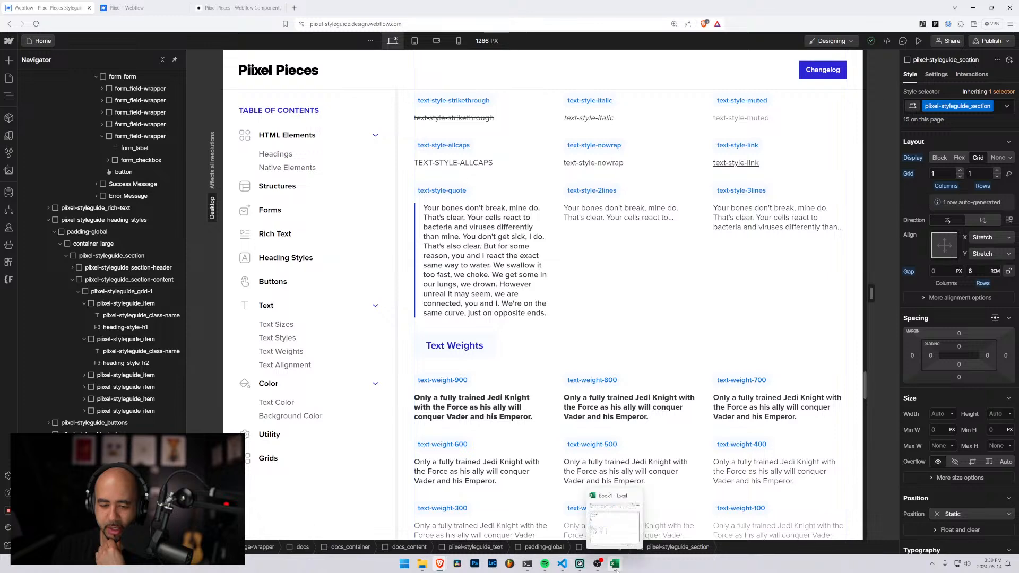
pyautogui.click(615, 564)
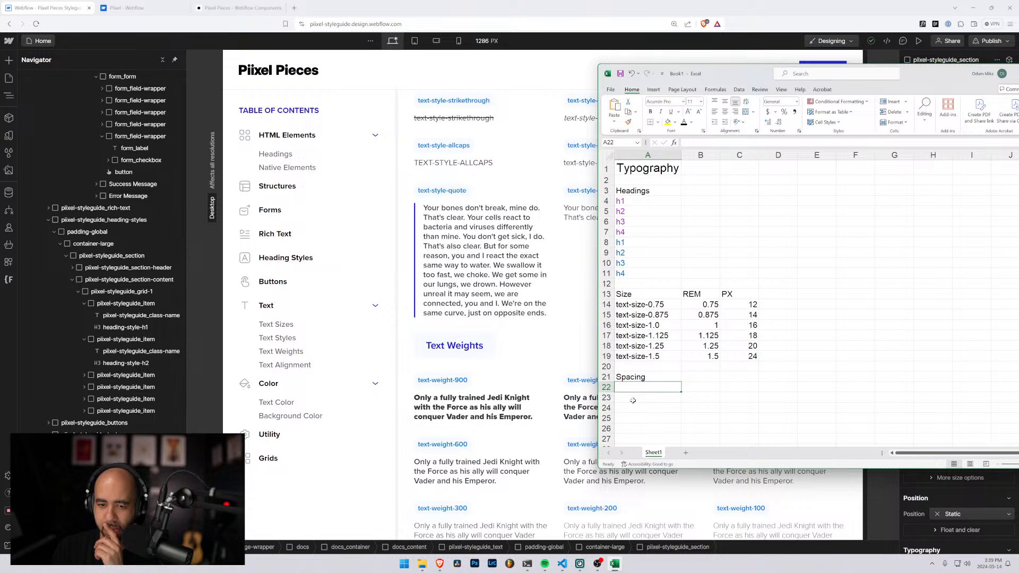
pyautogui.click(642, 376)
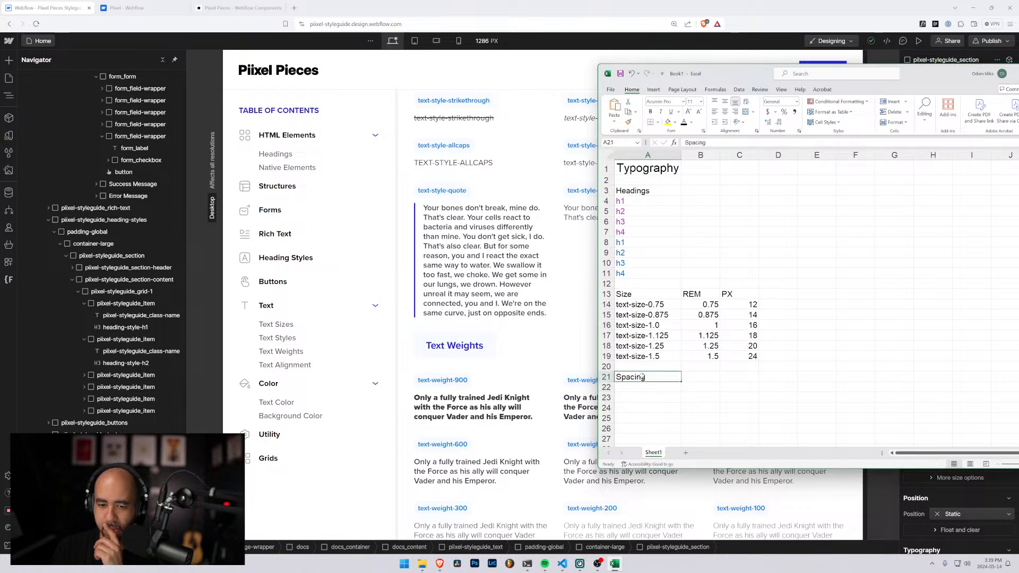
pyautogui.write('WQ')
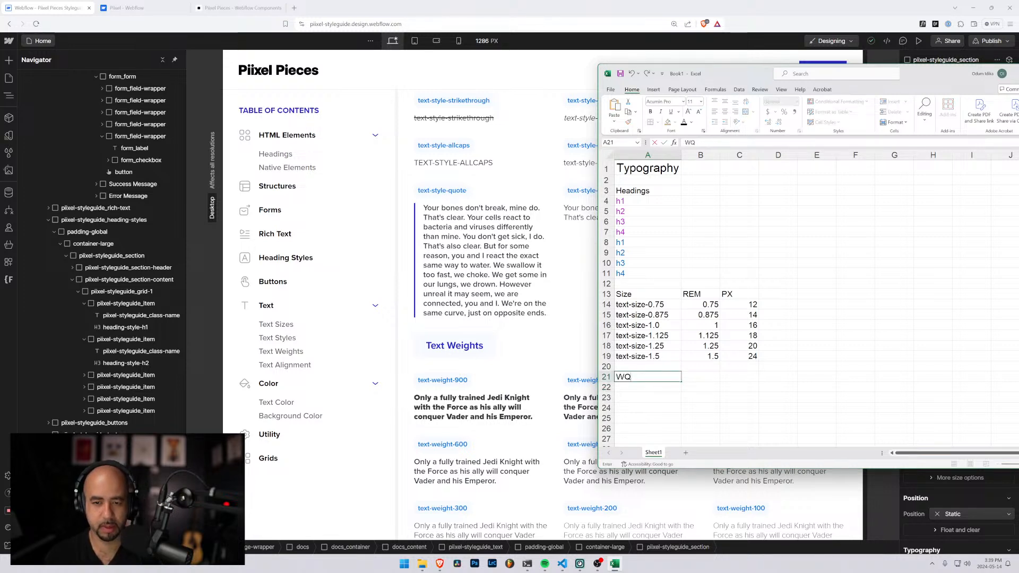
pyautogui.write('WQ')
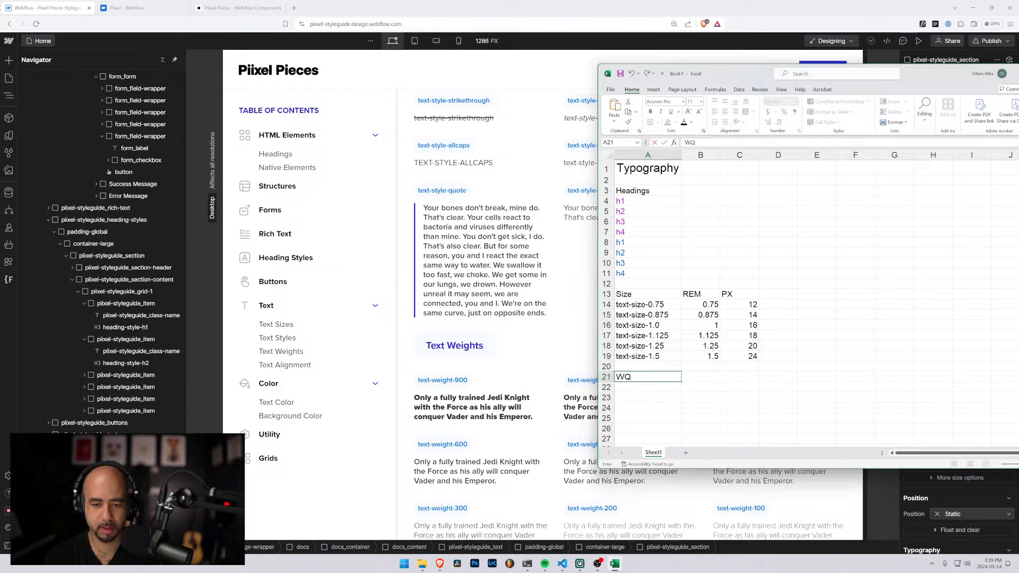
pyautogui.write('ight')
pyautogui.press('Return')
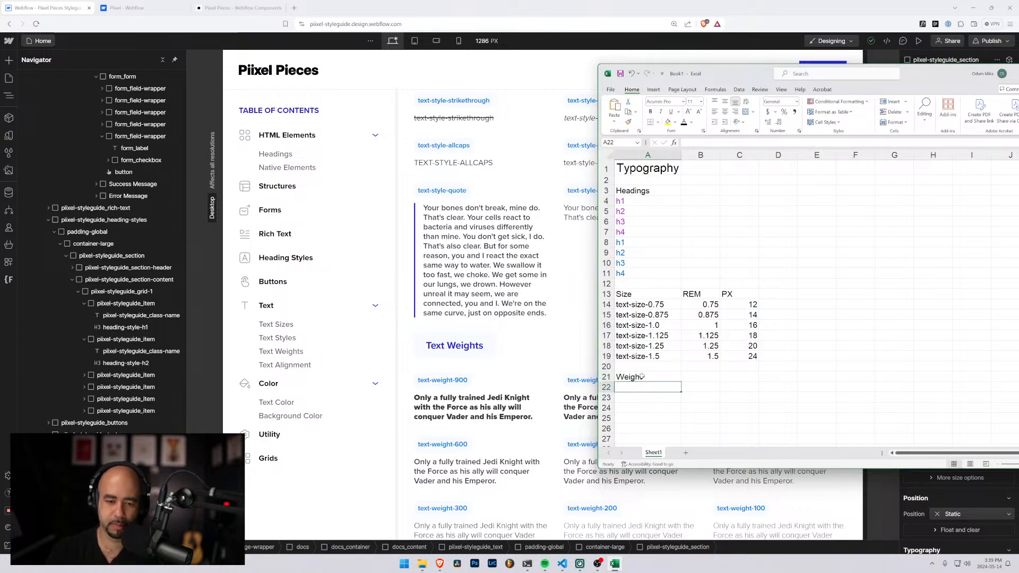
# Enter the class name text-weight-900 in A22 under the Weight heading and reselect that cell
pyautogui.write('text-wei')
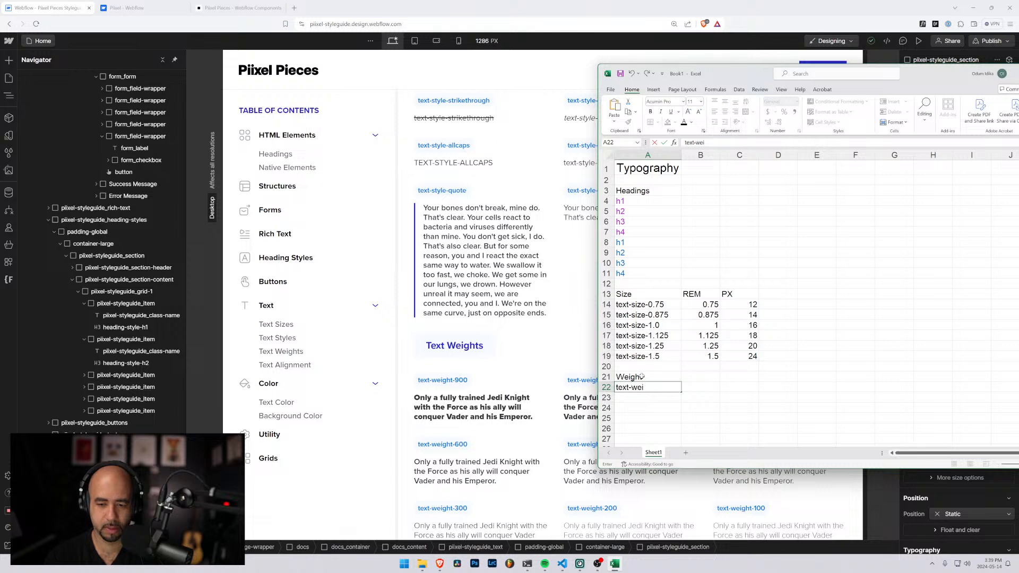
pyautogui.write('ght-90')
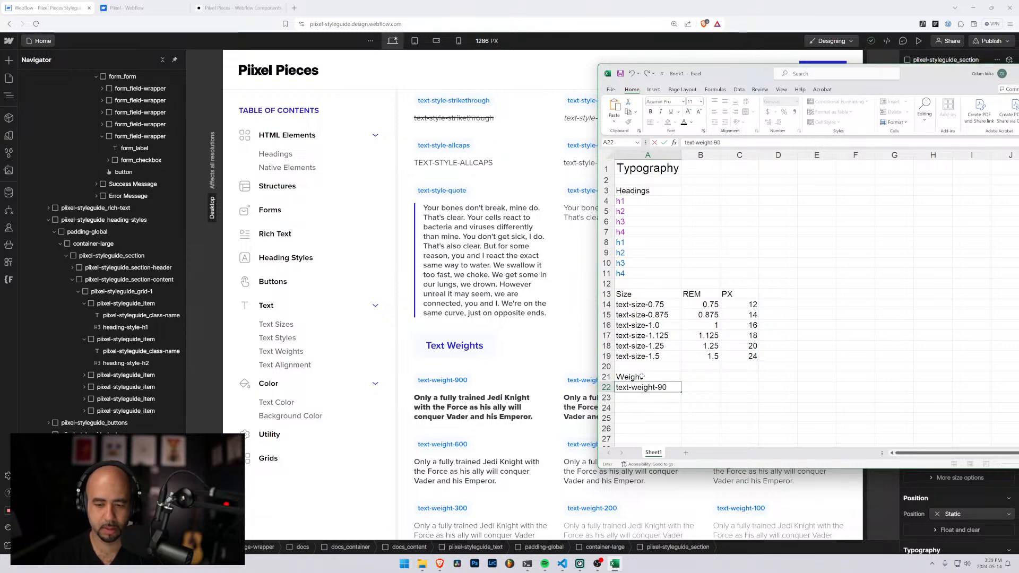
pyautogui.write('0')
pyautogui.press('Return')
pyautogui.press('Up')
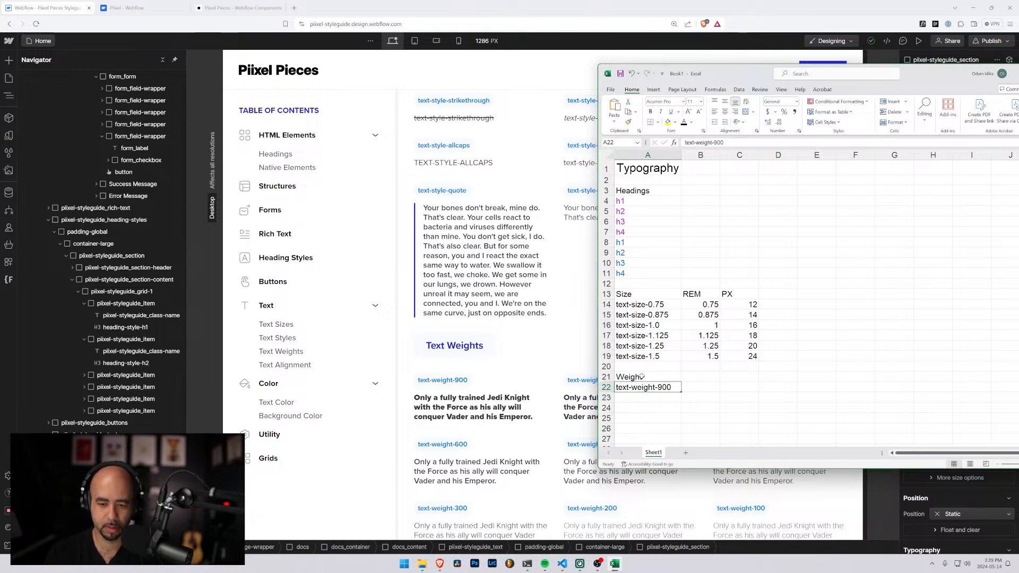
# Copy the class name into A23 as text-weight-800 and fill the descending series down to text-weight-100 in A30
pyautogui.press('Down')
pyautogui.write('text-weight-900')
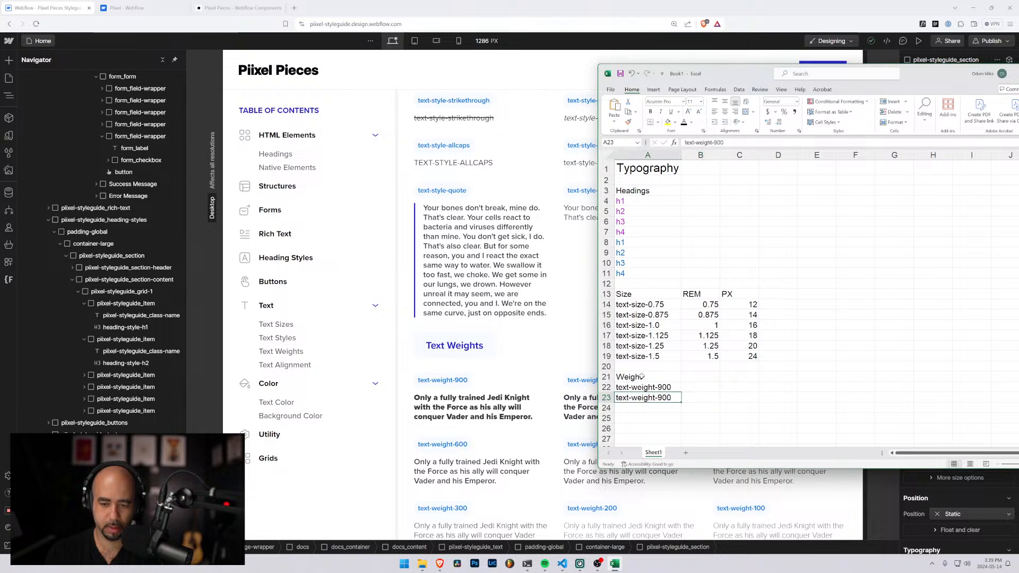
pyautogui.click(717, 142)
pyautogui.press('BackSpace')
pyautogui.write('8')
pyautogui.press('Return')
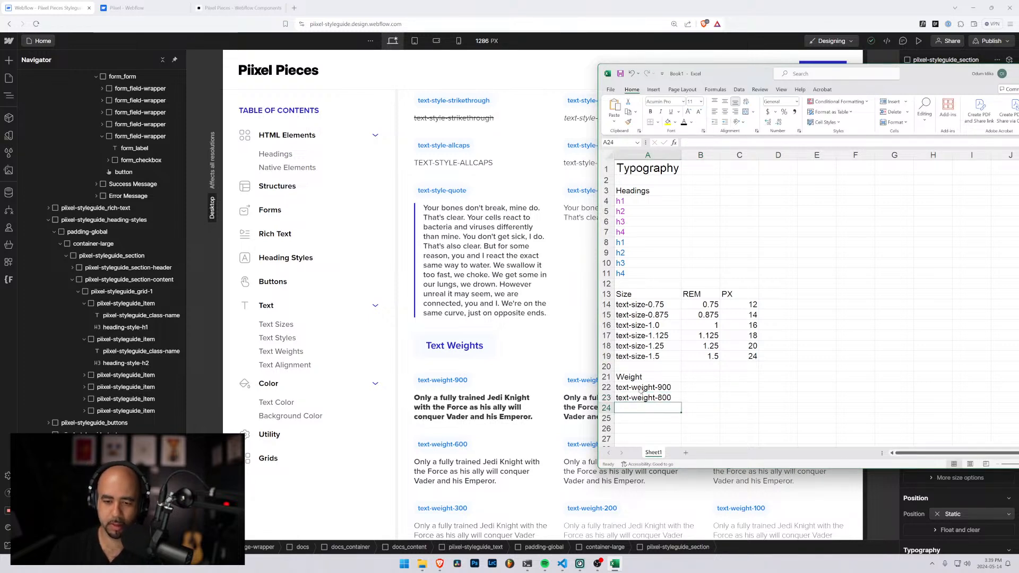
pyautogui.moveTo(641, 391); pyautogui.dragTo(685, 434)
pyautogui.scroll(-3, 688, 419)
# Enter the section heading Color in A32, leaving a blank row below the text weights
pyautogui.click(648, 361)
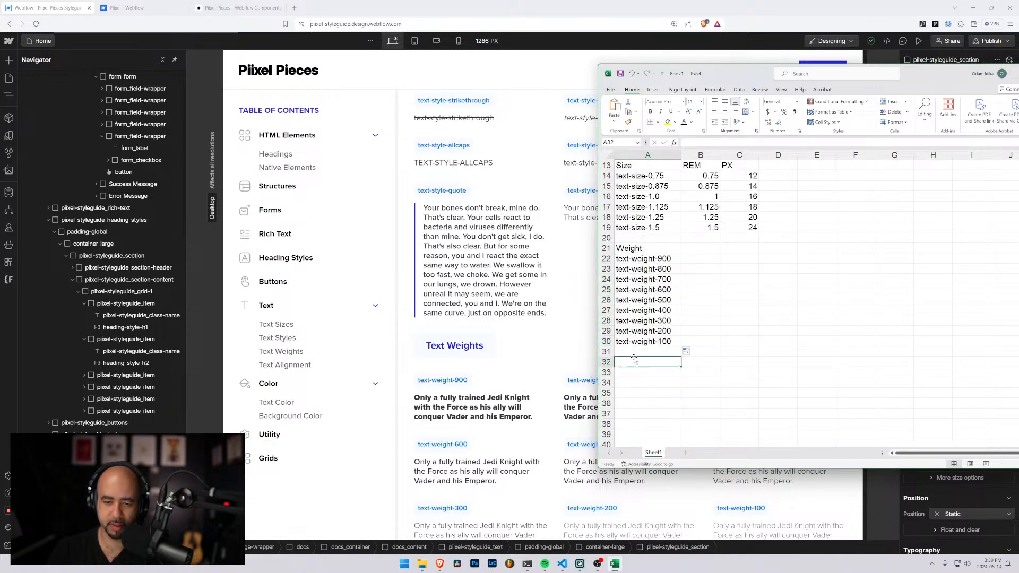
pyautogui.scroll(-2, 477, 342)
pyautogui.scroll(-5, 477, 343)
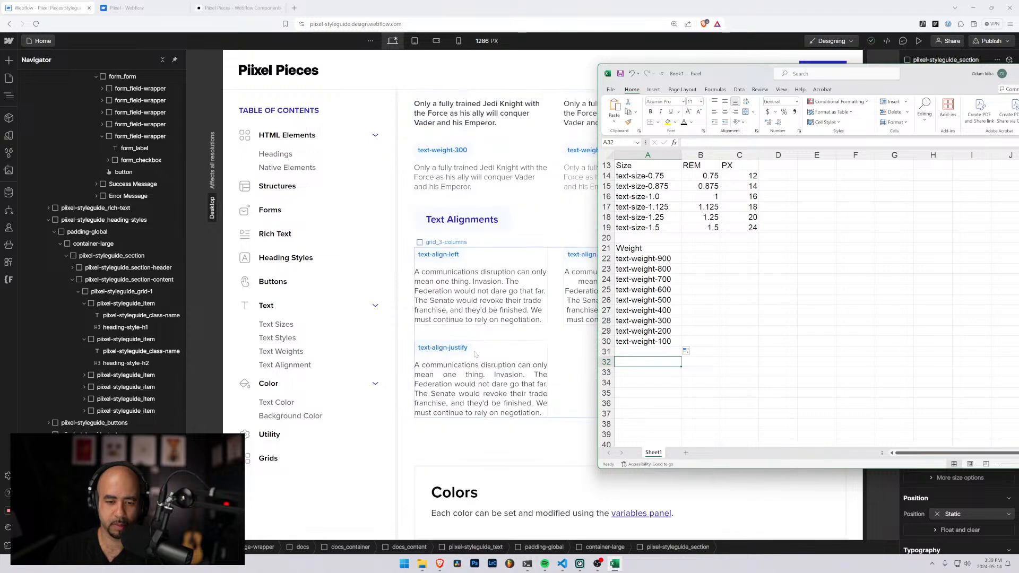
pyautogui.moveTo(737, 71); pyautogui.dragTo(641, 89)
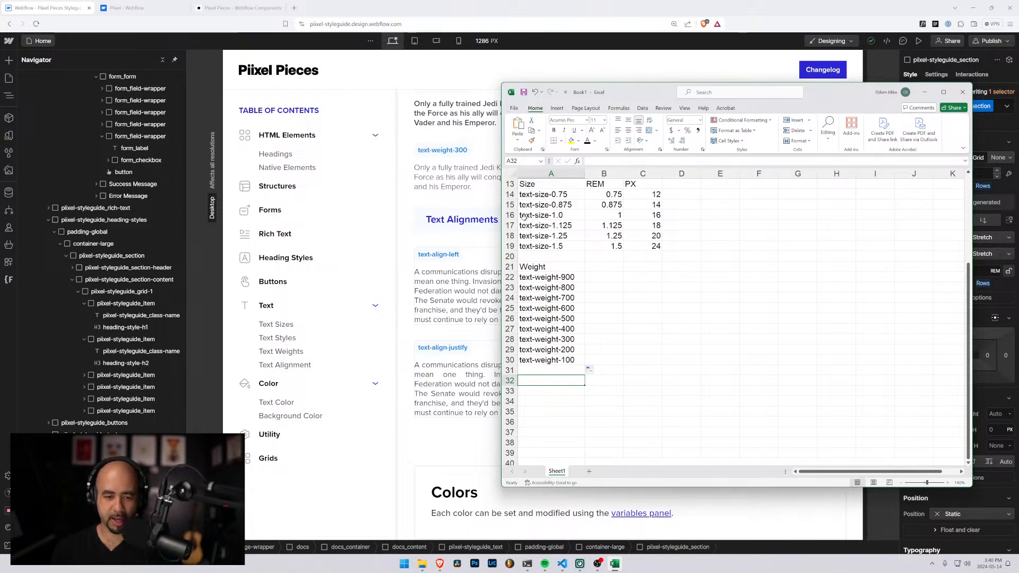
pyautogui.scroll(-3, 534, 357)
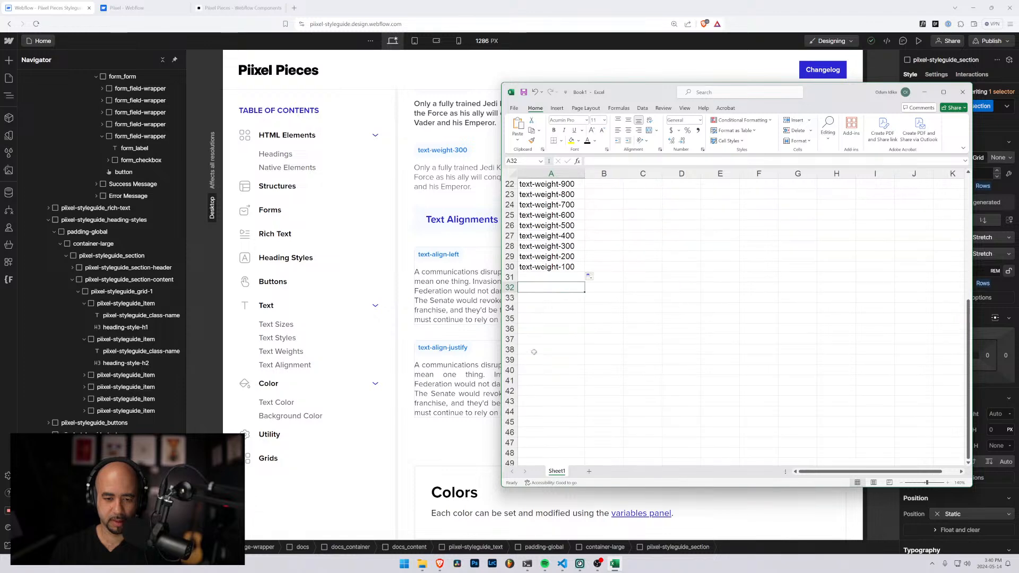
pyautogui.scroll(7, 536, 340)
pyautogui.scroll(-6, 539, 325)
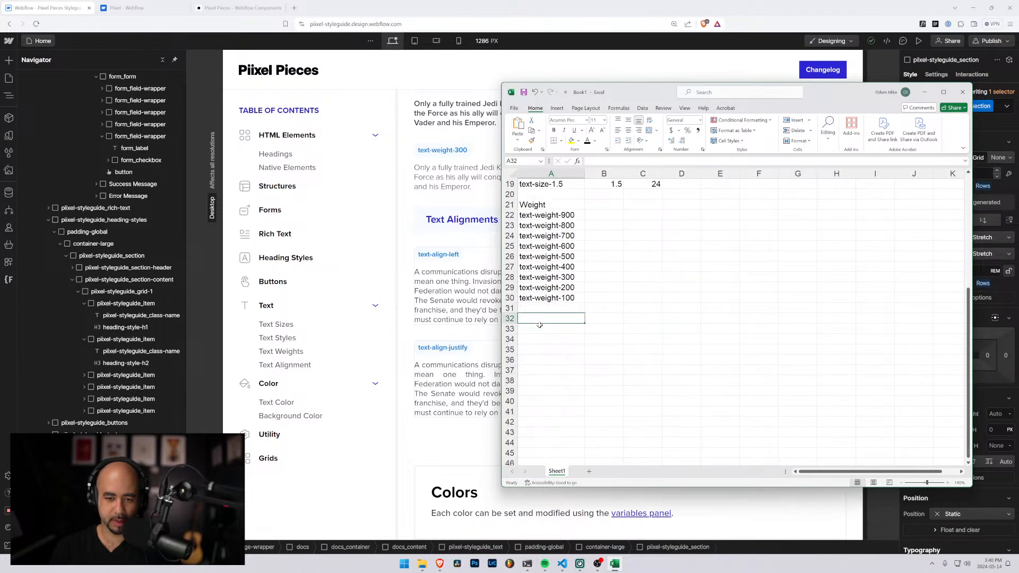
pyautogui.write('Color')
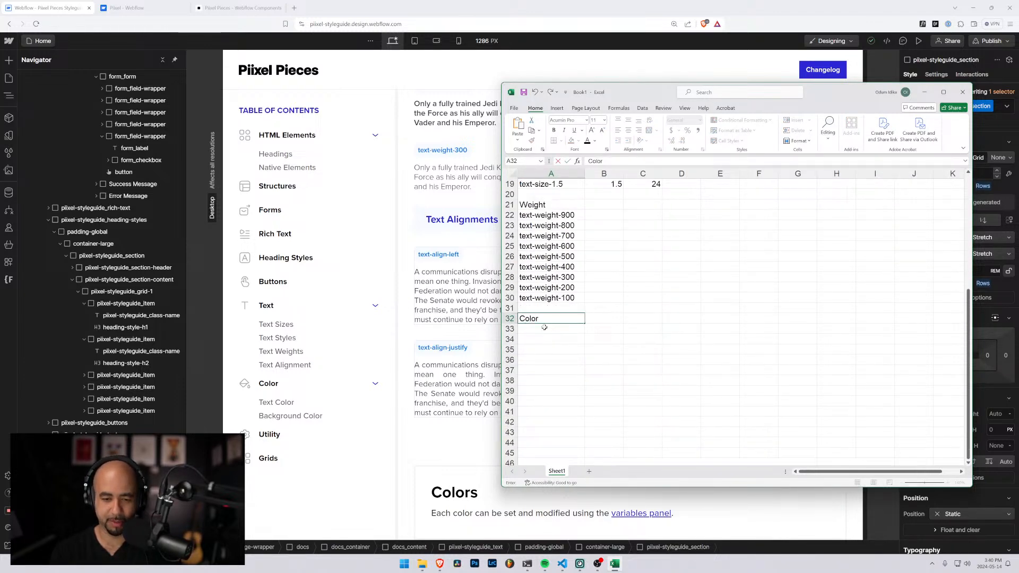
pyautogui.press('Return')
# Move the Excel window aside and examine the Text Color classes in the Webflow styleguide
pyautogui.scroll(-4, 544, 327)
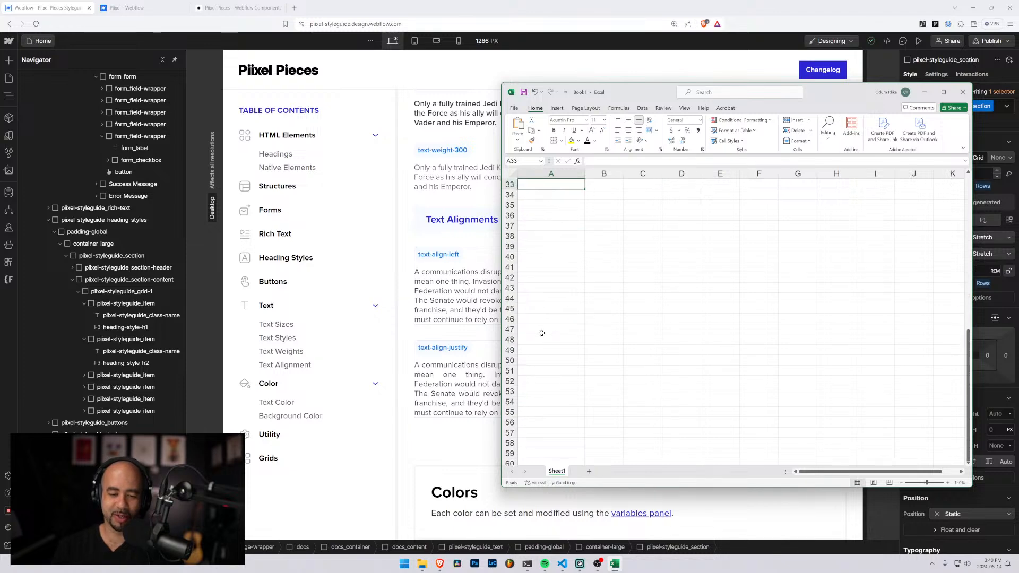
pyautogui.scroll(8, 544, 327)
pyautogui.moveTo(595, 92); pyautogui.dragTo(685, 33)
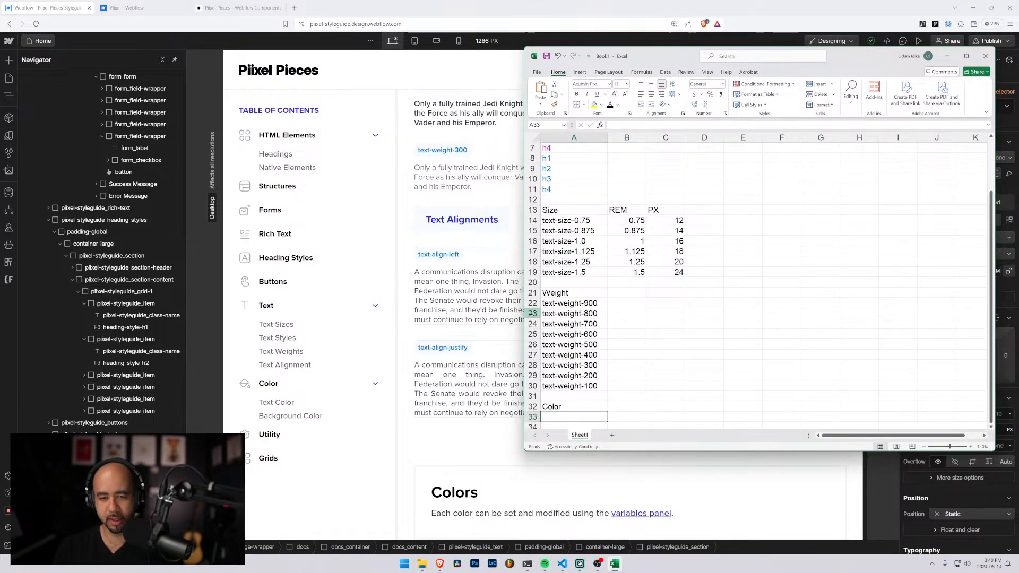
pyautogui.scroll(-3, 579, 316)
pyautogui.scroll(-8, 451, 313)
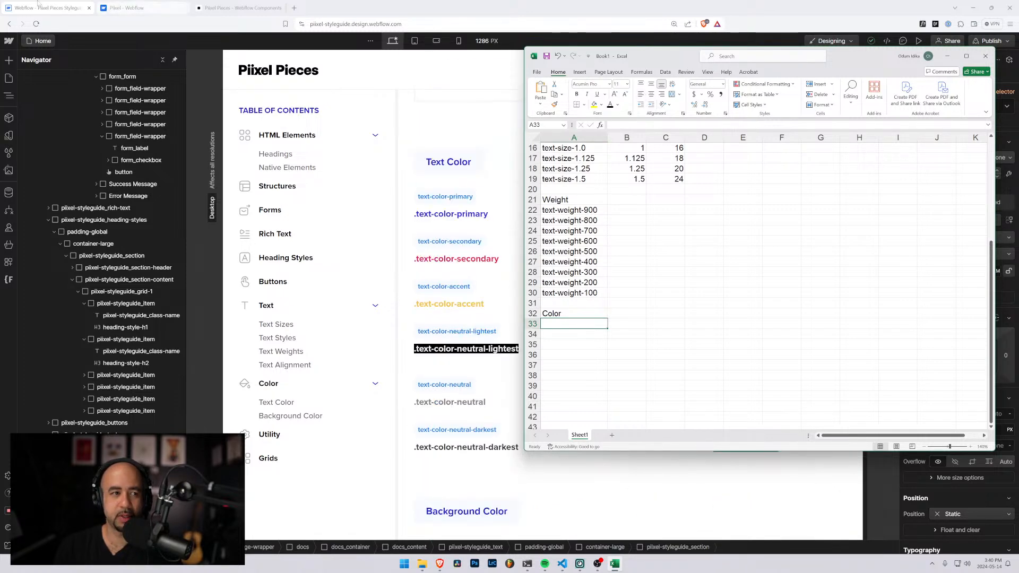
# Open the Webflow dashboard in a separate tab and open the Piixel Pieces site from its Piixel Pieces folder in the Designer
pyautogui.click(7, 41)
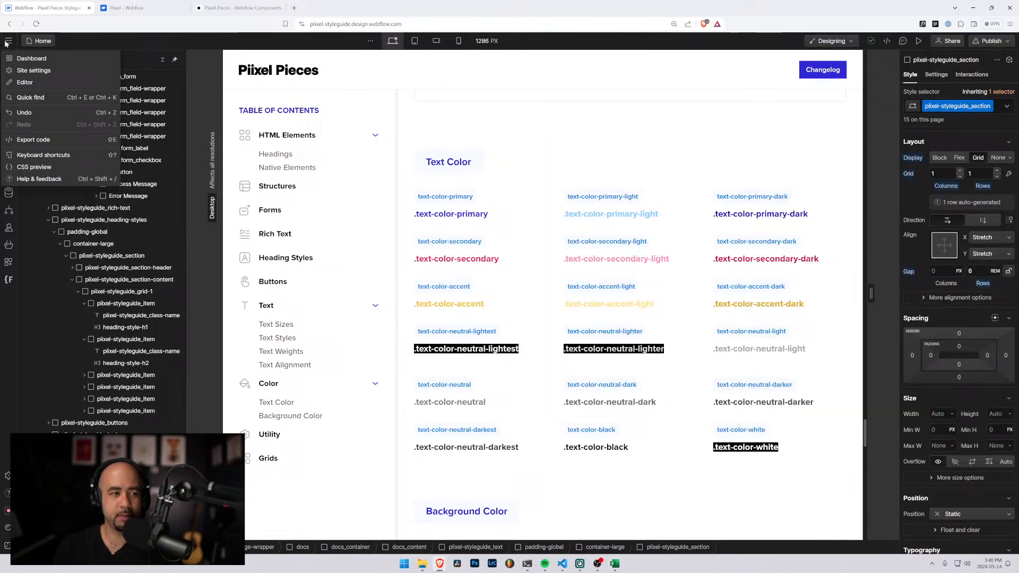
pyautogui.click(32, 59)
pyautogui.click(160, 6)
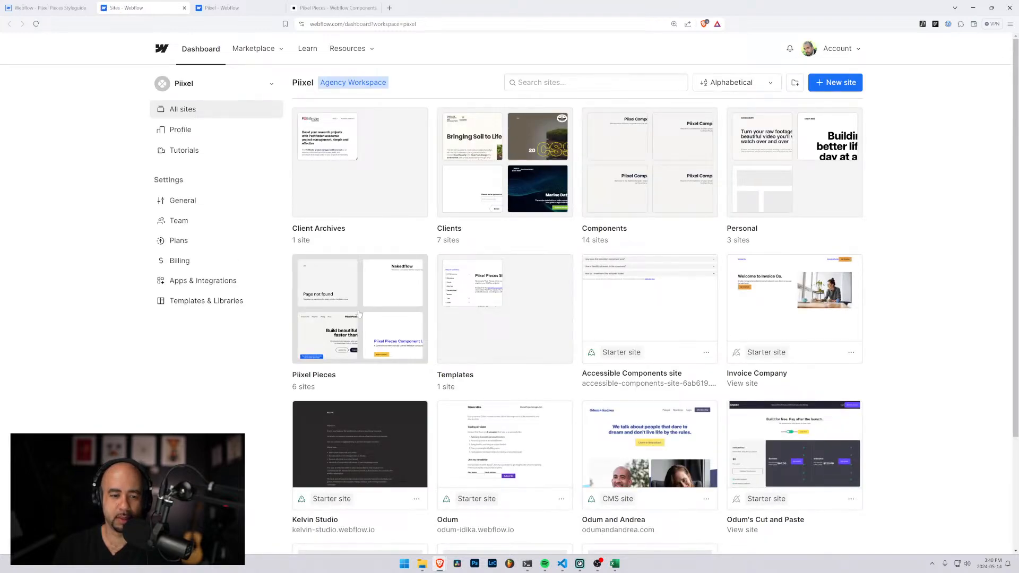
pyautogui.click(359, 314)
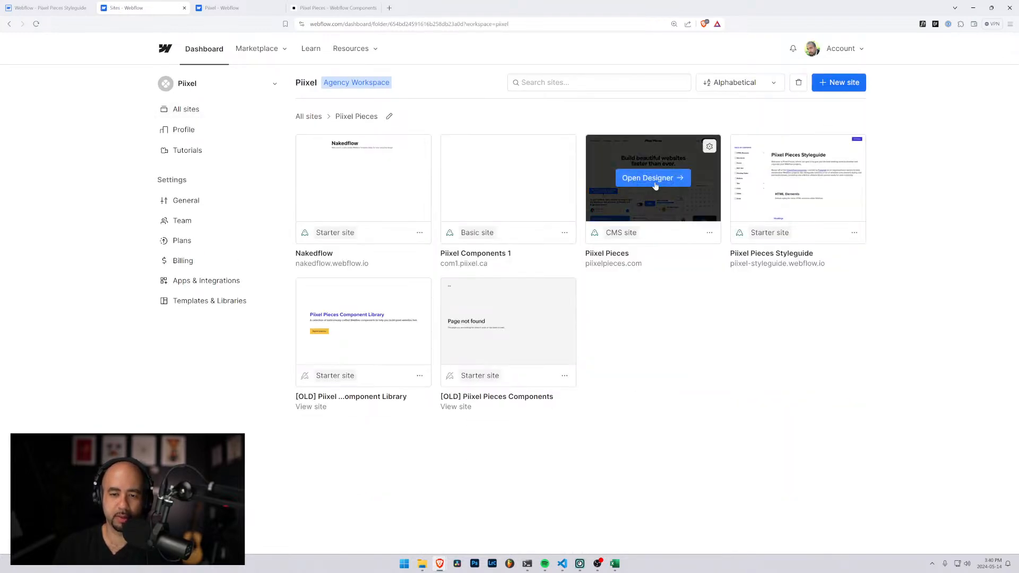
pyautogui.click(656, 179)
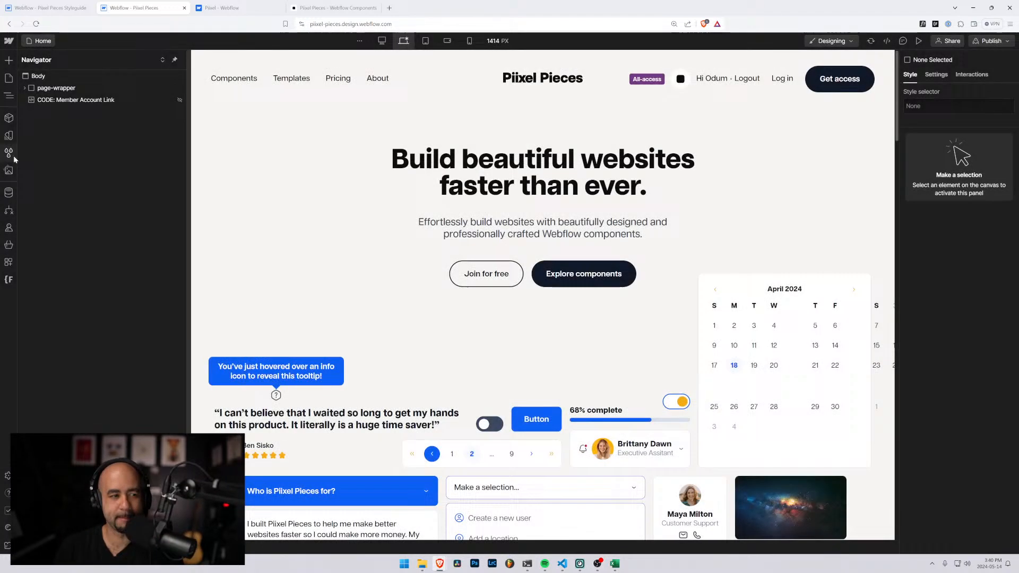
# Open the Piixel Pieces site's variables and examine how the brand and neutral base colors are named
pyautogui.click(8, 153)
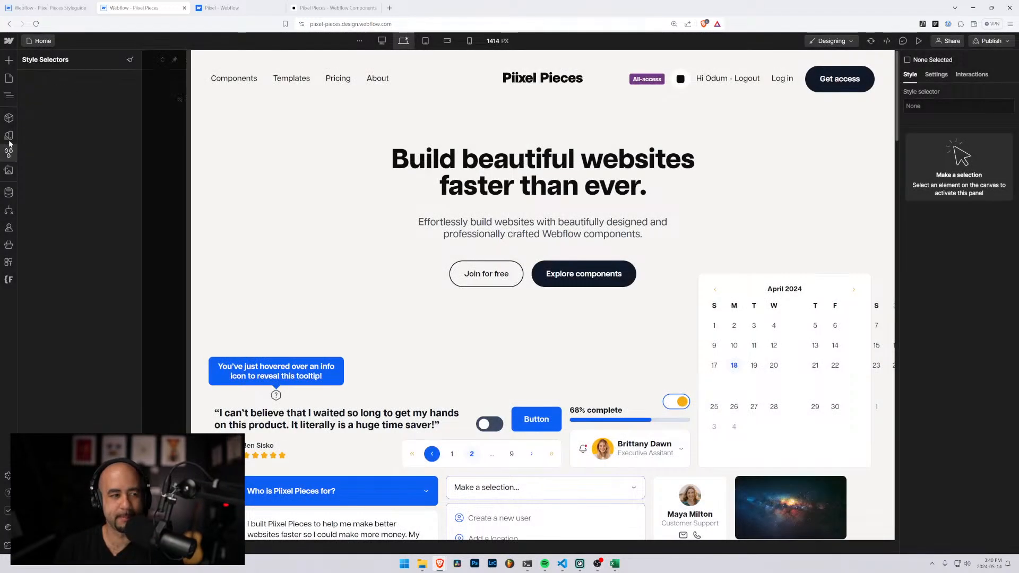
pyautogui.click(8, 136)
pyautogui.scroll(-9, 87, 276)
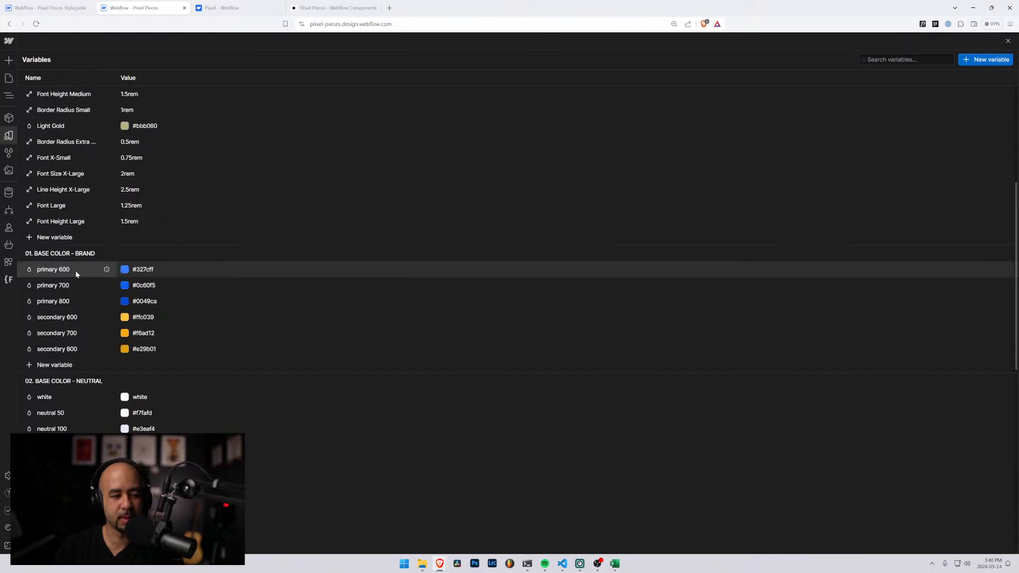
pyautogui.scroll(4, 97, 280)
pyautogui.scroll(5, 97, 279)
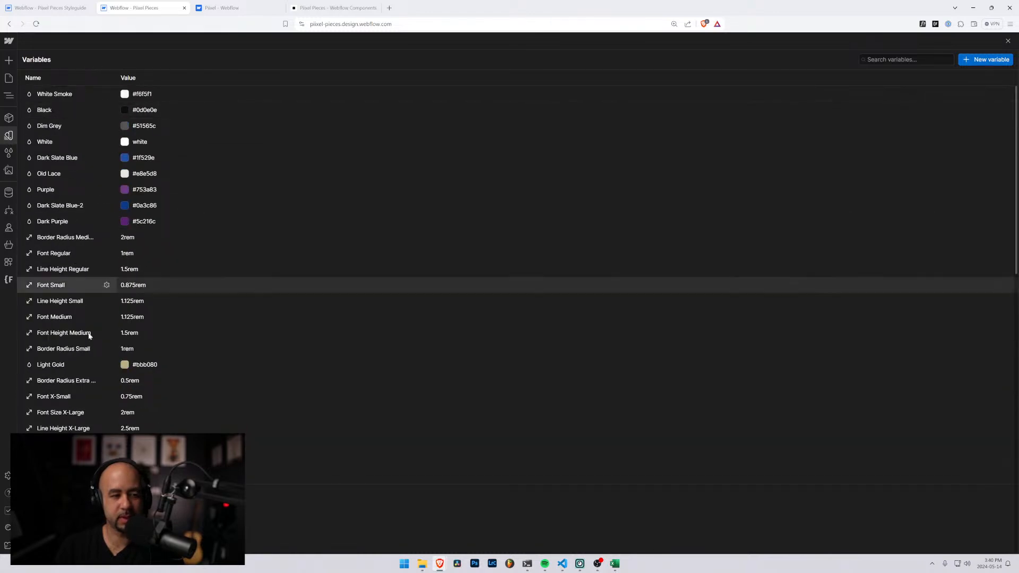
pyautogui.scroll(-9, 80, 419)
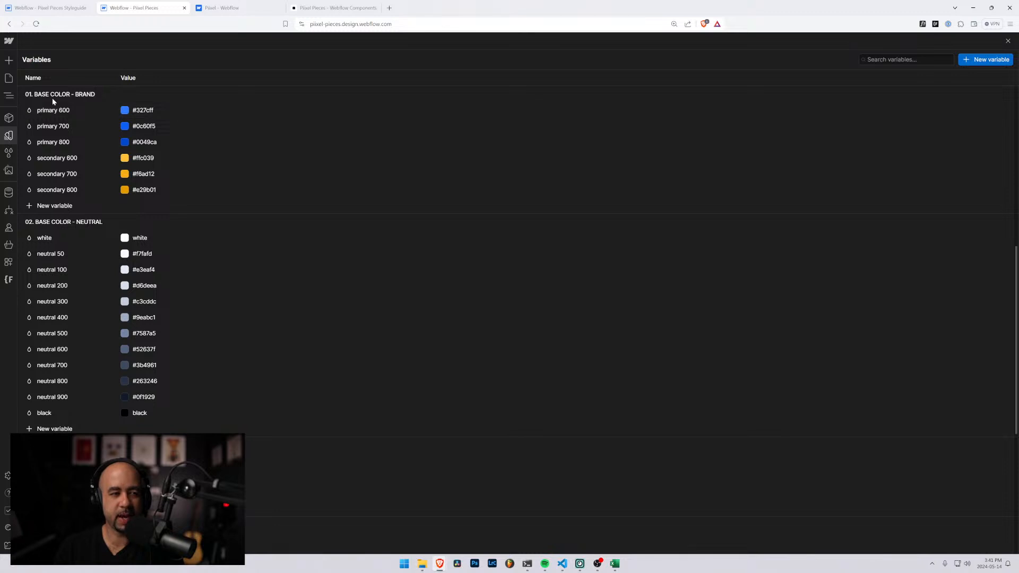
pyautogui.scroll(2, 52, 97)
pyautogui.scroll(-2, 64, 153)
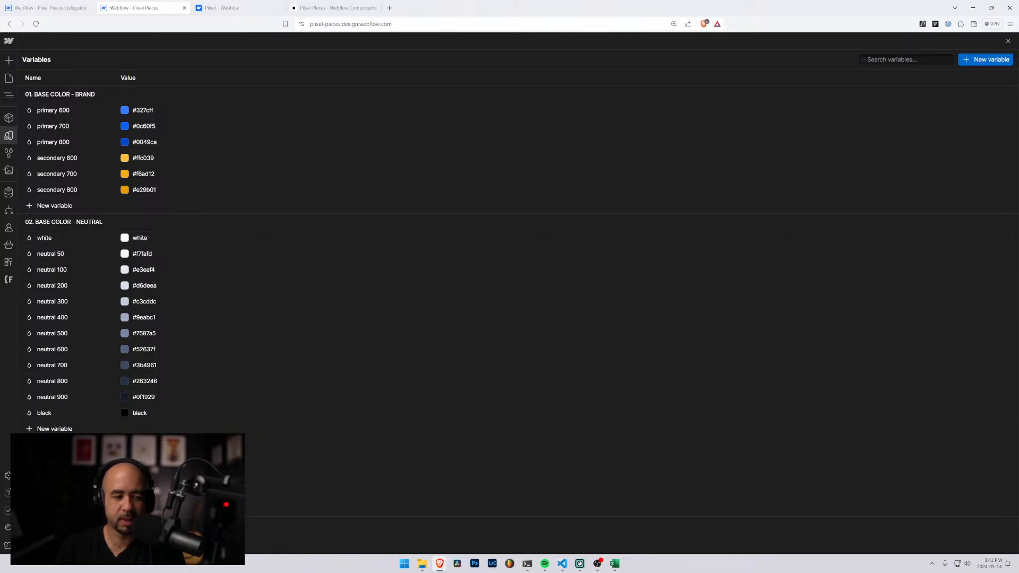
pyautogui.moveTo(531, 567)
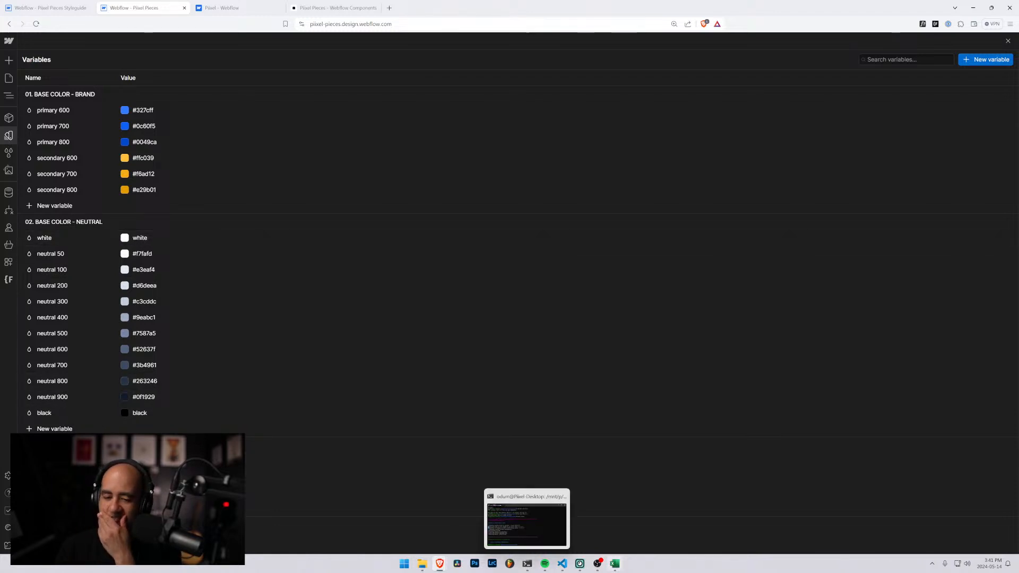
# Return to the styleguide and inspect the color settings of the background-color-primary block and the text-color-neutral sample
pyautogui.click(45, 7)
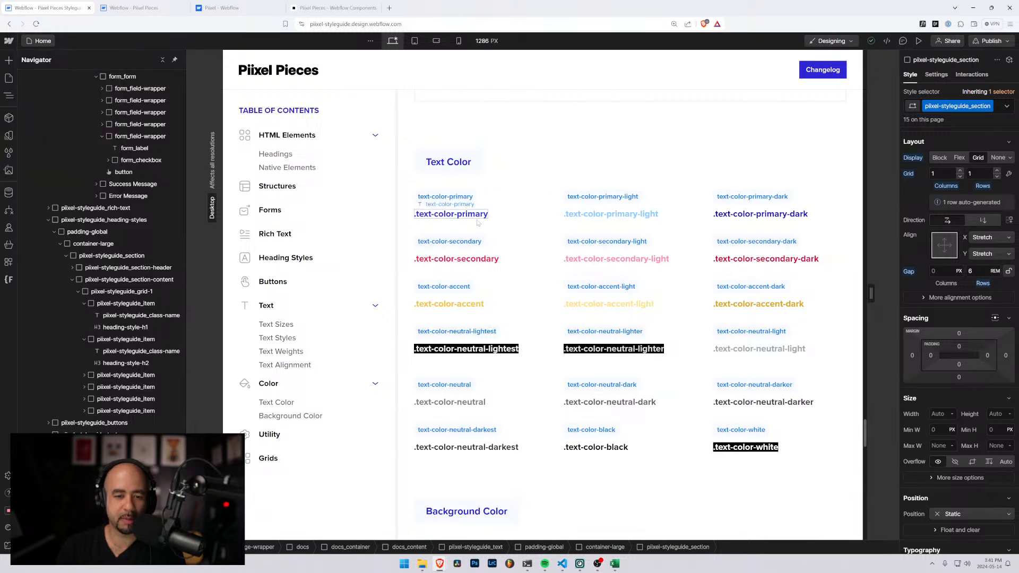
pyautogui.scroll(-4, 478, 223)
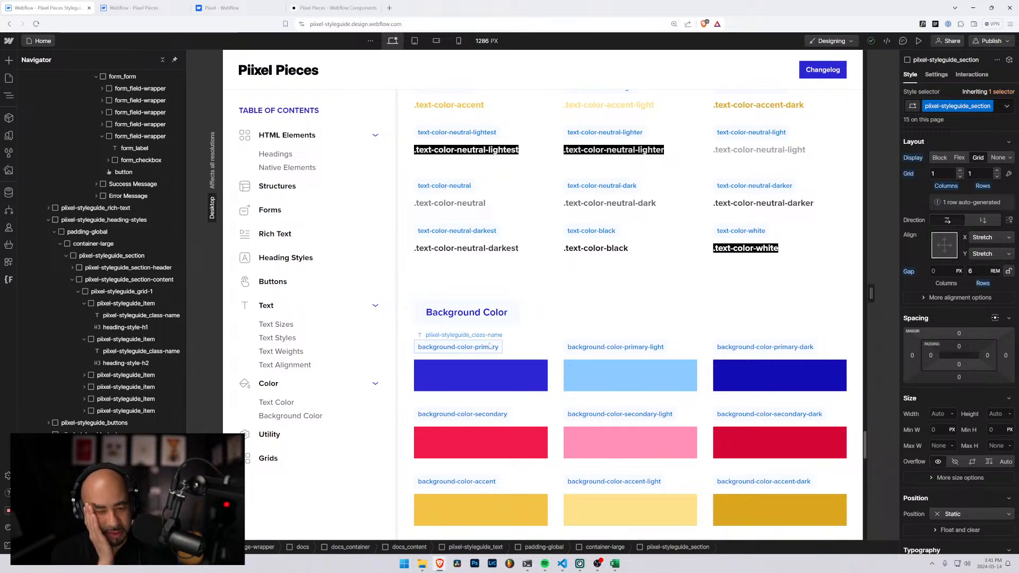
pyautogui.click(499, 375)
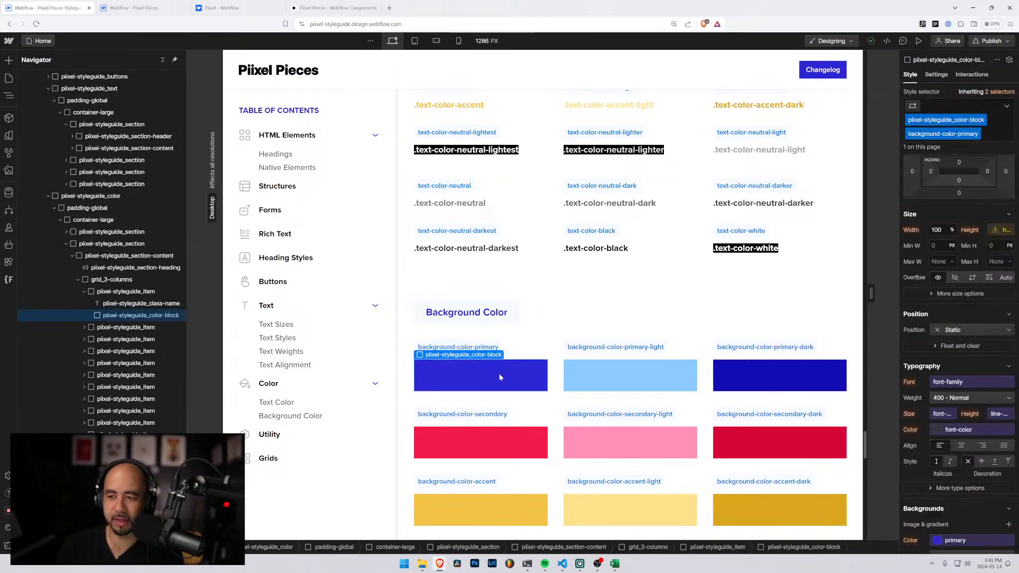
pyautogui.scroll(-4, 948, 377)
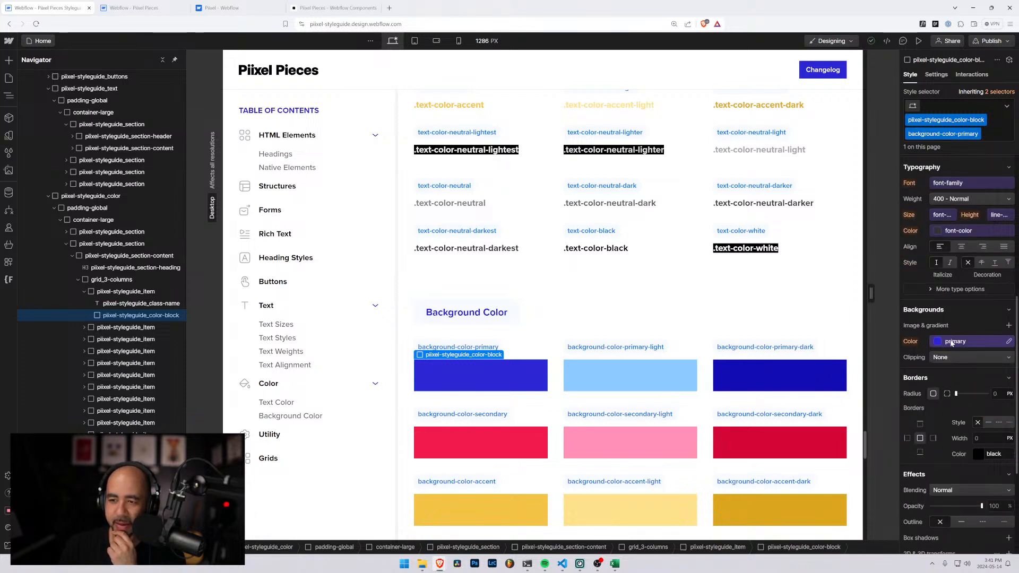
pyautogui.click(450, 203)
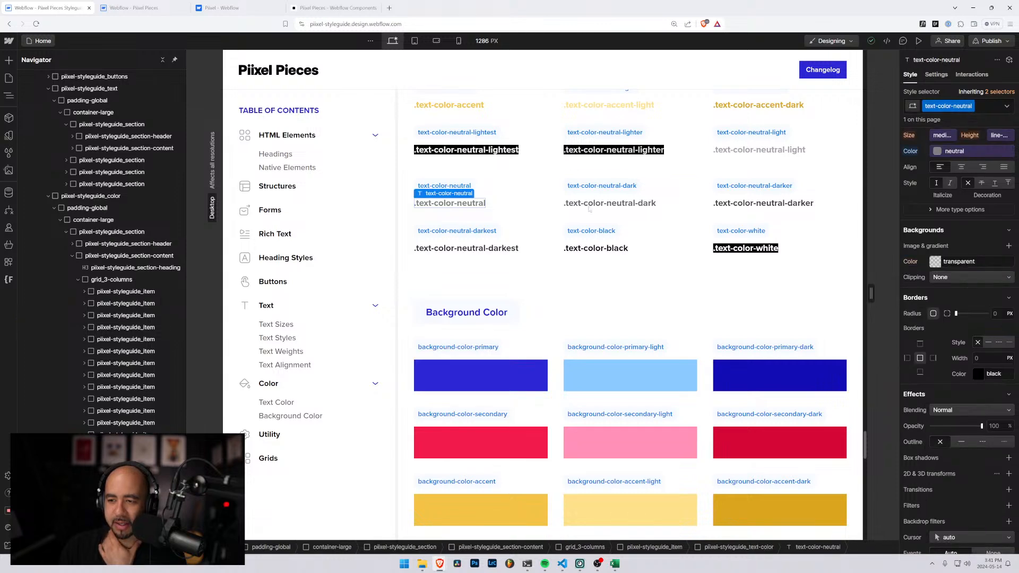
pyautogui.scroll(3, 955, 292)
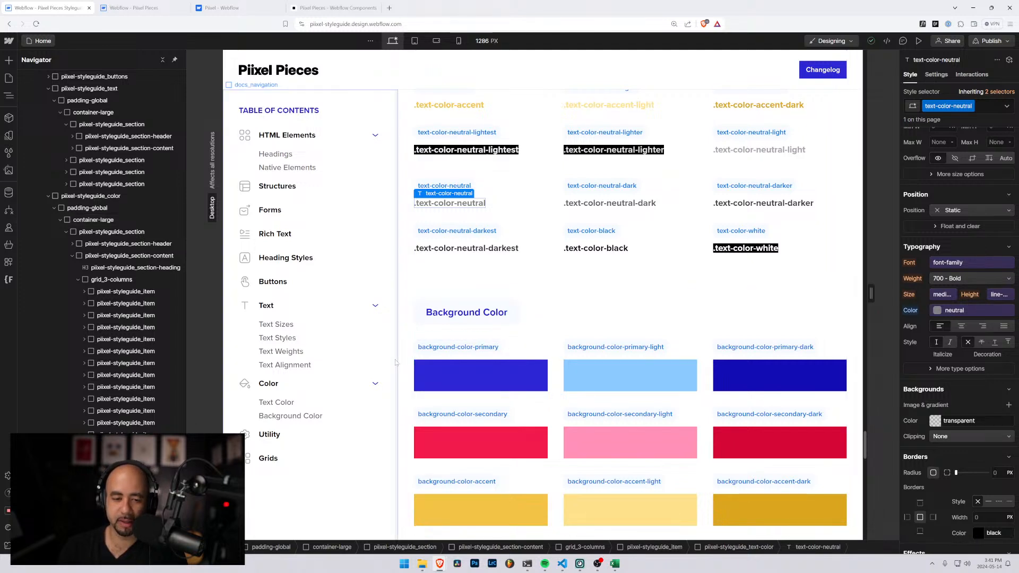
# Return to the Piixel Pieces variables and review the numbered brand and neutral color names, checking the other open Webflow pages
pyautogui.click(129, 6)
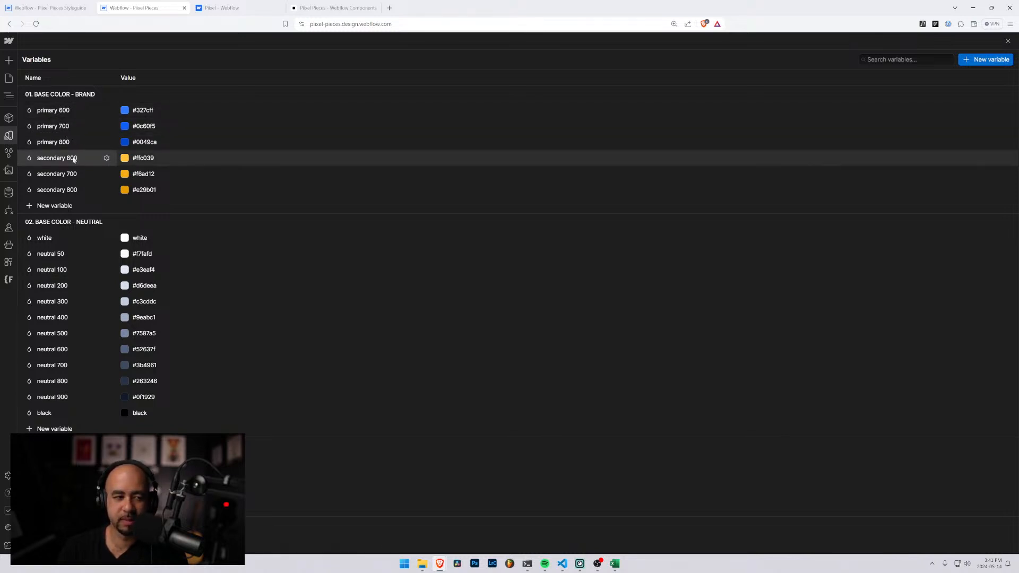
pyautogui.scroll(1, 75, 166)
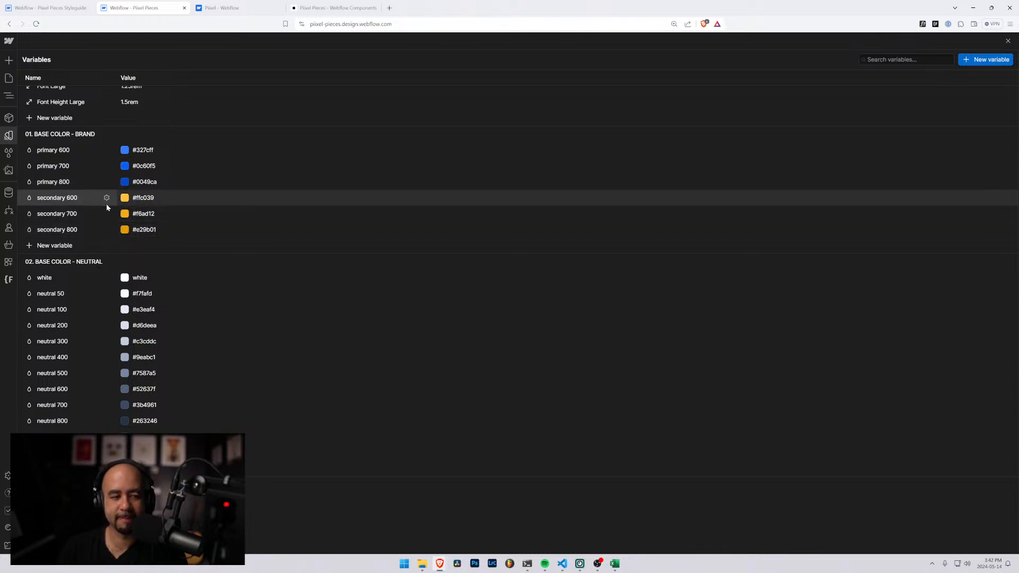
pyautogui.scroll(2, 107, 206)
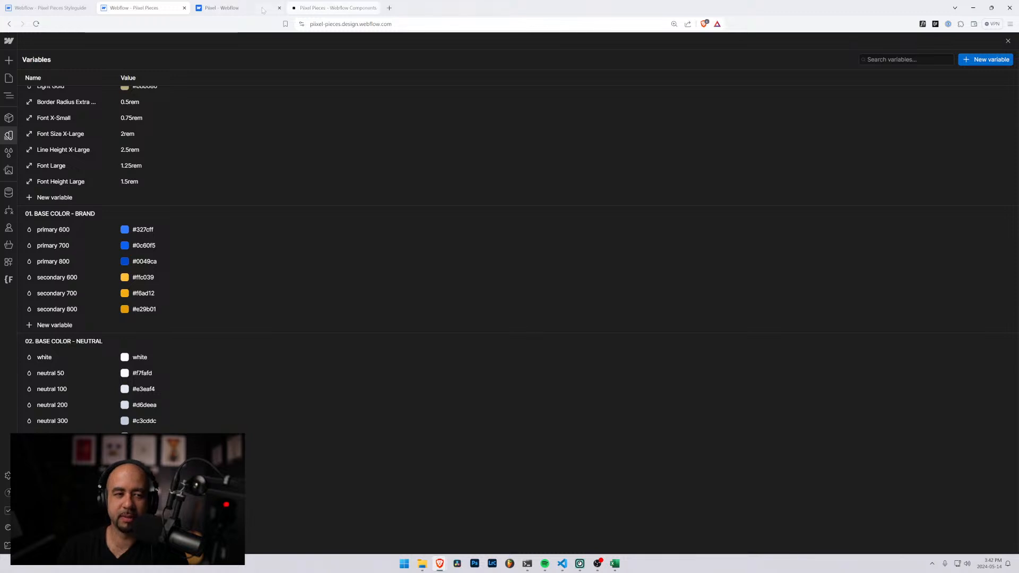
pyautogui.click(326, 8)
pyautogui.click(225, 8)
pyautogui.click(144, 6)
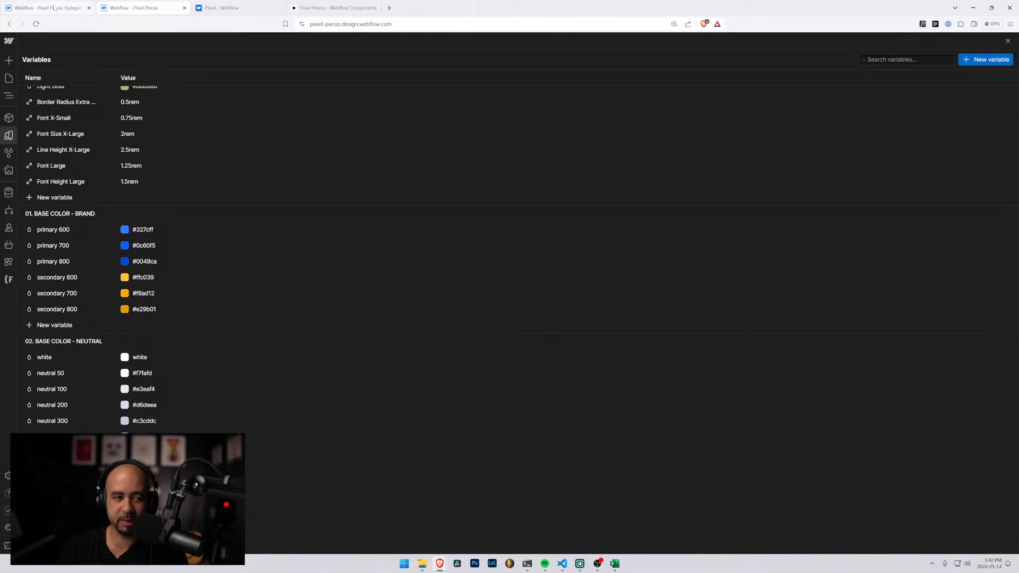
# Switch back to the styleguide and compare its Background Color and Text Color class names
pyautogui.click(79, 7)
pyautogui.scroll(-7, 512, 327)
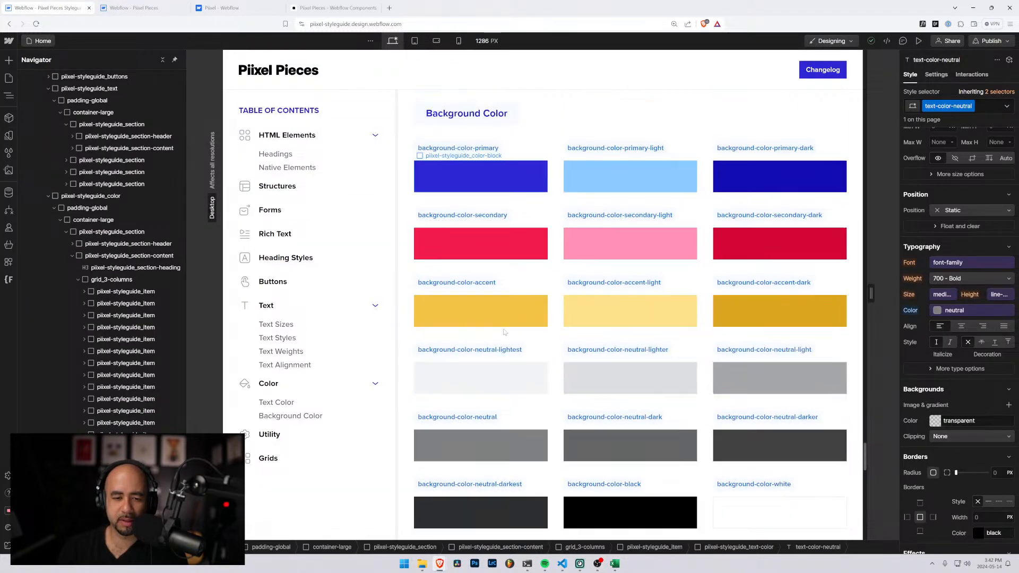
pyautogui.scroll(3, 504, 333)
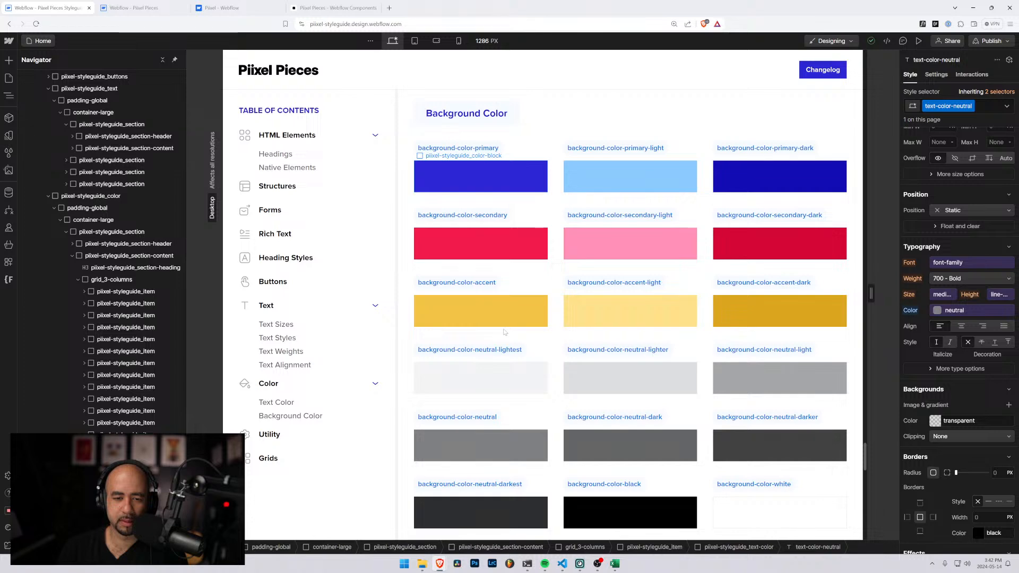
pyautogui.scroll(5, 504, 332)
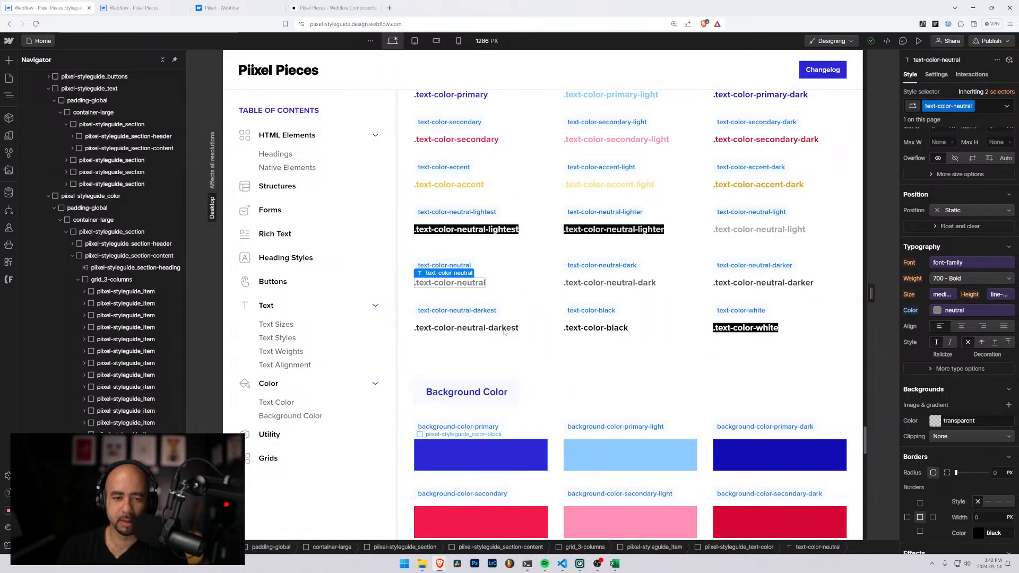
pyautogui.scroll(2, 504, 332)
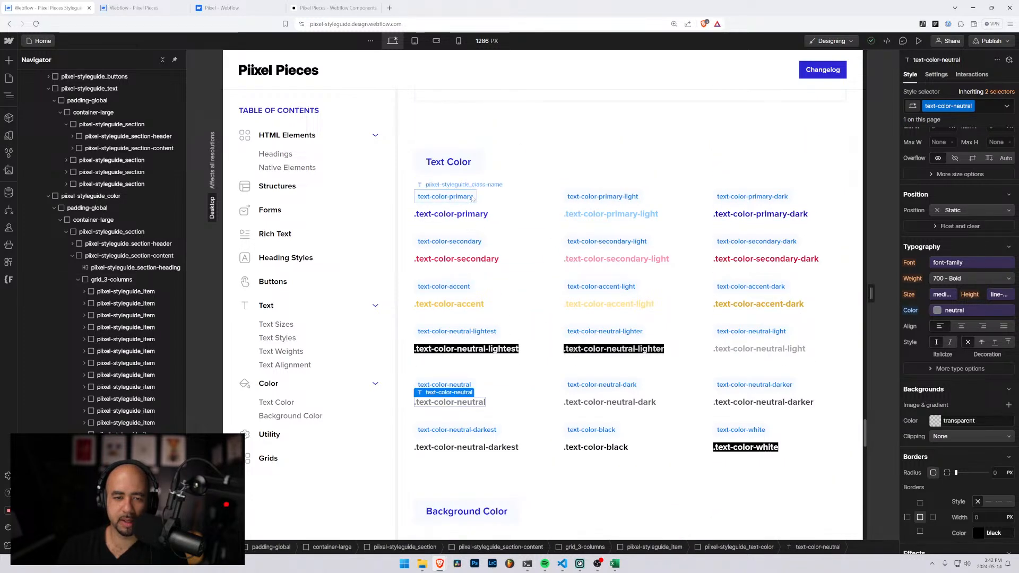
# Inspect the text-color-primary and text-color-neutral labels in the styleguide's Text Color section, then open the text-color-neutral sample's text
pyautogui.click(418, 196)
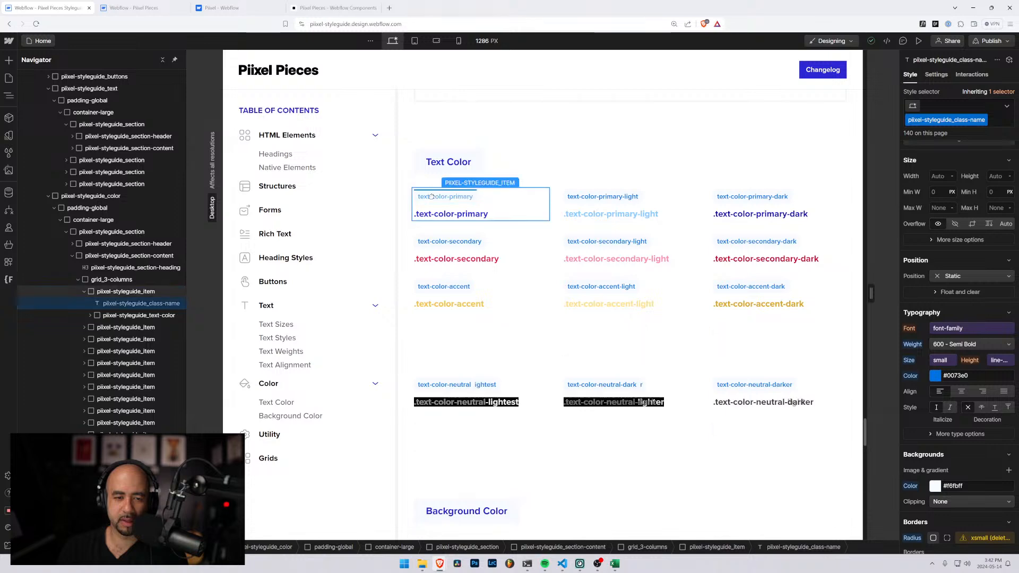
pyautogui.scroll(-4, 424, 191)
pyautogui.click(436, 172)
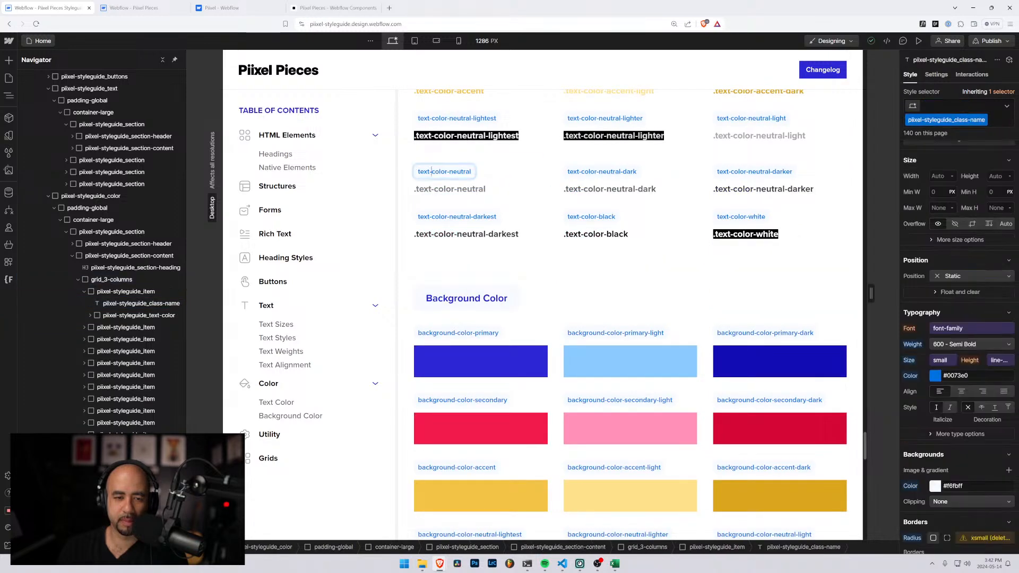
pyautogui.click(440, 188)
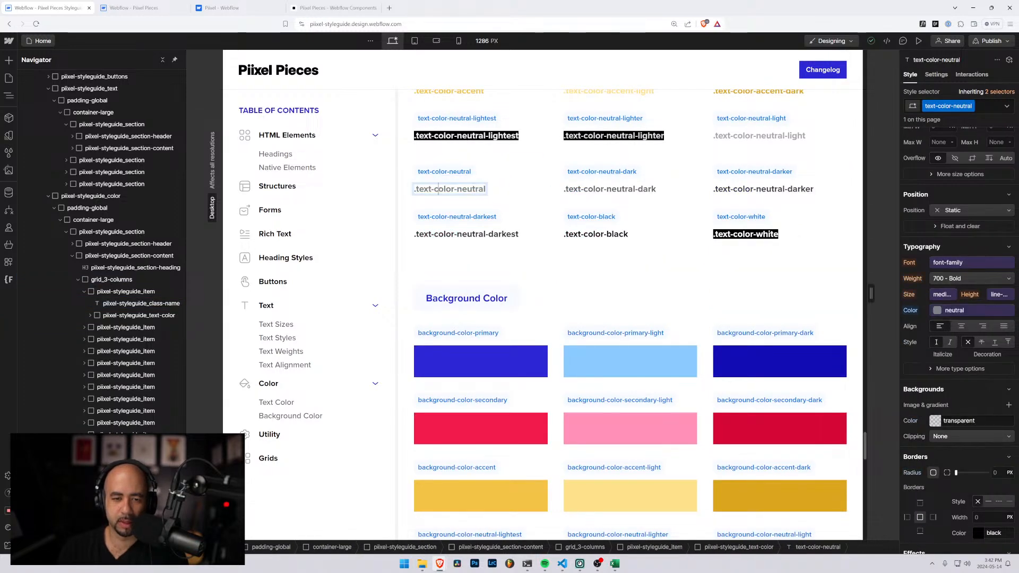
pyautogui.doubleClick(439, 188)
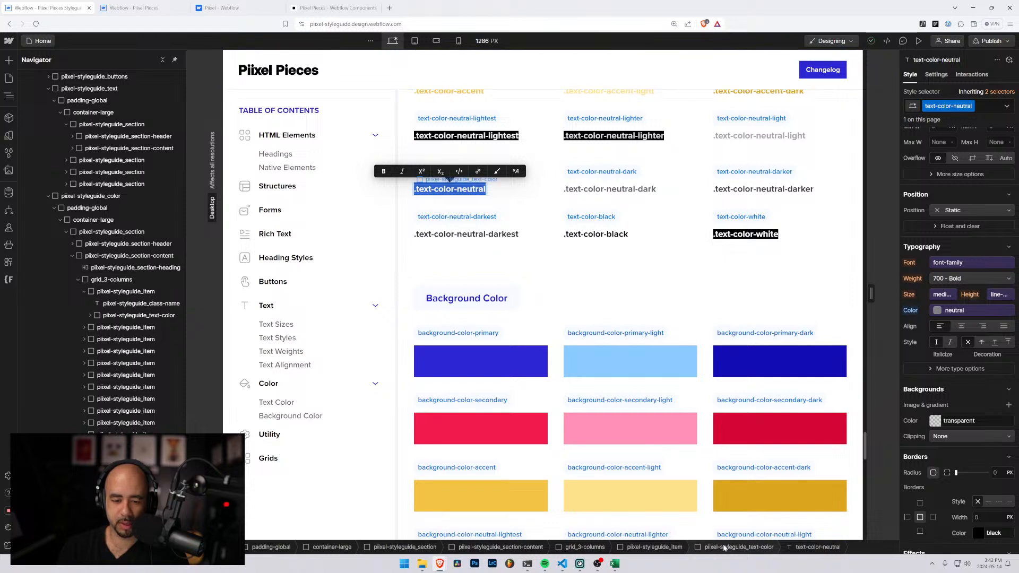
# Switch to the Excel workbook and enter text-color-primary-600 in A33 under the Color heading
pyautogui.click(615, 564)
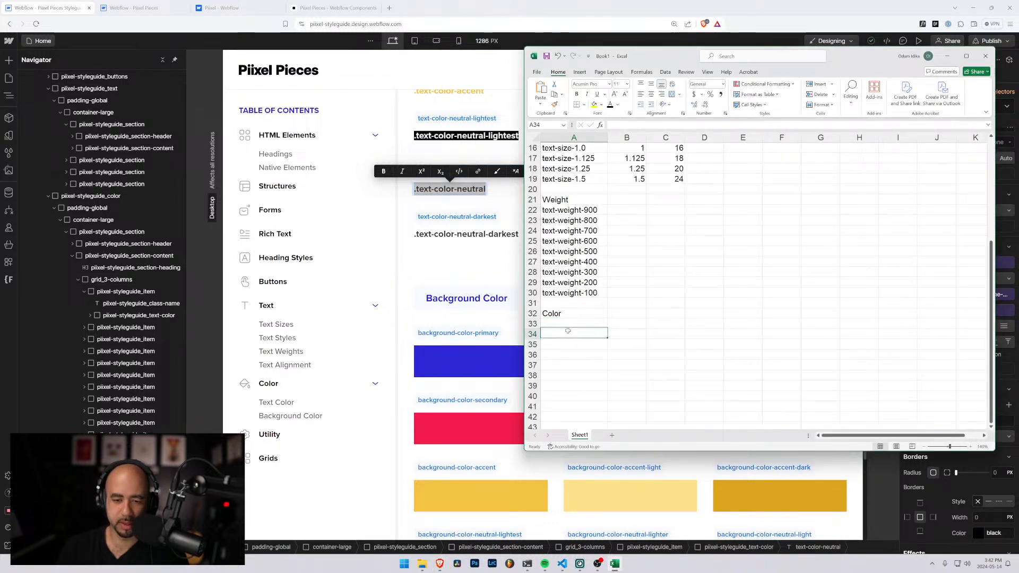
pyautogui.write('text-')
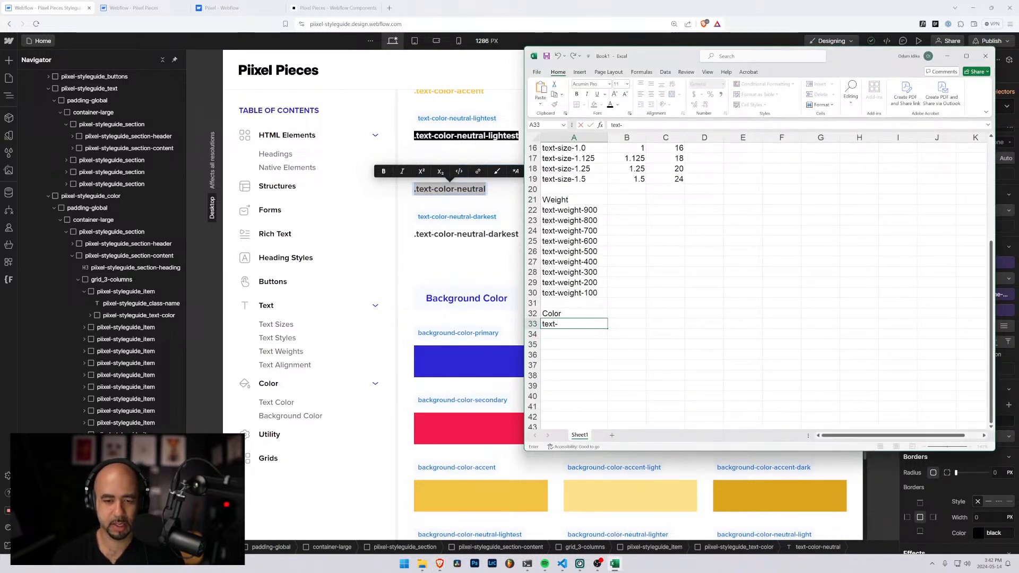
pyautogui.write('color-')
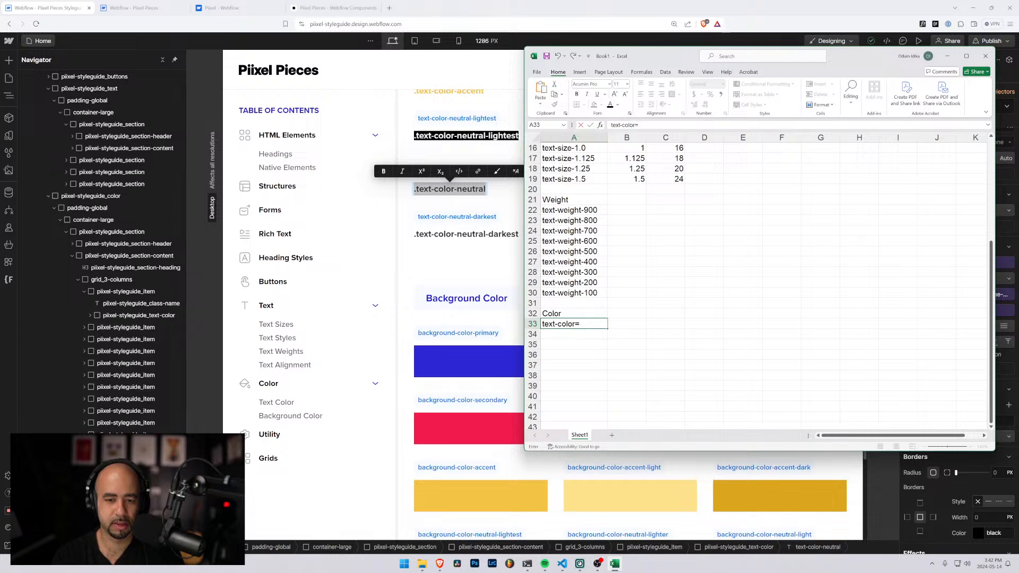
pyautogui.write('primary-')
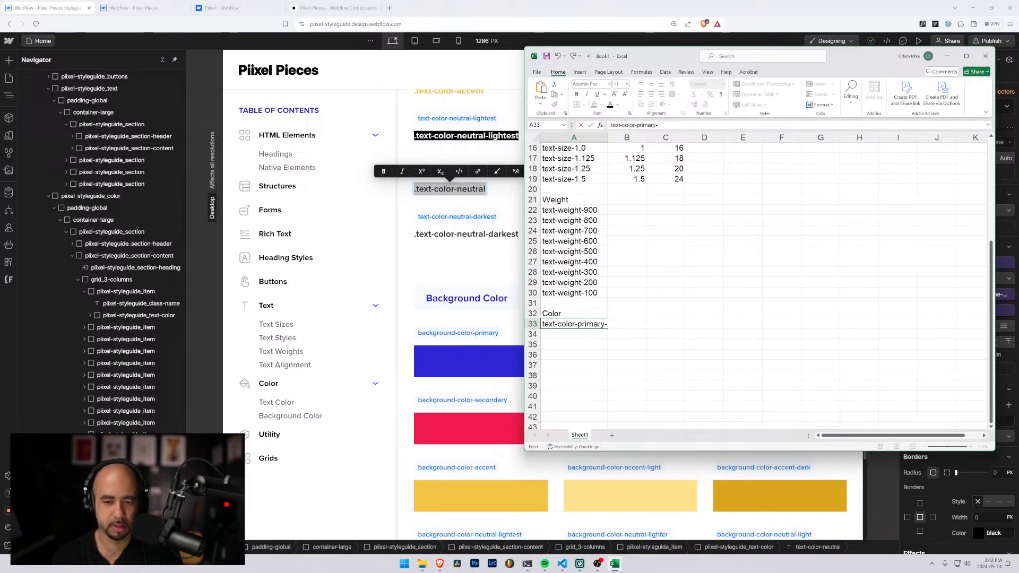
pyautogui.write('600')
pyautogui.press('Return')
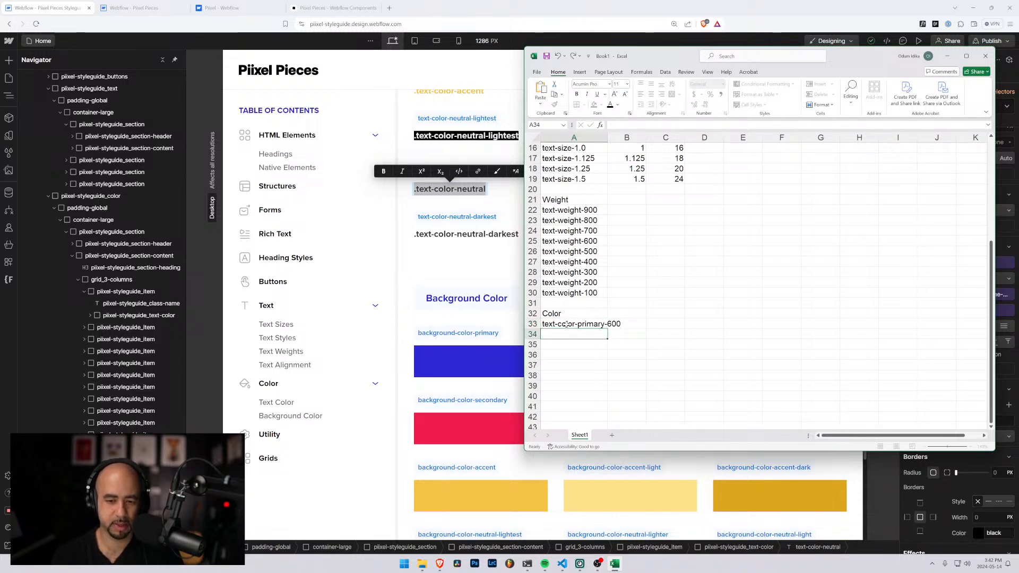
# Copy the primary color class into A34 as text-color-primary-700 and extend the series to text-color-primary-800 in A35
pyautogui.click(567, 324)
pyautogui.hotkey('ctrl', 'c')
pyautogui.press('Down')
pyautogui.hotkey('ctrl', 'v')
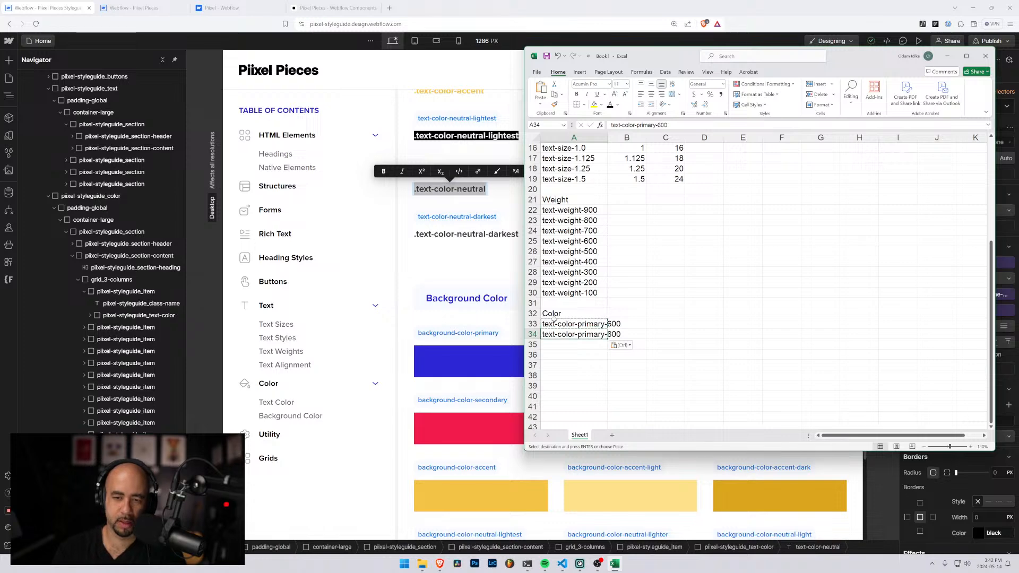
pyautogui.press('F2')
pyautogui.press('BackSpace')
pyautogui.press('BackSpace')
pyautogui.press('BackSpace')
pyautogui.write('700')
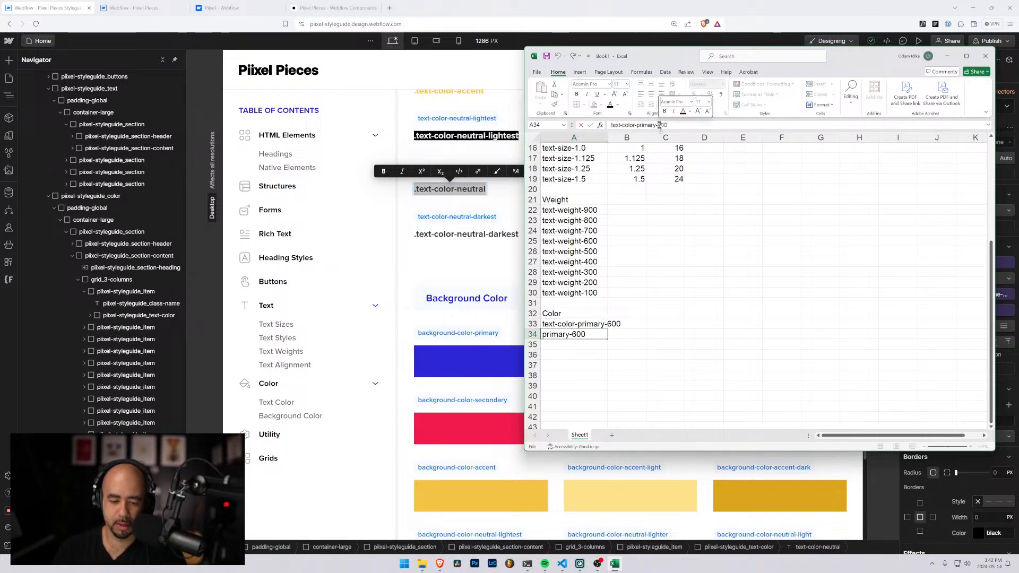
pyautogui.press('Return')
pyautogui.moveTo(552, 325); pyautogui.dragTo(610, 350)
pyautogui.click(583, 345)
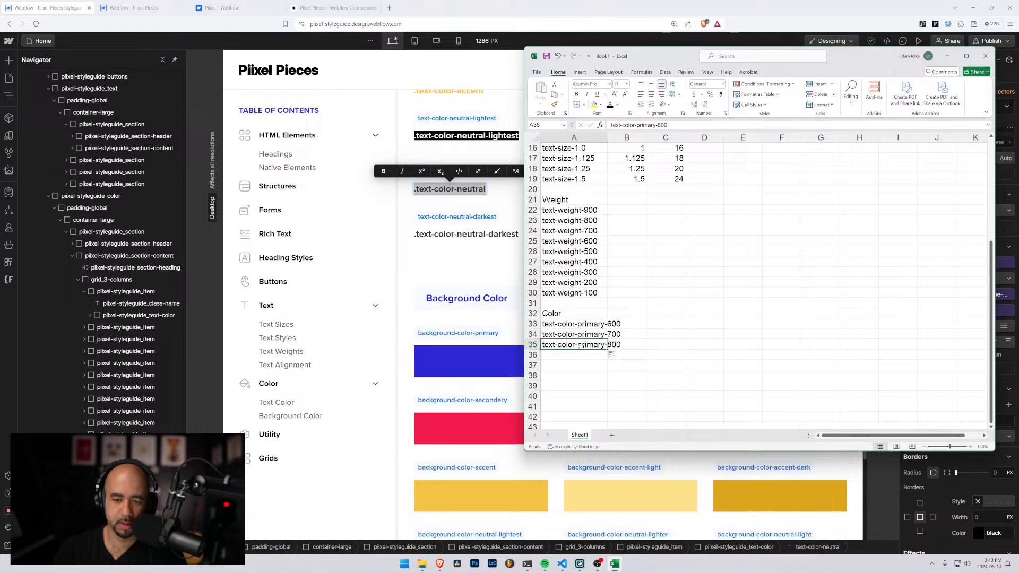
# Duplicate the three primary color class names from A33:A35 into A36:A38
pyautogui.moveTo(569, 323); pyautogui.dragTo(562, 346)
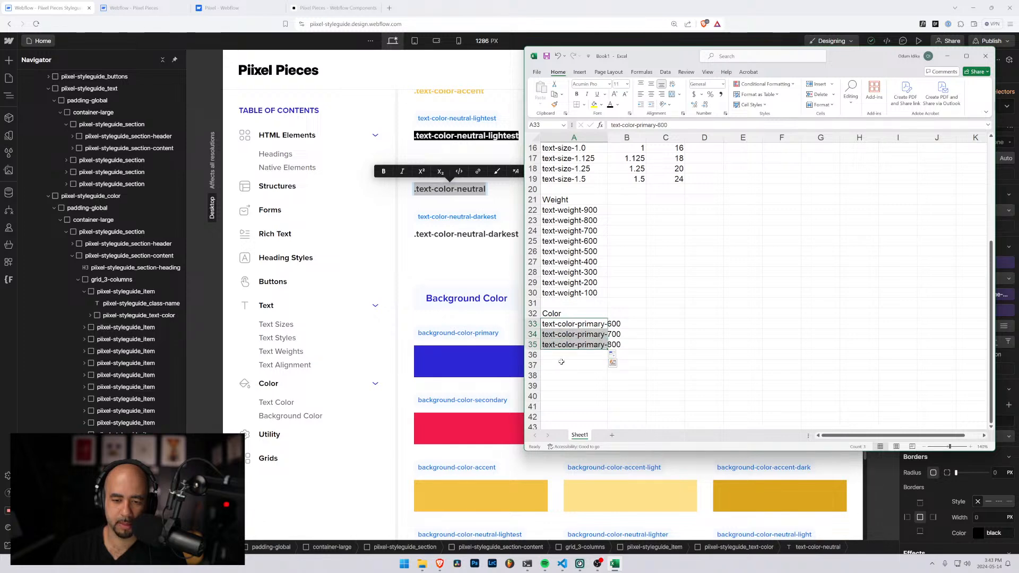
pyautogui.hotkey('ctrl', 'c')
pyautogui.click(557, 357)
pyautogui.hotkey('ctrl', 'v')
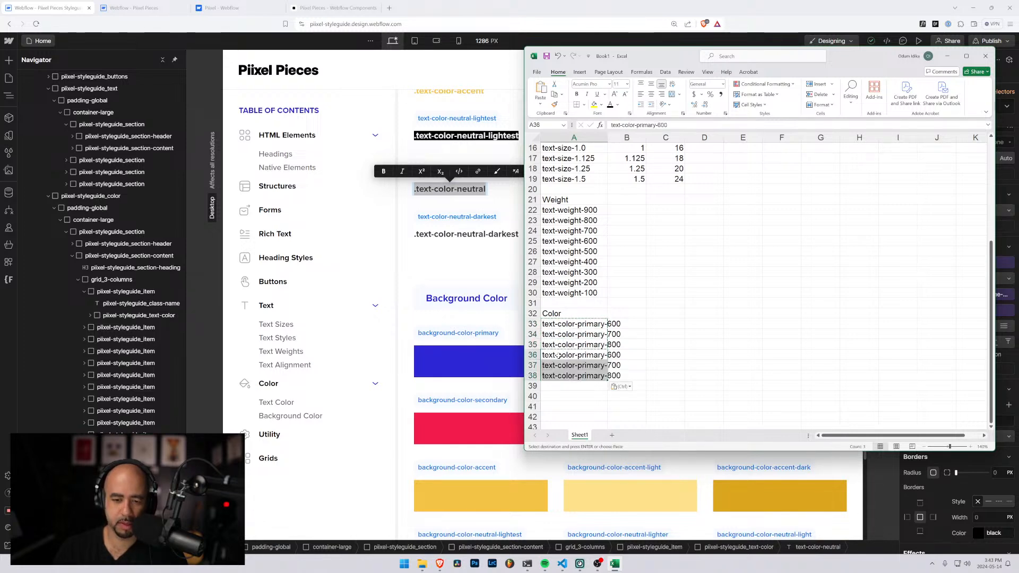
# Find "primary" in the duplicated class names, replace all matches with "secondary", and close Find and Replace
pyautogui.moveTo(557, 357); pyautogui.dragTo(610, 377)
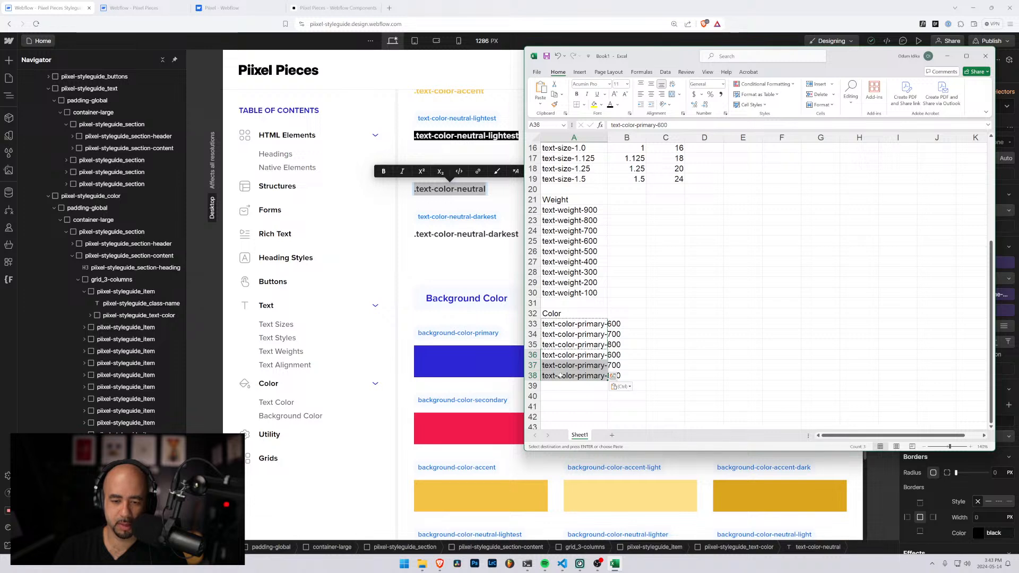
pyautogui.hotkey('ctrl', 'f')
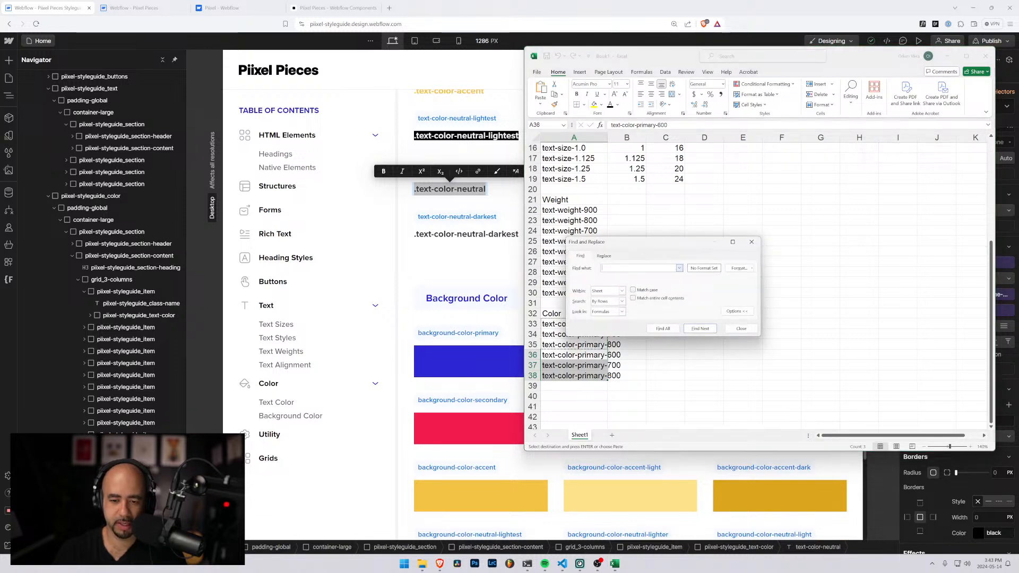
pyautogui.write('primary')
pyautogui.click(604, 256)
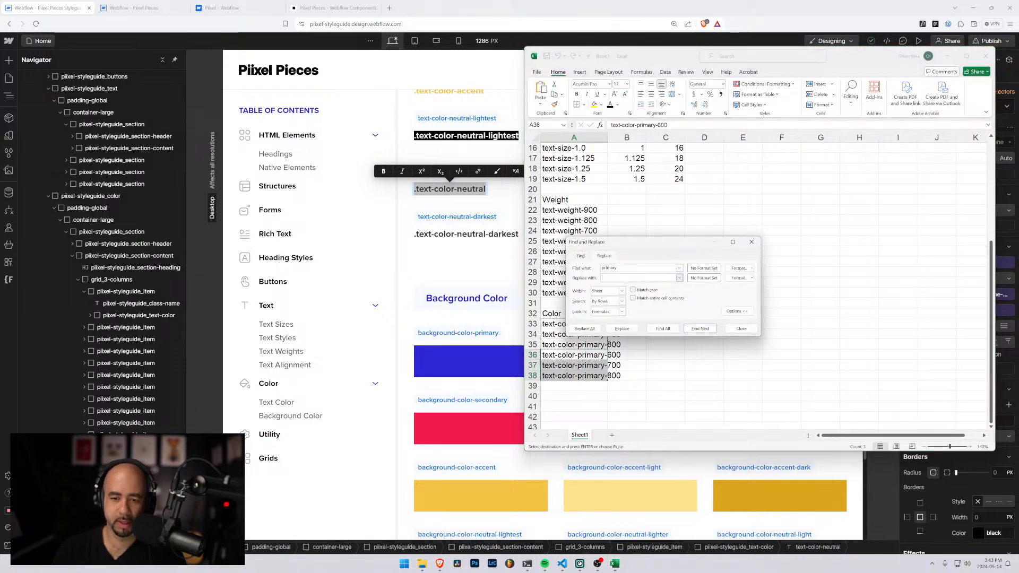
pyautogui.click(623, 277)
pyautogui.write('secondary')
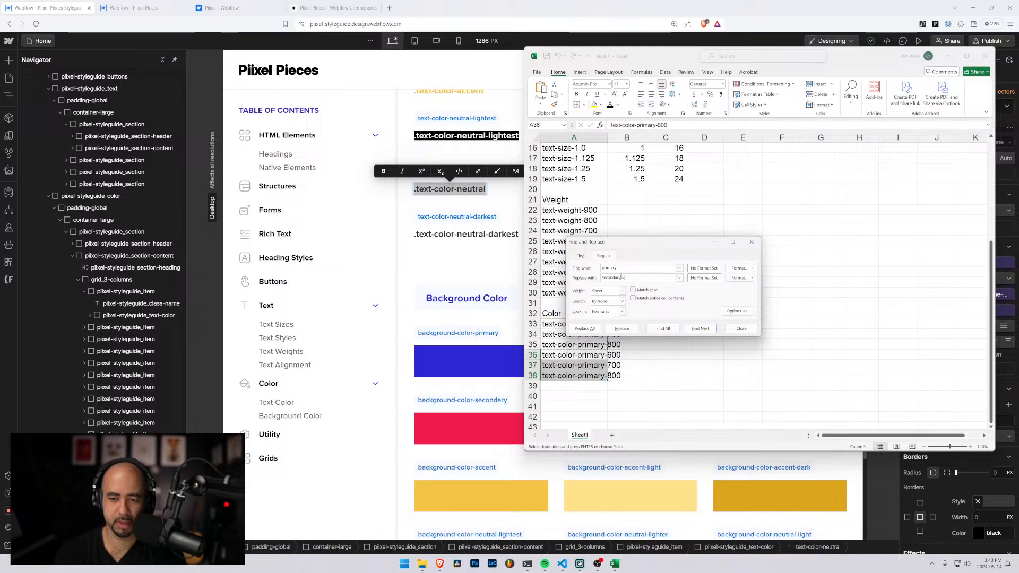
pyautogui.click(663, 329)
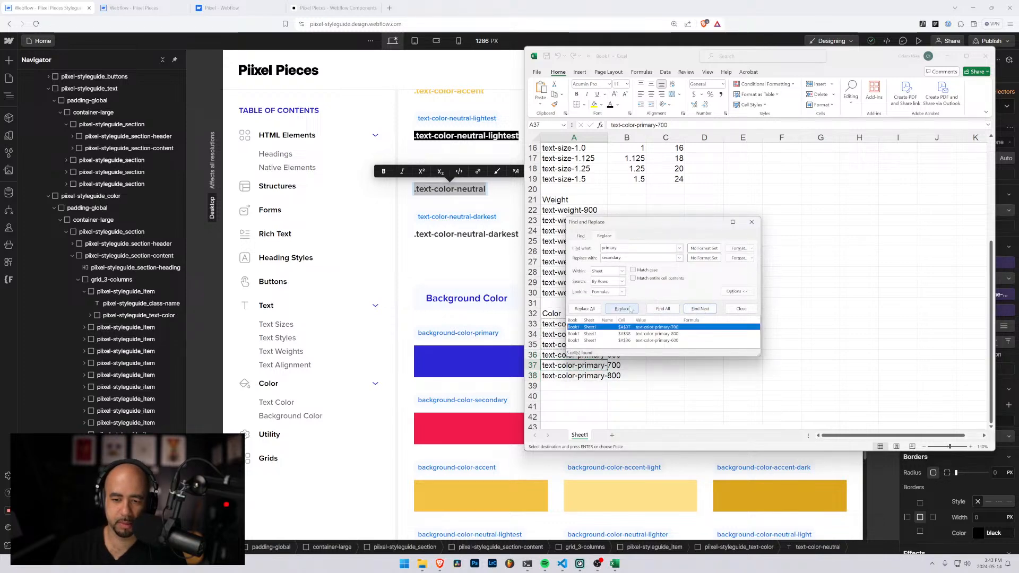
pyautogui.click(584, 309)
pyautogui.click(514, 304)
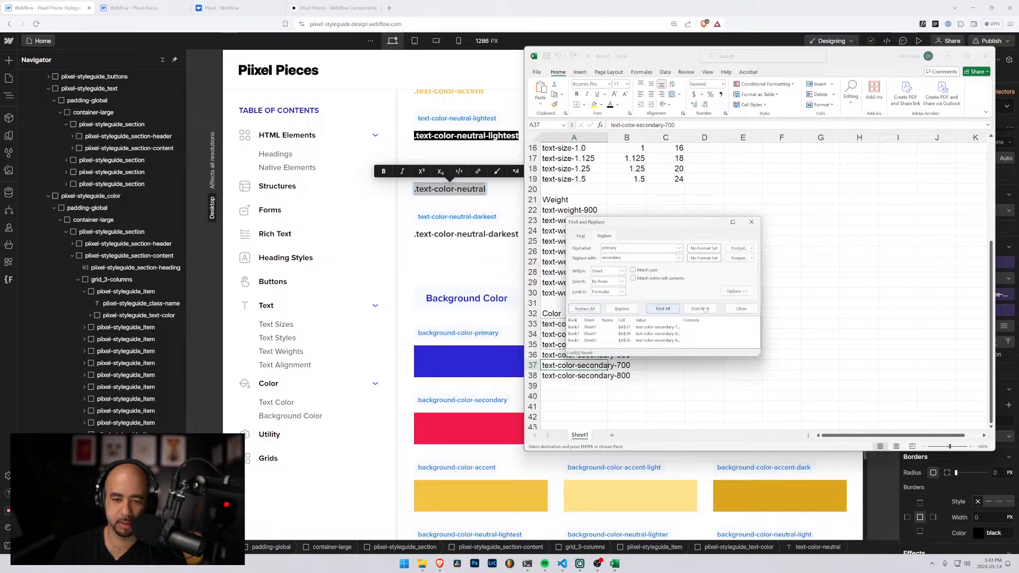
pyautogui.click(751, 222)
# Select A33:A35 and set up a replacement that finds "secondary" and substitutes "primary"
pyautogui.click(588, 323)
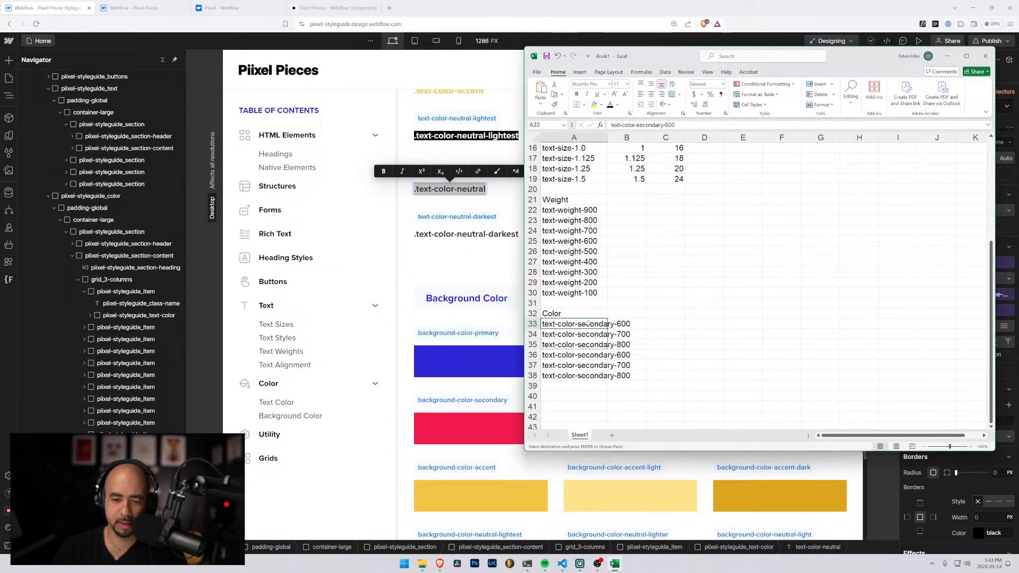
pyautogui.moveTo(585, 323); pyautogui.dragTo(587, 345)
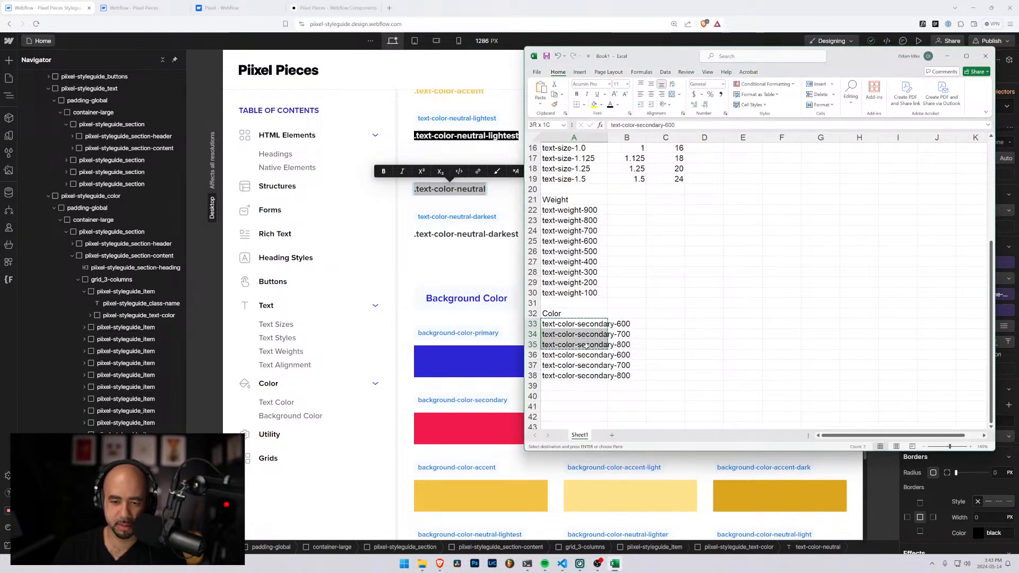
pyautogui.hotkey('ctrl', 'f')
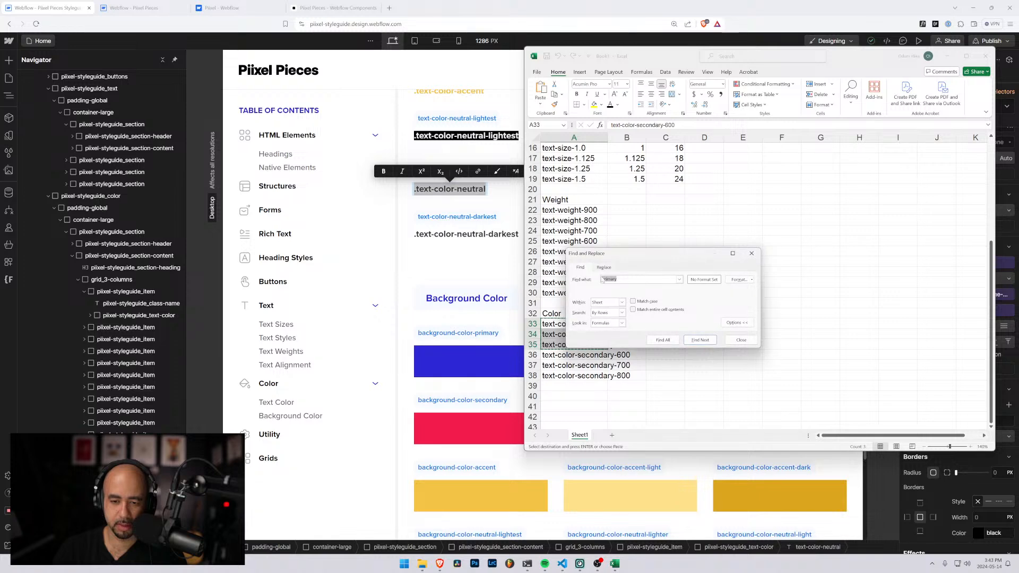
pyautogui.click(604, 267)
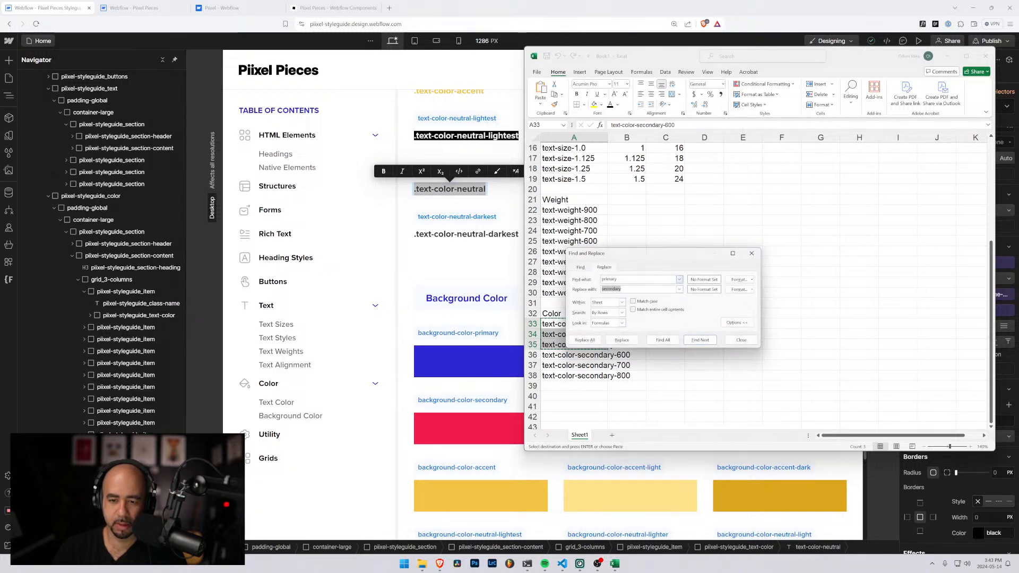
pyautogui.moveTo(625, 279); pyautogui.dragTo(602, 280)
pyautogui.press('Tab')
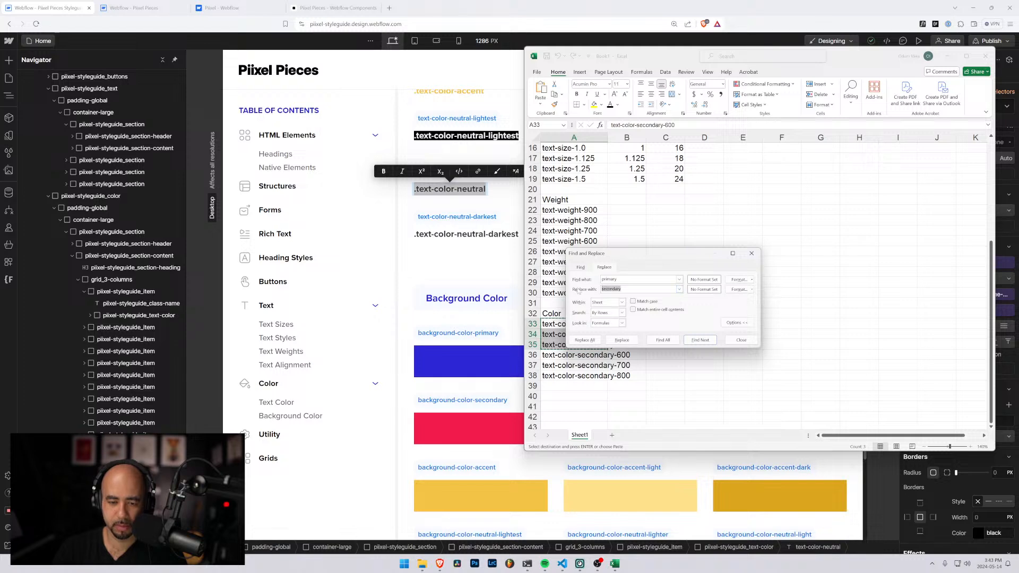
pyautogui.hotkey('ctrl', 'x')
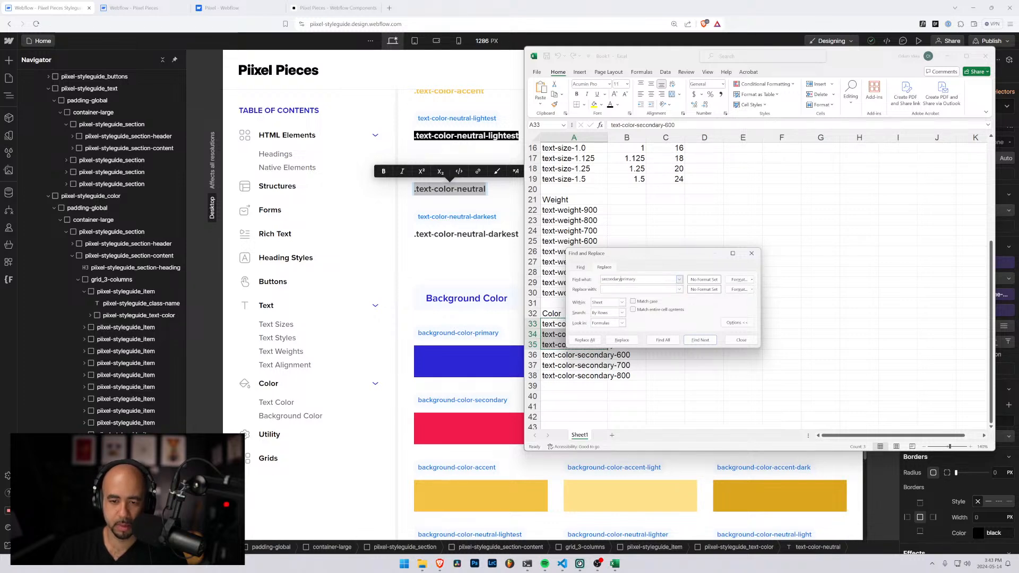
pyautogui.hotkey('shift', 'End')
pyautogui.hotkey('ctrl', 'x')
pyautogui.press('Tab')
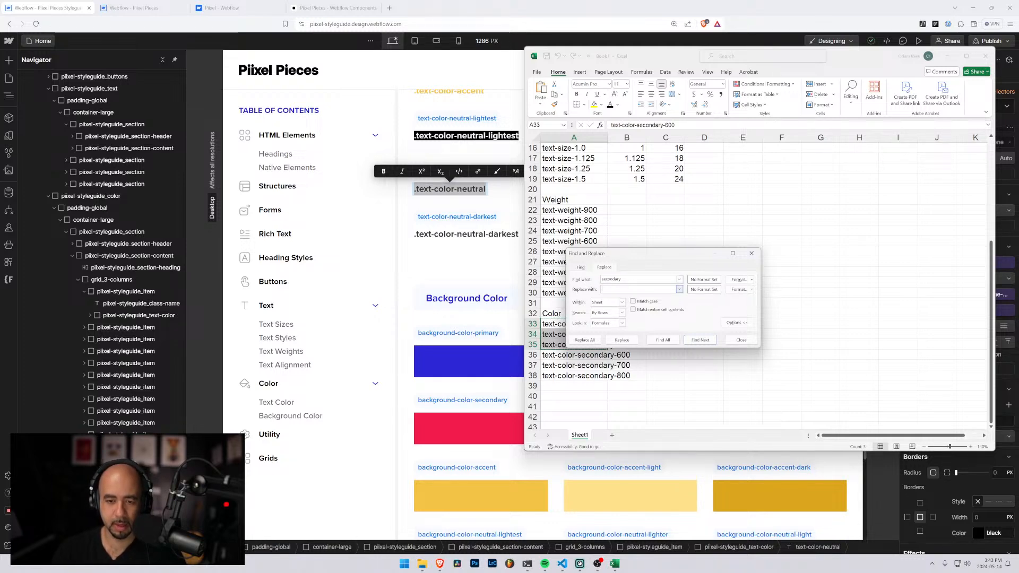
# Move the Find and Replace dialog clear of the color list and check its Within and Search options
pyautogui.click(622, 303)
pyautogui.click(637, 323)
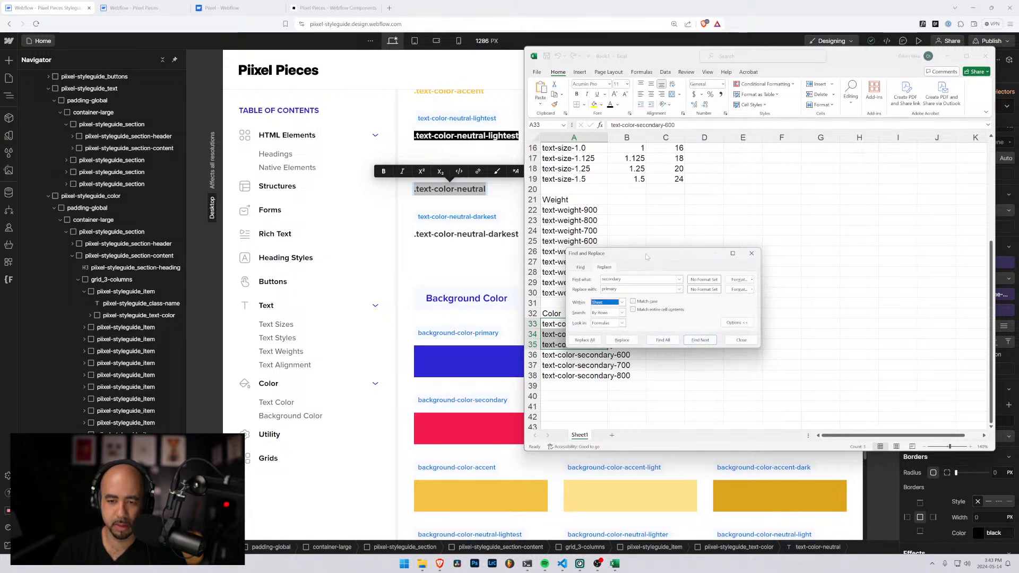
pyautogui.moveTo(645, 253); pyautogui.dragTo(700, 204)
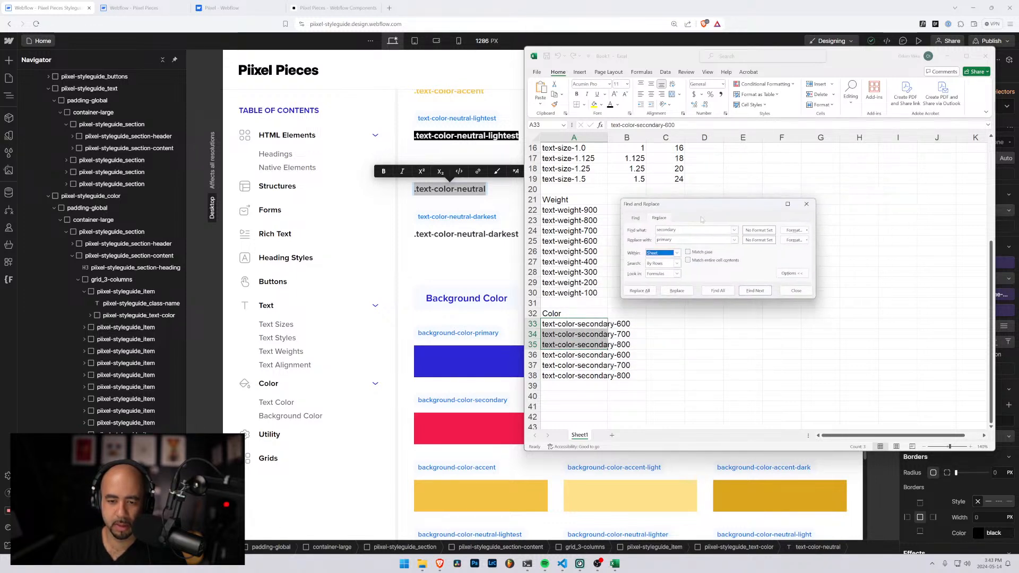
pyautogui.click(678, 264)
pyautogui.click(678, 265)
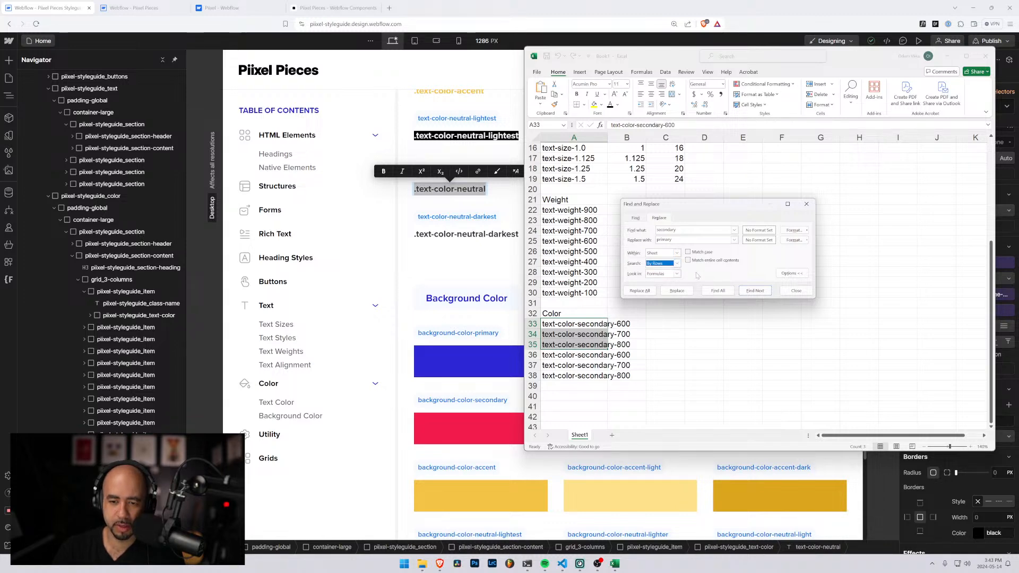
pyautogui.click(676, 254)
pyautogui.click(677, 254)
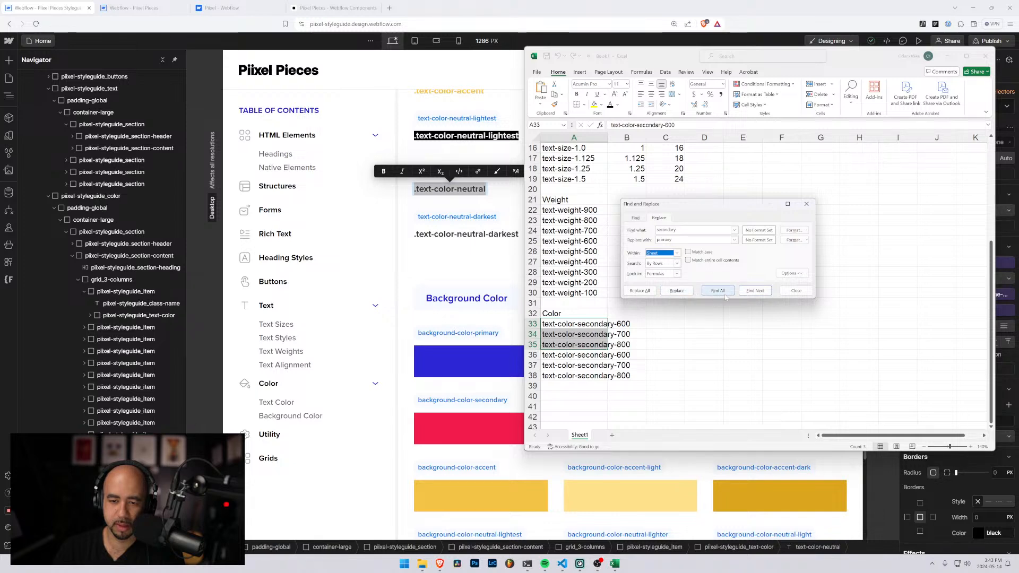
# Replace "secondary" with "primary" match by match in the class names in A33:A35 only, and close Find and Replace
pyautogui.click(755, 291)
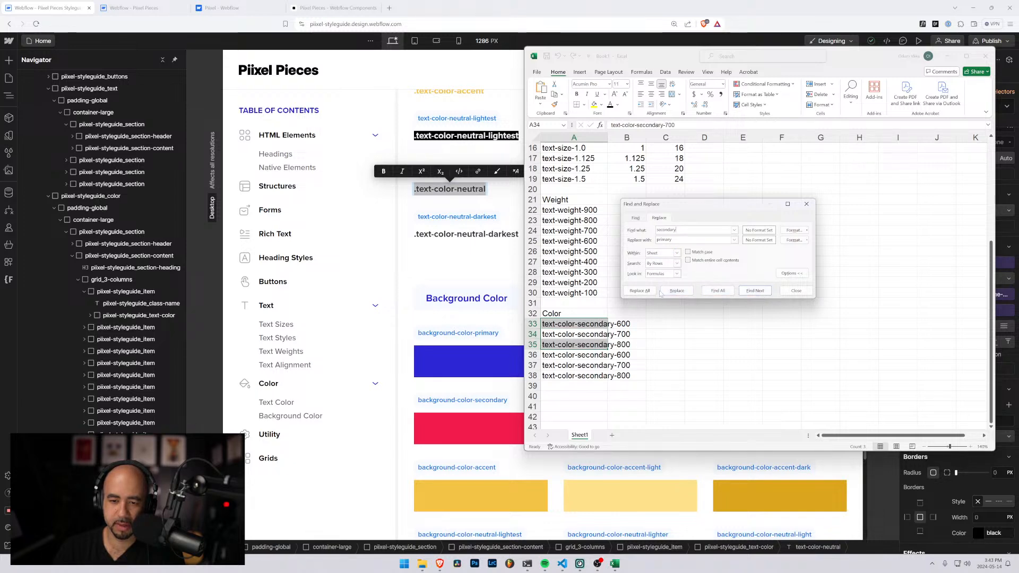
pyautogui.click(677, 291)
pyautogui.click(678, 292)
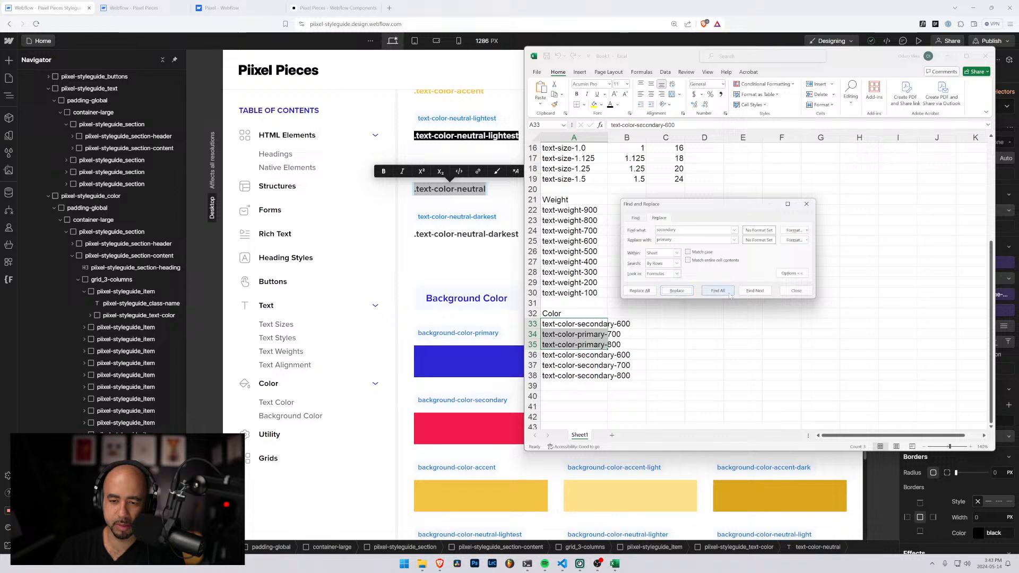
pyautogui.click(752, 291)
pyautogui.click(753, 292)
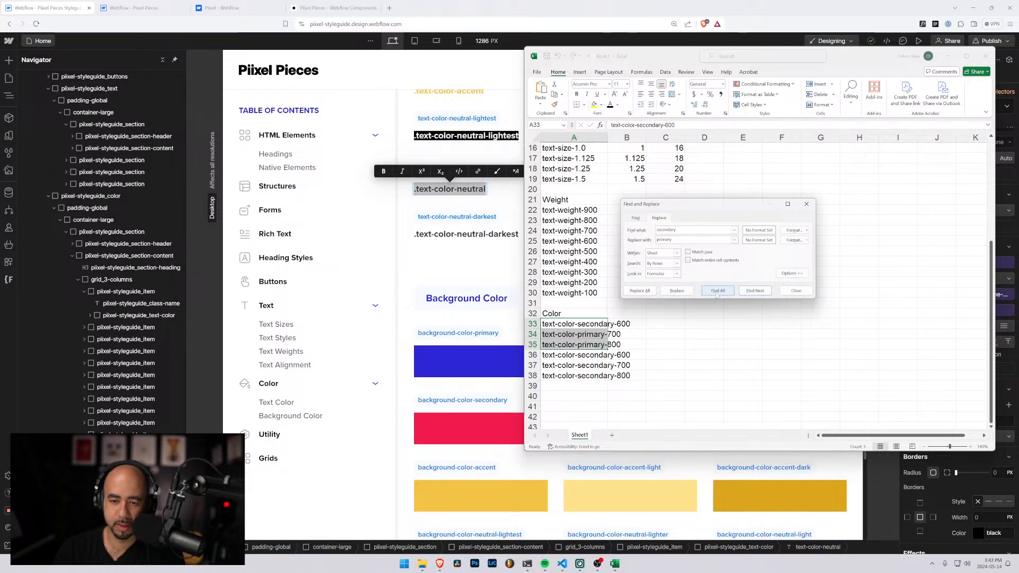
pyautogui.click(589, 326)
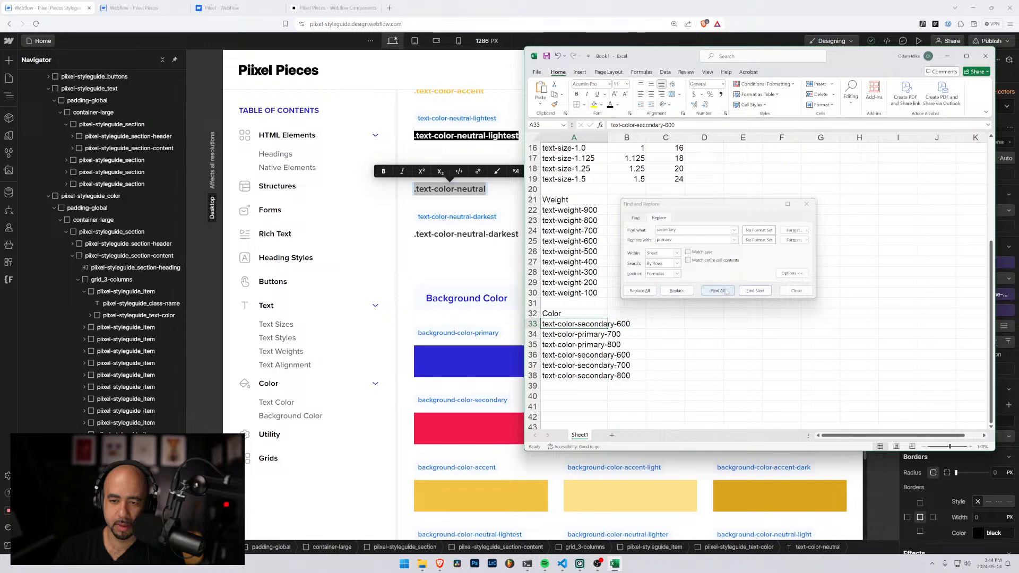
pyautogui.click(677, 291)
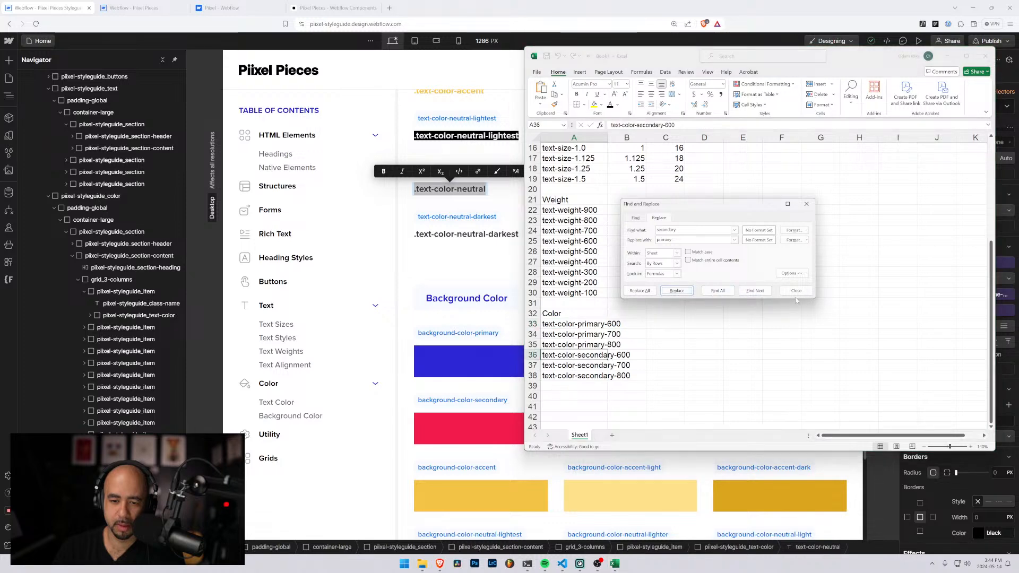
pyautogui.click(806, 204)
pyautogui.click(678, 378)
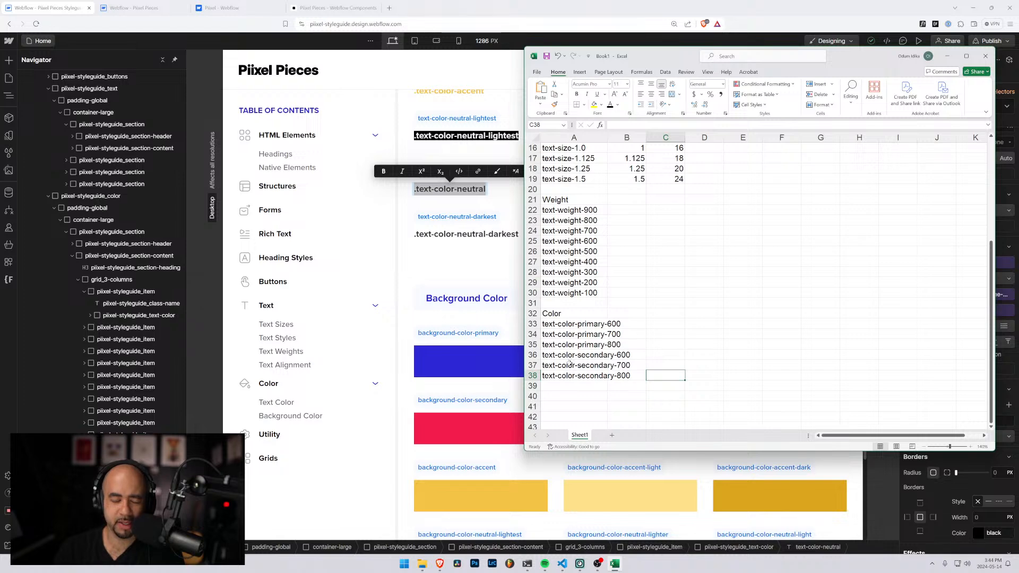
# Consult the neutral color variables in the Piixel Pieces Webflow project, and enter text-color-neutral-50 in A39 of the Excel sheet
pyautogui.scroll(-1, 565, 360)
pyautogui.scroll(-3, 565, 359)
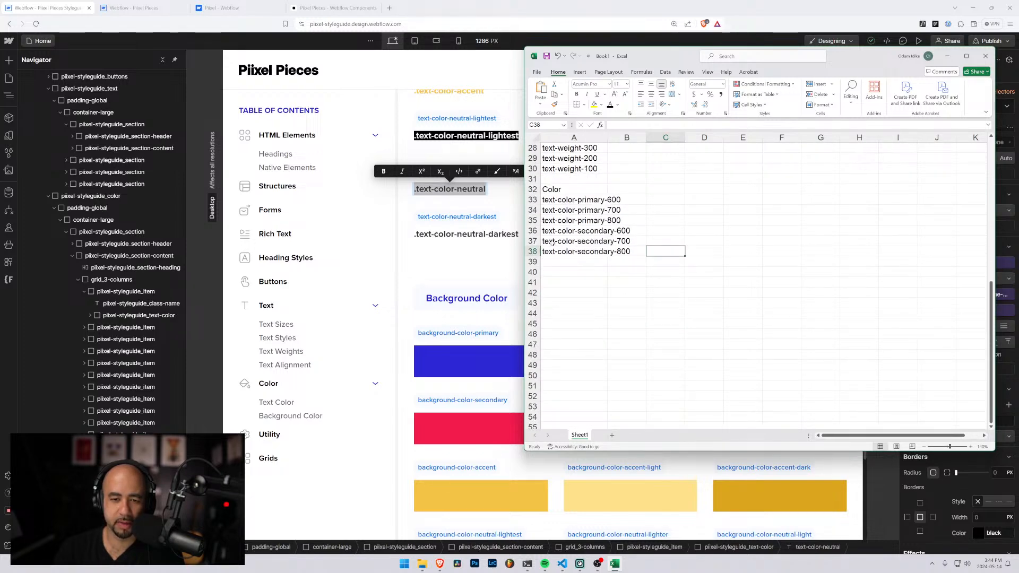
pyautogui.click(554, 251)
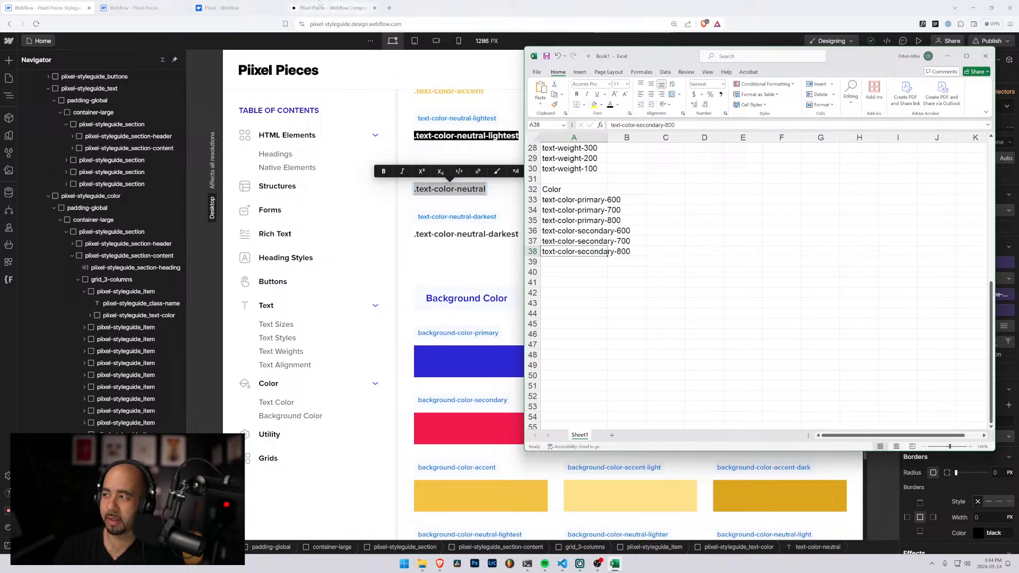
pyautogui.click(189, 7)
pyautogui.scroll(-3, 95, 219)
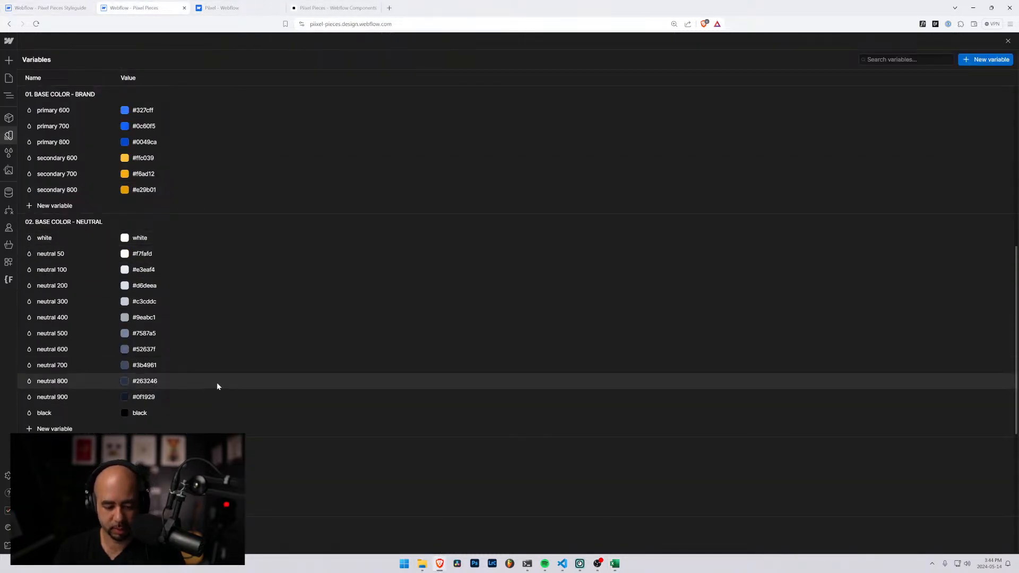
pyautogui.hotkey('alt', 'Tab')
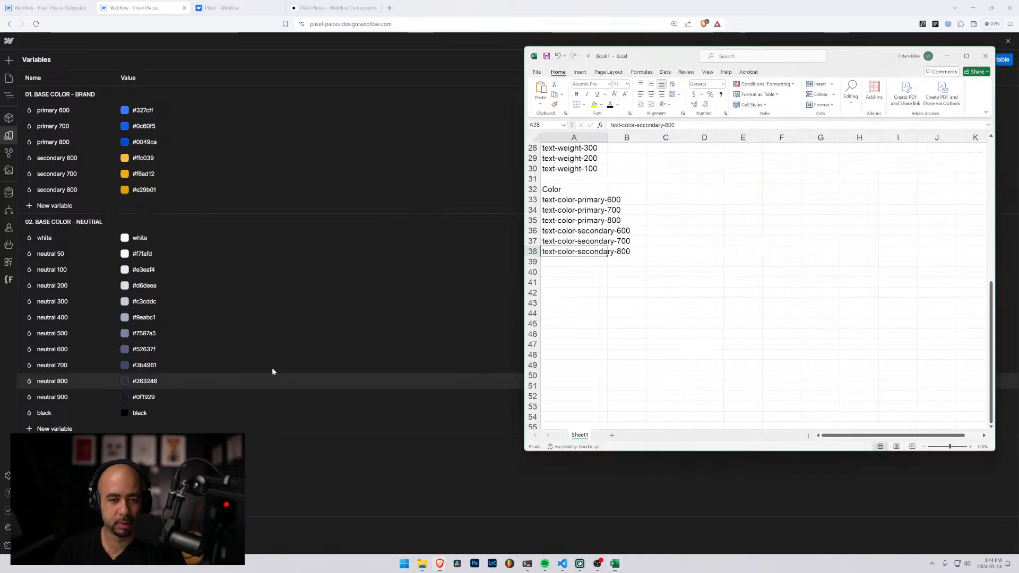
pyautogui.click(563, 263)
pyautogui.write('text-color-')
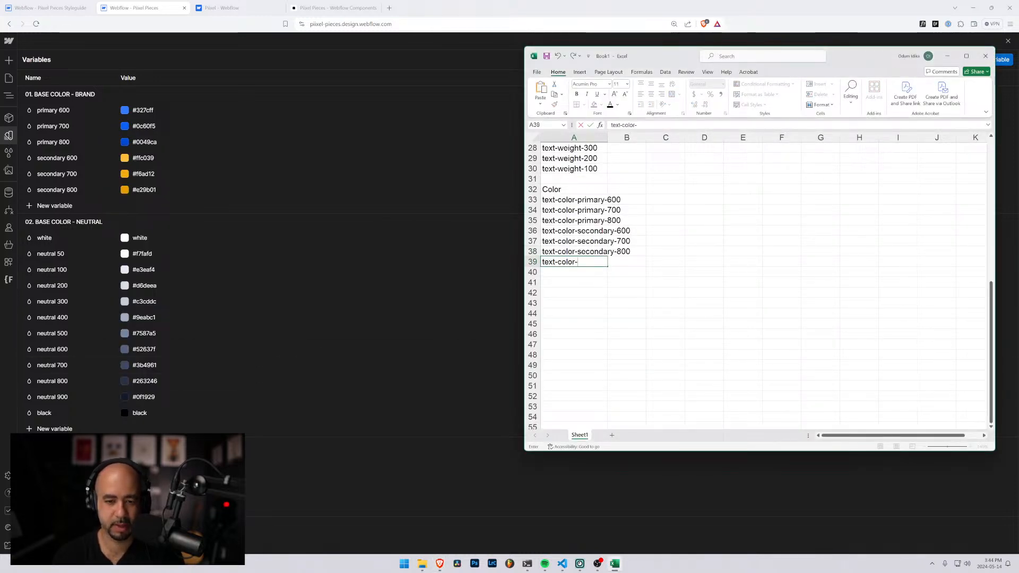
pyautogui.write('neutra')
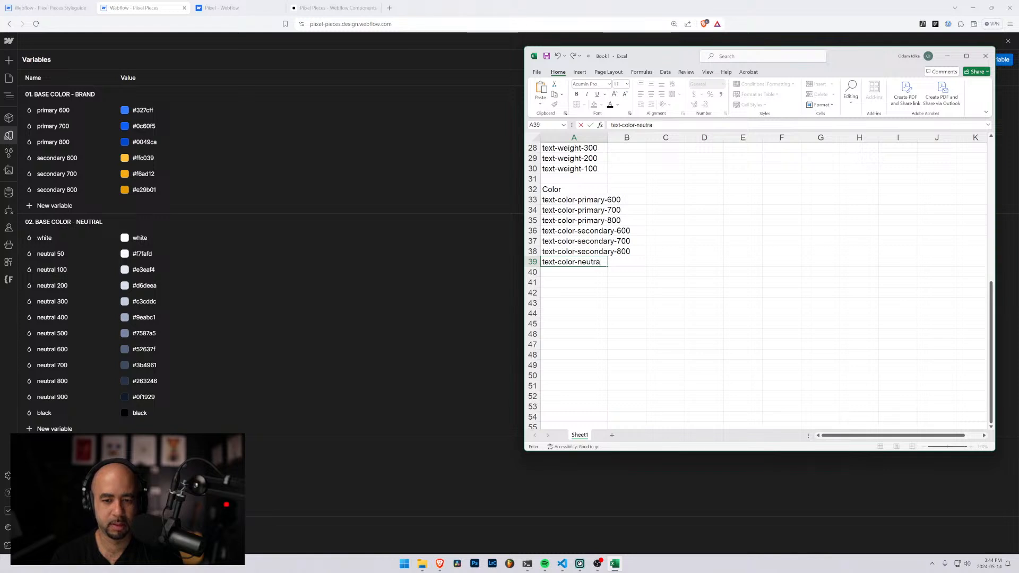
pyautogui.write('l-50')
pyautogui.press('Return')
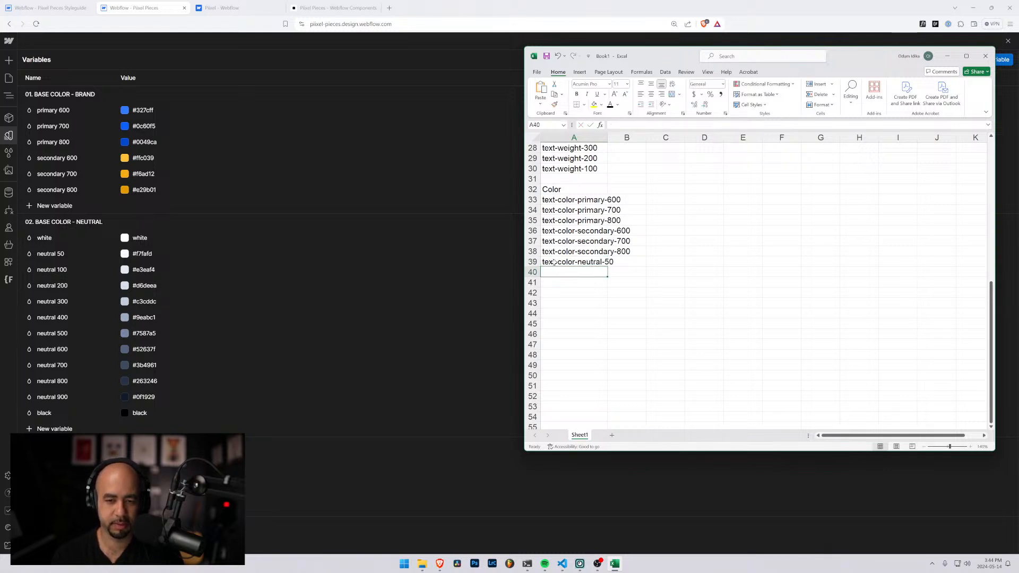
# Duplicate the neutral-50 class name into A40 and change it to text-color-neutral-100
pyautogui.press('Up')
pyautogui.hotkey('ctrl', 'c')
pyautogui.press('Down')
pyautogui.hotkey('ctrl', 'v')
pyautogui.write('neutral-50')
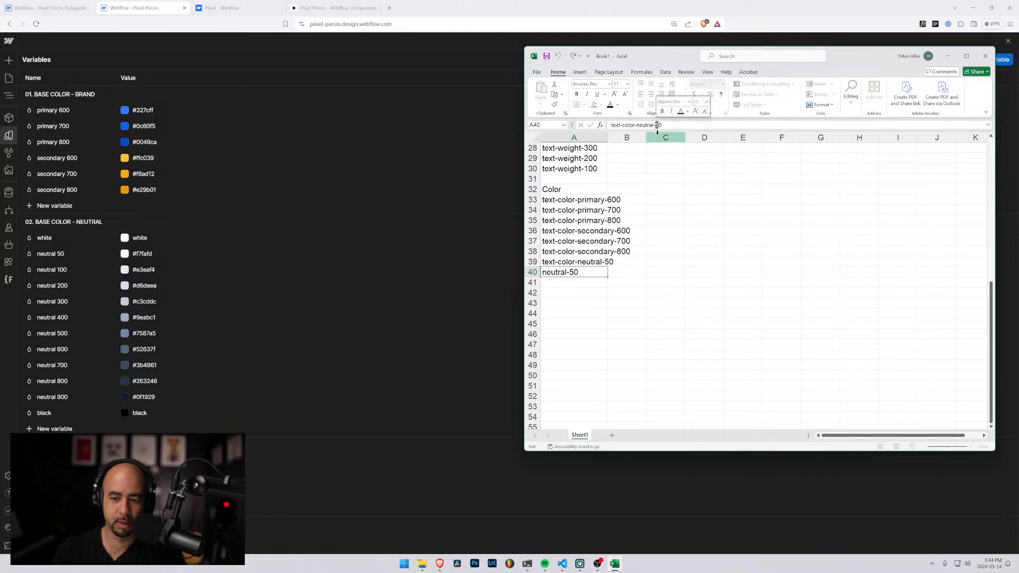
pyautogui.press('BackSpace')
pyautogui.press('BackSpace')
pyautogui.write('100')
pyautogui.press('Return')
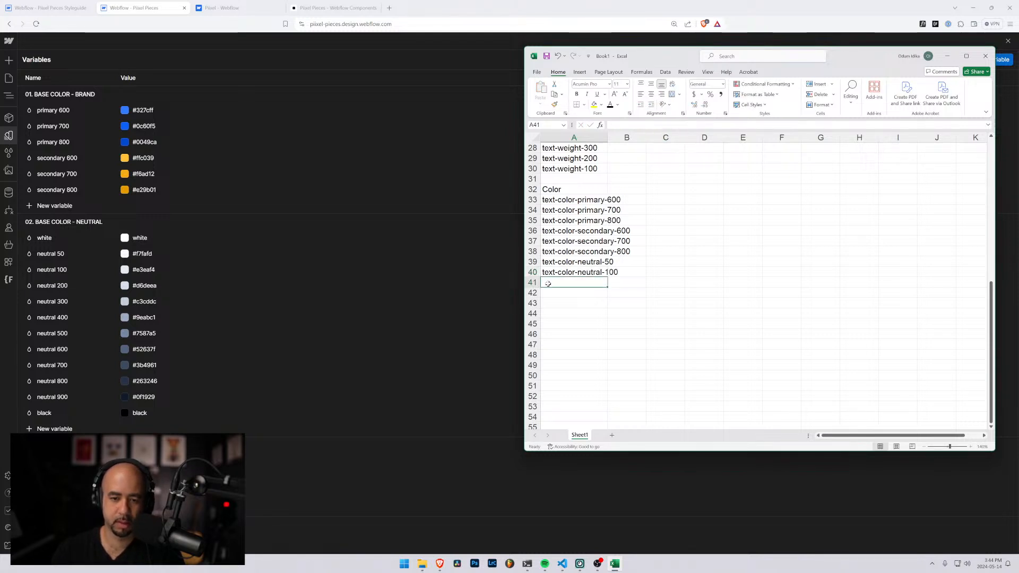
# Add text-color-neutral-200 in A41 from a copy of A40, and fill the series down to text-color-neutral-900 in A48
pyautogui.press('Up')
pyautogui.hotkey('ctrl', 'c')
pyautogui.press('Down')
pyautogui.hotkey('ctrl', 'v')
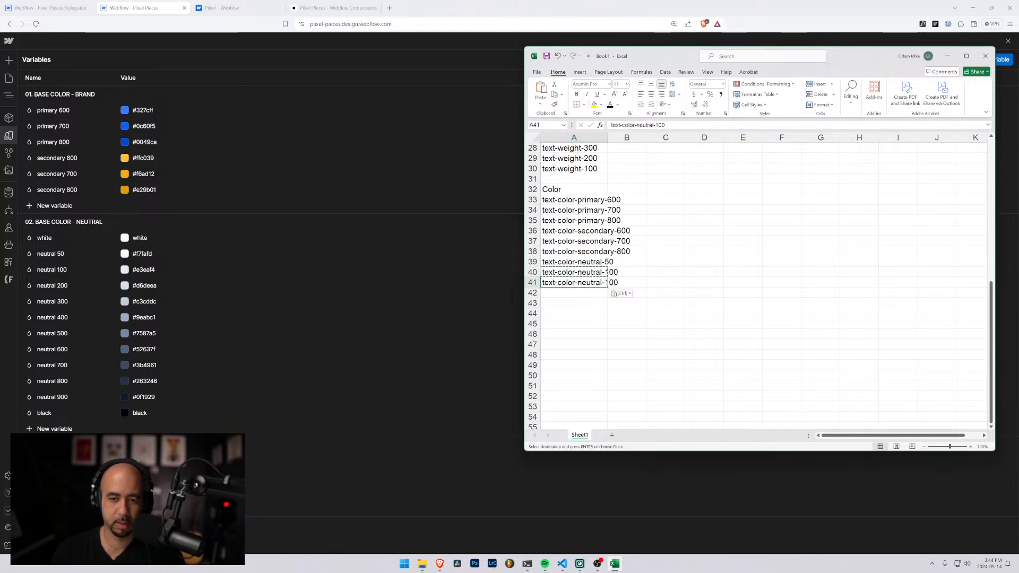
pyautogui.moveTo(655, 126); pyautogui.dragTo(658, 127)
pyautogui.write('2')
pyautogui.press('Return')
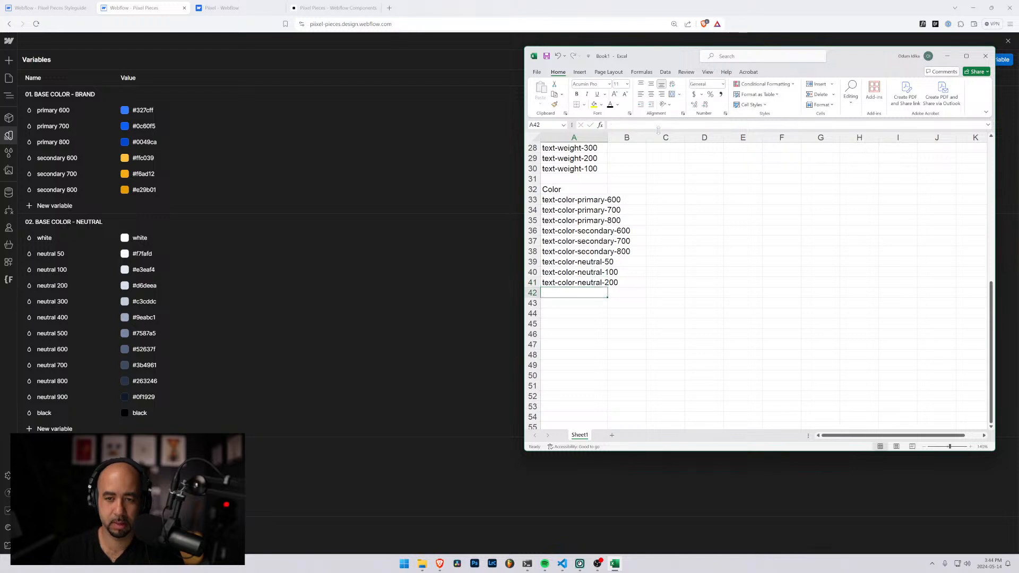
pyautogui.moveTo(550, 273); pyautogui.dragTo(604, 356)
pyautogui.click(555, 365)
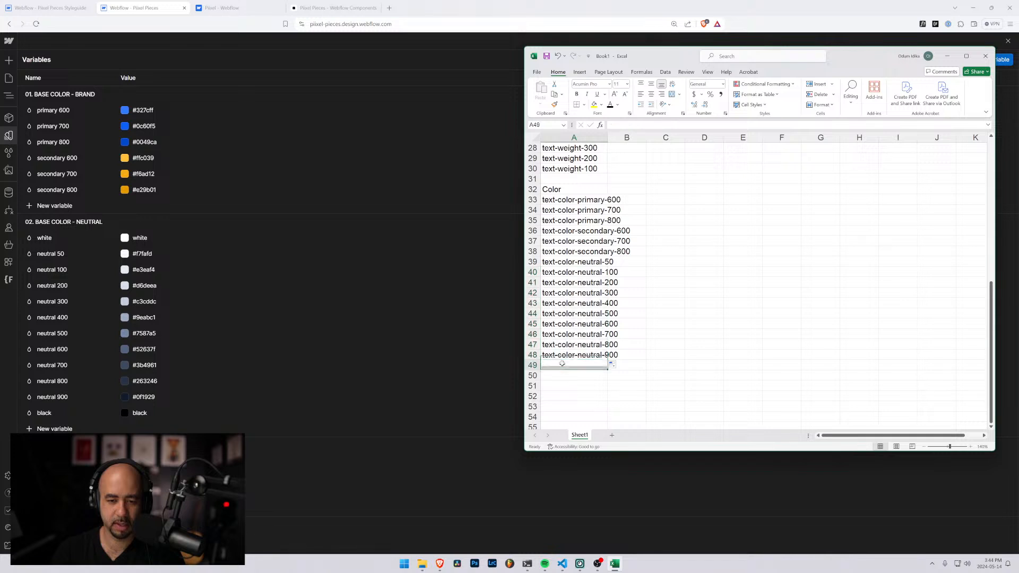
# Enter text-color-white in A49 and text-color-black in A50
pyautogui.write('text')
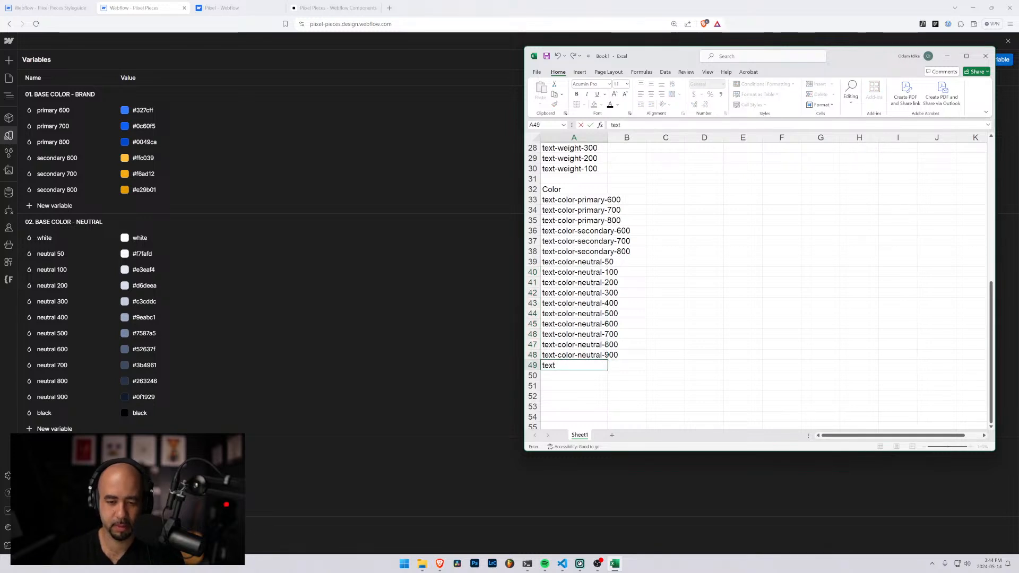
pyautogui.write('-color-white')
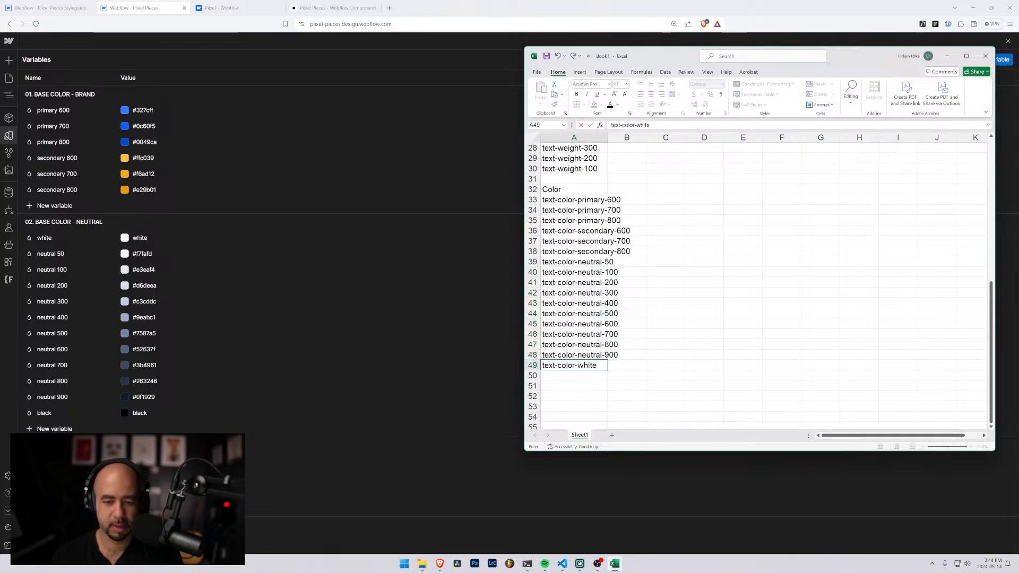
pyautogui.press('Return')
pyautogui.write('text-col')
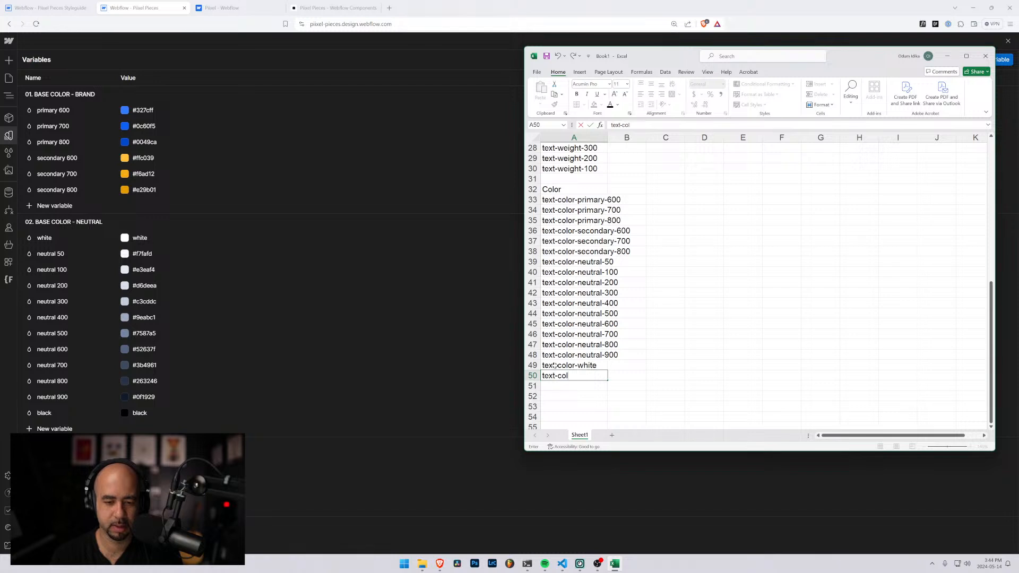
pyautogui.write('or-black')
pyautogui.press('Return')
# Review the size, weight and color class lists in the sheet, and reposition the Excel window beside the Webflow variables
pyautogui.scroll(4, 603, 245)
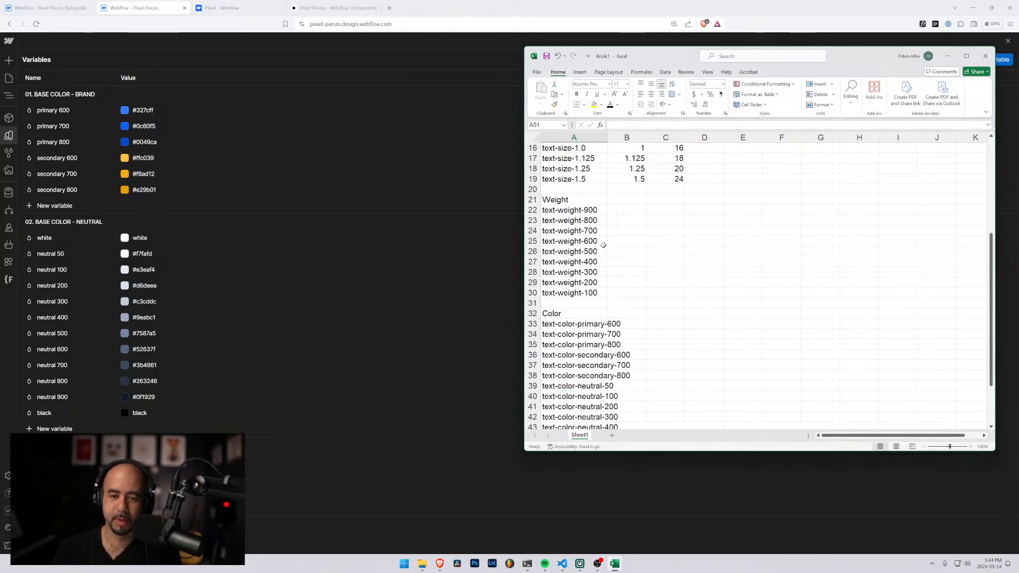
pyautogui.scroll(-4, 598, 242)
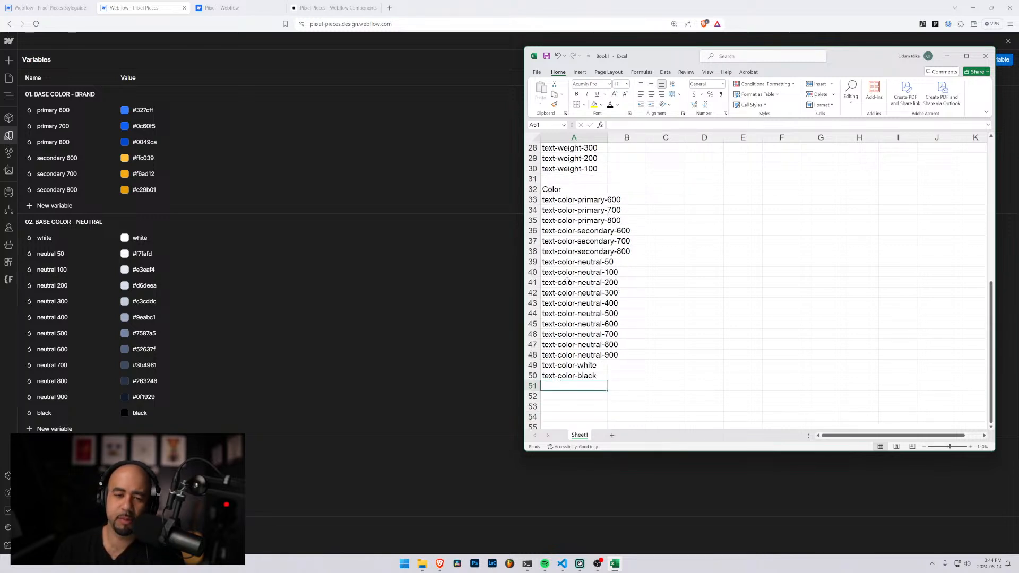
pyautogui.scroll(1, 576, 279)
pyautogui.scroll(-2, 568, 280)
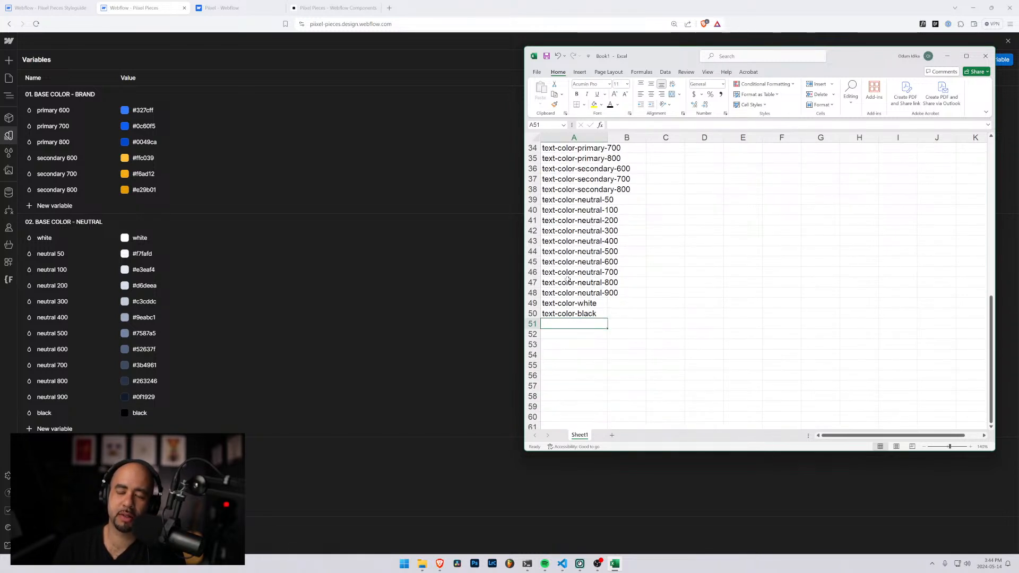
pyautogui.scroll(11, 598, 242)
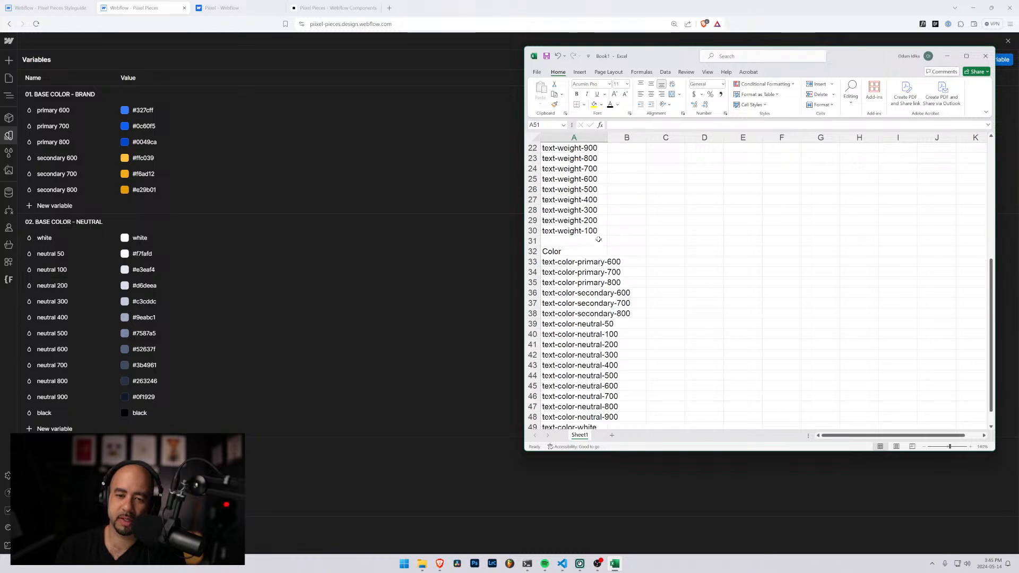
pyautogui.scroll(-5, 598, 242)
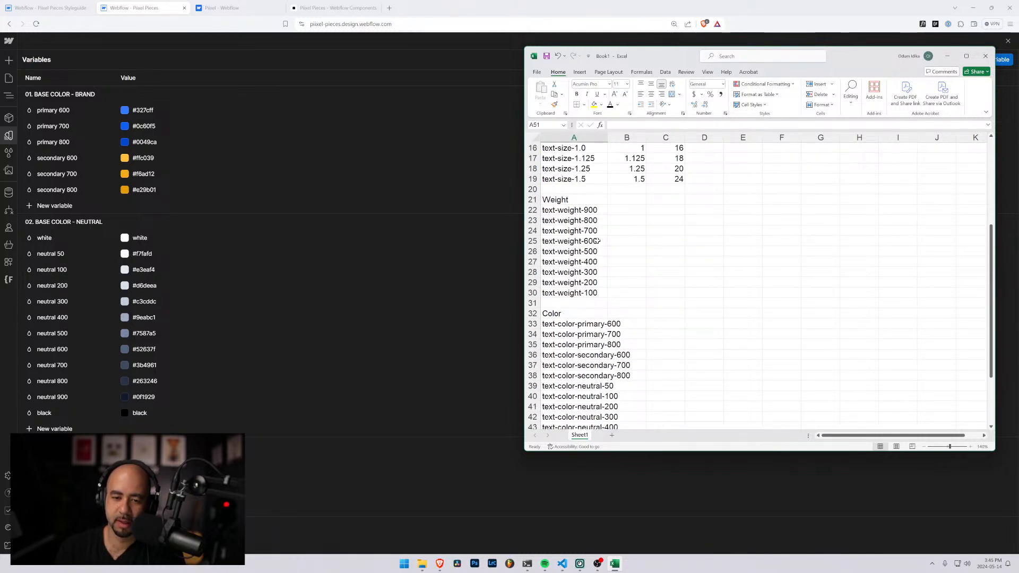
pyautogui.scroll(5, 598, 242)
pyautogui.scroll(-10, 597, 242)
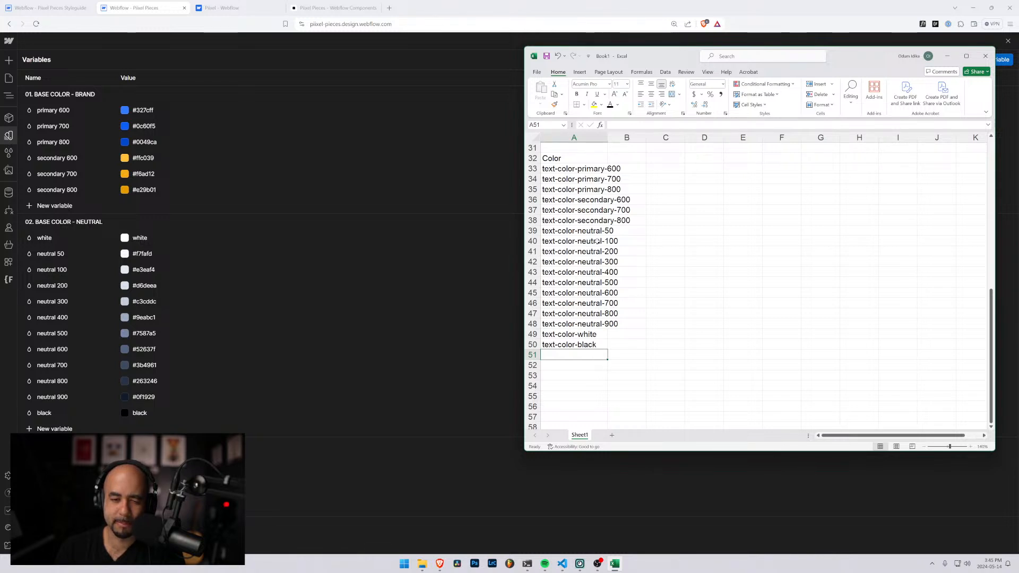
pyautogui.moveTo(681, 68); pyautogui.dragTo(723, 90)
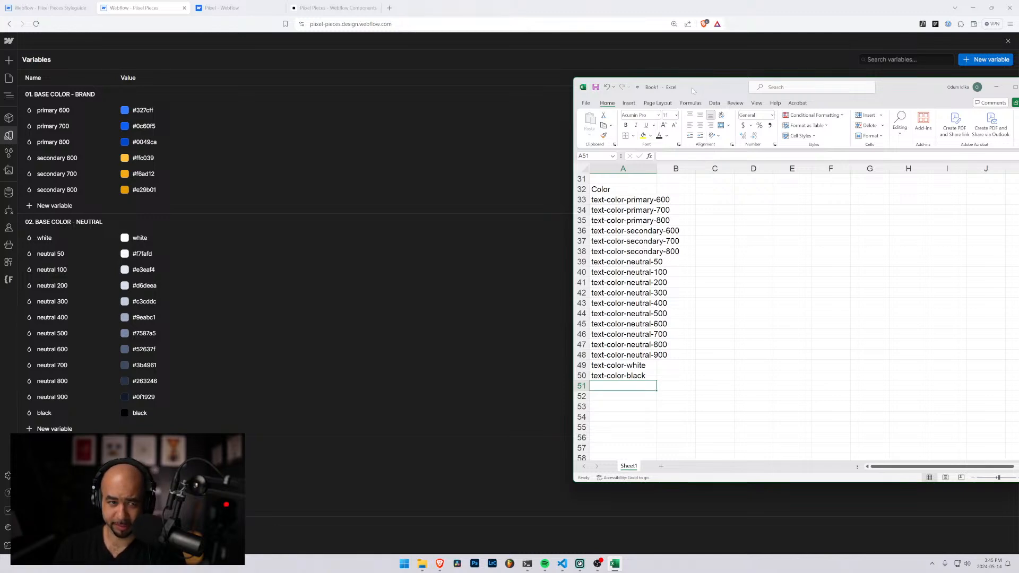
pyautogui.moveTo(693, 90); pyautogui.dragTo(660, 98)
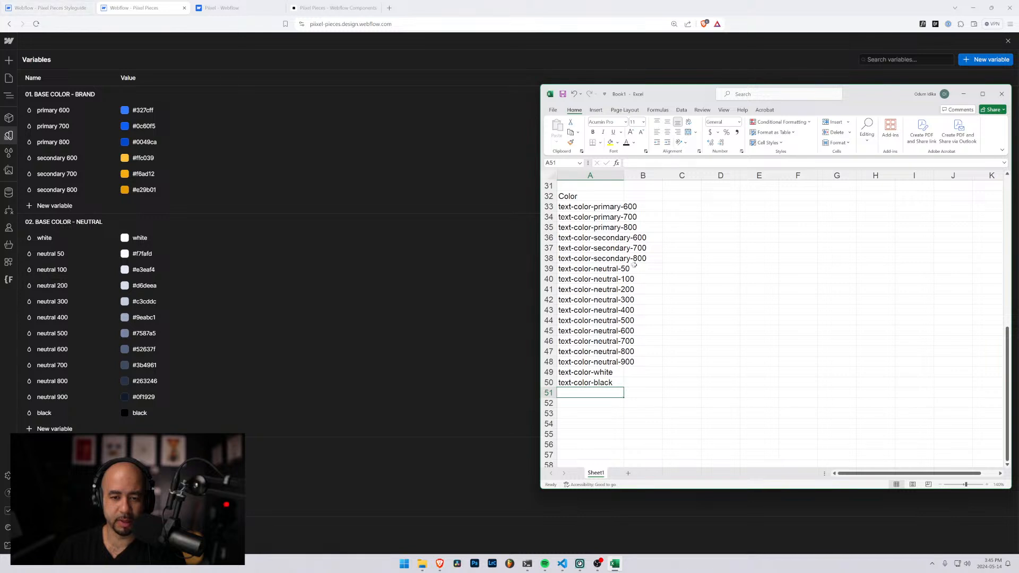
# Compare the sheet's Color list with the Background Color section of the Webflow styleguide, and return to the Excel sheet
pyautogui.click(568, 197)
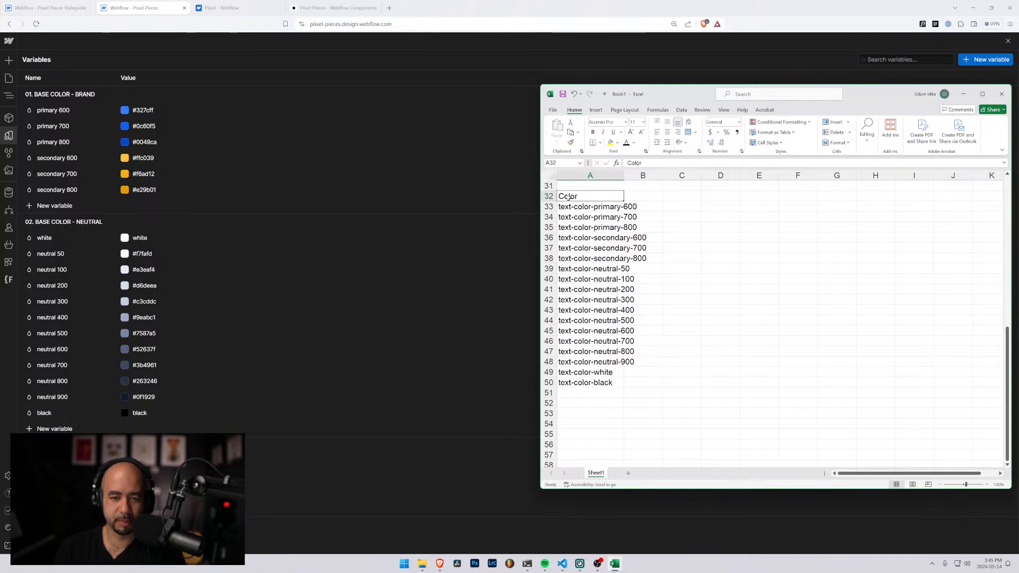
pyautogui.scroll(3, 568, 198)
pyautogui.scroll(-4, 577, 291)
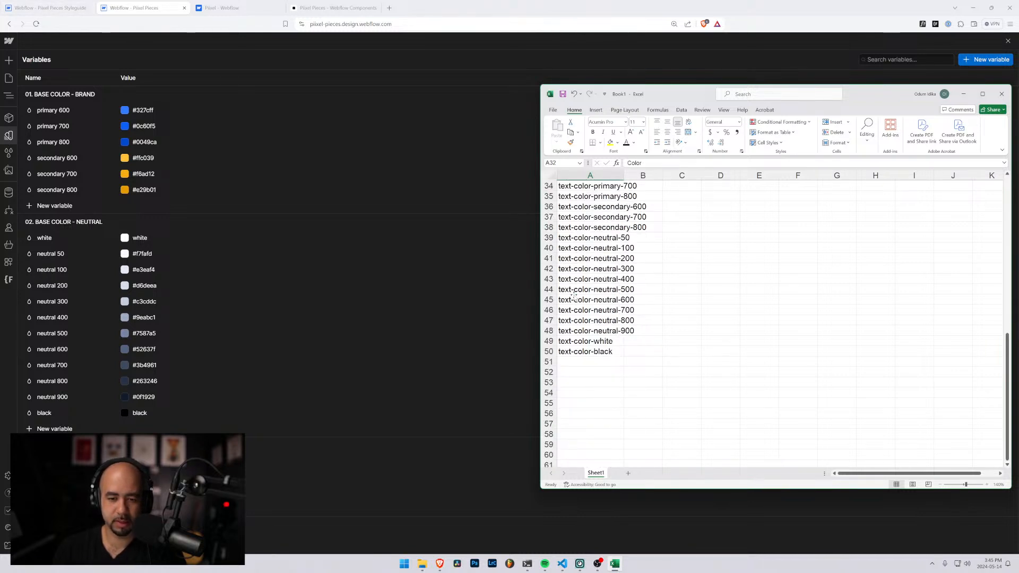
pyautogui.click(565, 369)
pyautogui.click(239, 9)
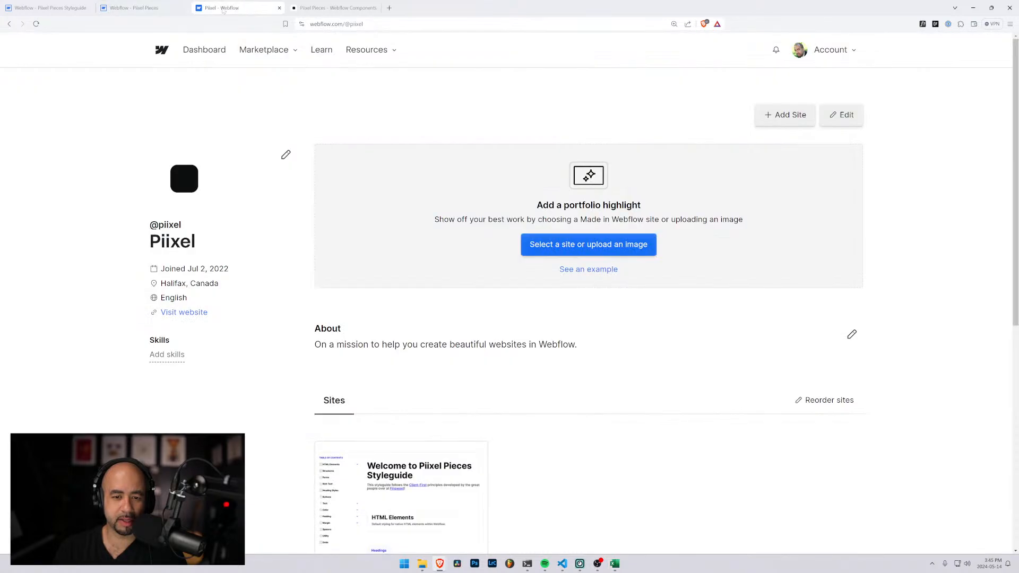
pyautogui.click(334, 8)
pyautogui.click(60, 3)
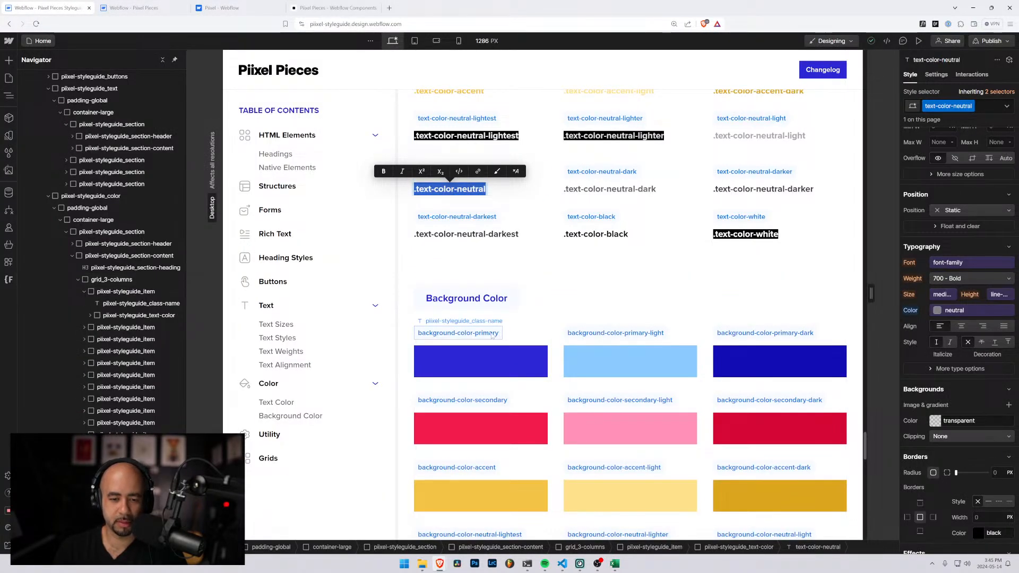
pyautogui.hotkey('alt', 'Tab')
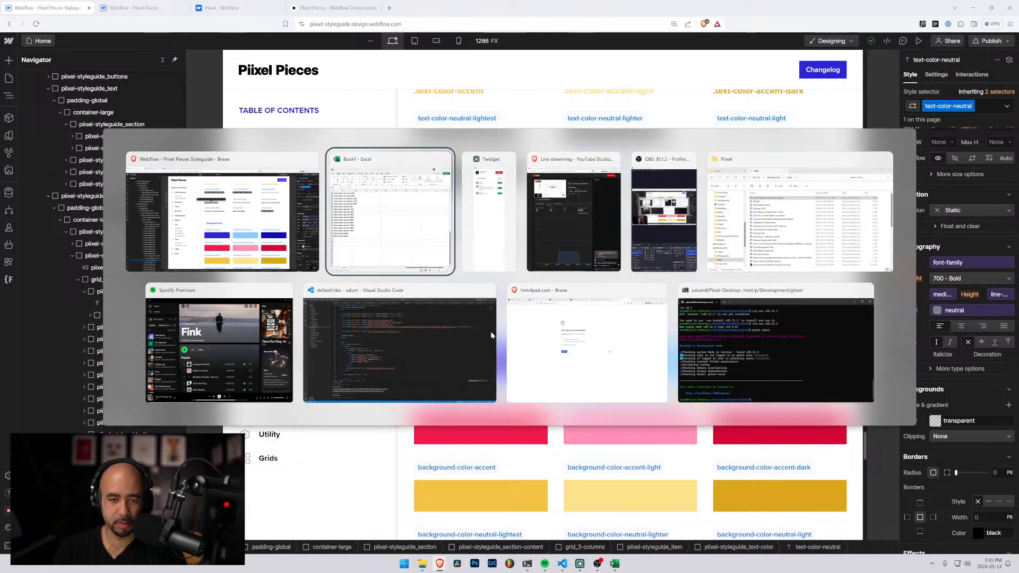
pyautogui.scroll(3, 569, 252)
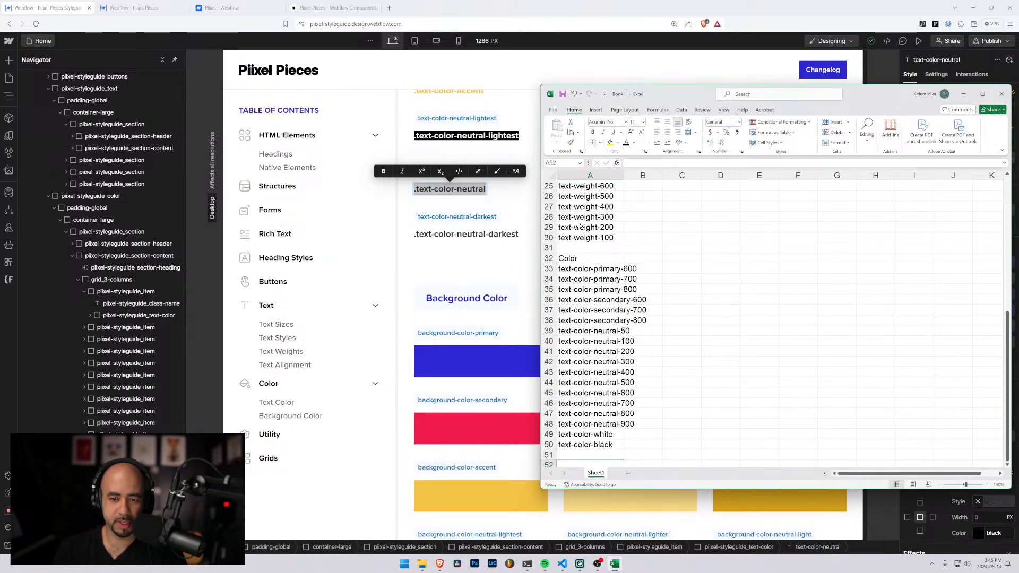
# Copy the text-color classes in A33:A50 into a new worksheet, starting at A1
pyautogui.scroll(-2, 568, 255)
pyautogui.moveTo(565, 206); pyautogui.dragTo(567, 382)
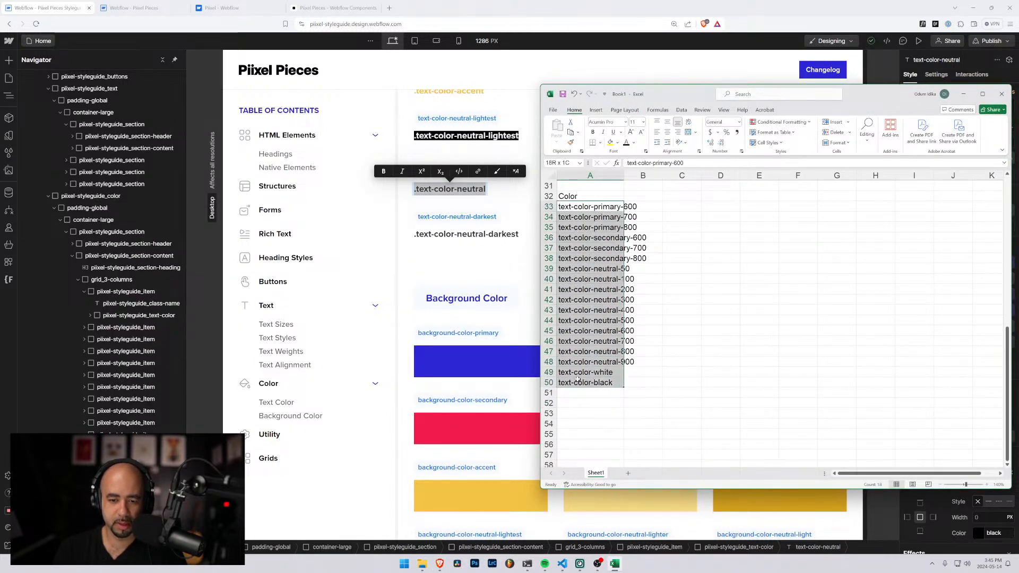
pyautogui.hotkey('ctrl', 'c')
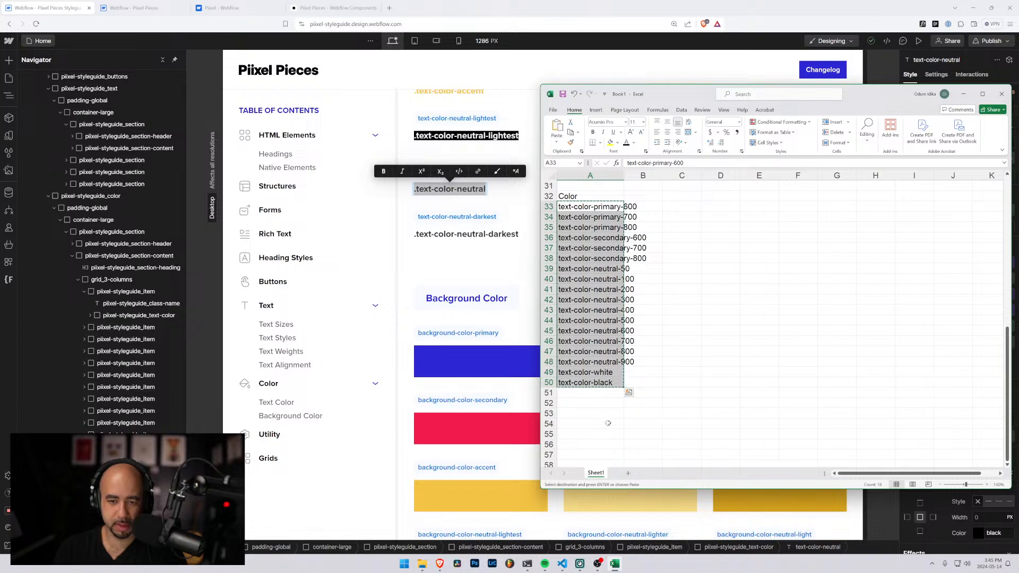
pyautogui.click(628, 473)
pyautogui.hotkey('ctrl', 'v')
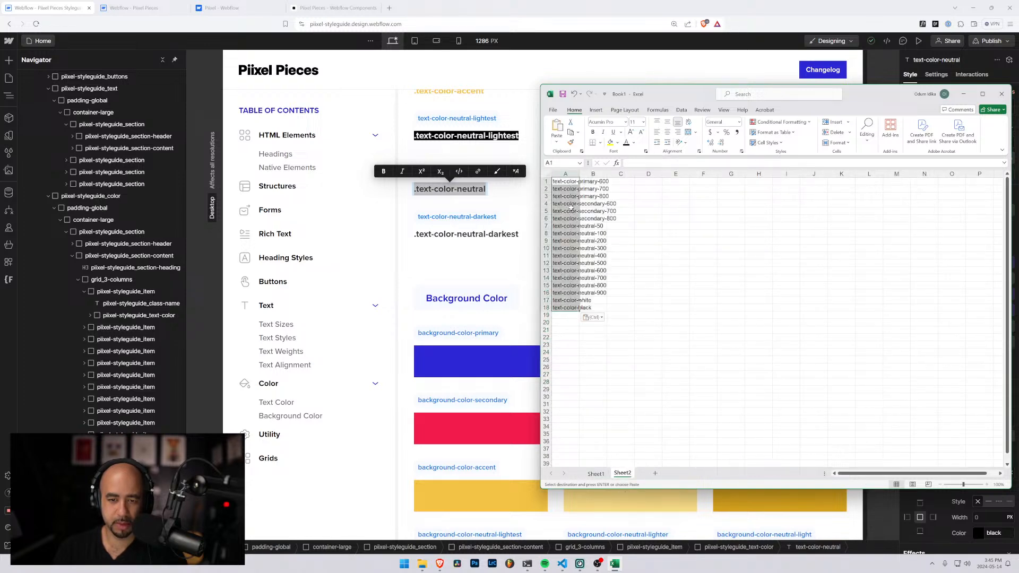
# Replace every "text" with "background" in the copied class list on the new worksheet
pyautogui.hotkey('ctrl', 'f')
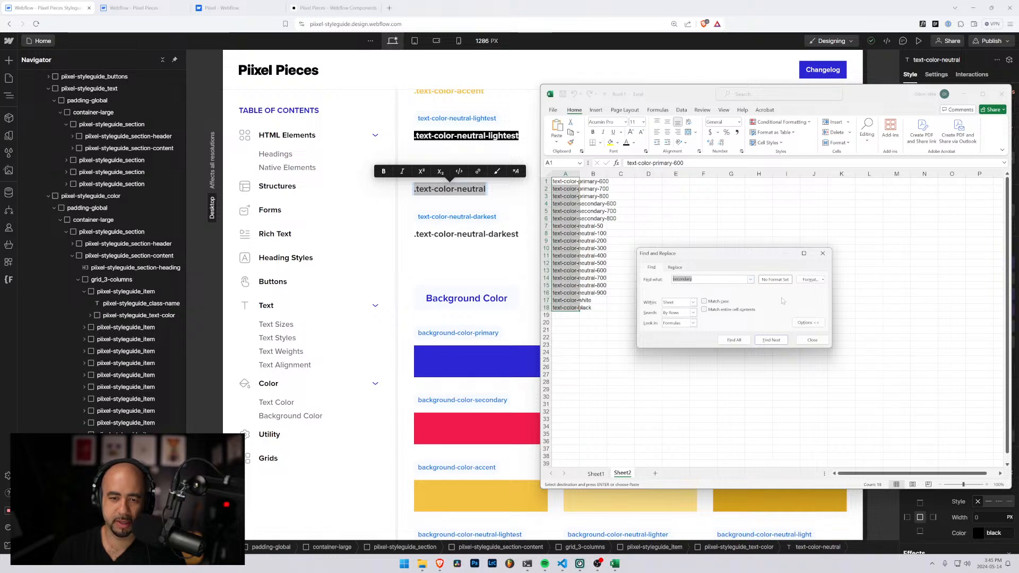
pyautogui.write('tex')
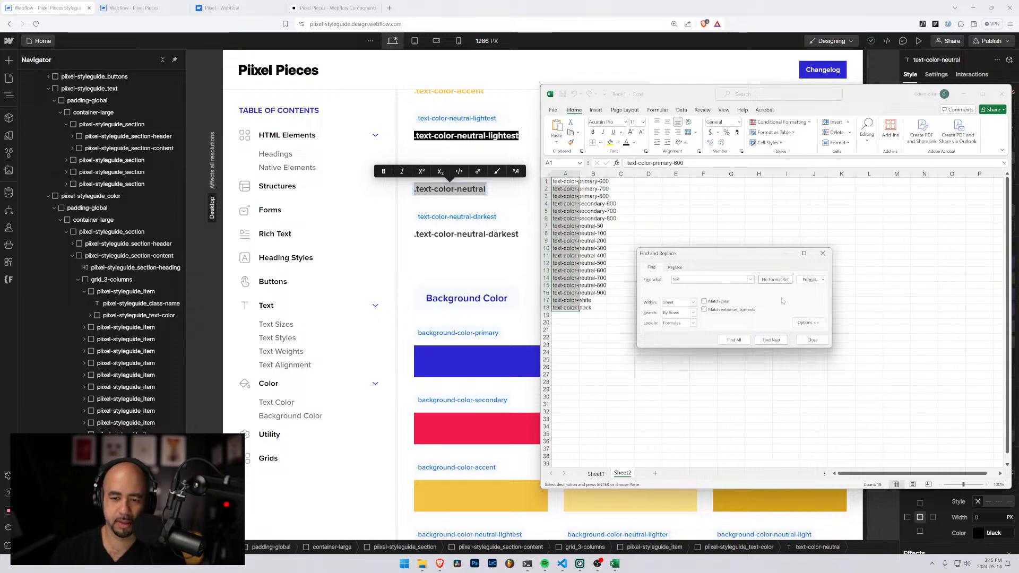
pyautogui.write('t')
pyautogui.click(675, 267)
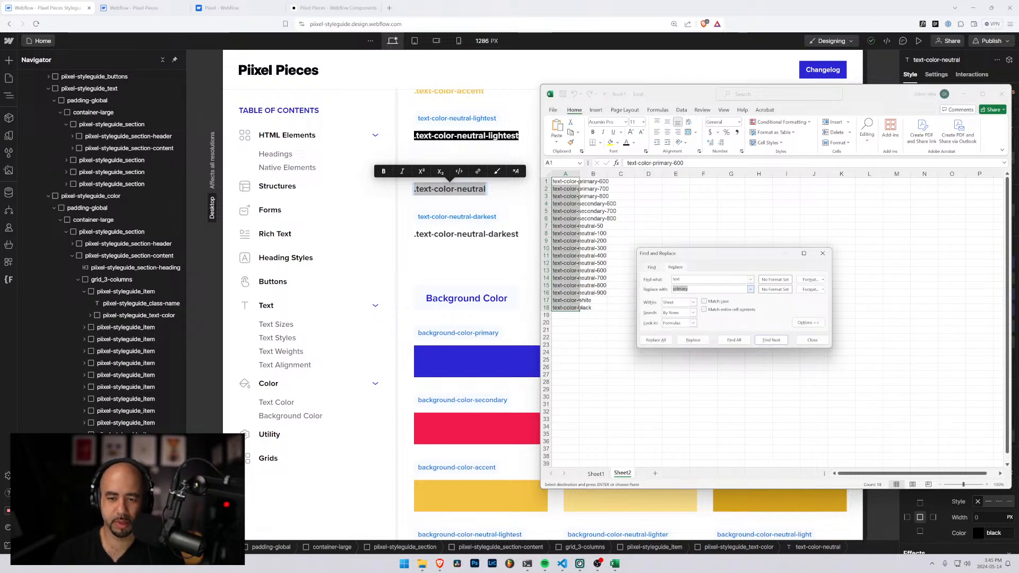
pyautogui.write('background')
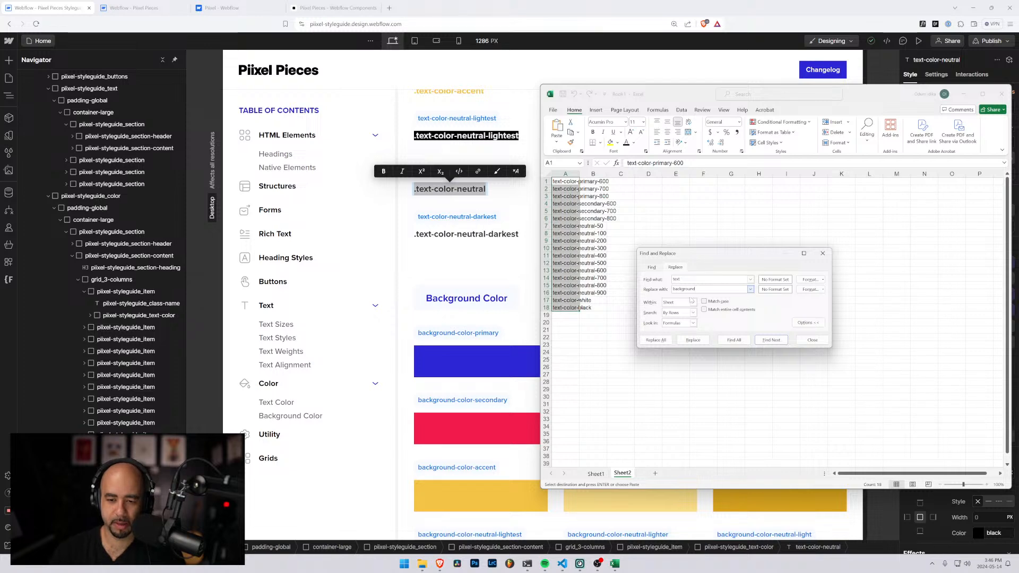
pyautogui.click(656, 339)
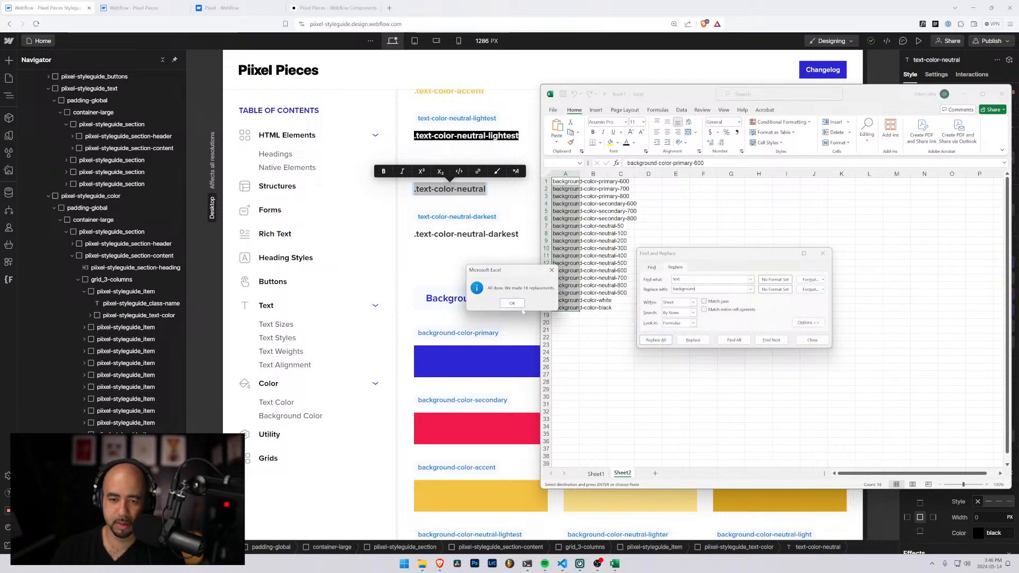
pyautogui.click(512, 303)
pyautogui.click(812, 339)
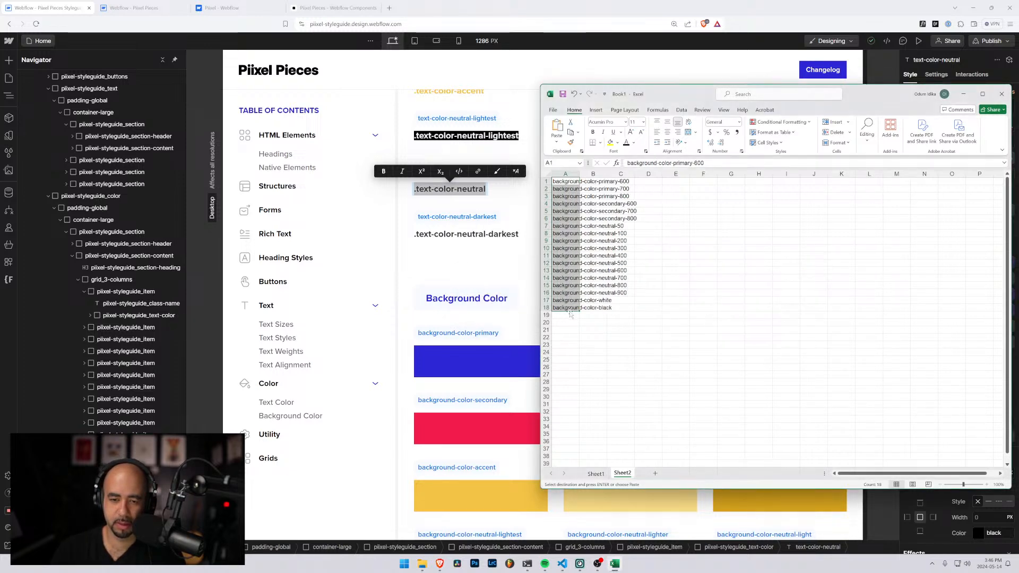
# Paste the background-color class list into Sheet1 starting at A51, directly below text-color-black, and check the combined color list
pyautogui.click(595, 473)
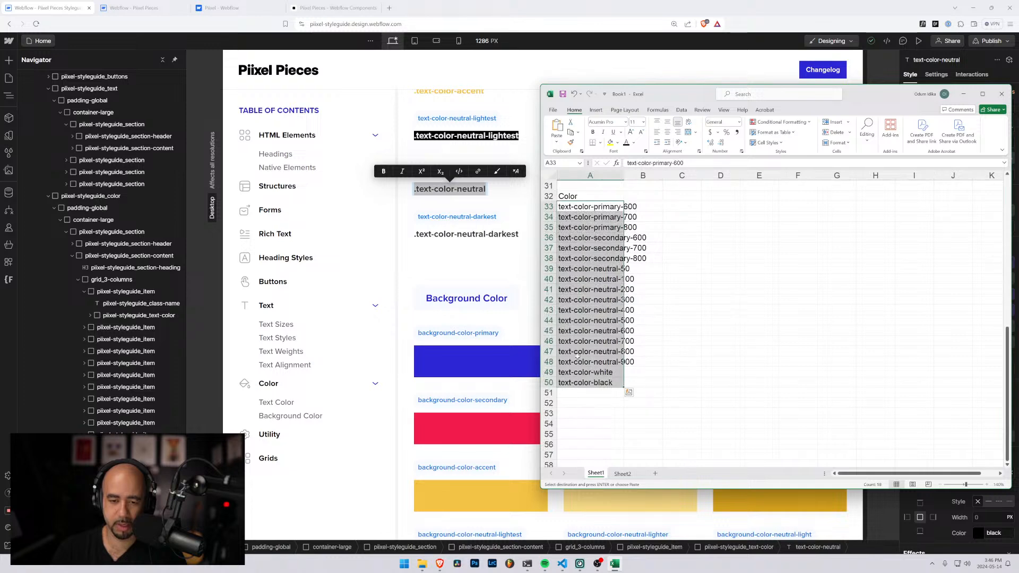
pyautogui.click(583, 392)
pyautogui.hotkey('ctrl', 'v')
pyautogui.scroll(-2, 629, 379)
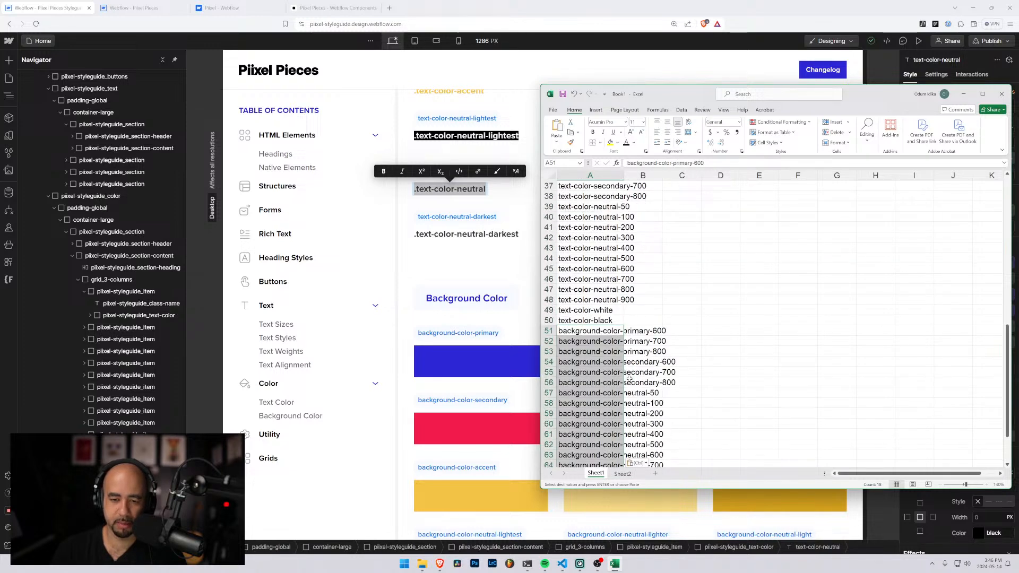
pyautogui.scroll(2, 629, 378)
pyautogui.click(671, 352)
pyautogui.scroll(-4, 670, 352)
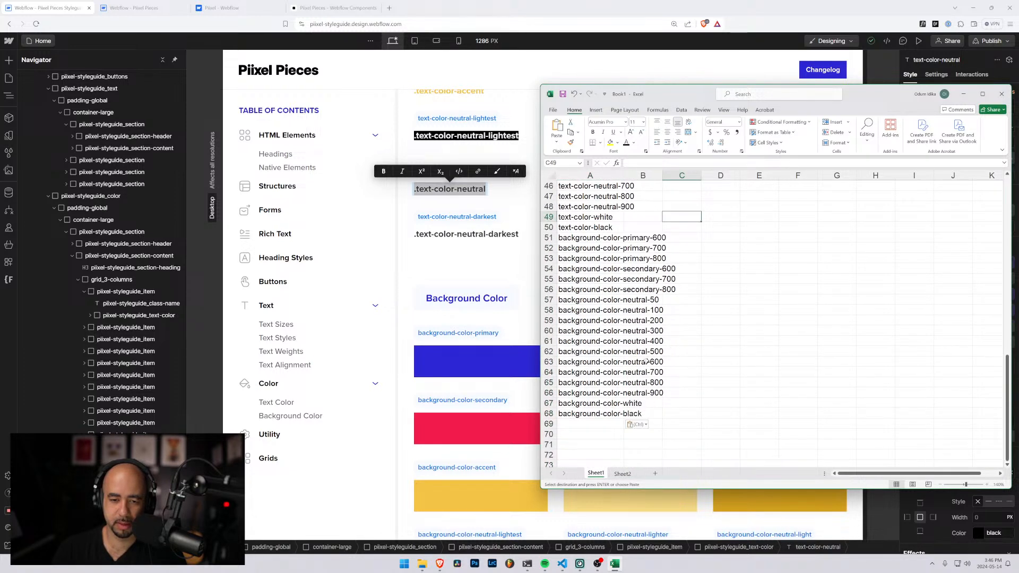
pyautogui.scroll(7, 637, 360)
pyautogui.scroll(-4, 605, 354)
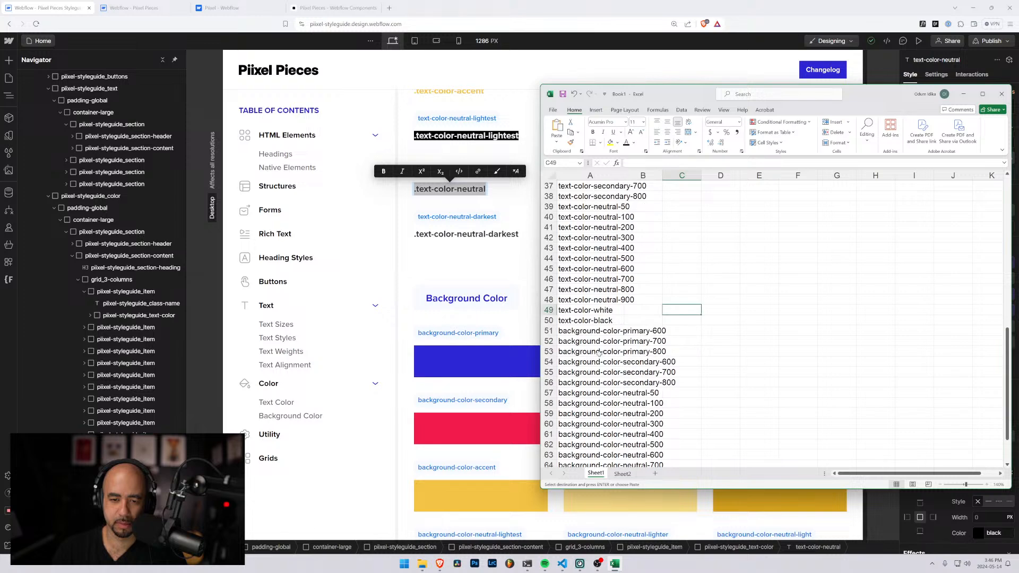
pyautogui.scroll(-4, 599, 353)
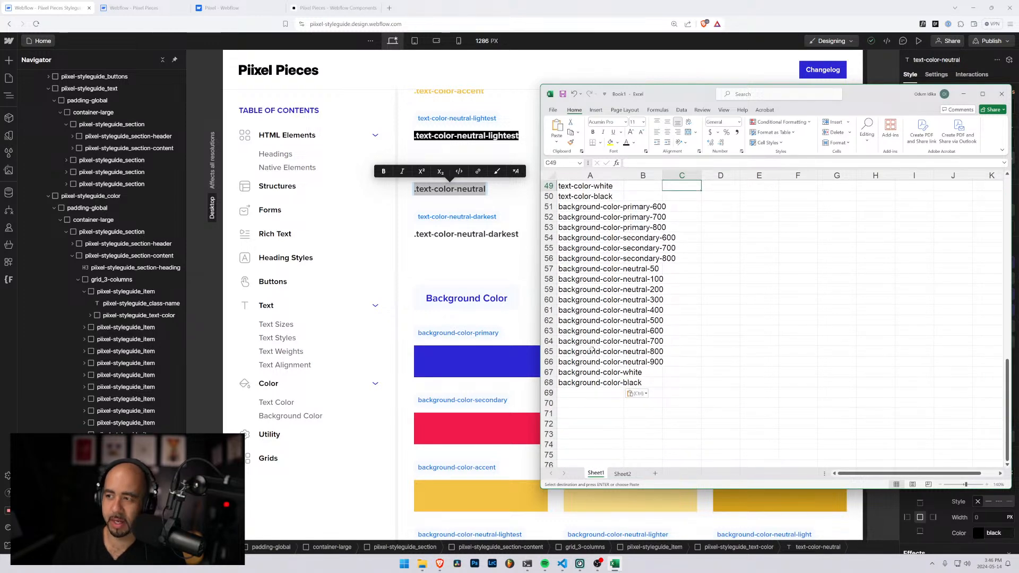
# Switch to the Webflow styleguide and review its Utility classes and Grids sections
pyautogui.click(463, 253)
pyautogui.scroll(-12, 470, 278)
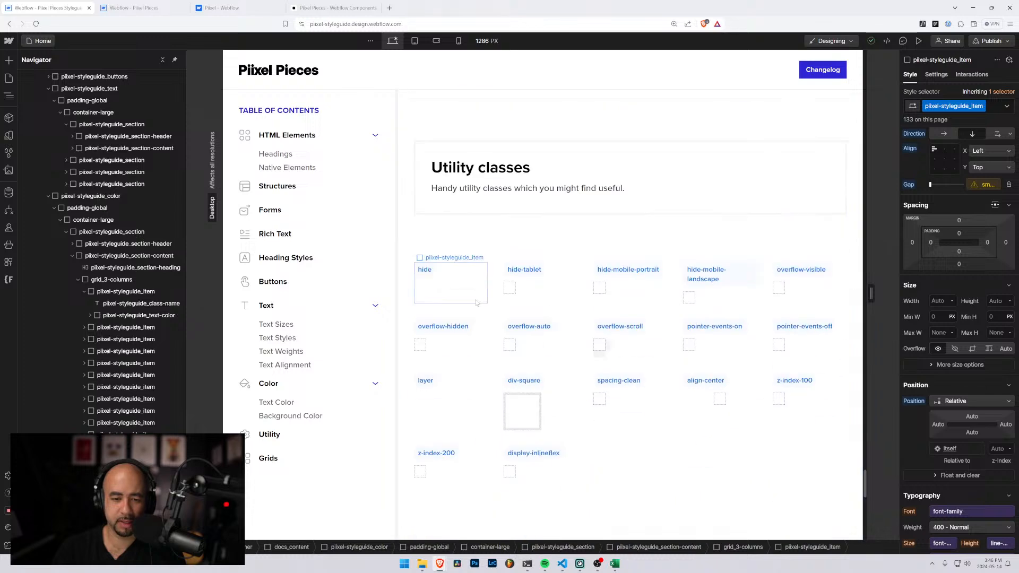
pyautogui.scroll(-3, 437, 361)
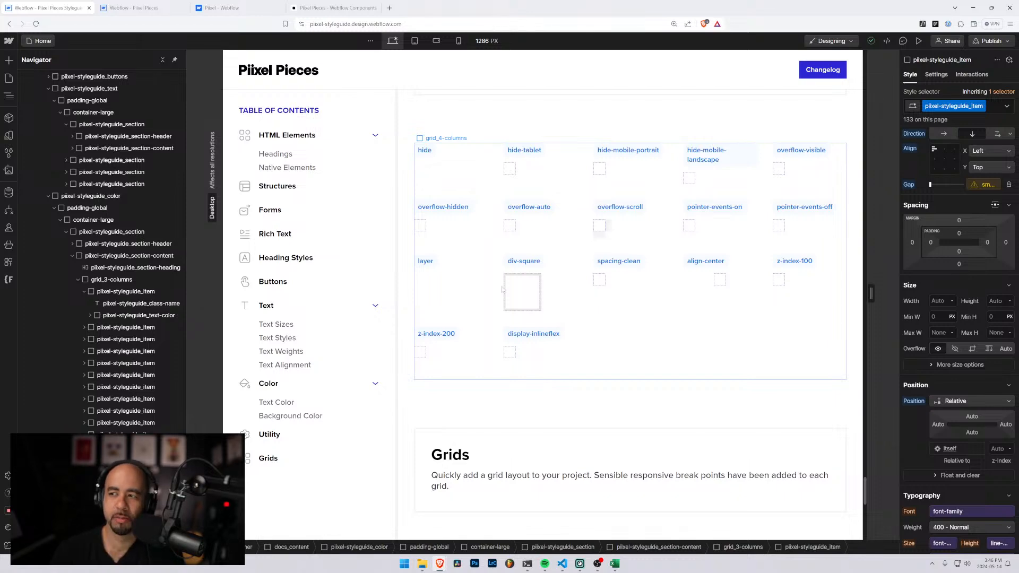
pyautogui.scroll(-4, 503, 290)
pyautogui.scroll(-5, 478, 289)
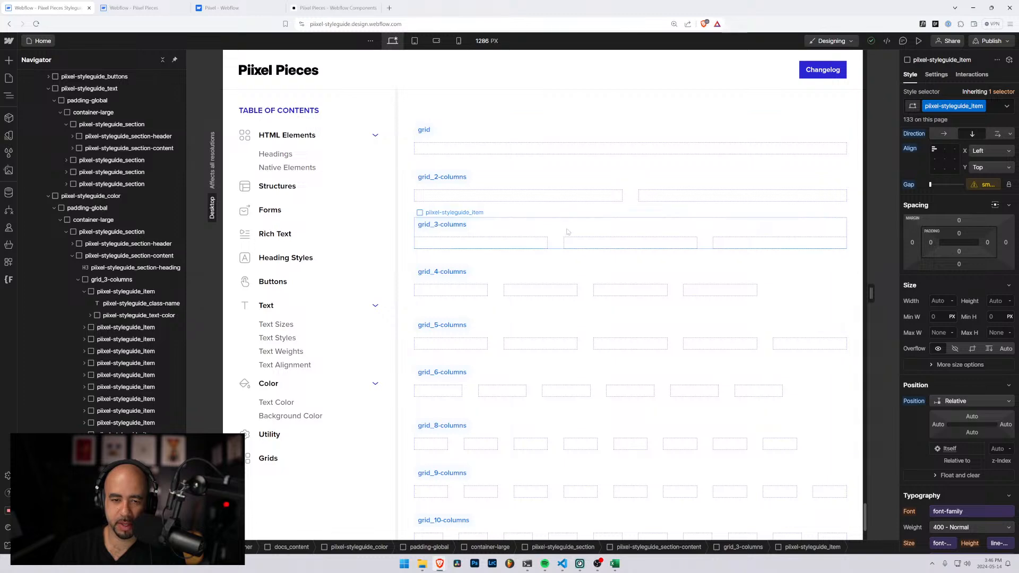
pyautogui.scroll(-3, 568, 236)
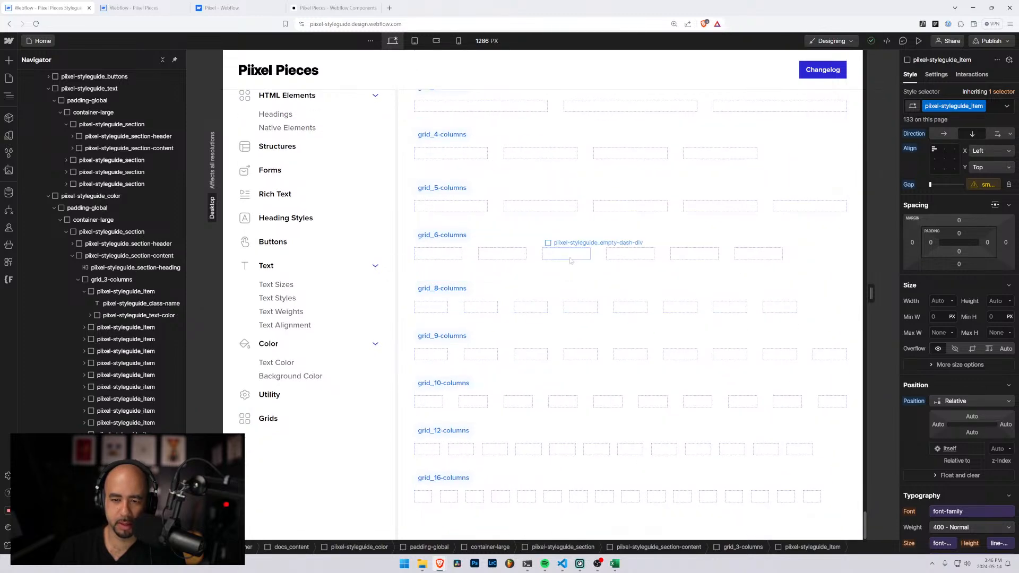
# Inspect the grid_8-columns and grid_6-columns elements, and preview the page at the tablet breakpoint before returning to desktop
pyautogui.click(560, 310)
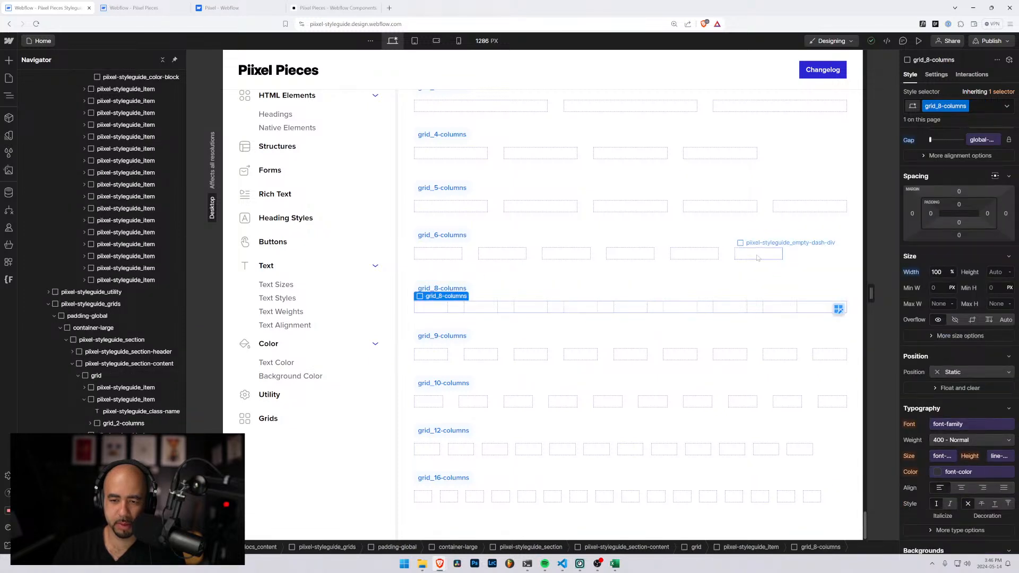
pyautogui.click(724, 259)
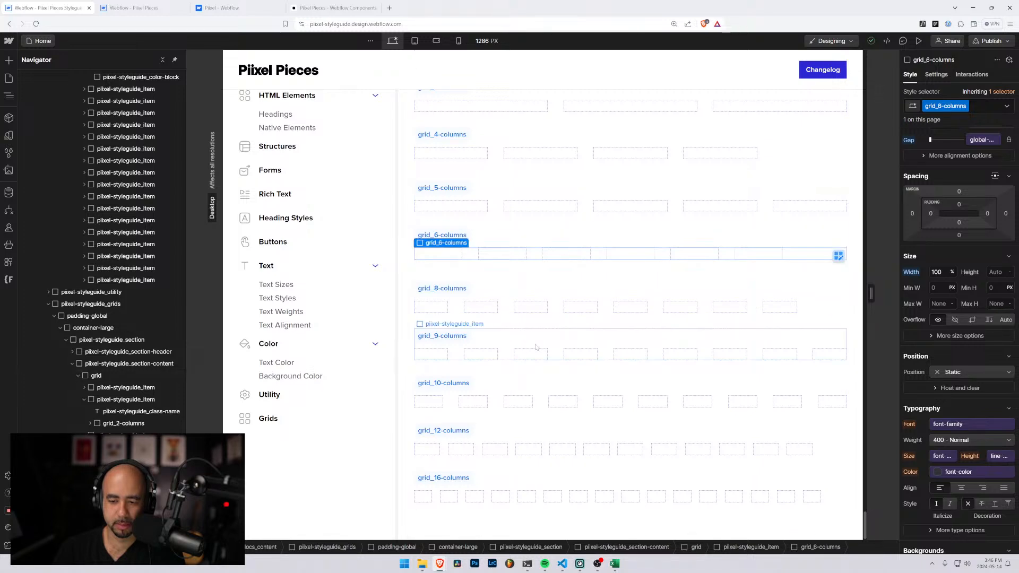
pyautogui.scroll(3, 554, 345)
pyautogui.scroll(1, 554, 346)
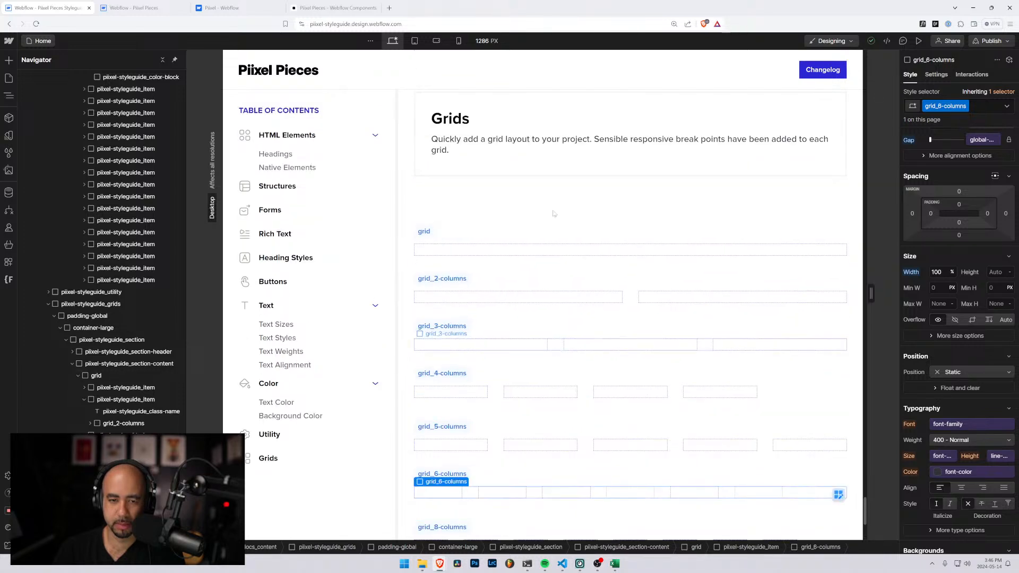
pyautogui.click(415, 41)
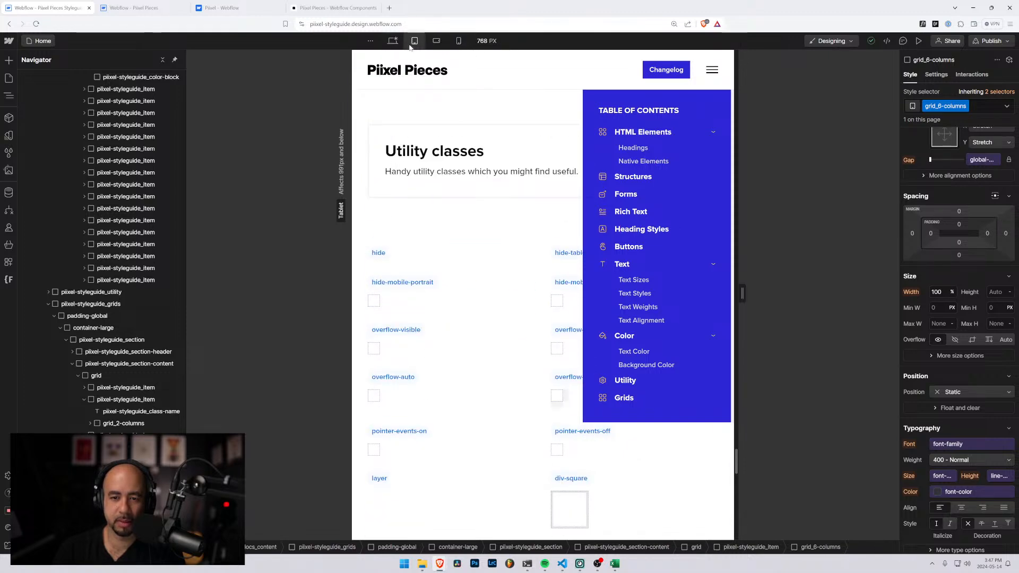
pyautogui.click(393, 41)
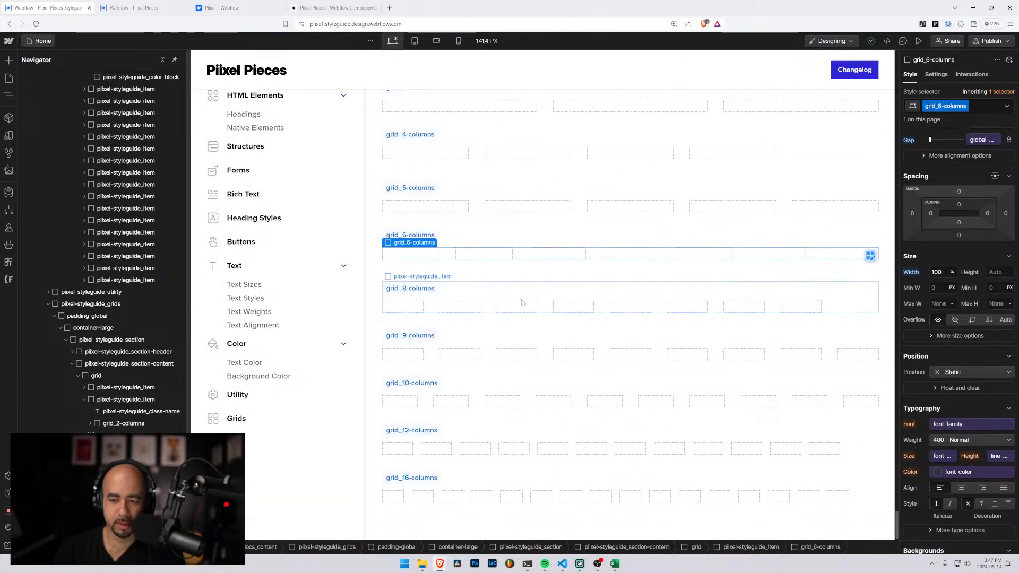
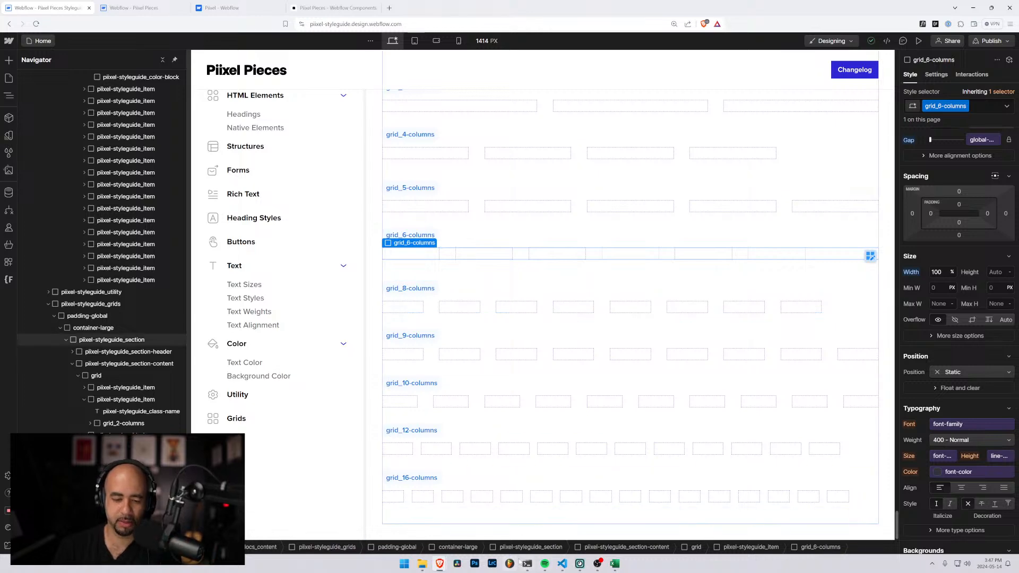
pyautogui.moveTo(609, 566)
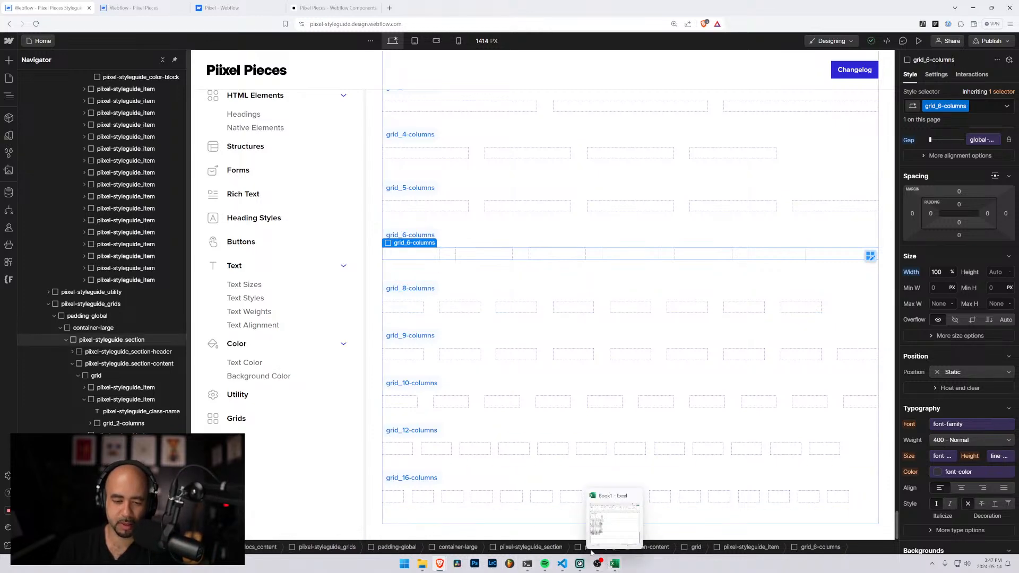
pyautogui.scroll(3, 508, 375)
pyautogui.scroll(-2, 508, 375)
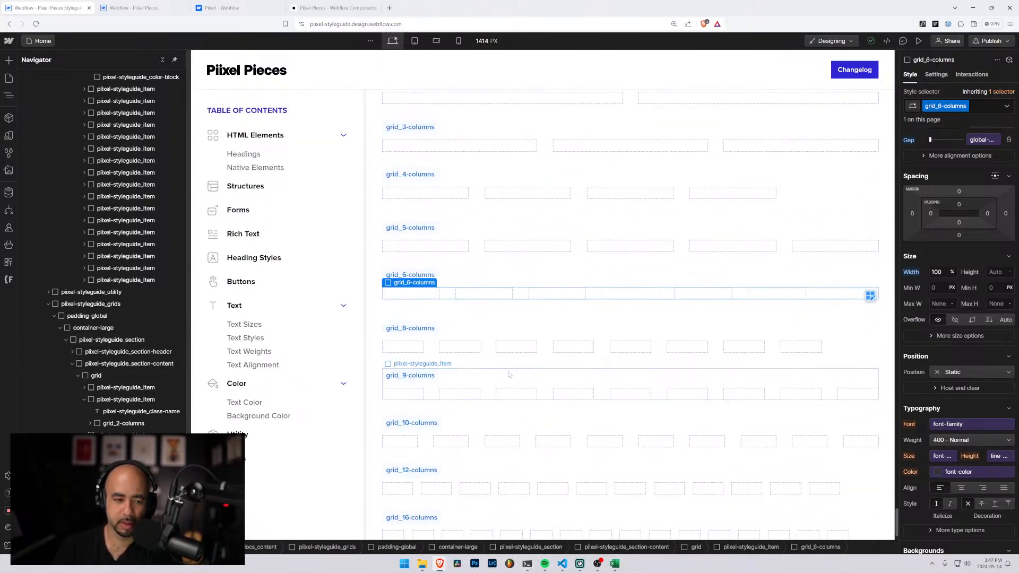
pyautogui.scroll(-1, 509, 374)
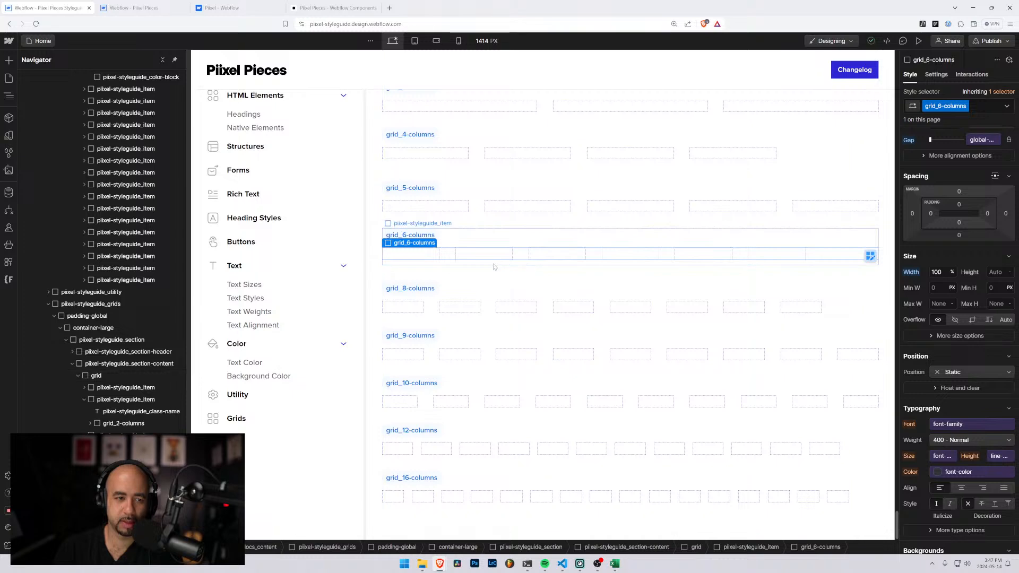
pyautogui.scroll(1, 494, 266)
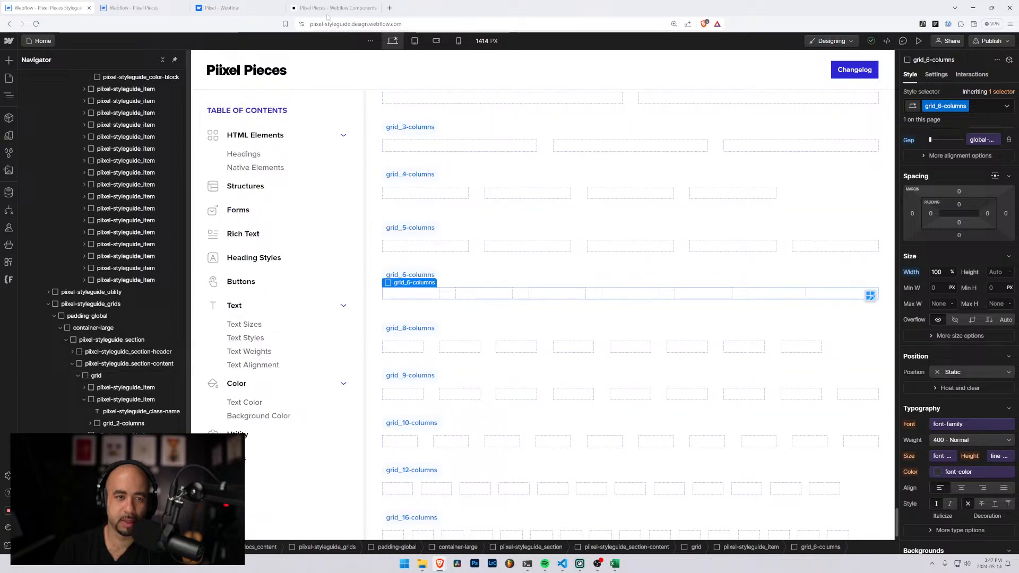
# Switch to the Excel workbook and add the heading Layout in A70 and the heading Grid in A72 of Sheet1
pyautogui.click(615, 565)
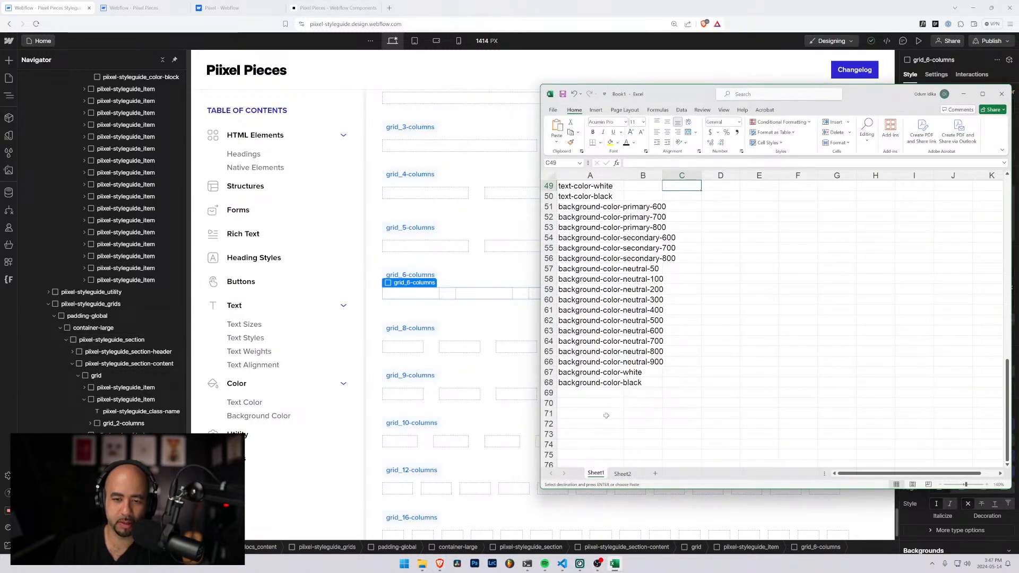
pyautogui.scroll(16, 606, 415)
pyautogui.scroll(-3, 591, 248)
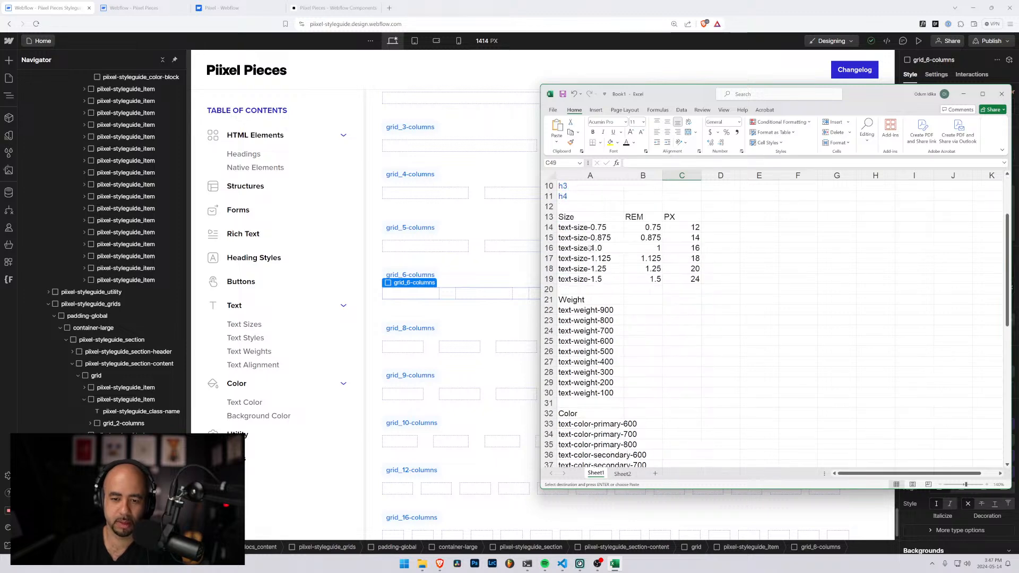
pyautogui.scroll(-16, 591, 248)
pyautogui.click(577, 312)
pyautogui.hotkey('ctrl', 'v')
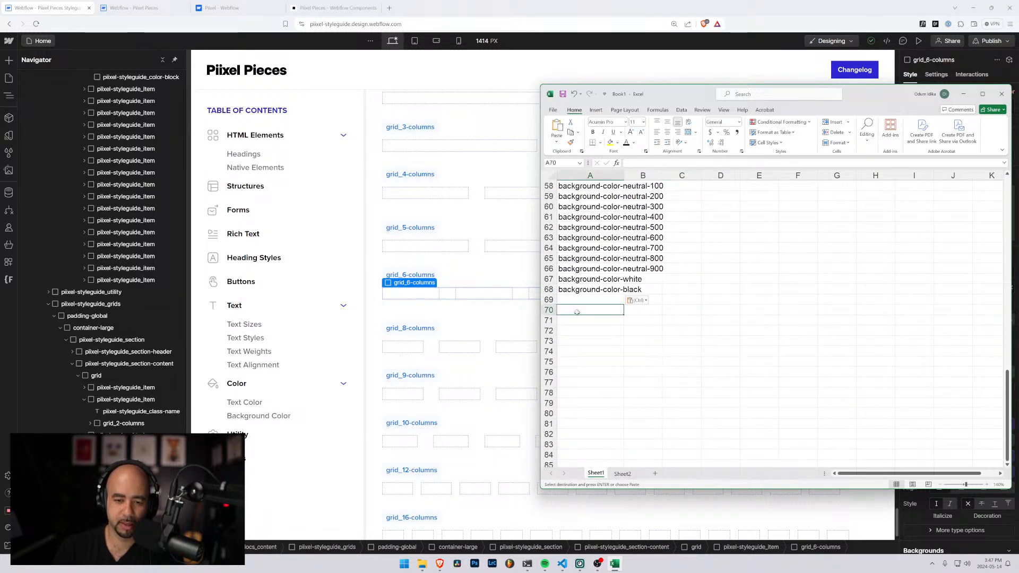
pyautogui.write('Layout')
pyautogui.press('Return')
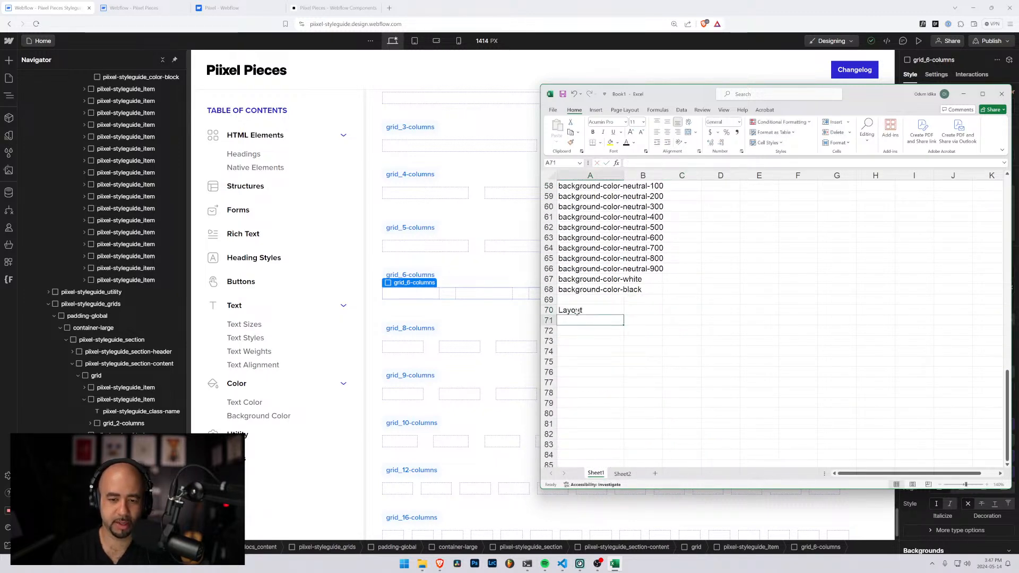
pyautogui.press('Return')
pyautogui.write('Grid')
pyautogui.press('Return')
pyautogui.press('Return')
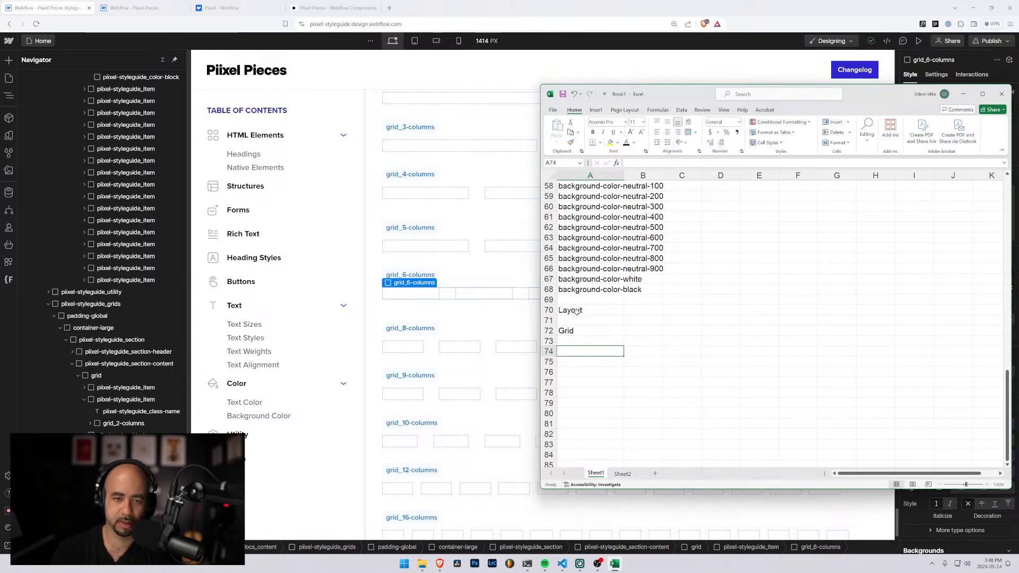
# Enter the class name grid-2-columns in A74, using a hyphen rather than an underscore after "grid"
pyautogui.scroll(3, 577, 311)
pyautogui.write('grid')
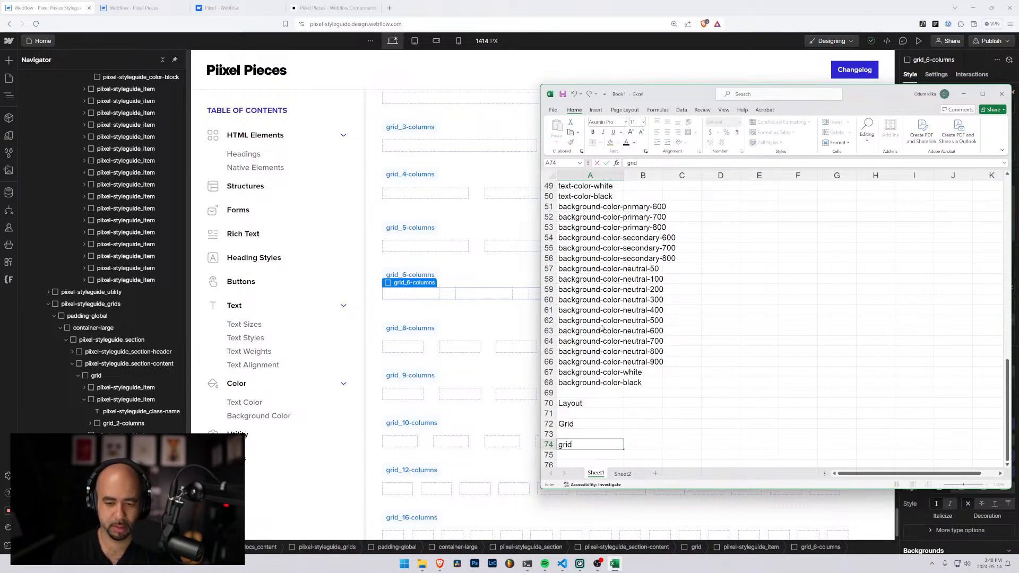
pyautogui.write('-')
pyautogui.press('BackSpace')
pyautogui.write('_')
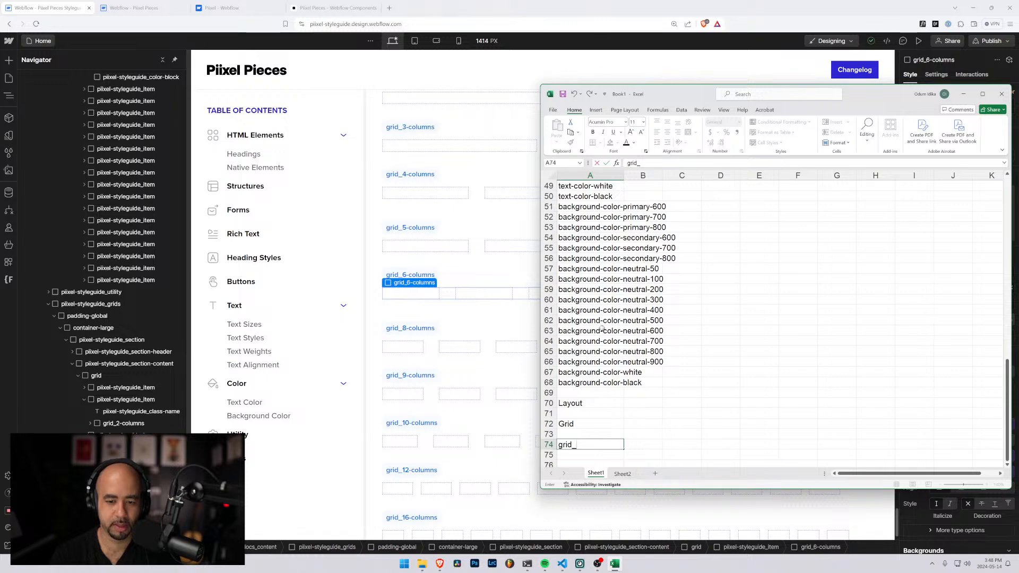
pyautogui.write('2-columns')
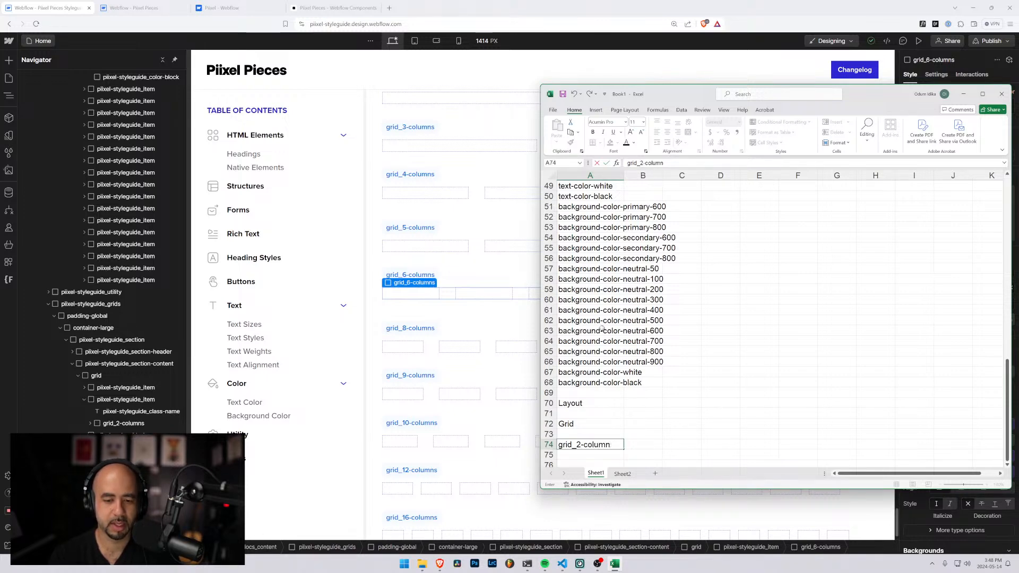
pyautogui.press('BackSpace')
pyautogui.press('BackSpace')
pyautogui.press('BackSpace')
pyautogui.press('BackSpace')
pyautogui.press('BackSpace')
pyautogui.press('BackSpace')
pyautogui.press('BackSpace')
pyautogui.press('BackSpace')
pyautogui.press('BackSpace')
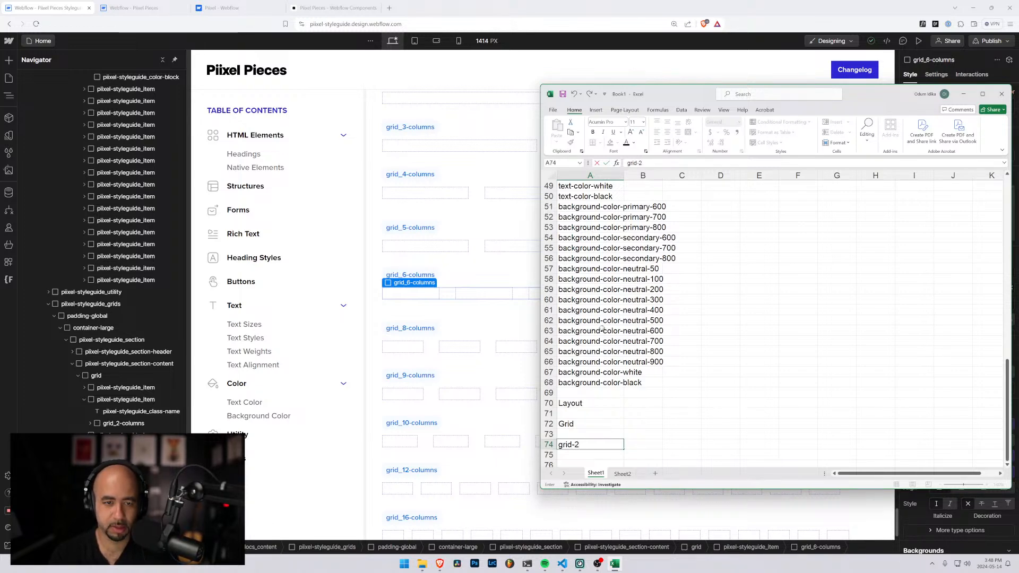
pyautogui.write('-2-columns')
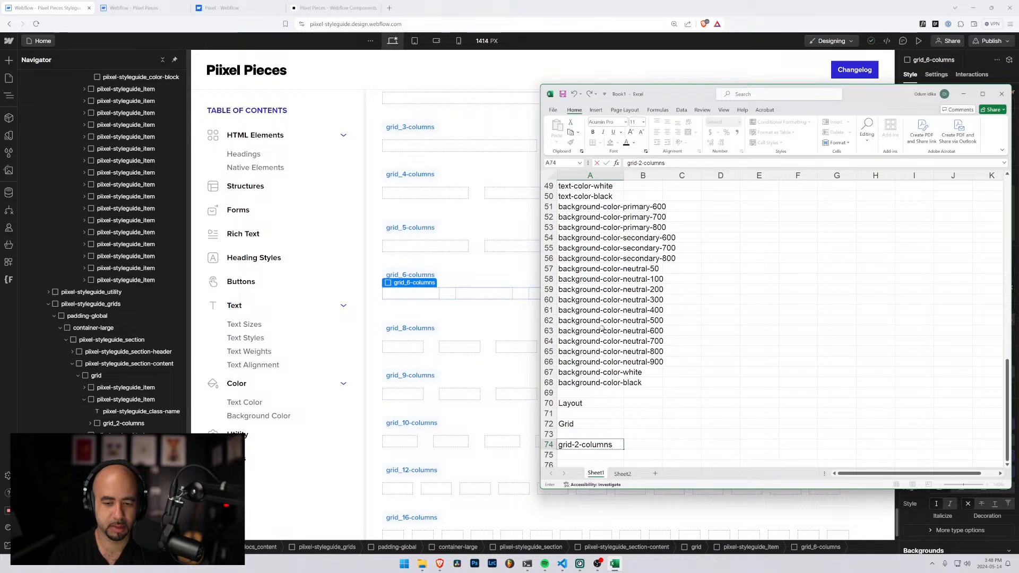
pyautogui.press('Return')
# Copy the grid-2-columns entry into A75 and change the copy to grid-3-columns
pyautogui.press('Up')
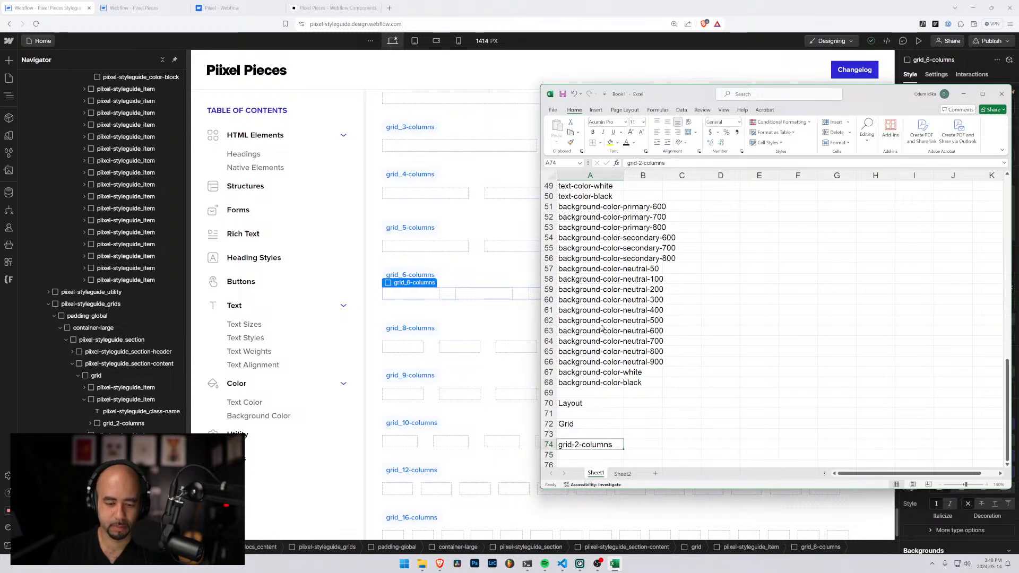
pyautogui.hotkey('ctrl', 'c')
pyautogui.press('Down')
pyautogui.hotkey('ctrl', 'v')
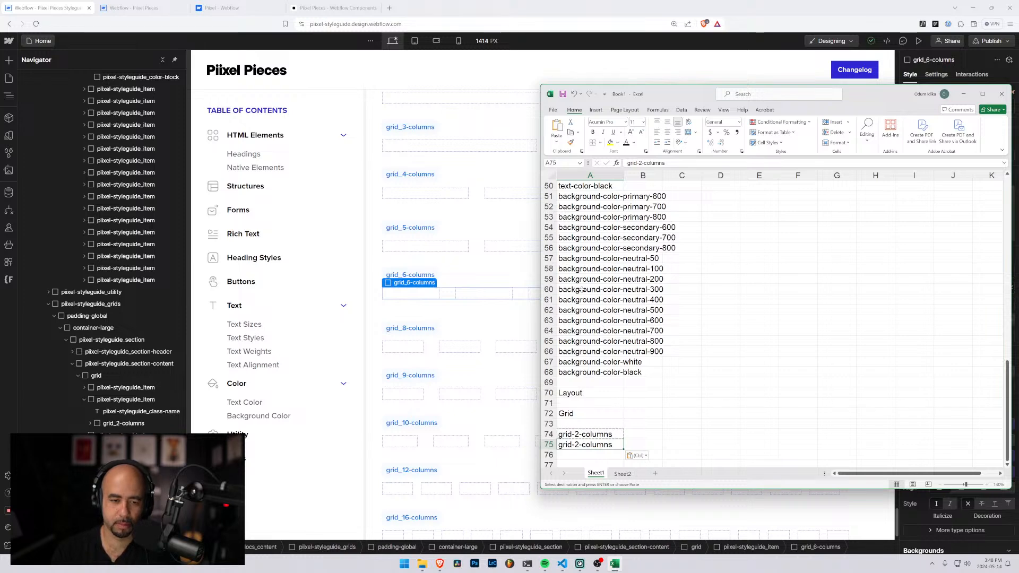
pyautogui.scroll(-4, 582, 290)
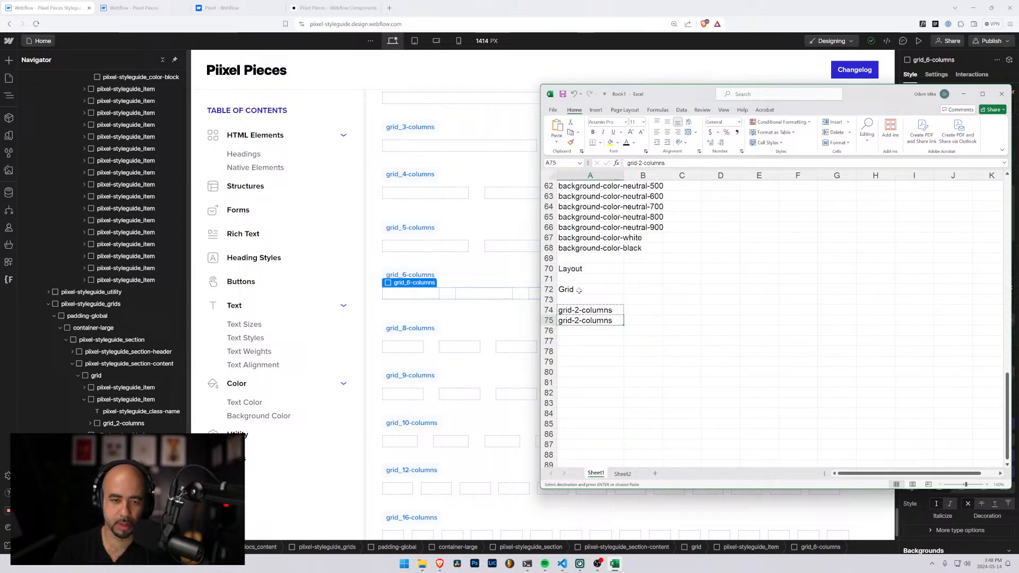
pyautogui.click(644, 163)
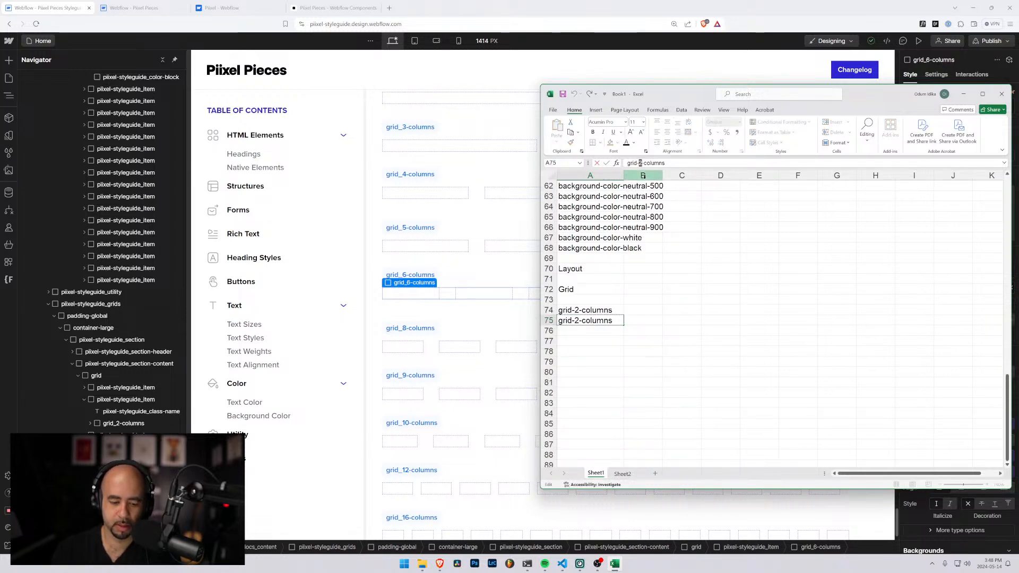
pyautogui.write('3')
pyautogui.press('Return')
pyautogui.press('Up')
pyautogui.press('Up')
pyautogui.press('Down')
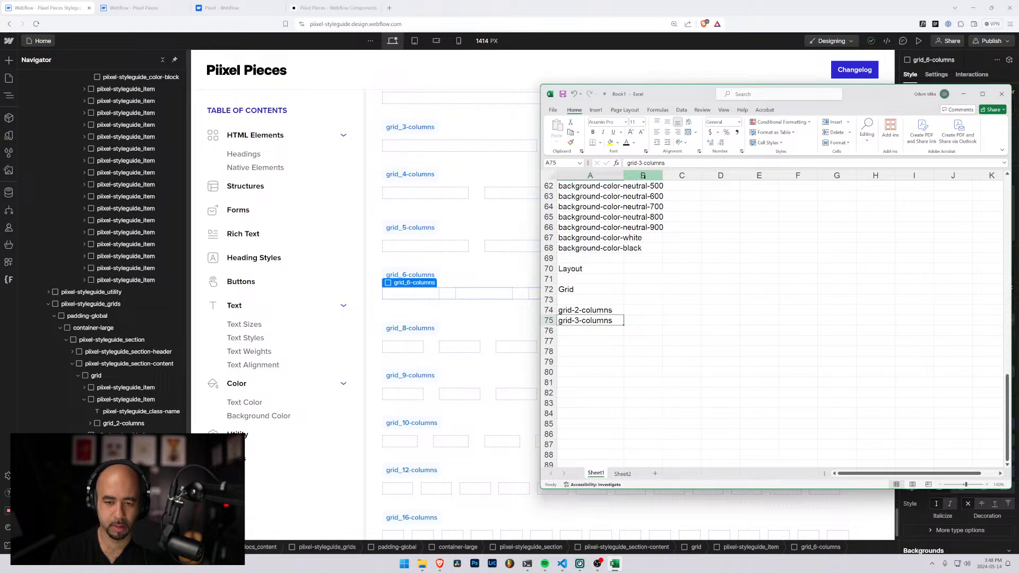
pyautogui.moveTo(592, 309); pyautogui.dragTo(595, 319)
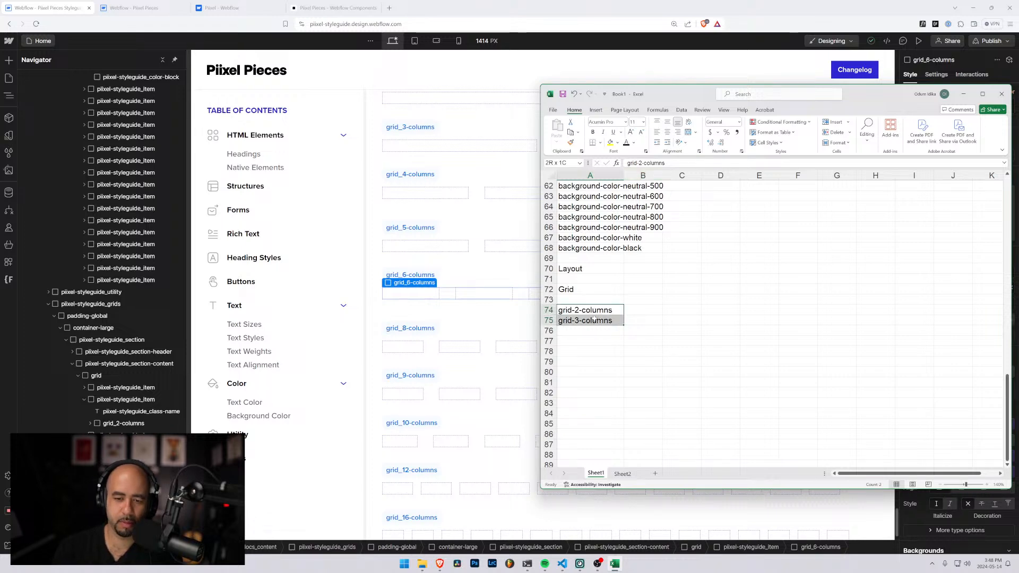
pyautogui.click(636, 297)
pyautogui.click(645, 289)
pyautogui.click(682, 288)
pyautogui.click(726, 288)
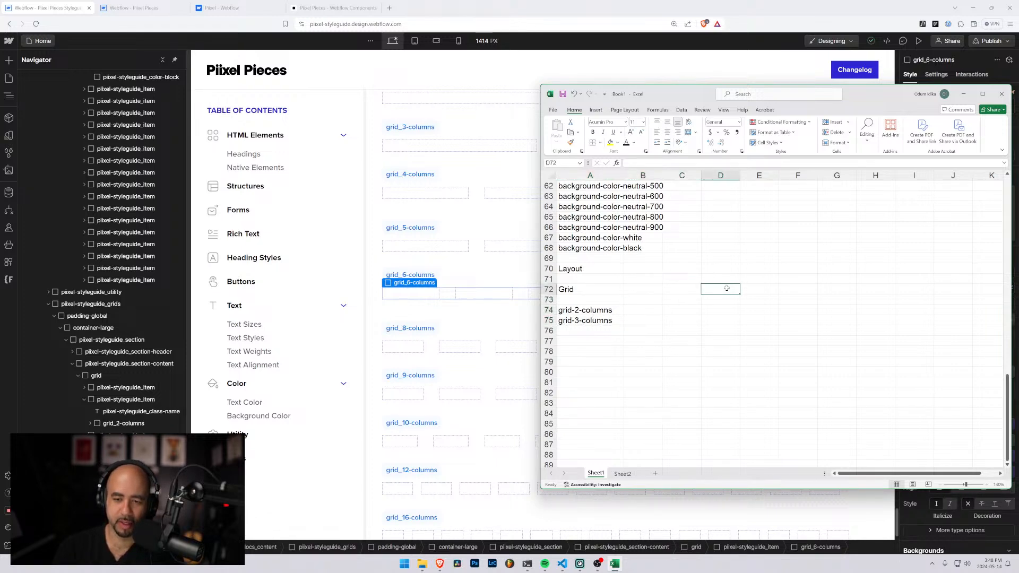
pyautogui.click(776, 288)
pyautogui.moveTo(641, 291); pyautogui.dragTo(793, 291)
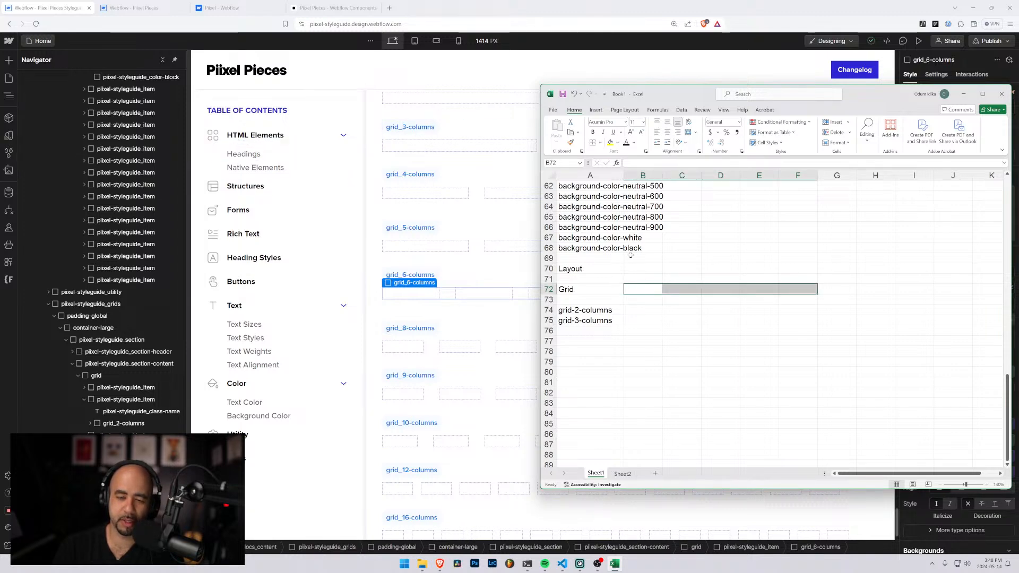
pyautogui.click(641, 287)
pyautogui.click(672, 289)
pyautogui.click(725, 290)
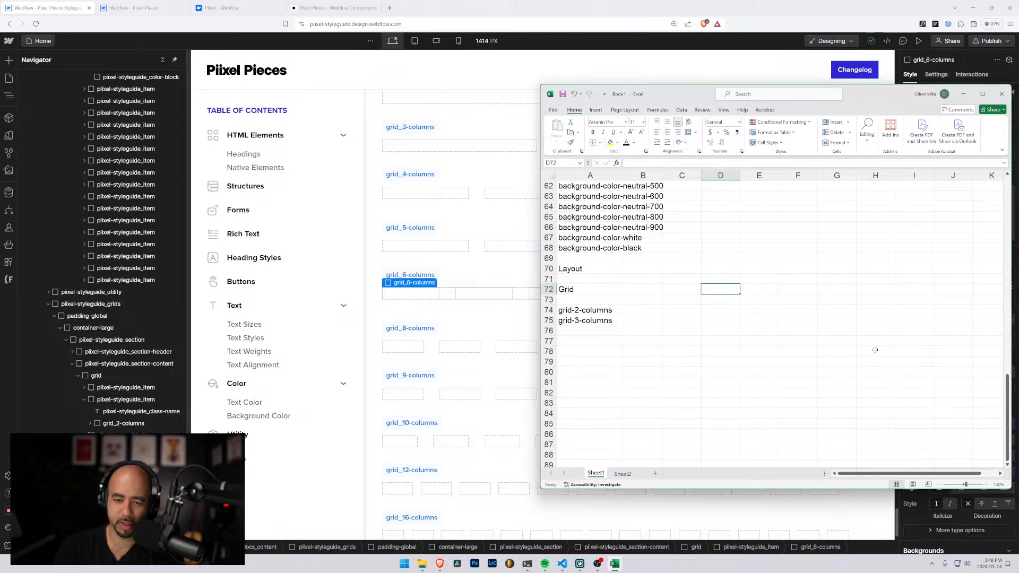
pyautogui.click(637, 286)
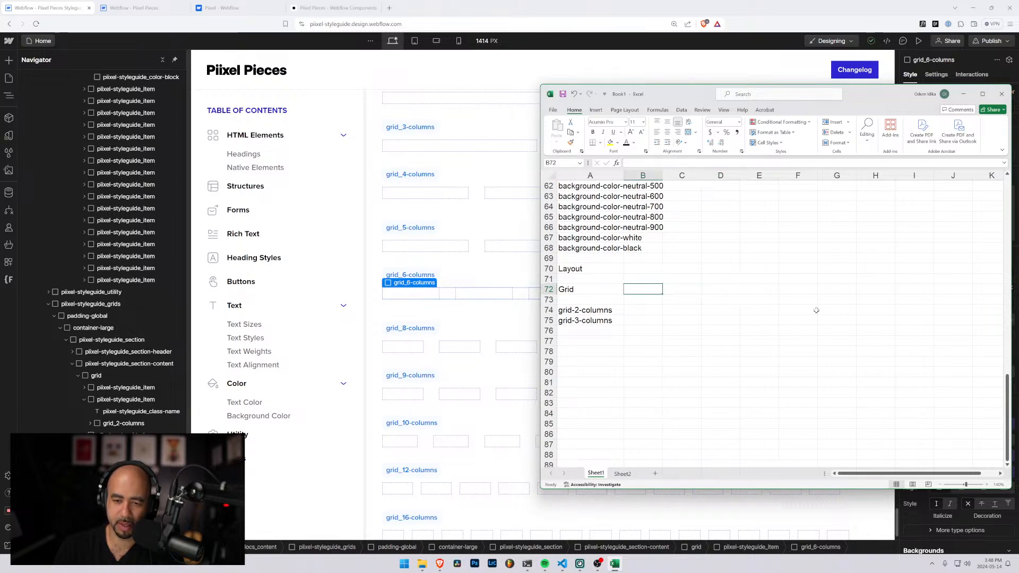
pyautogui.click(631, 311)
pyautogui.click(640, 290)
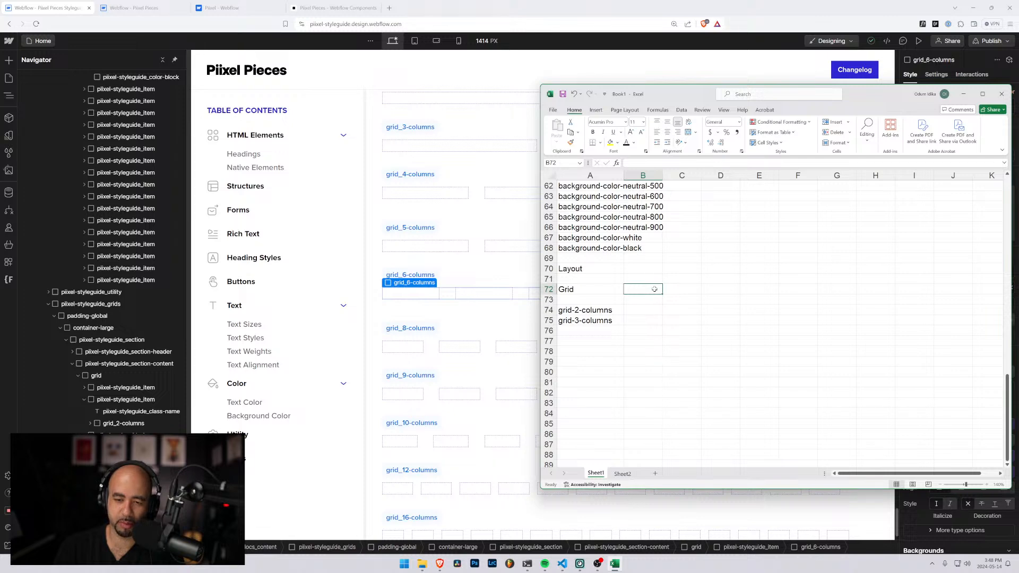
# Add the breakpoint headings Desktop, Tablet, Landscape and Portrait in C72 to F72, on the Grid heading row
pyautogui.click(683, 292)
pyautogui.write('Desktop')
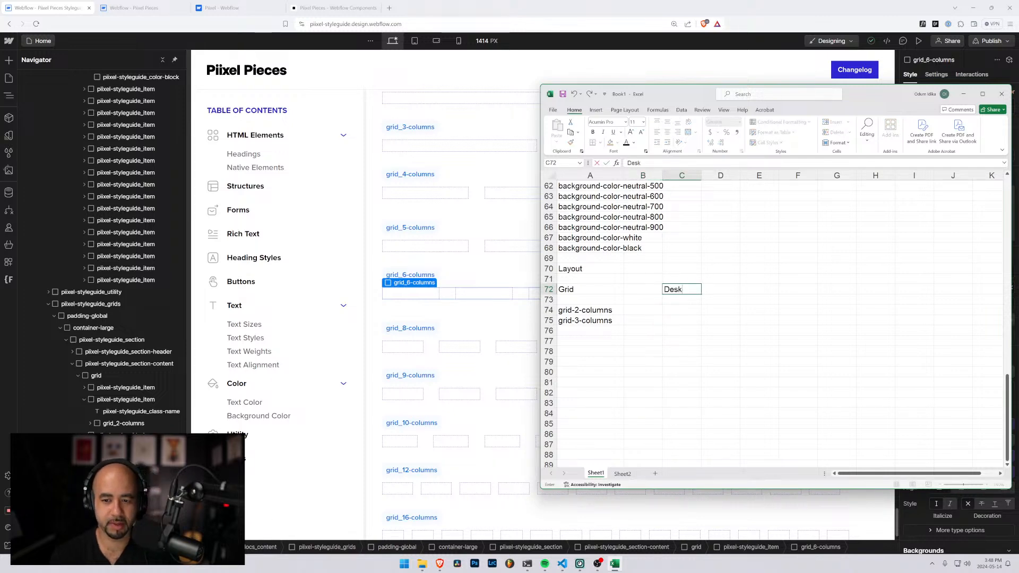
pyautogui.press('Tab')
pyautogui.write('Tab')
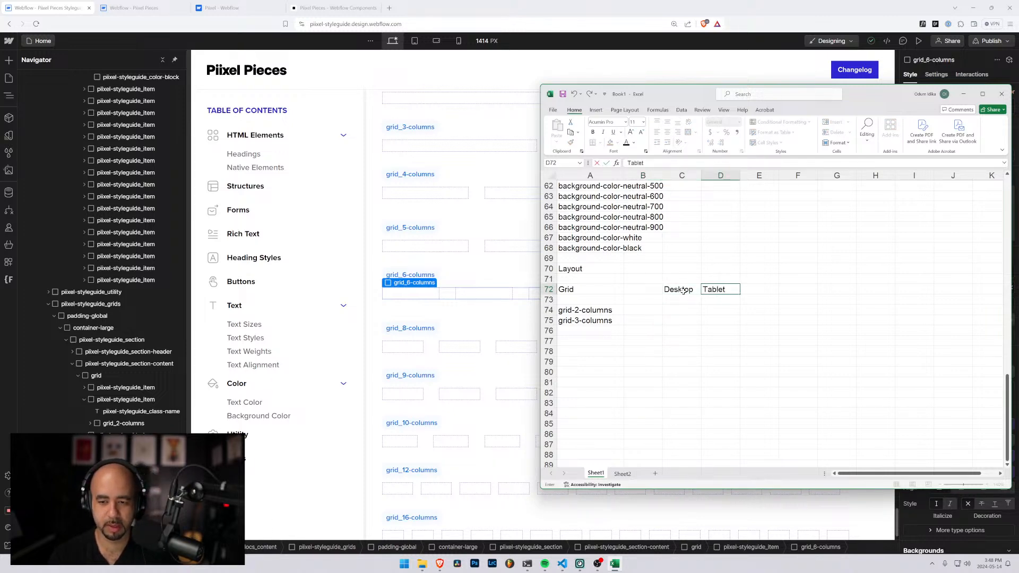
pyautogui.press('Tab')
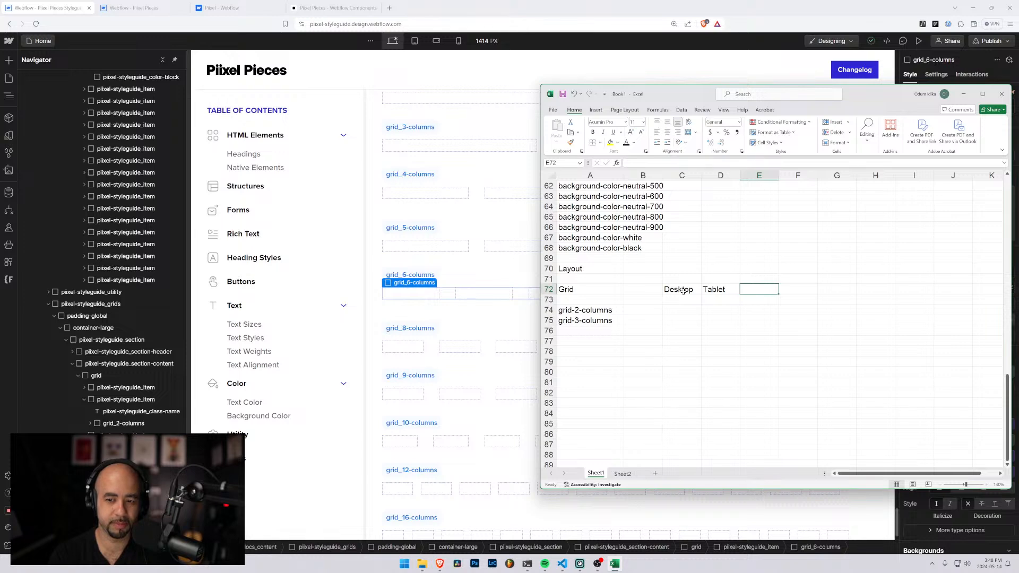
pyautogui.write('Landscape')
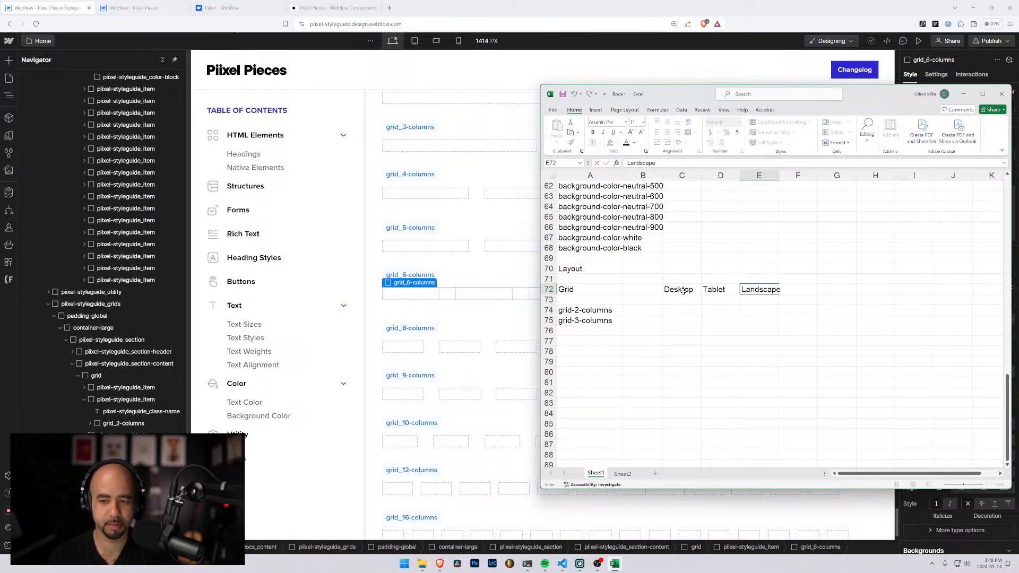
pyautogui.press('Tab')
pyautogui.write('Portr')
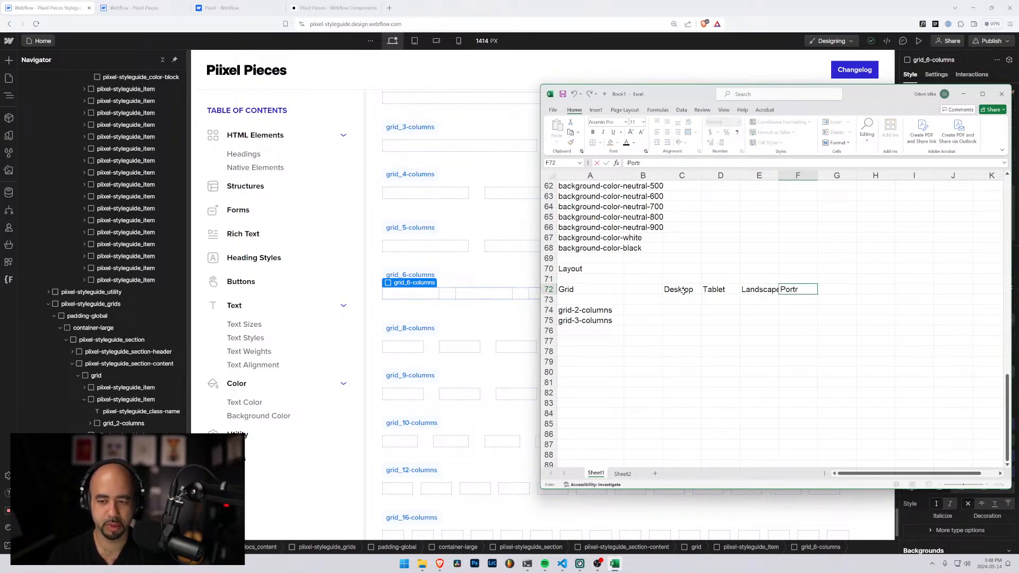
pyautogui.write('ait')
pyautogui.press('Return')
# Fill in the grid-2-columns row with 2 for Desktop, 2 for Tablet, 1 for Landscape and 1 for Portrait
pyautogui.press('Left')
pyautogui.press('Left')
pyautogui.press('Left')
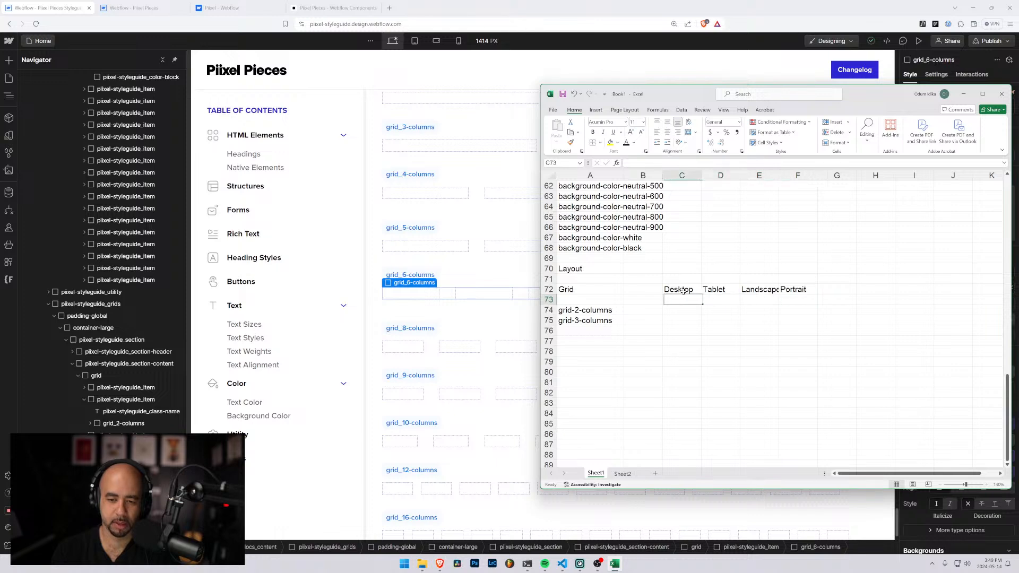
pyautogui.press('Down')
pyautogui.write('2')
pyautogui.press('Tab')
pyautogui.write('2')
pyautogui.press('Tab')
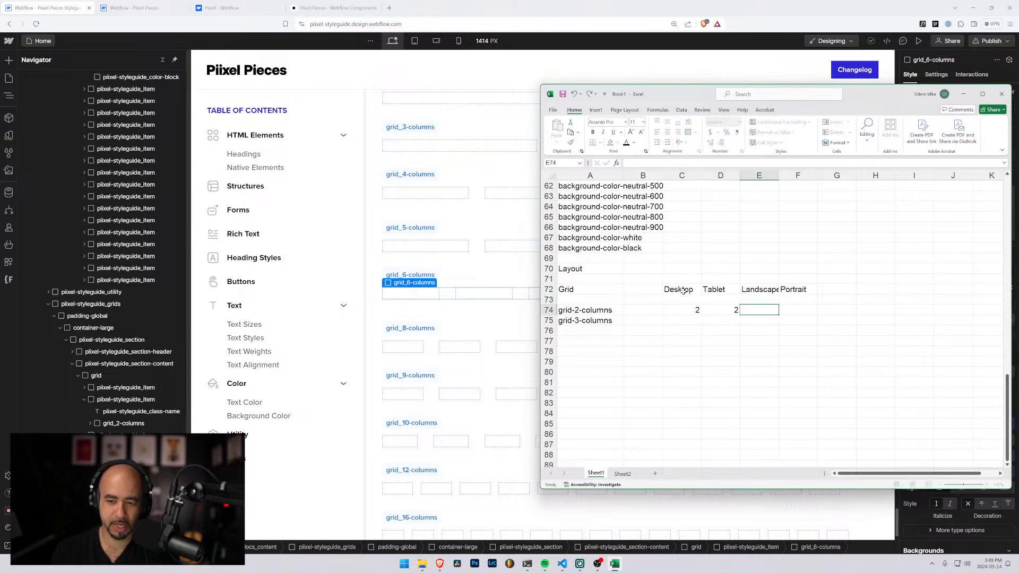
pyautogui.write('1')
pyautogui.press('Tab')
pyautogui.write('1')
pyautogui.press('Down')
# Enter 3 as the Desktop column count for grid-3-columns in C75
pyautogui.press('Left')
pyautogui.press('Left')
pyautogui.press('Left')
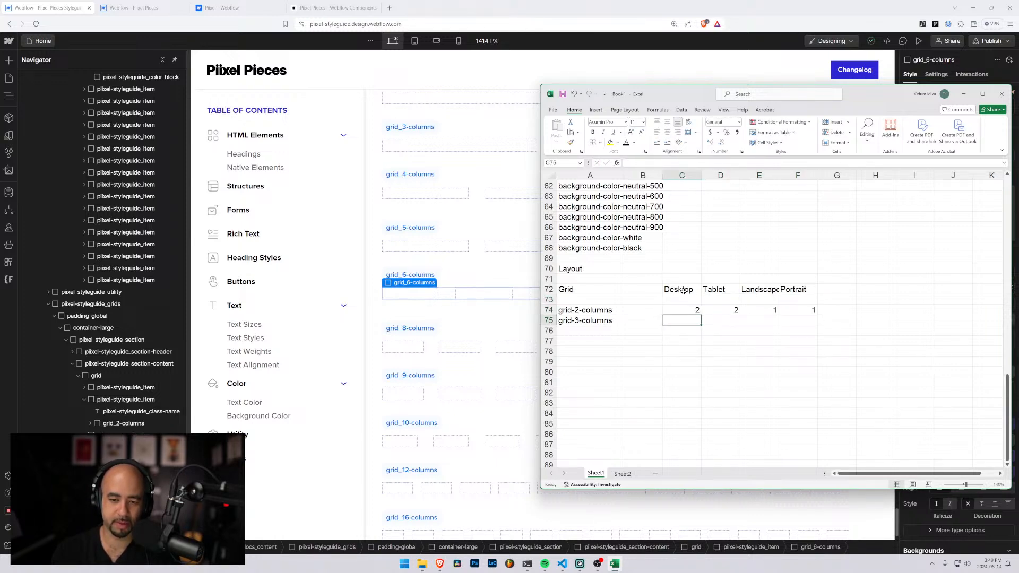
pyautogui.write('3')
pyautogui.press('Tab')
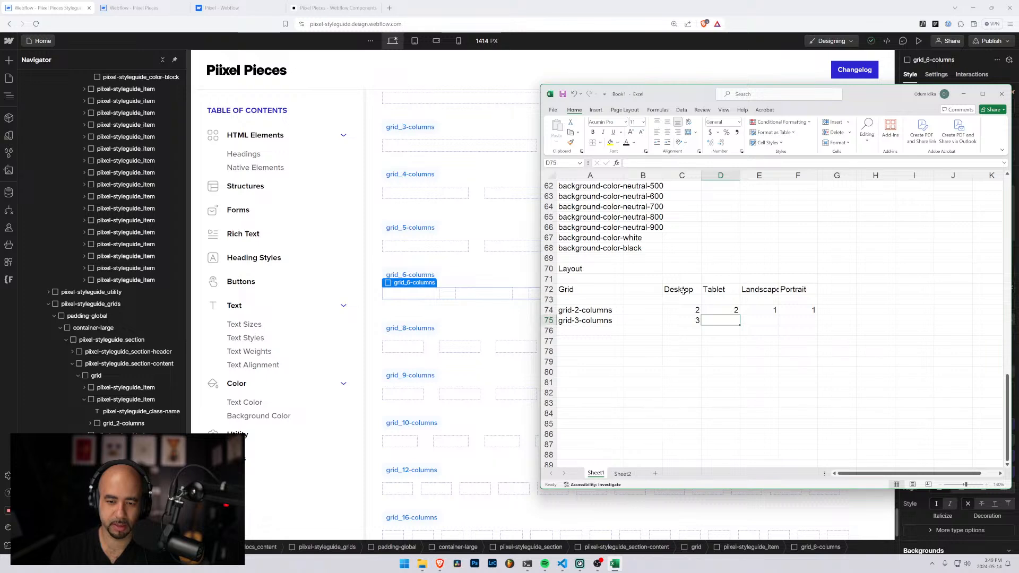
# Try to fill the grid class names in A74:A75 further down column A
pyautogui.press('Left')
pyautogui.press('Left')
pyautogui.press('Left')
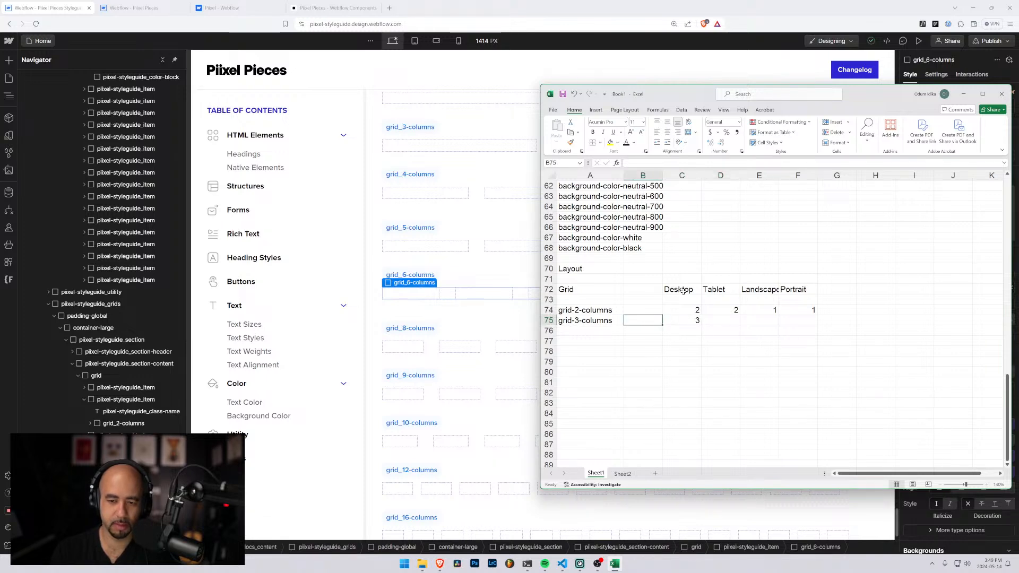
pyautogui.press('Up')
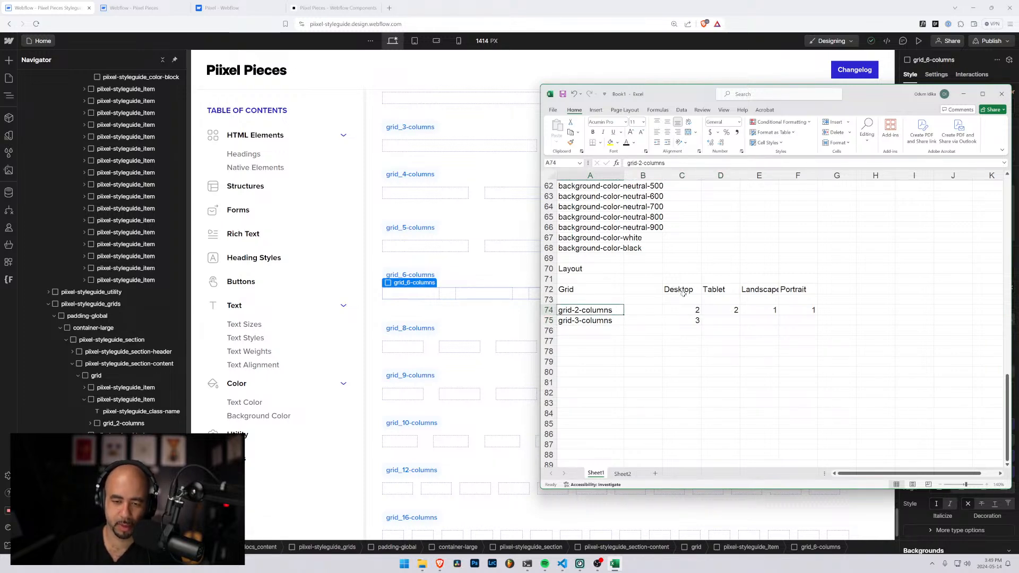
pyautogui.hotkey('shift', 'Down')
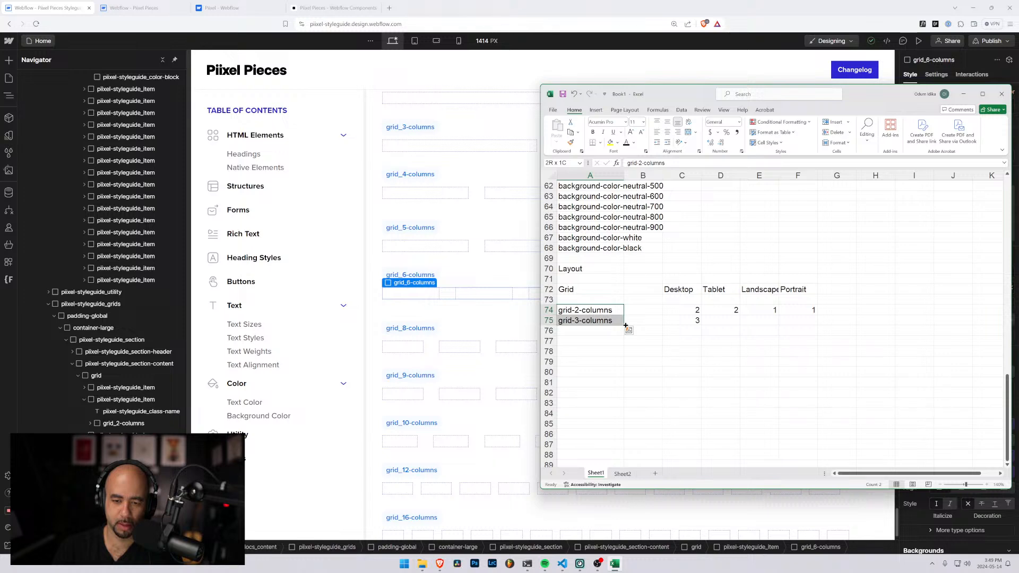
pyautogui.moveTo(625, 325); pyautogui.dragTo(605, 320)
# Copy the grid-3-columns entry into A76 and change the copy to grid-4-columns
pyautogui.click(603, 319)
pyautogui.hotkey('ctrl', 'c')
pyautogui.press('Down')
pyautogui.hotkey('ctrl', 'v')
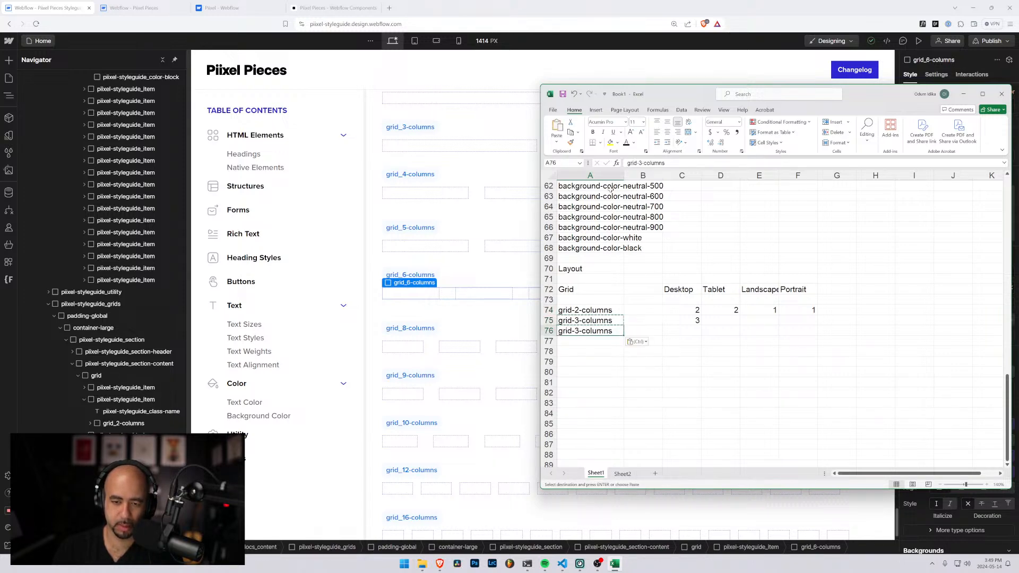
pyautogui.moveTo(639, 163); pyautogui.dragTo(642, 163)
pyautogui.write('4')
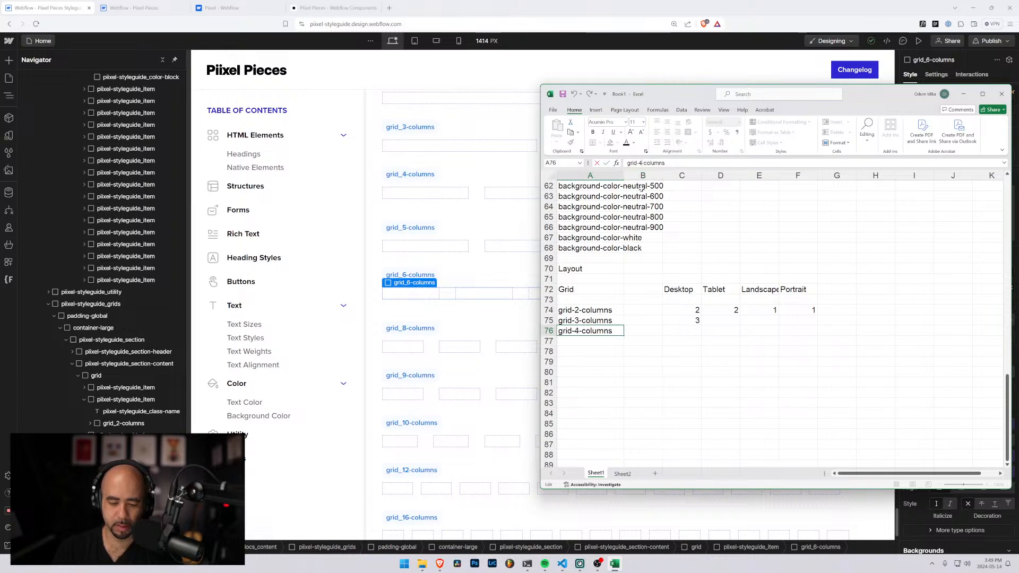
pyautogui.press('Return')
# Try to extend the class names in A74:A76 down column A, and undo the change
pyautogui.click(604, 329)
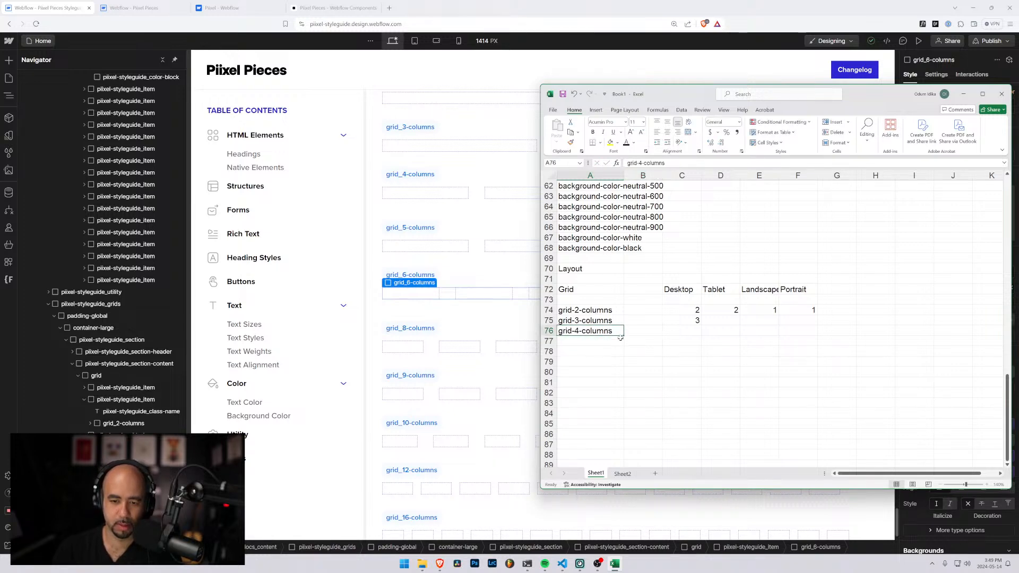
pyautogui.moveTo(613, 310); pyautogui.dragTo(615, 390)
pyautogui.hotkey('ctrl', 'z')
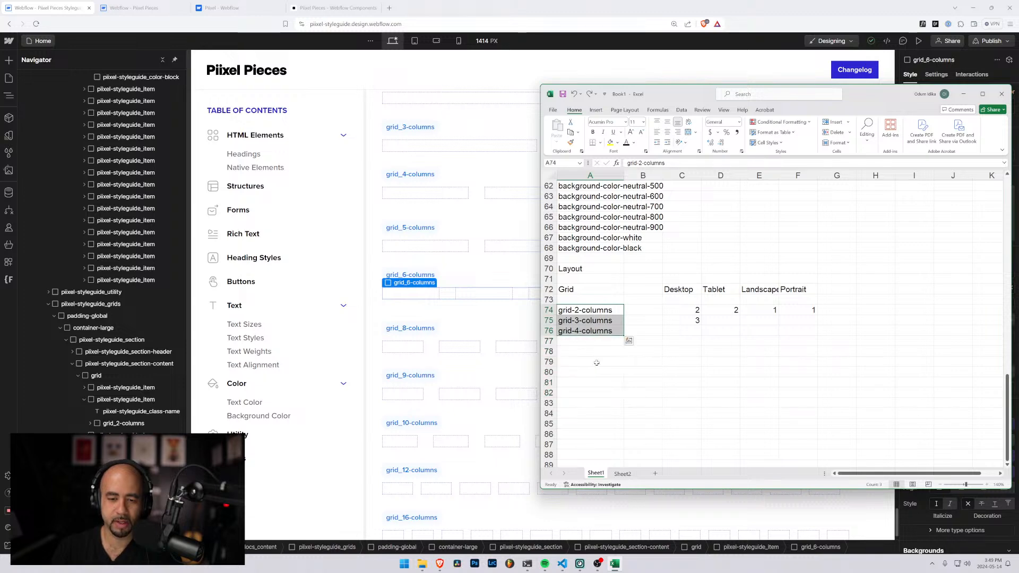
pyautogui.click(610, 364)
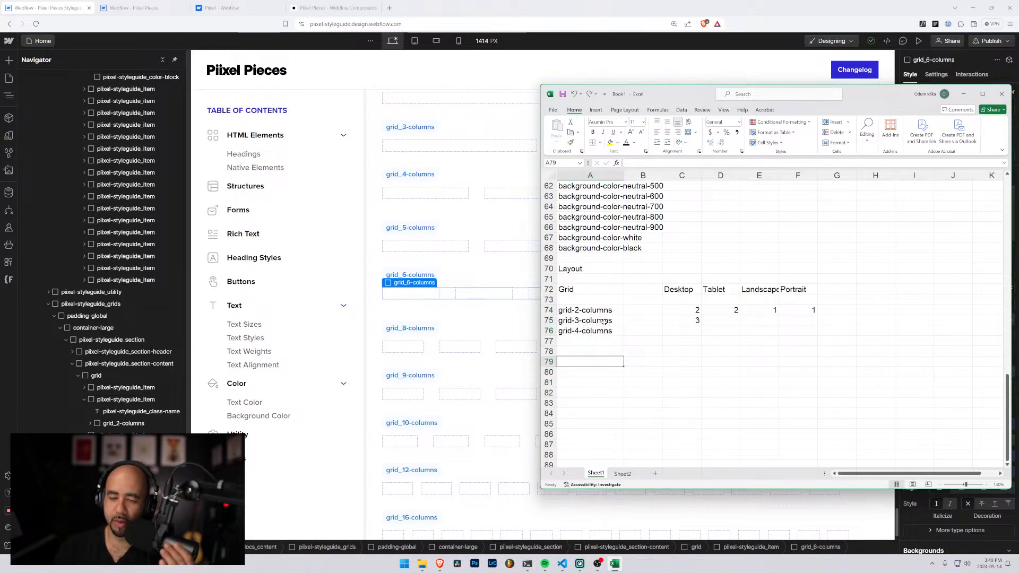
# Open the style selector of the grid_6-columns element in Webflow, and return to the Excel workbook
pyautogui.moveTo(853, 104); pyautogui.dragTo(544, 92)
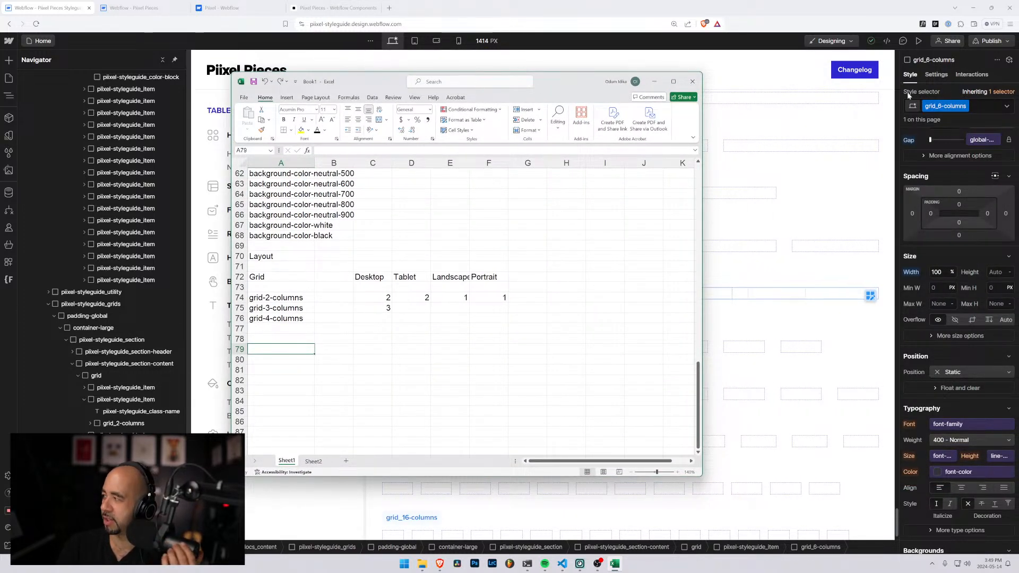
pyautogui.click(981, 106)
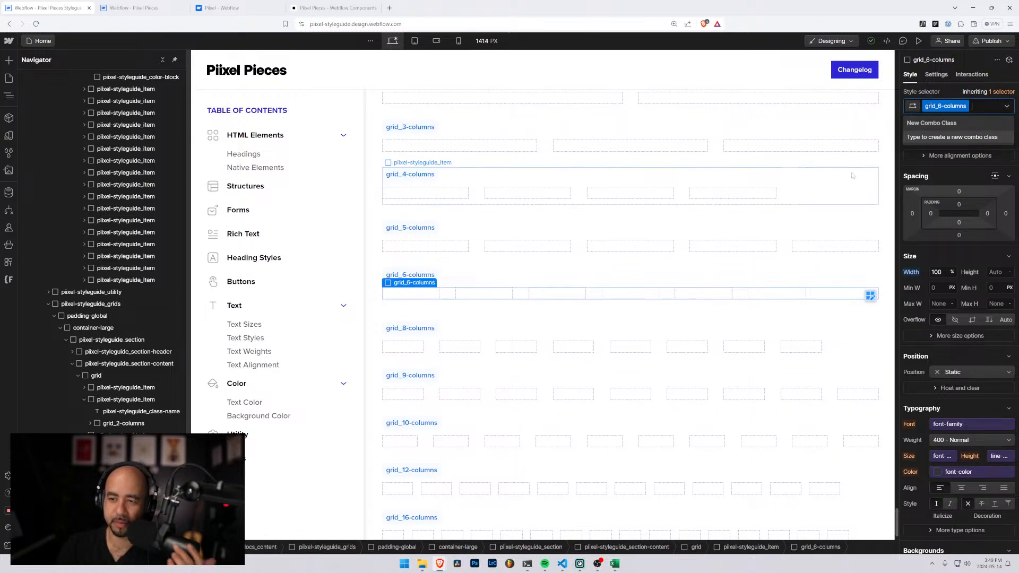
pyautogui.hotkey('alt', 'Tab')
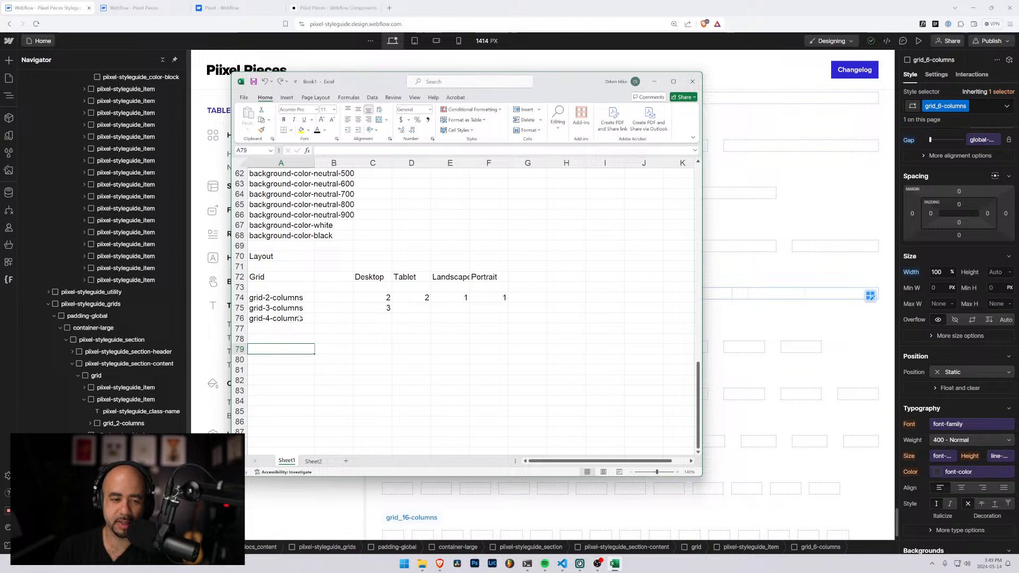
# Shorten the class name in A74 to grid-2 by removing the columns suffix
pyautogui.click(280, 299)
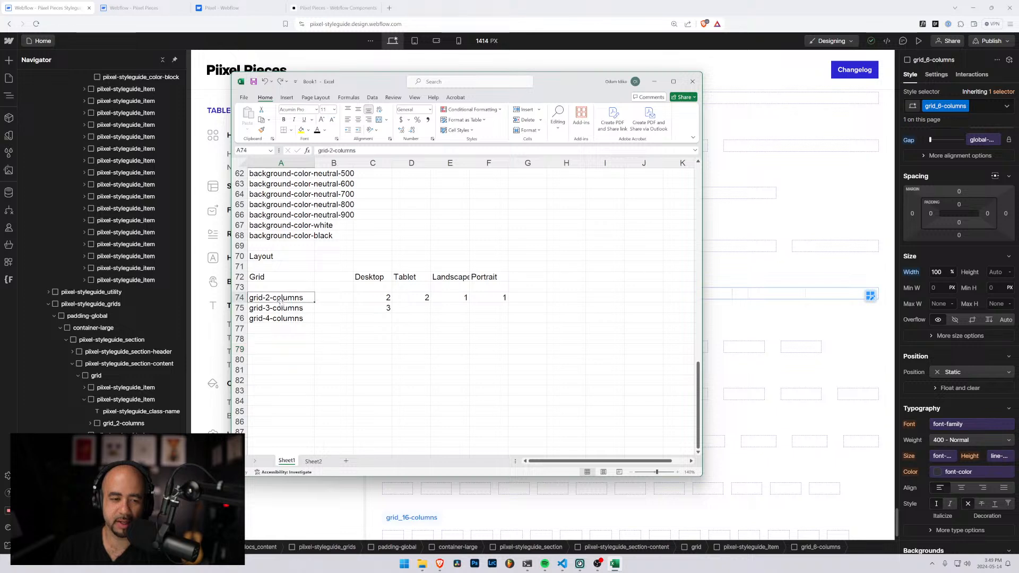
pyautogui.moveTo(367, 81); pyautogui.dragTo(548, 73)
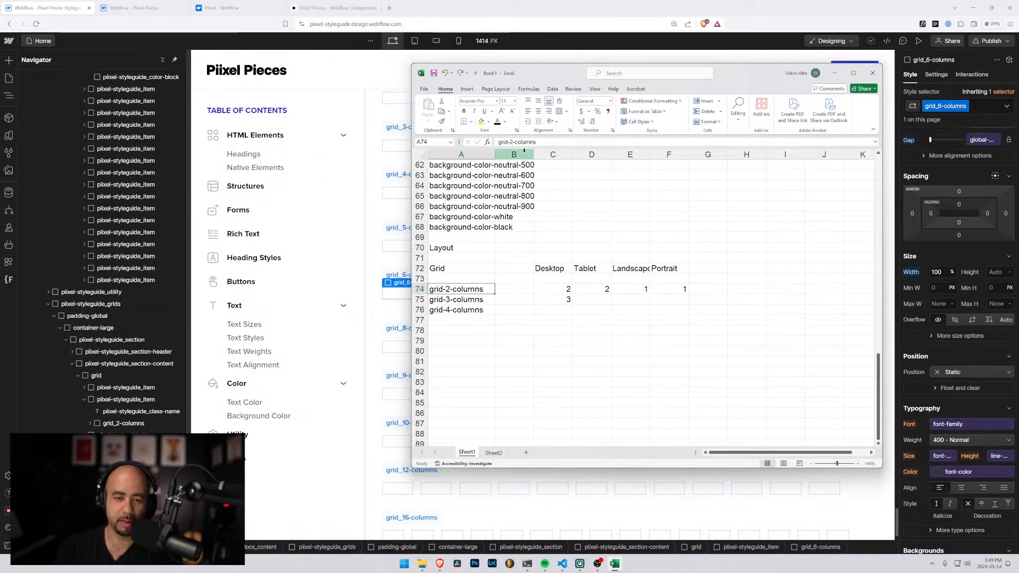
pyautogui.moveTo(536, 142); pyautogui.dragTo(514, 142)
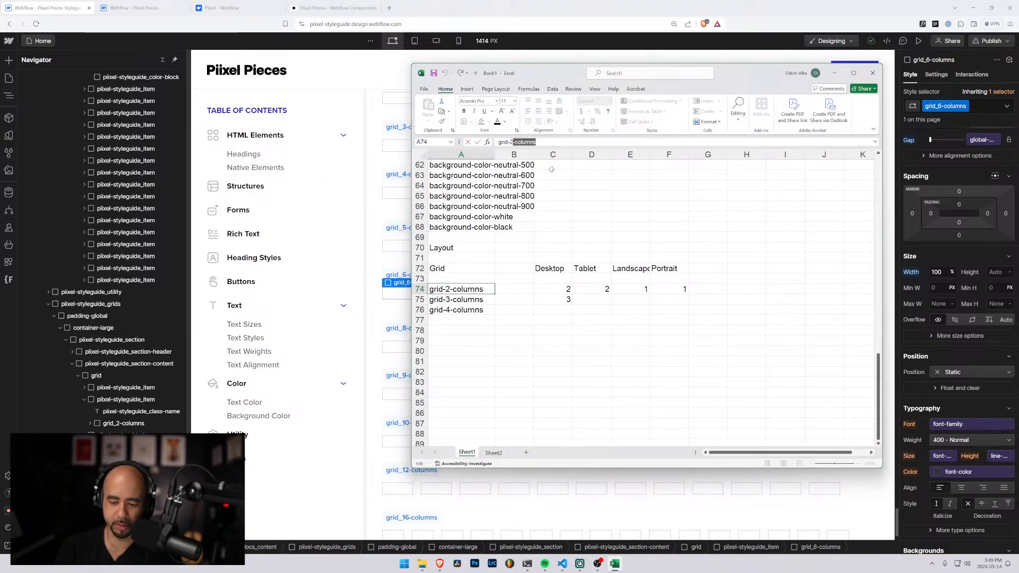
pyautogui.press('BackSpace')
pyautogui.press('Return')
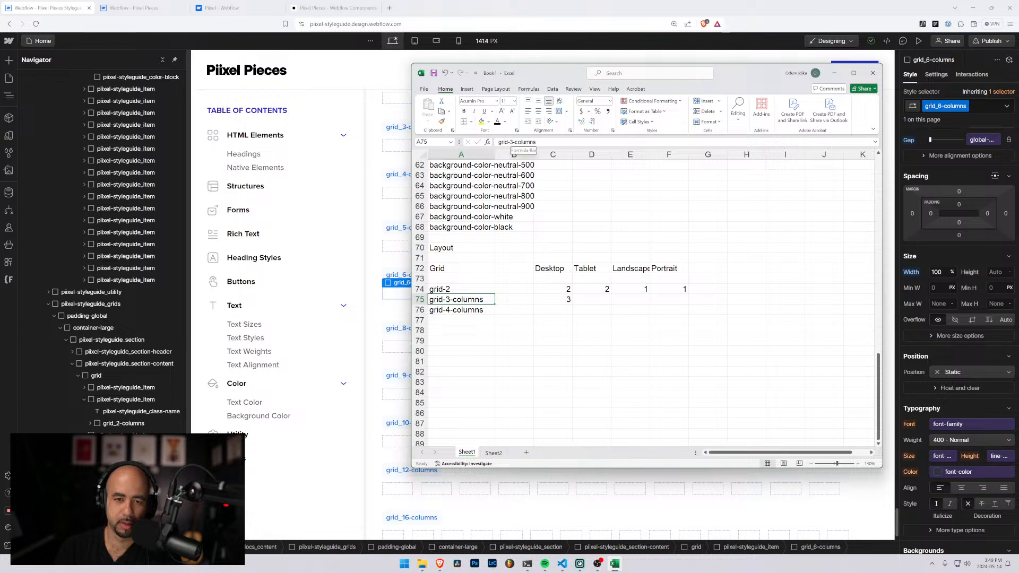
# Leave A75 as it is and change the class name in A74 to grid-2-col
pyautogui.moveTo(537, 141); pyautogui.dragTo(513, 141)
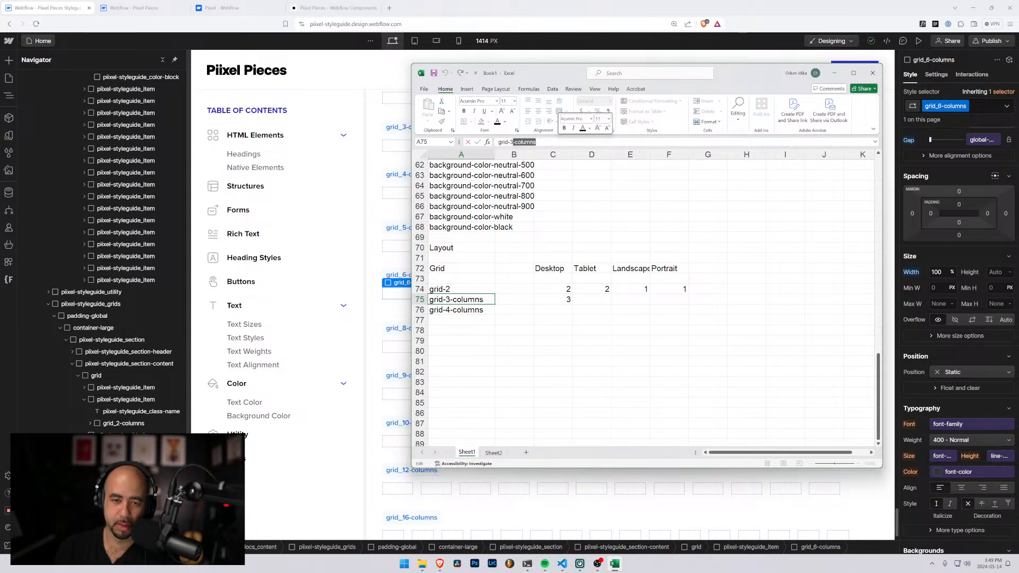
pyautogui.press('Escape')
pyautogui.press('Up')
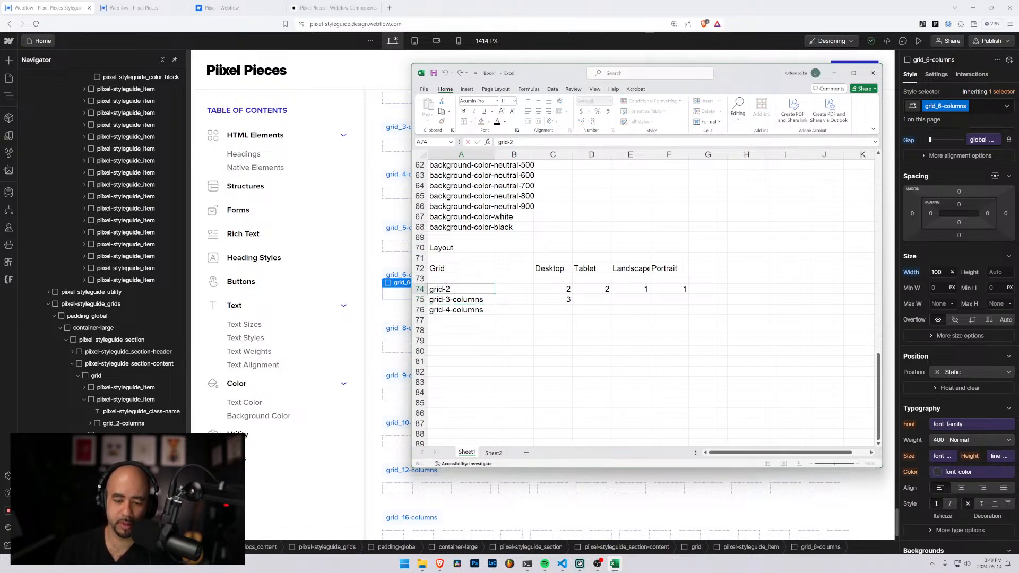
pyautogui.write('-col')
pyautogui.press('Return')
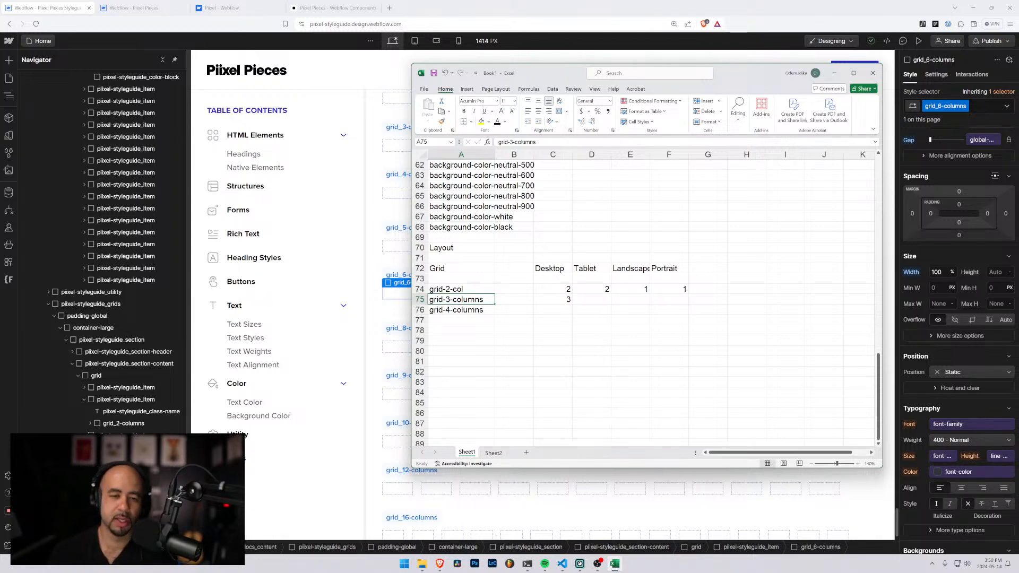
# Shorten the class name in A75 to grid-3 and the one in A74 to grid-2
pyautogui.click(515, 142)
pyautogui.press('Delete')
pyautogui.press('Delete')
pyautogui.press('Delete')
pyautogui.press('Delete')
pyautogui.press('Delete')
pyautogui.press('Delete')
pyautogui.press('Delete')
pyautogui.press('Delete')
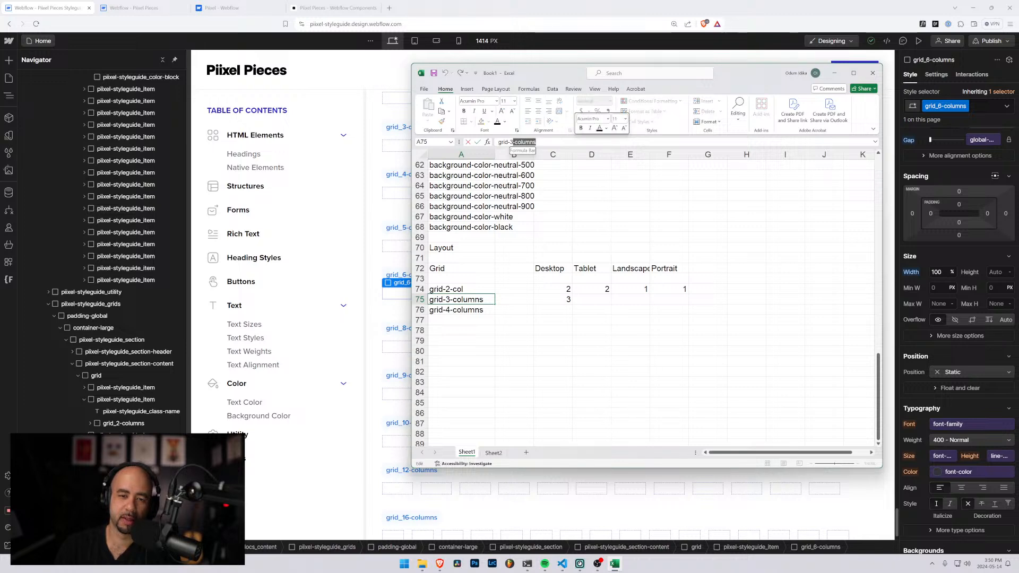
pyautogui.press('Return')
pyautogui.press('Up')
pyautogui.press('Up')
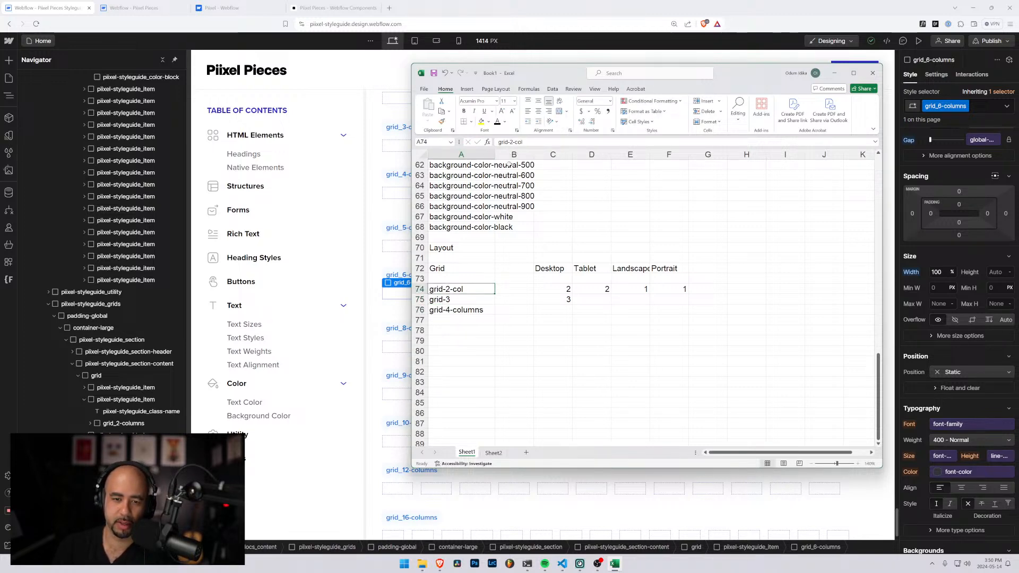
pyautogui.press('Delete')
pyautogui.press('Return')
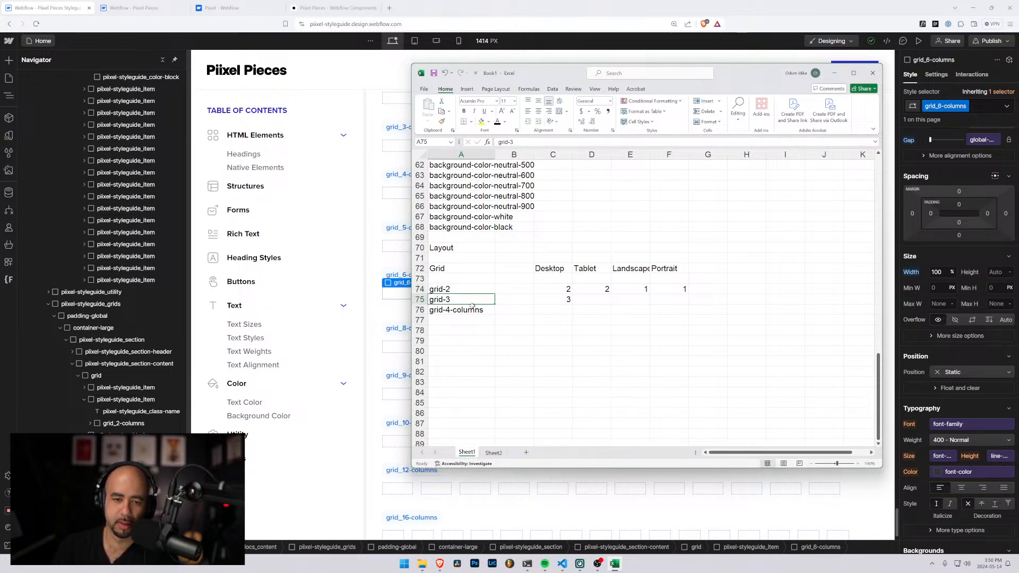
# Shorten the class name in A76 to grid-4 and extend the A74:A76 series down to grid-12 in A84
pyautogui.press('Down')
pyautogui.press('F2')
pyautogui.press('BackSpace')
pyautogui.press('BackSpace')
pyautogui.press('BackSpace')
pyautogui.press('BackSpace')
pyautogui.press('BackSpace')
pyautogui.press('BackSpace')
pyautogui.press('BackSpace')
pyautogui.press('BackSpace')
pyautogui.press('Return')
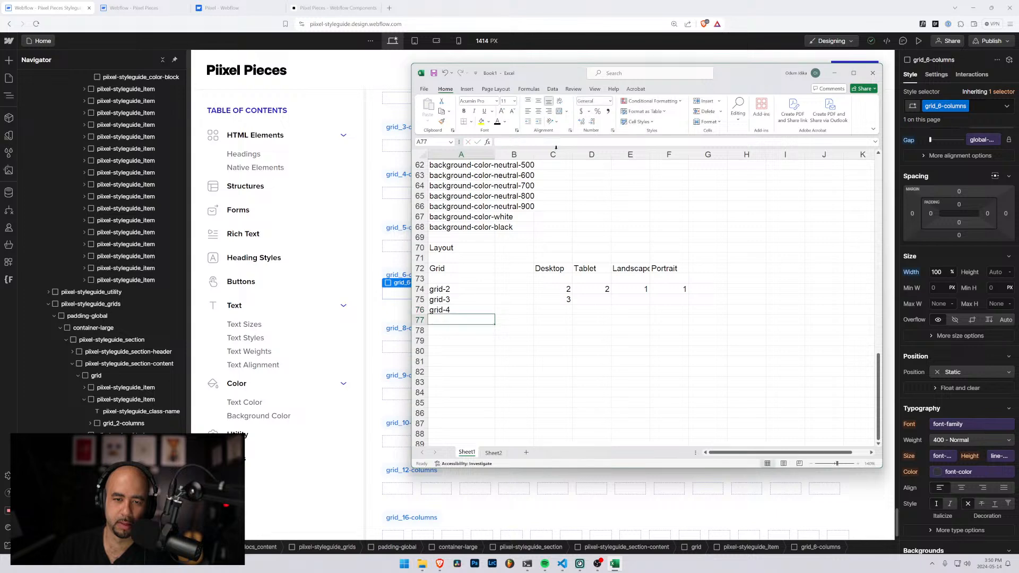
pyautogui.moveTo(455, 290); pyautogui.dragTo(484, 394)
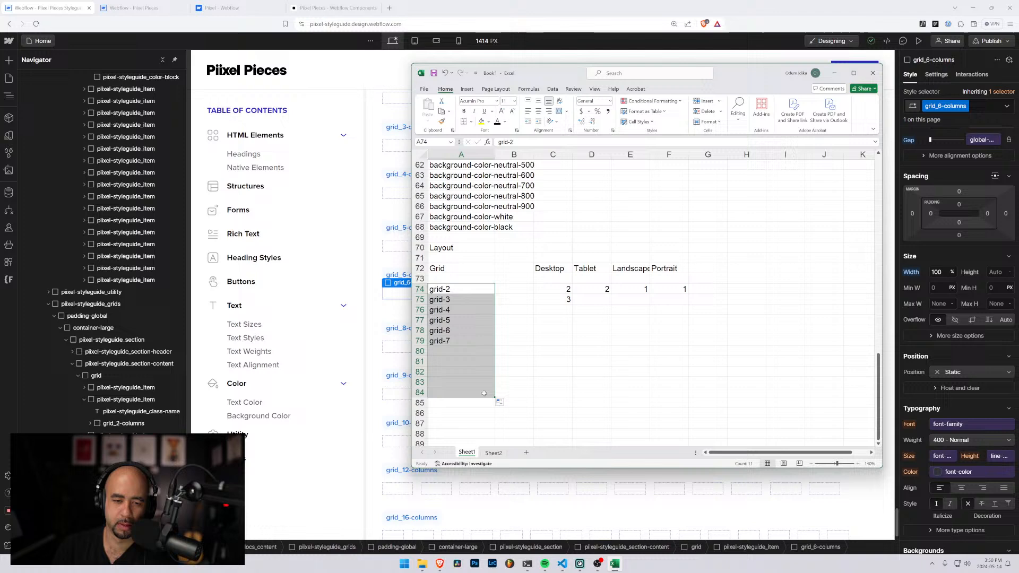
pyautogui.click(536, 350)
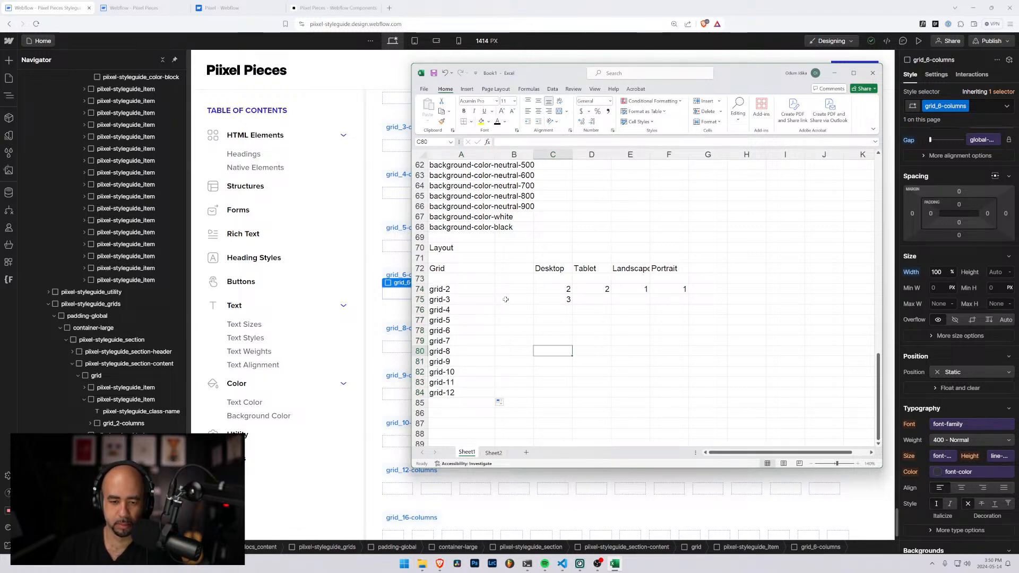
# Add the heading Utility in A86 and the subheading Margins in A88, below the grid class list
pyautogui.scroll(-4, 506, 300)
pyautogui.scroll(3, 508, 299)
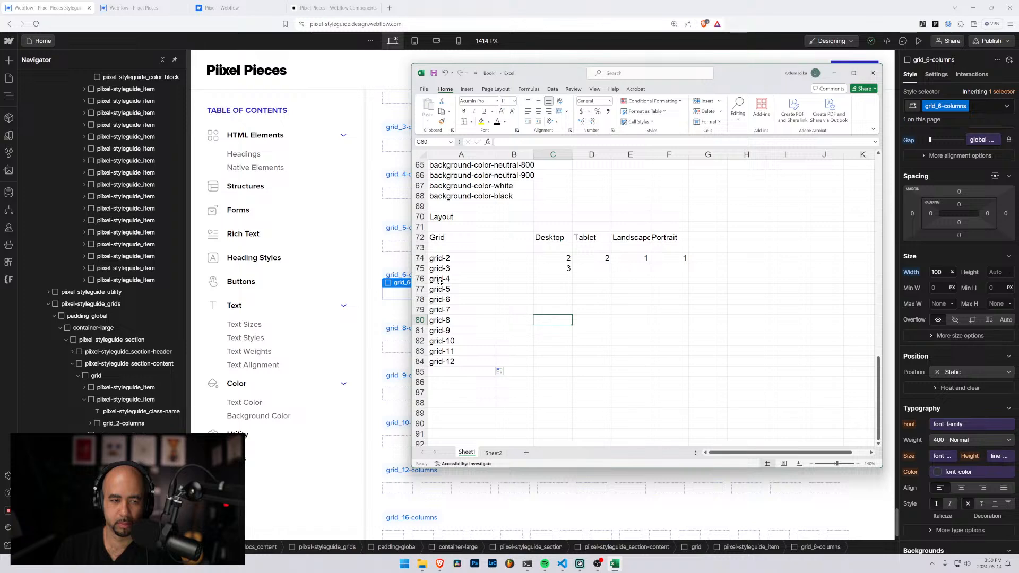
pyautogui.click(445, 382)
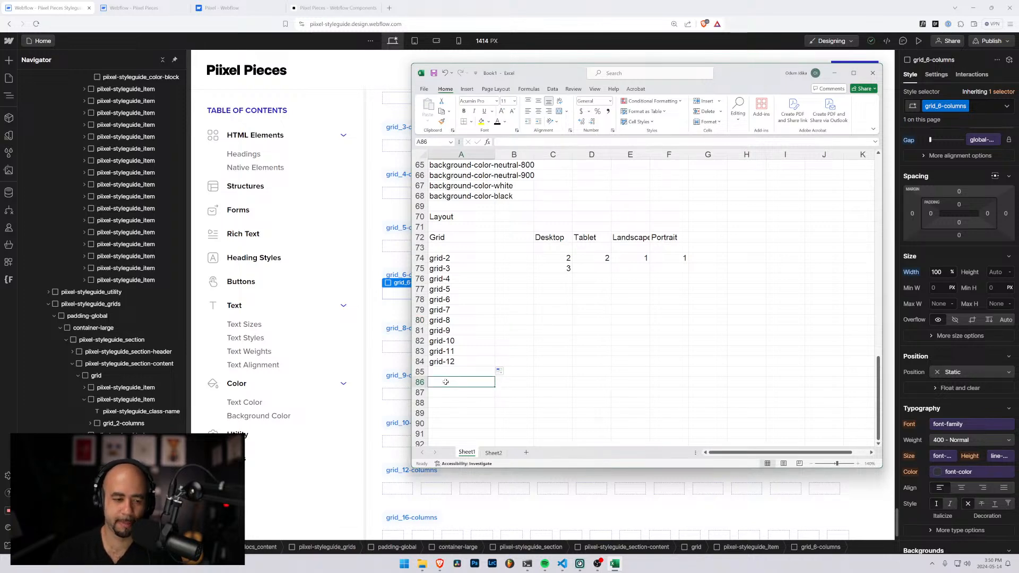
pyautogui.write('Utli')
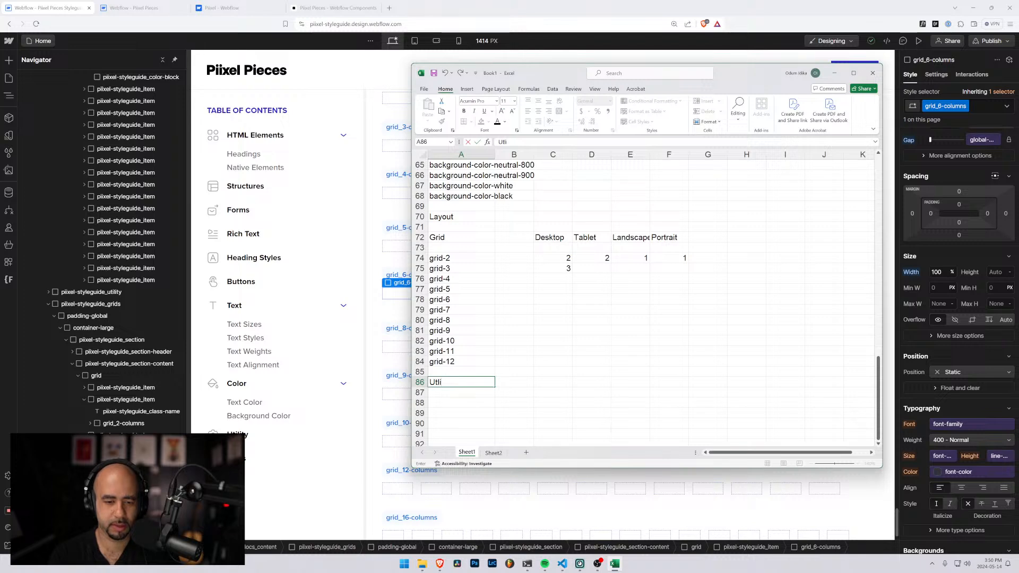
pyautogui.press('BackSpace')
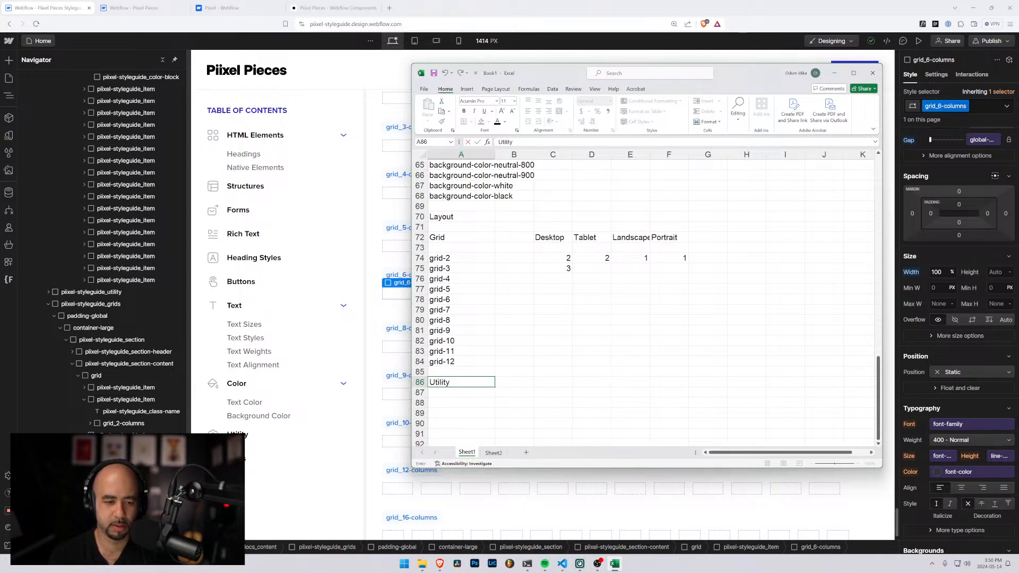
pyautogui.press('Return')
pyautogui.press('Return')
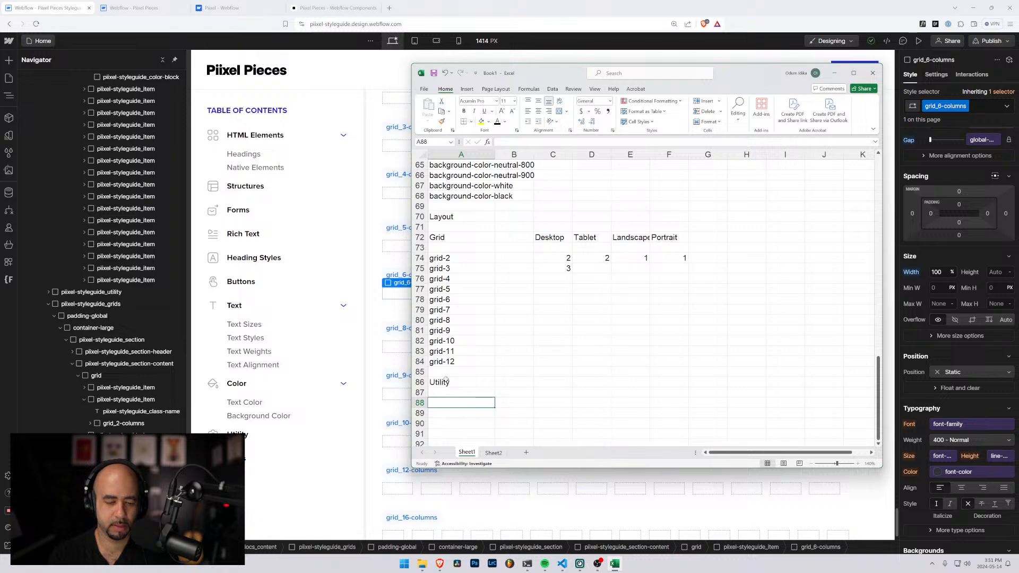
pyautogui.write('Margins')
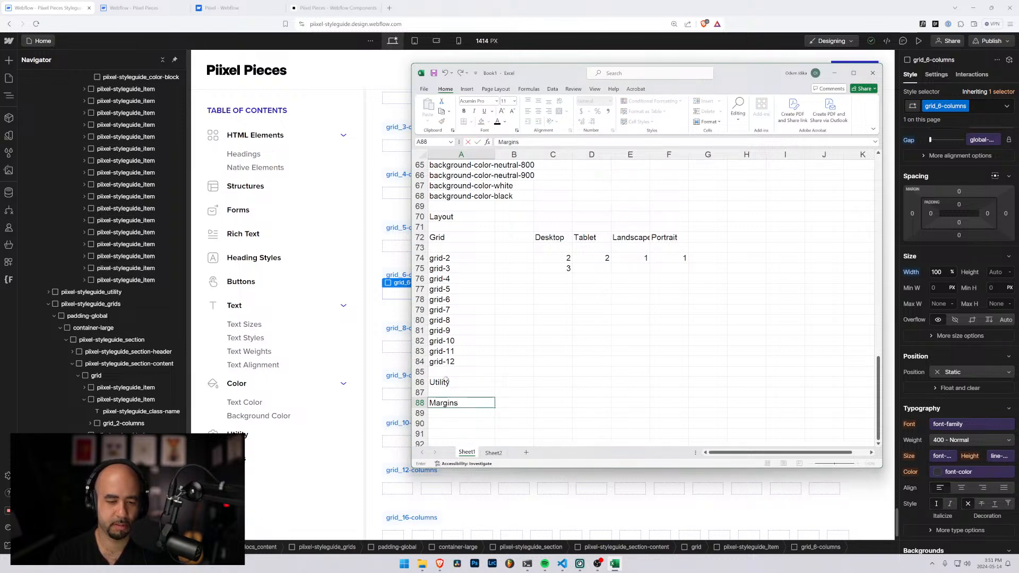
pyautogui.press('Return')
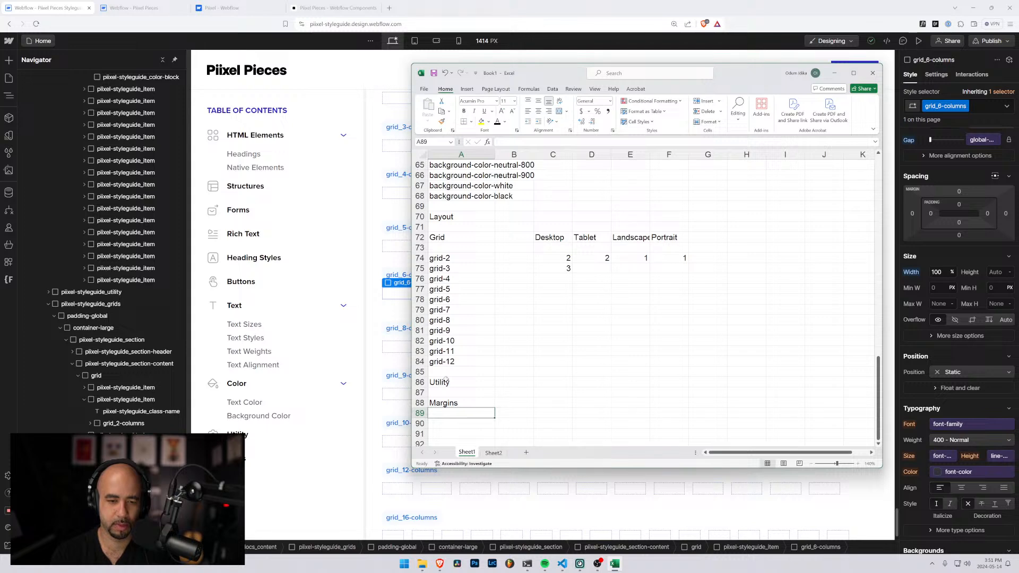
# Add the class margin-top-1 in A90 with the value 1em in B90, leaving a blank row under Margins
pyautogui.press('Return')
pyautogui.write('margin-top-1')
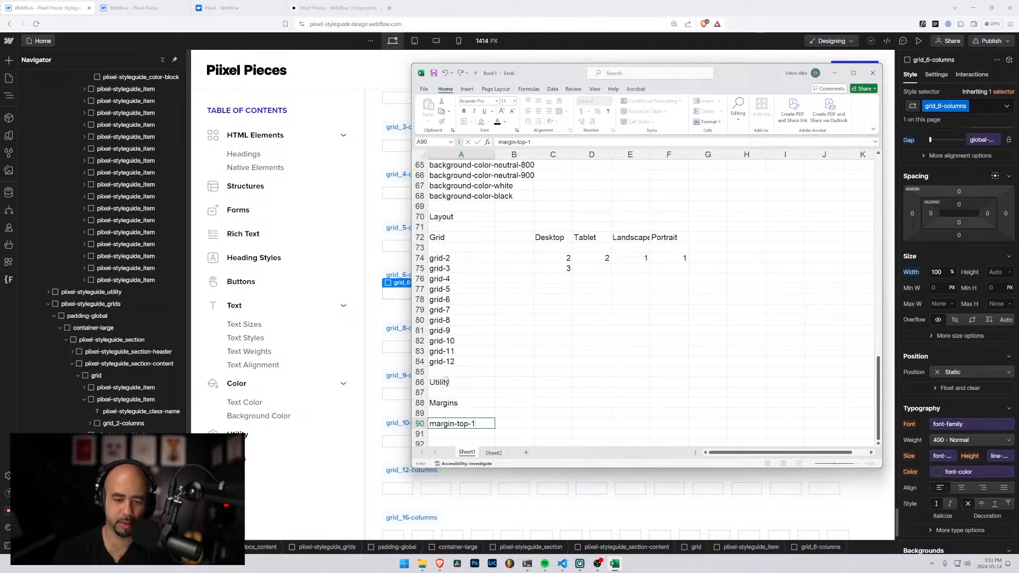
pyautogui.press('Tab')
pyautogui.write('1em')
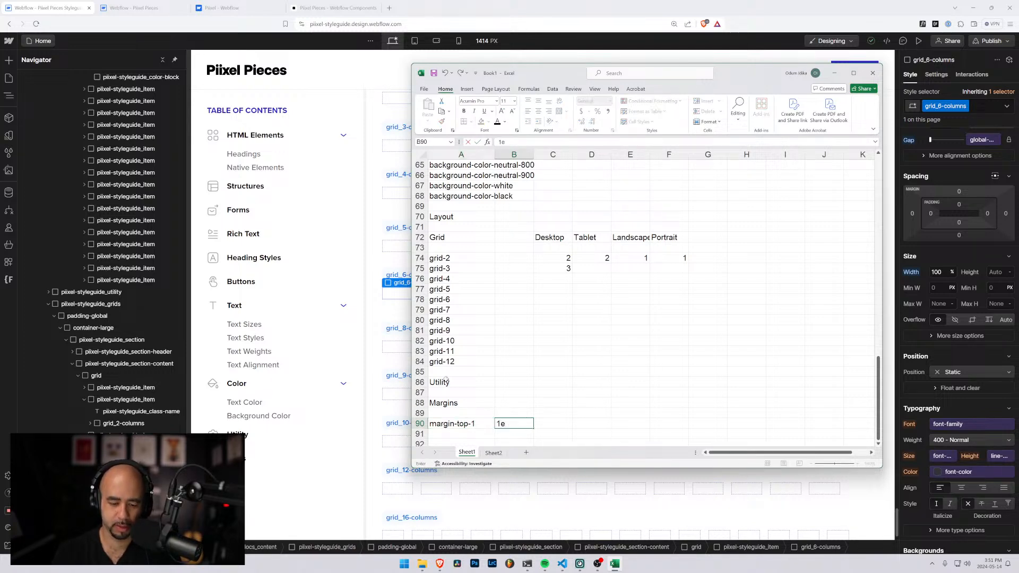
pyautogui.press('Return')
# Add the class margin-top-2 in A91 with the value 2em in B91
pyautogui.write('margin-top-1gin-')
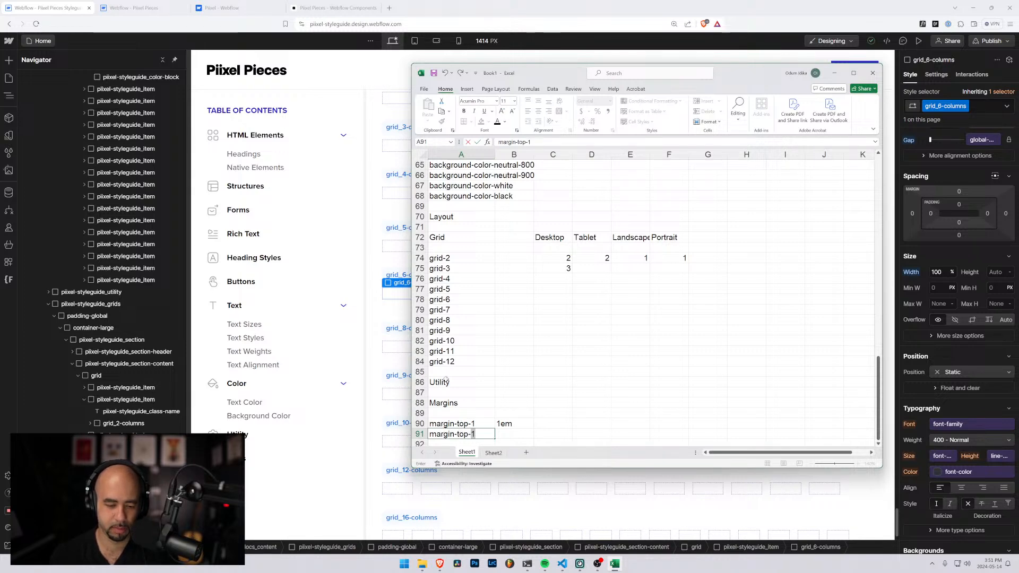
pyautogui.write('2')
pyautogui.press('Tab')
pyautogui.write('2em')
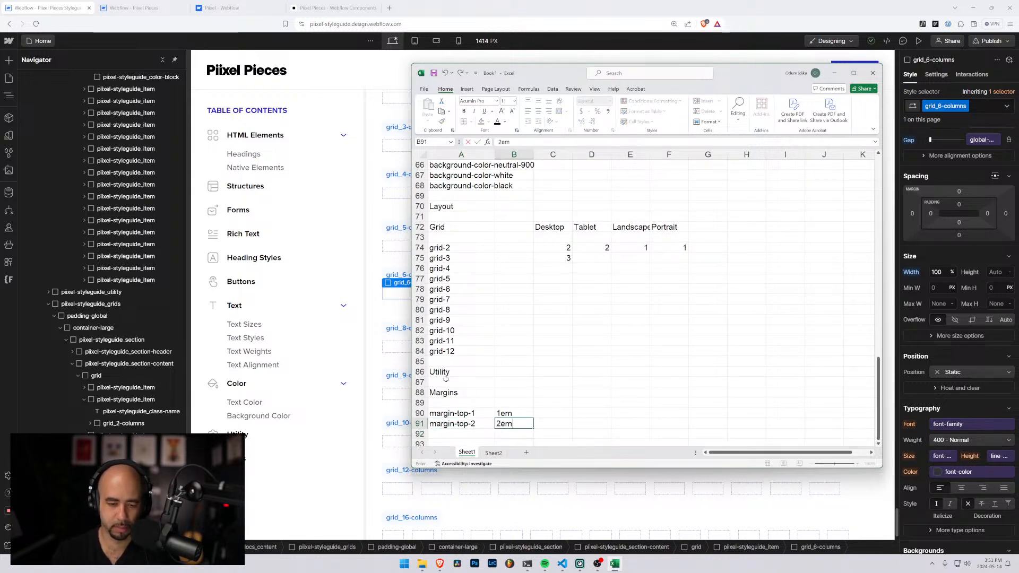
pyautogui.press('Return')
# Add the class margin-top-3 in A92 with the value 3em in B92
pyautogui.write('margin-to')
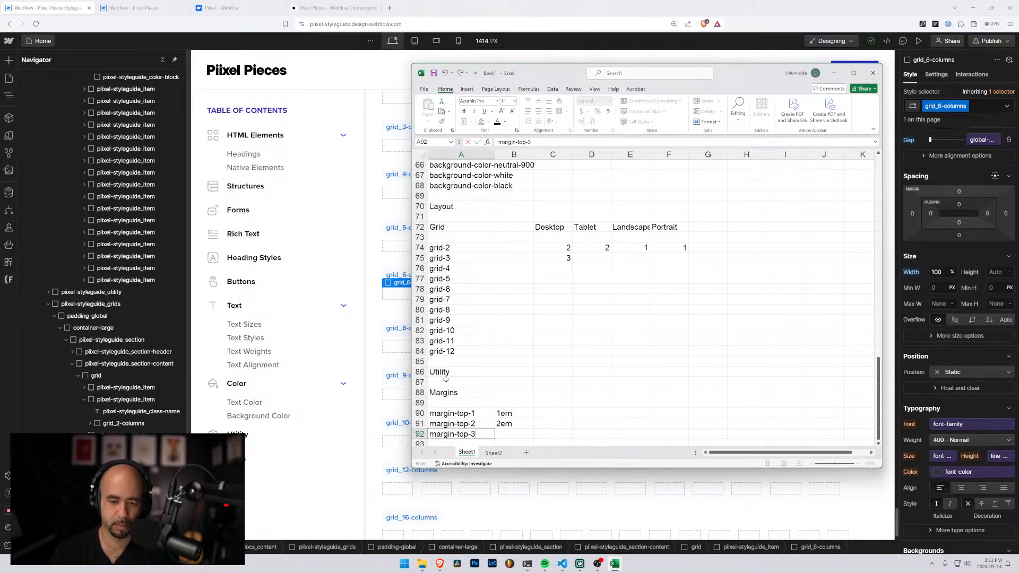
pyautogui.write('p-3')
pyautogui.press('Tab')
pyautogui.write('3em')
pyautogui.press('Return')
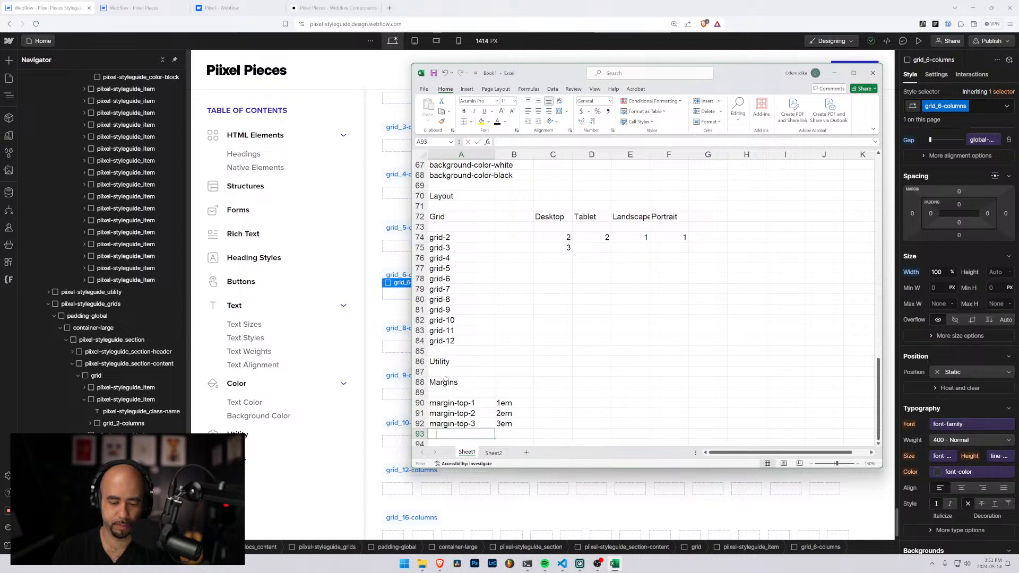
# Enter margin-bottom-1 in A93 and extend the series down to margin-bottom-3 in A95
pyautogui.write('margin-bottom-1')
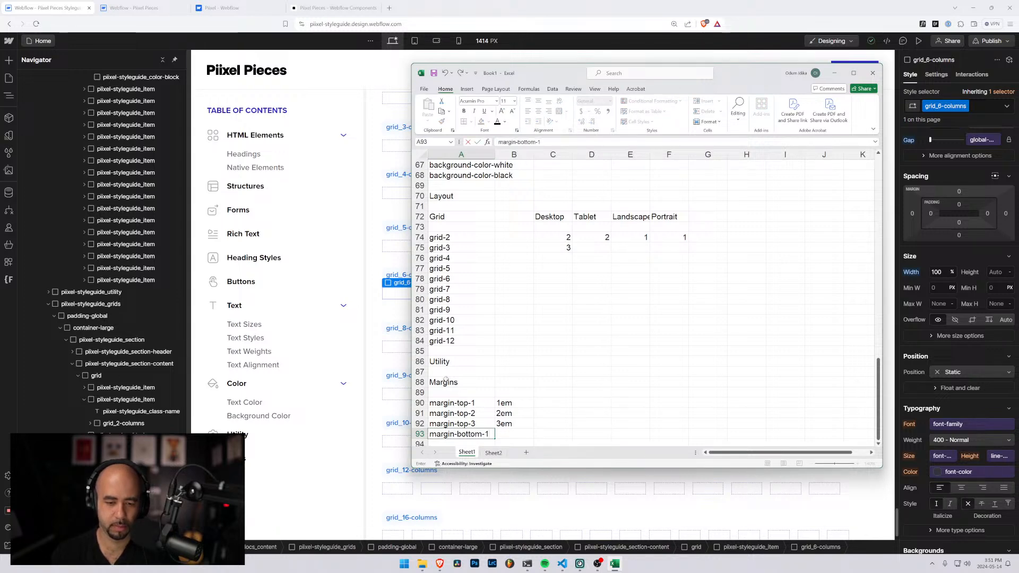
pyautogui.press('Return')
pyautogui.press('Up')
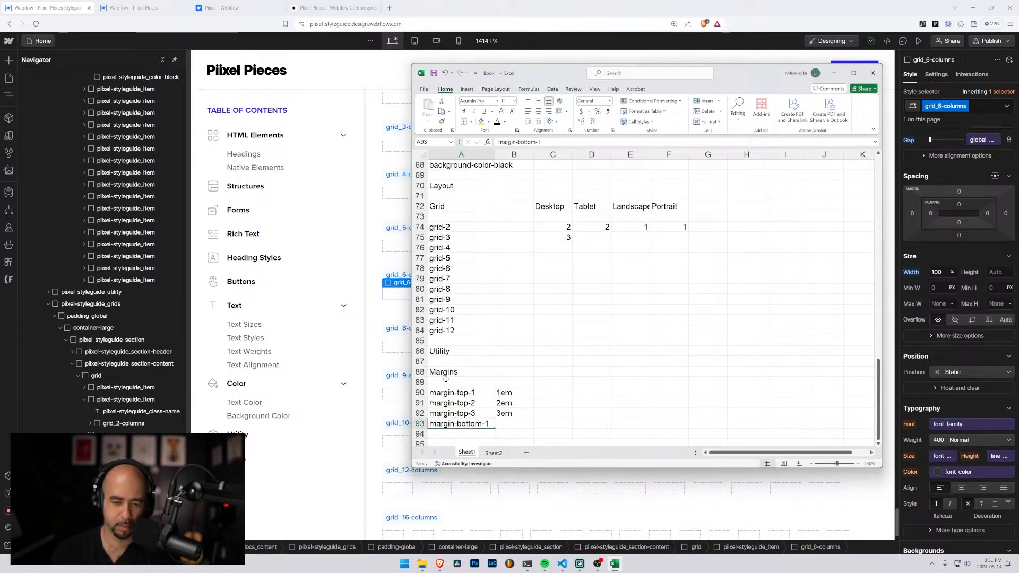
pyautogui.scroll(-3, 445, 379)
pyautogui.moveTo(495, 337); pyautogui.dragTo(497, 354)
# Copy the 1em, 2em and 3em values from B90:B92 to the margin-bottom rows in B93:B95
pyautogui.moveTo(513, 300); pyautogui.dragTo(513, 320)
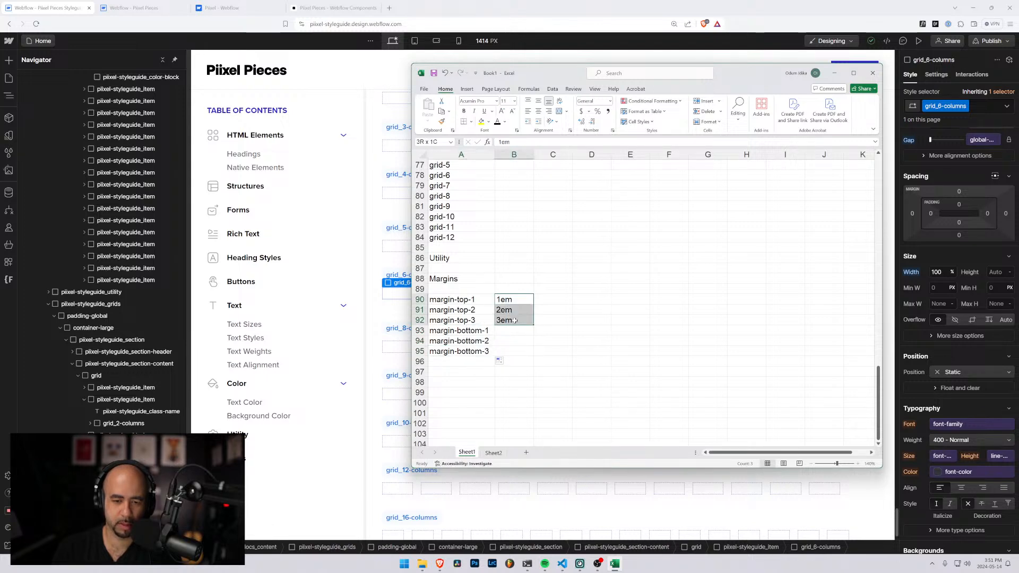
pyautogui.hotkey('ctrl', 'c')
pyautogui.click(515, 330)
pyautogui.hotkey('ctrl', 'v')
pyautogui.click(467, 360)
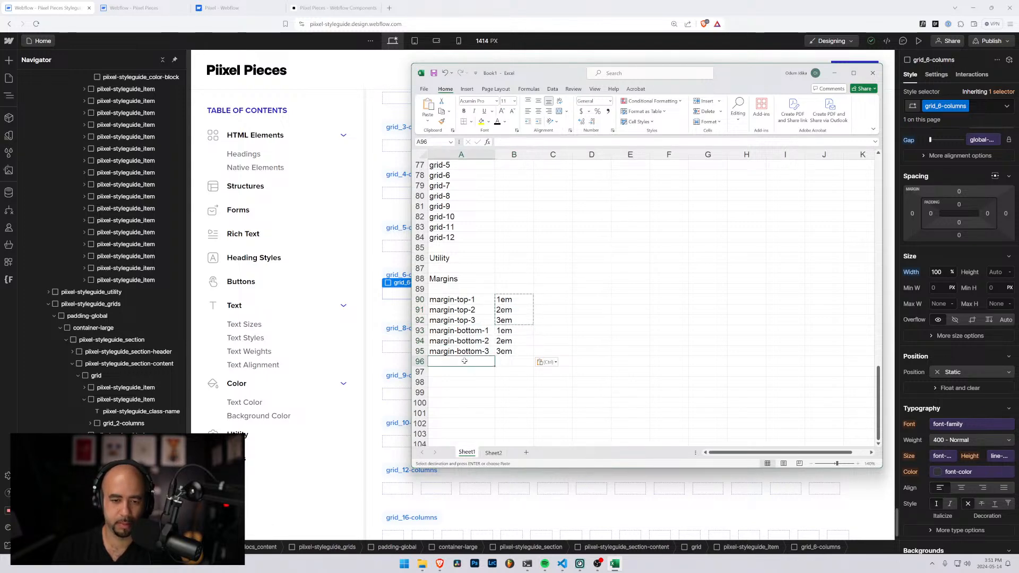
# Copy the margin class names in A90:A95 and clear the old background color class list from Sheet2
pyautogui.moveTo(461, 299); pyautogui.dragTo(460, 351)
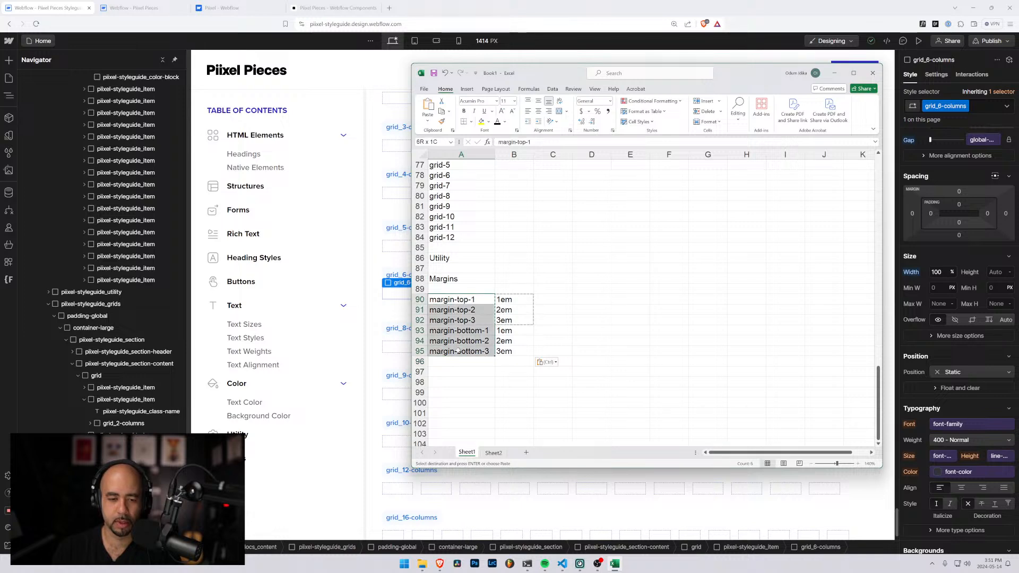
pyautogui.hotkey('ctrl', 'c')
pyautogui.click(494, 453)
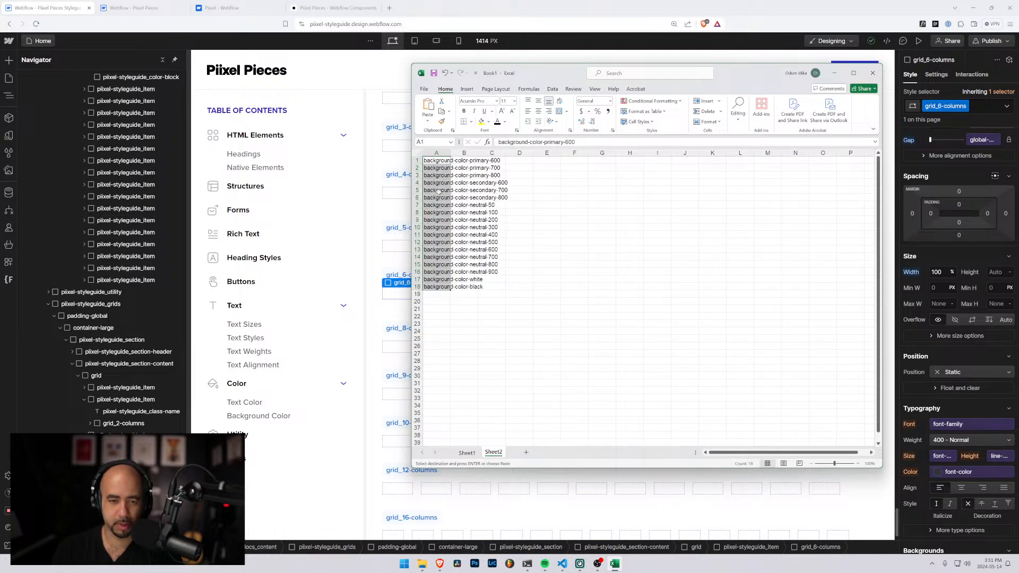
pyautogui.press('Delete')
pyautogui.click(447, 160)
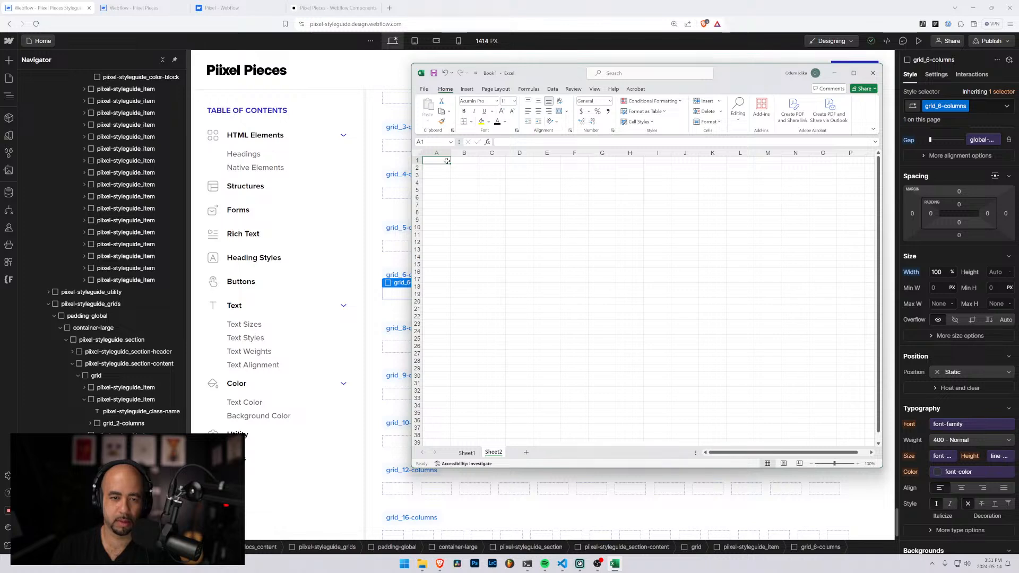
# Copy the margin class names from A90:A95 of Sheet1 again and paste them into Sheet2 starting at A2
pyautogui.hotkey('ctrl', 'v')
pyautogui.click(446, 168)
pyautogui.press('Escape')
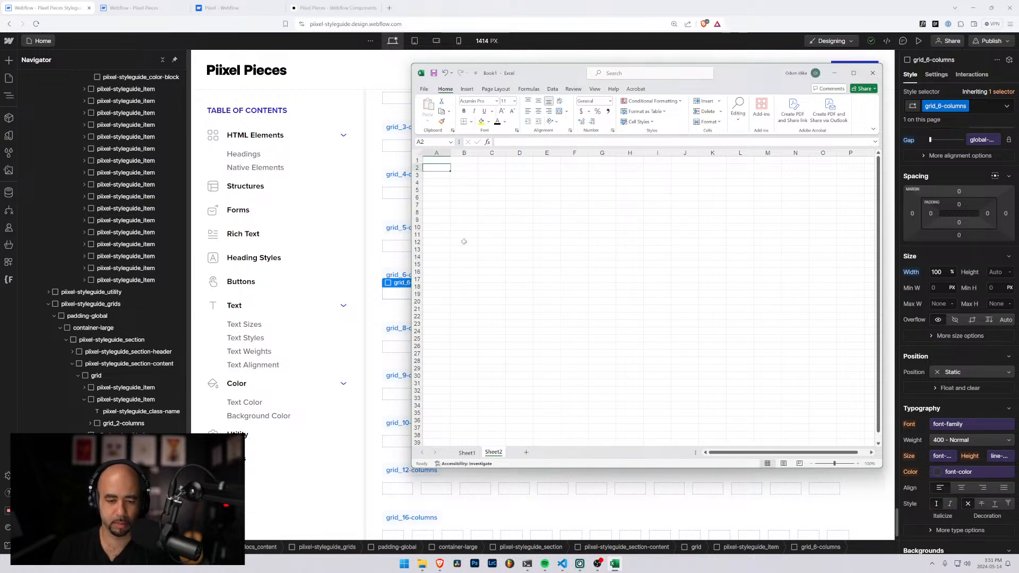
pyautogui.click(467, 453)
pyautogui.hotkey('ctrl', 'c')
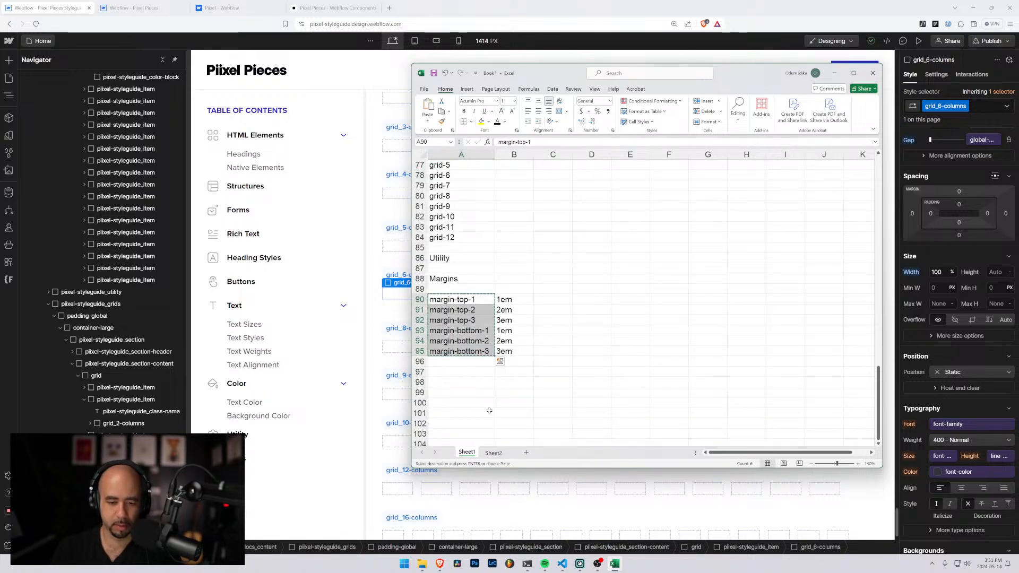
pyautogui.click(493, 453)
pyautogui.hotkey('ctrl', 'v')
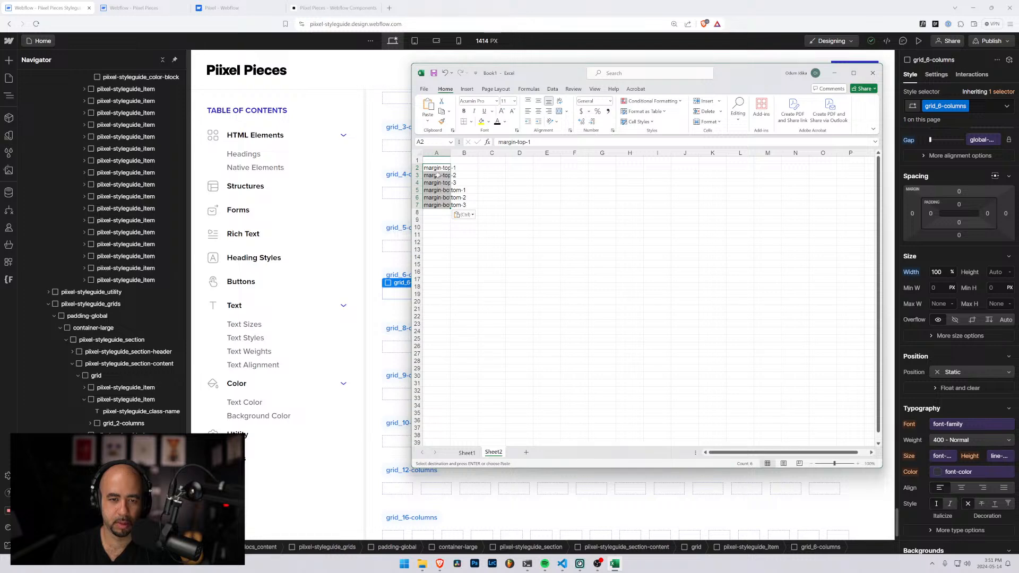
# Replace every occurrence of margin with padding in the Sheet2 class list
pyautogui.hotkey('ctrl', 'f')
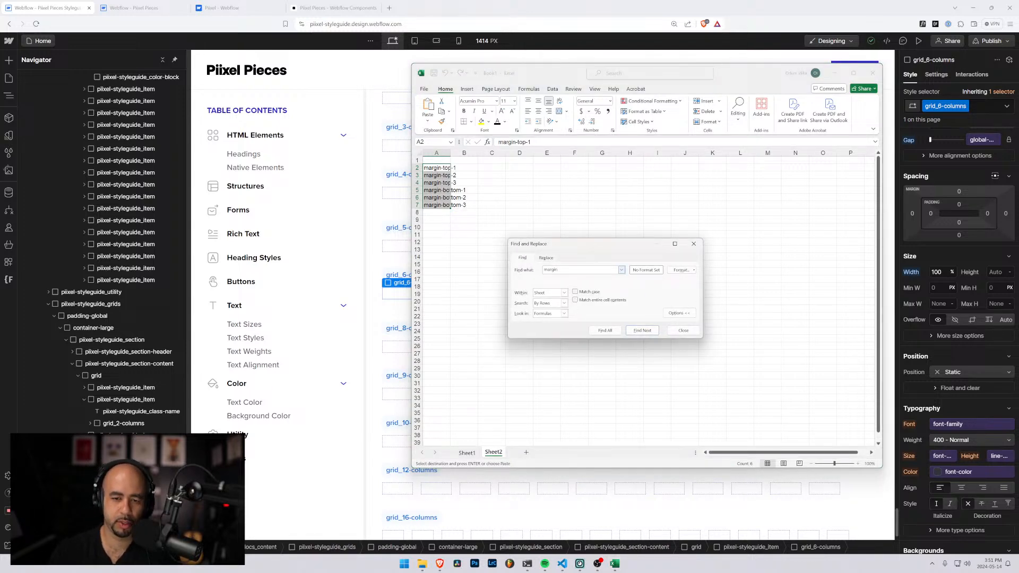
pyautogui.hotkey('ctrl', 'h')
pyautogui.press('Tab')
pyautogui.write('paddi')
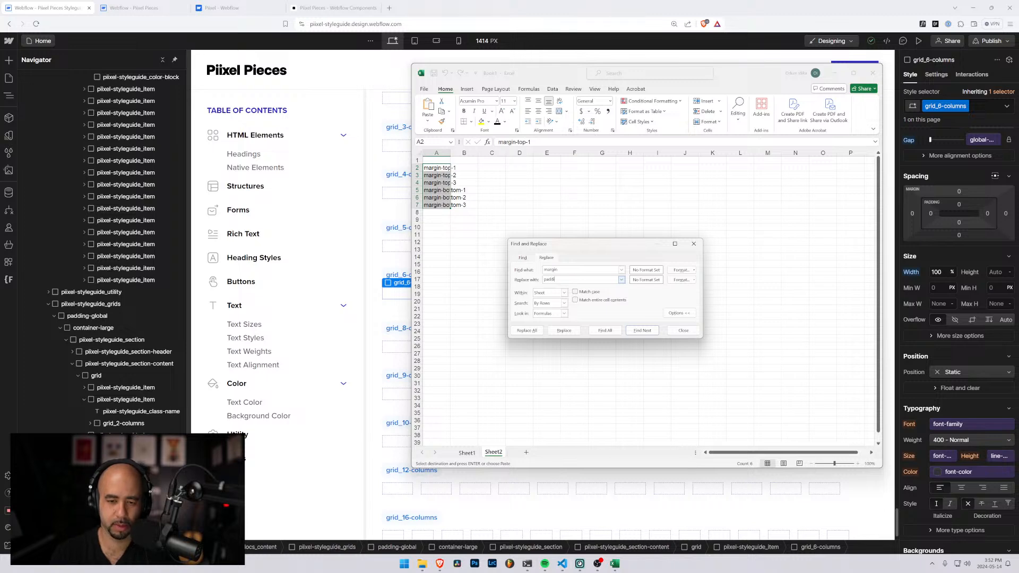
pyautogui.write('ng')
pyautogui.click(535, 330)
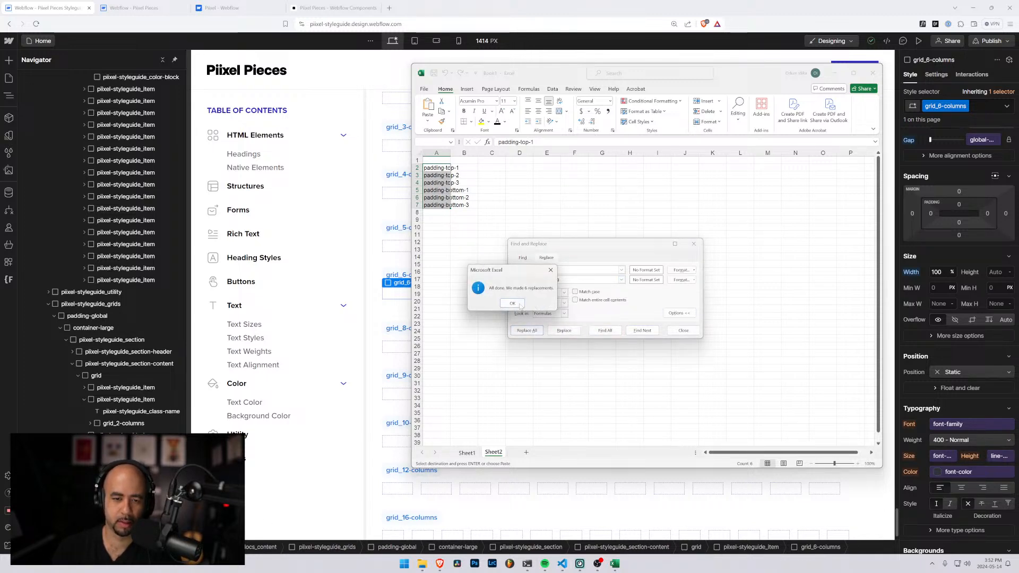
pyautogui.click(520, 305)
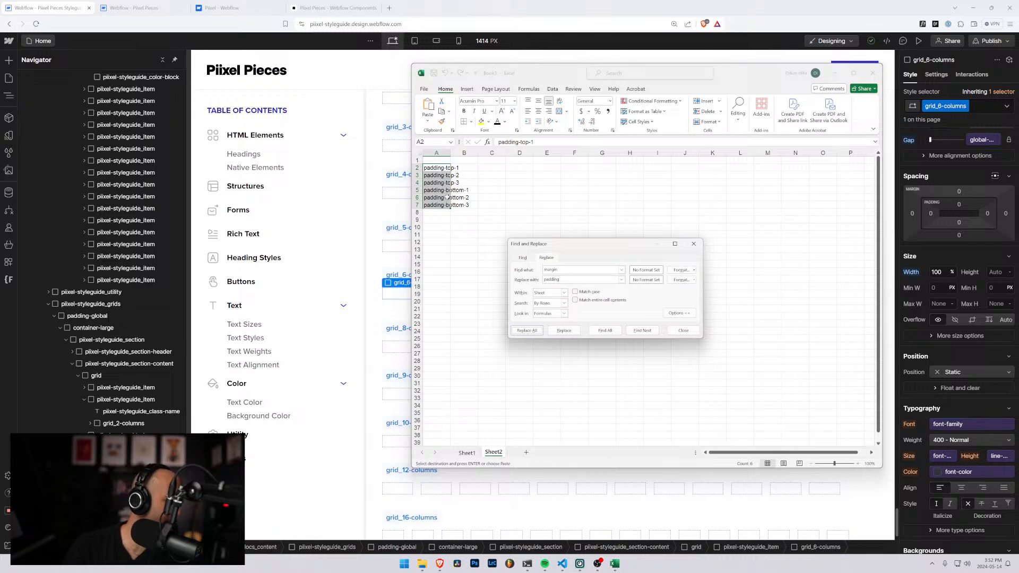
pyautogui.click(683, 330)
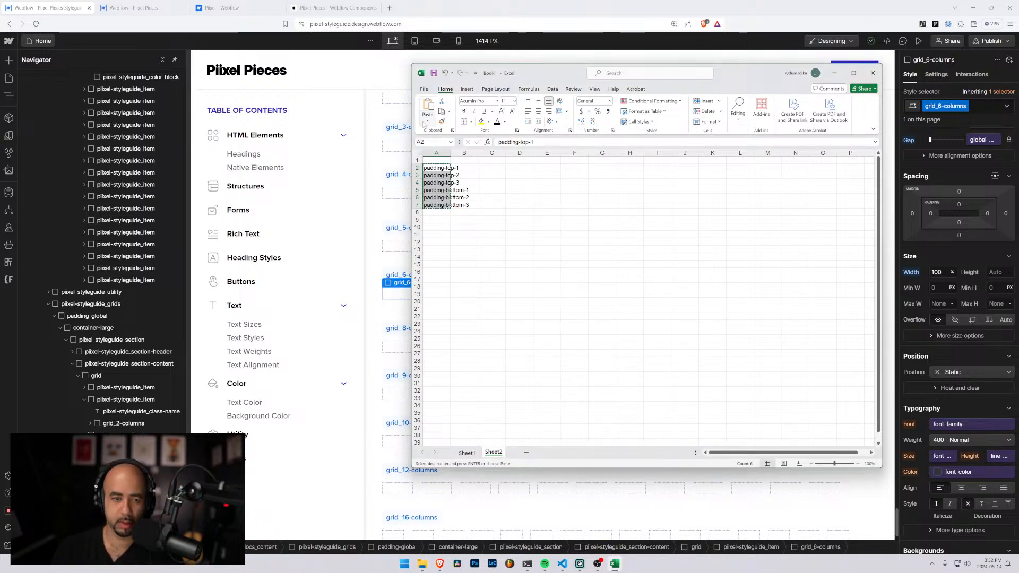
# Paste the padding class names from Sheet2 into Sheet1 starting at A96, directly below margin-bottom-3
pyautogui.click(467, 453)
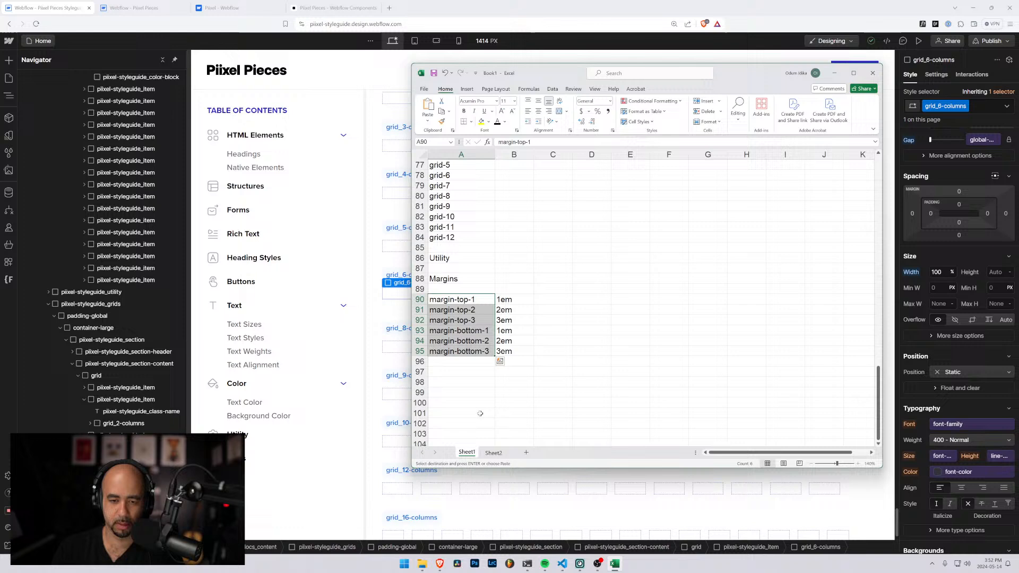
pyautogui.click(438, 363)
pyautogui.hotkey('ctrl', 'v')
pyautogui.scroll(-4, 537, 367)
pyautogui.scroll(1, 531, 319)
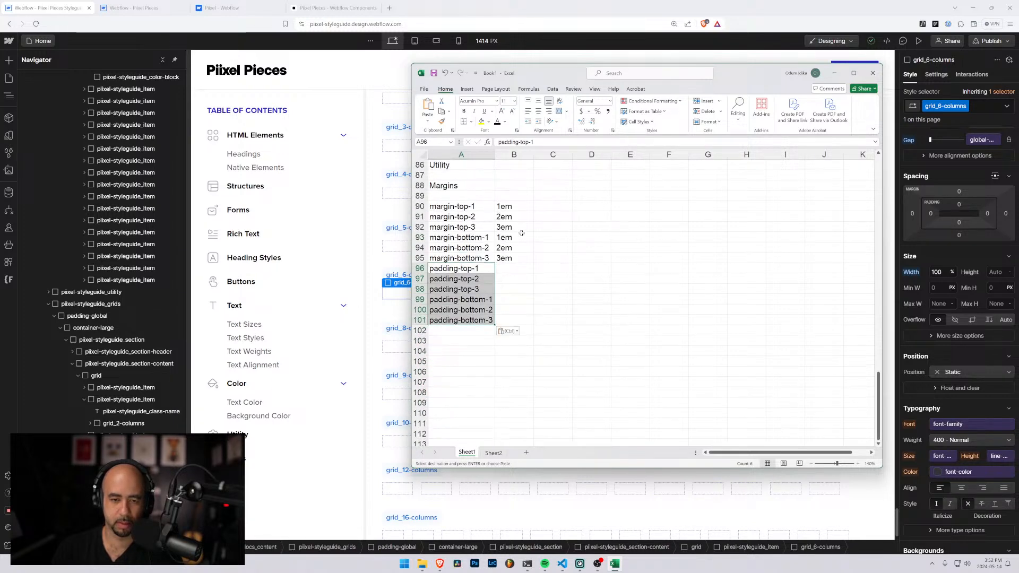
# Copy the em values from B90:B95 to the padding rows in B96:B101
pyautogui.moveTo(504, 206); pyautogui.dragTo(515, 258)
pyautogui.click(518, 269)
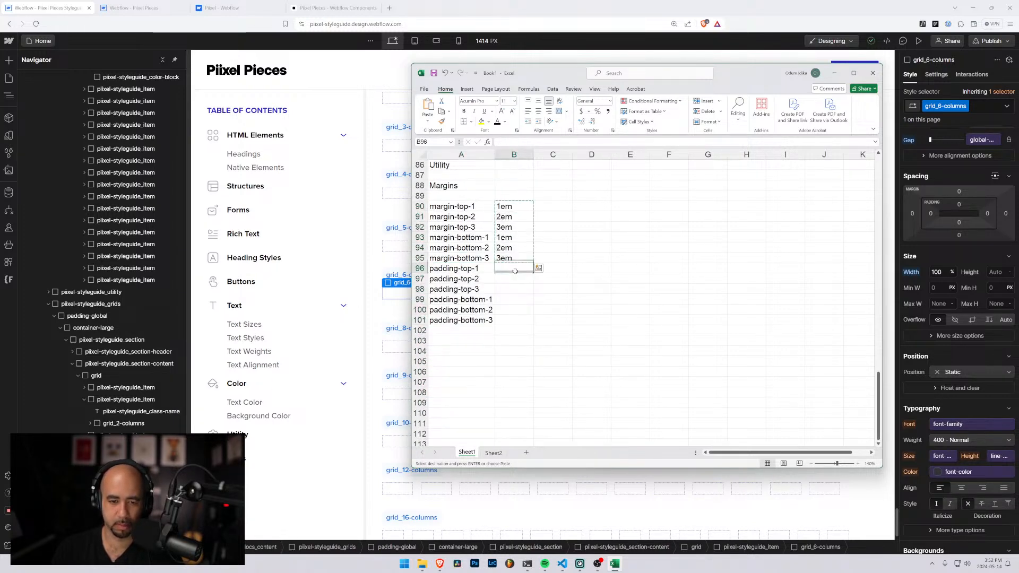
pyautogui.hotkey('ctrl', 'v')
pyautogui.click(474, 329)
pyautogui.click(465, 342)
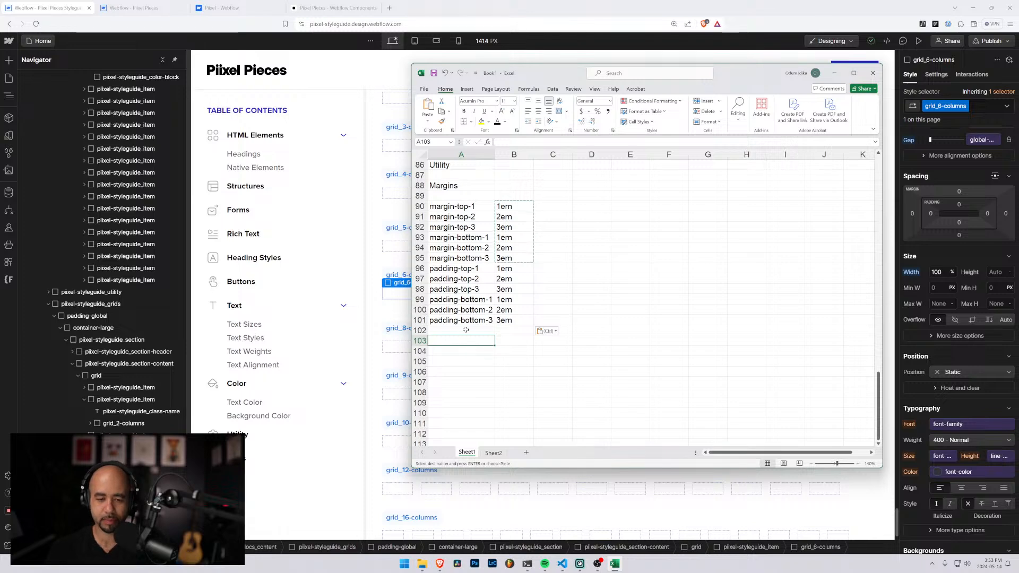
# Review the heading, native element, structure and form sections of the Webflow styleguide page, then return to the Excel sheet
pyautogui.click(376, 186)
pyautogui.scroll(-1, 501, 248)
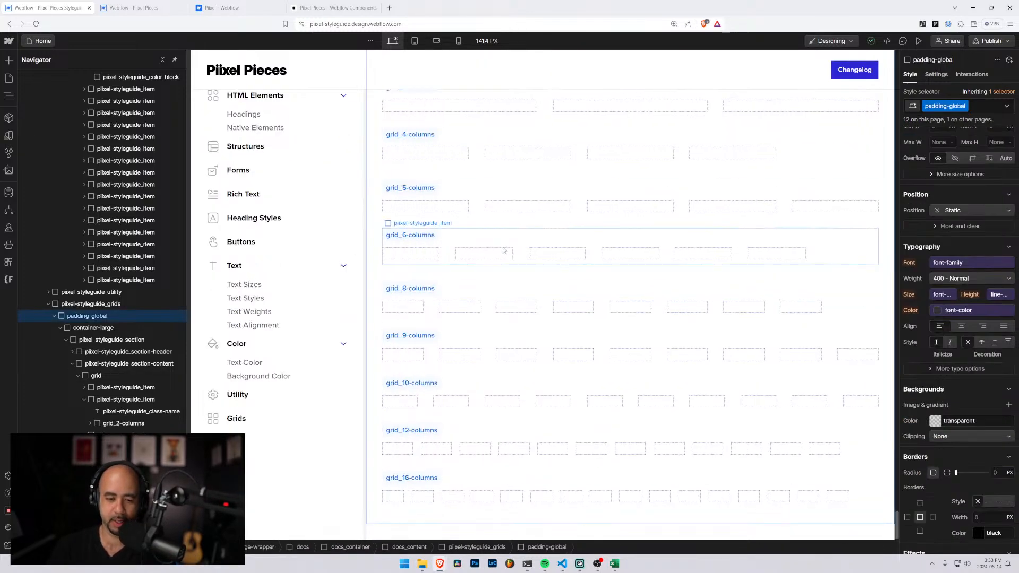
pyautogui.scroll(8, 508, 250)
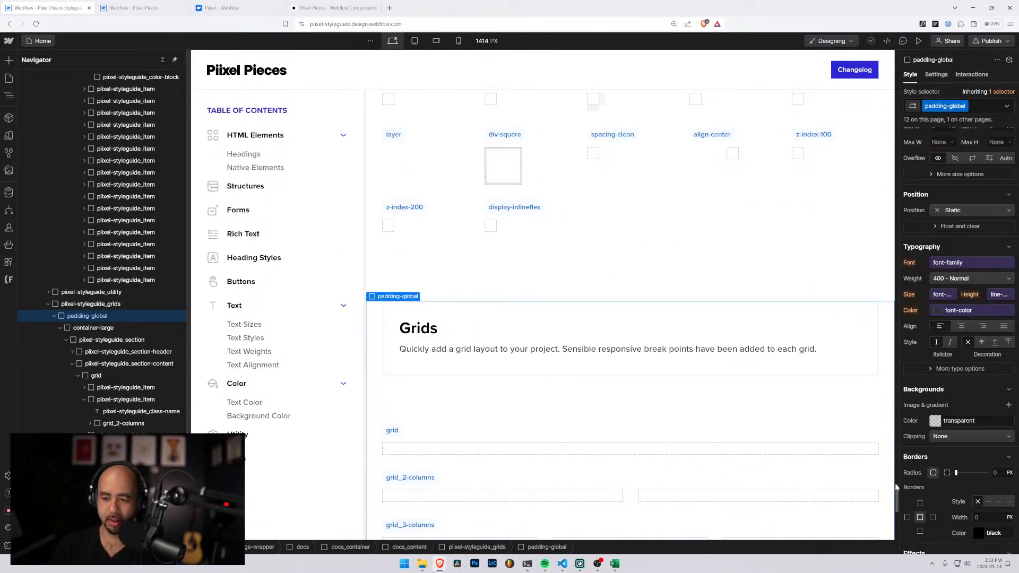
pyautogui.moveTo(897, 494); pyautogui.dragTo(892, 53)
pyautogui.scroll(-7, 453, 189)
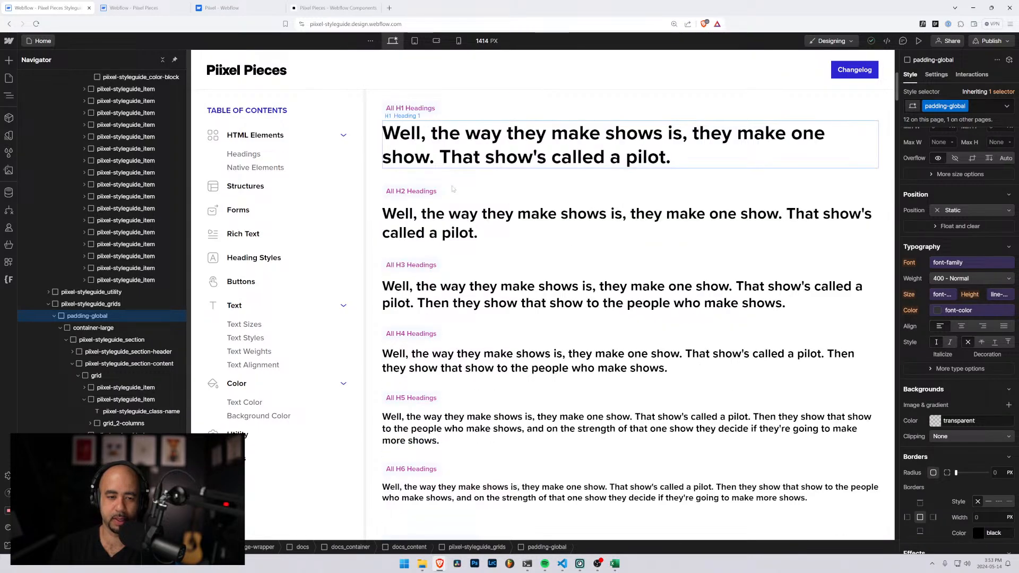
pyautogui.scroll(-6, 453, 189)
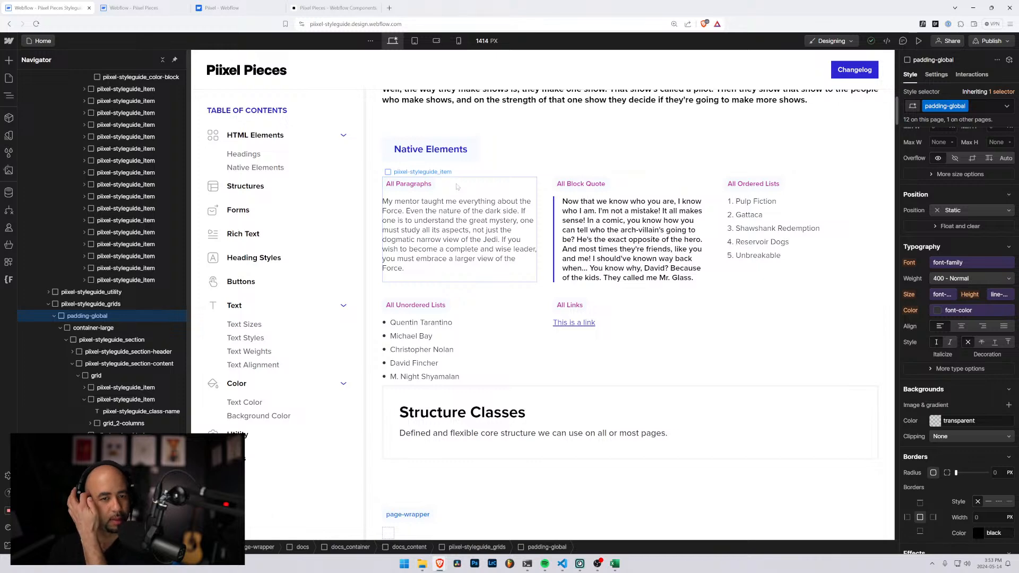
pyautogui.scroll(-1, 456, 186)
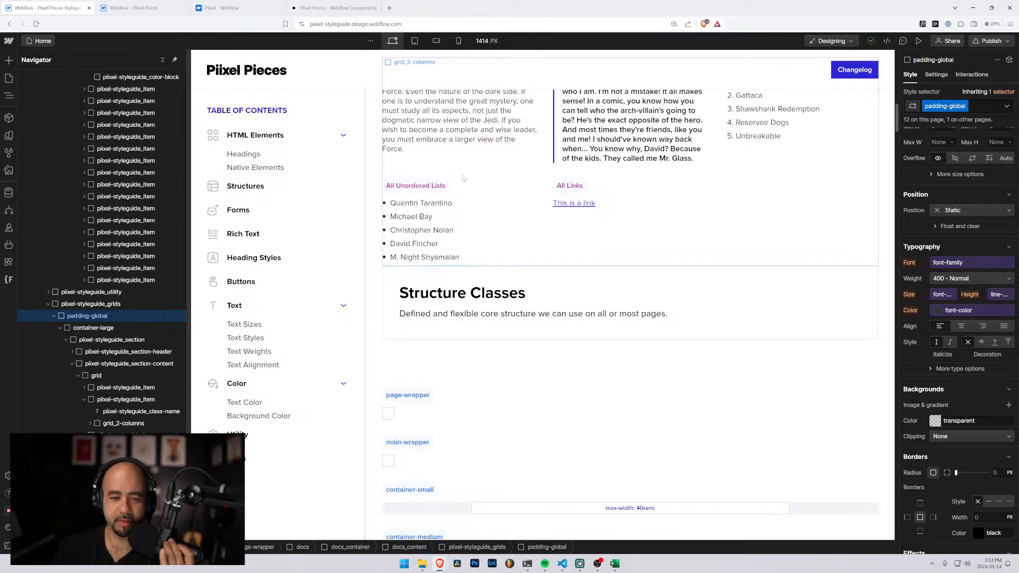
pyautogui.scroll(-3, 448, 199)
pyautogui.scroll(-9, 447, 199)
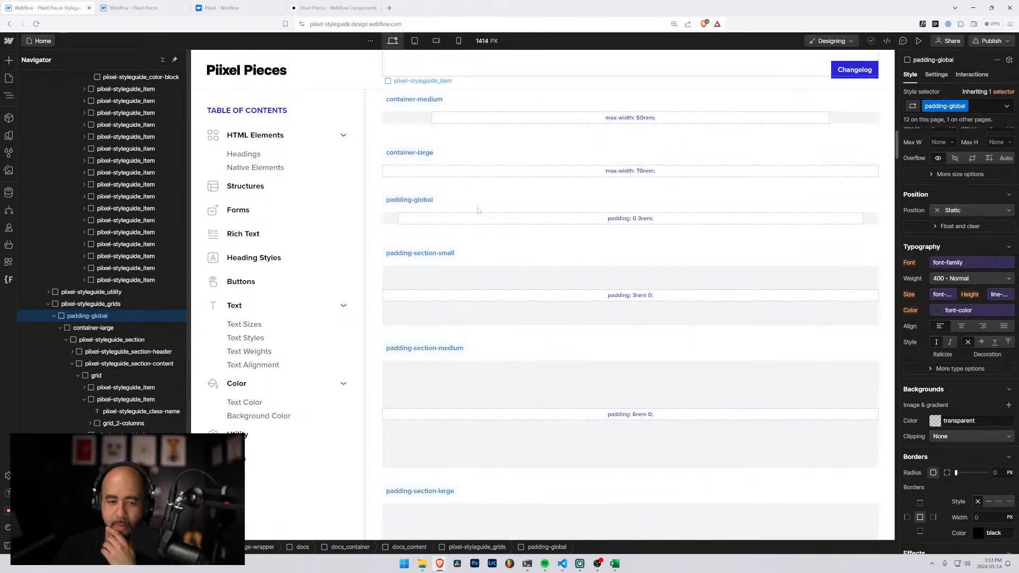
pyautogui.scroll(-3, 478, 211)
pyautogui.scroll(4, 478, 211)
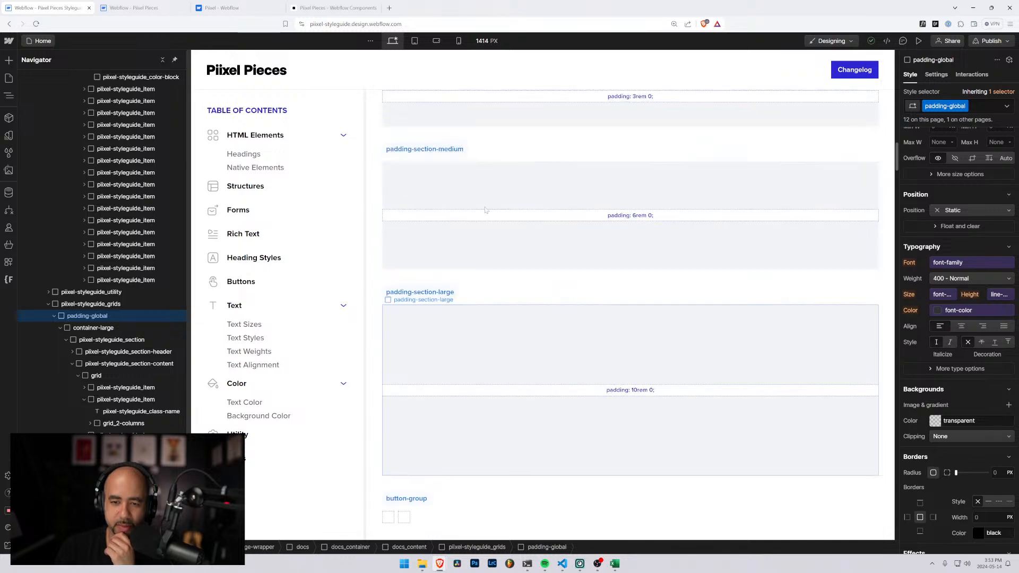
pyautogui.scroll(-7, 485, 210)
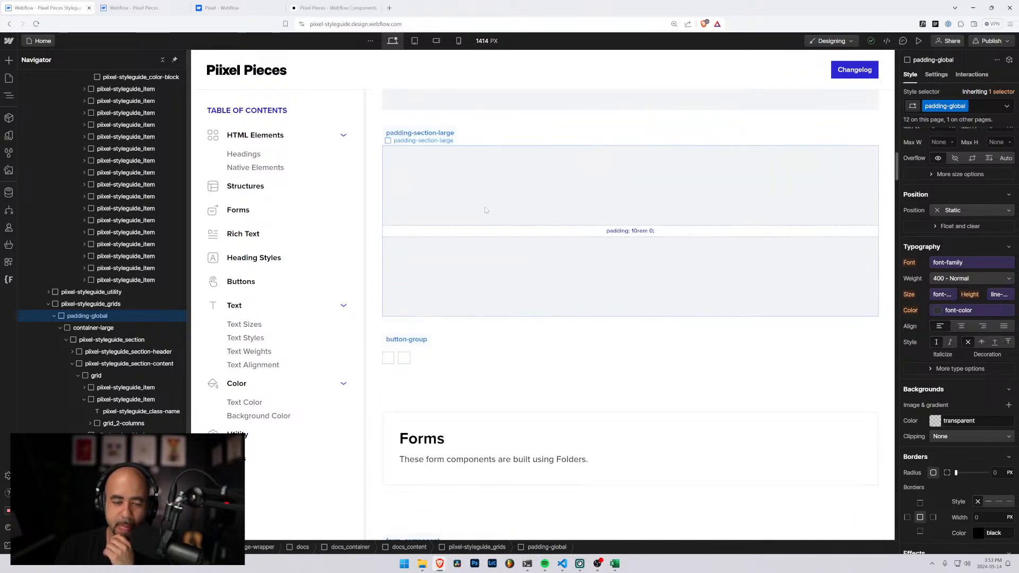
pyautogui.scroll(-1, 485, 210)
pyautogui.scroll(-3, 485, 210)
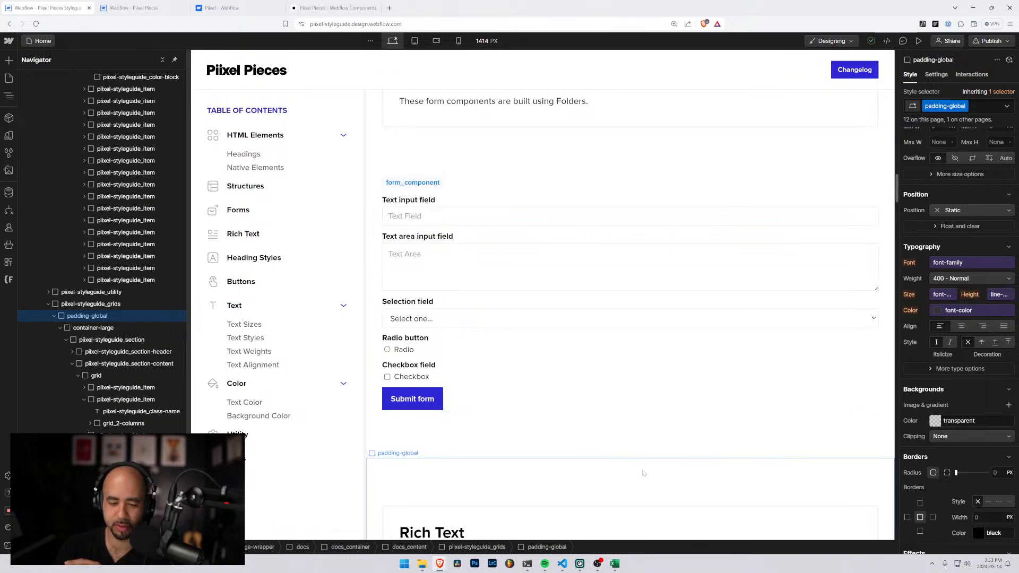
pyautogui.click(614, 564)
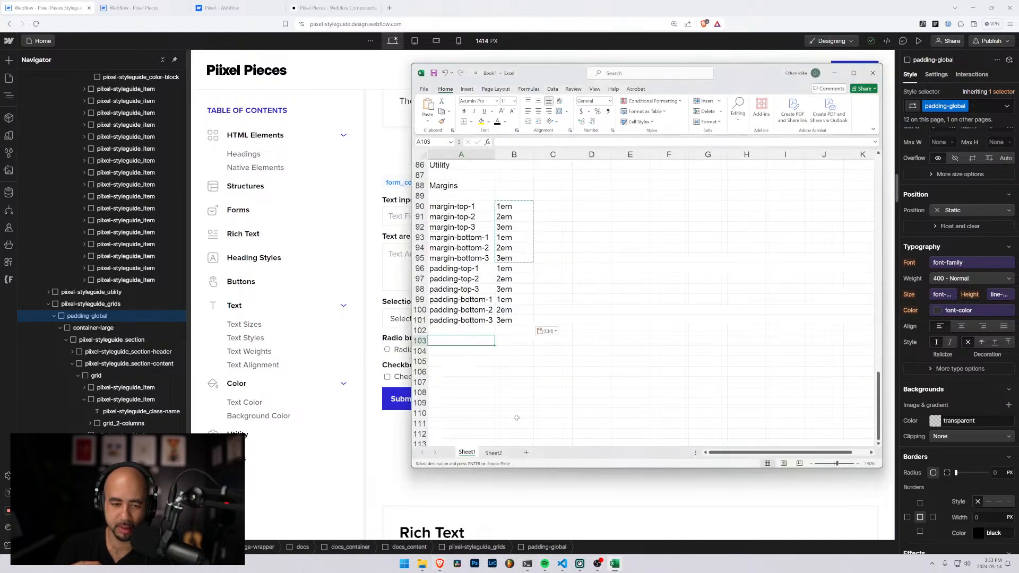
# Add a Form heading in A103, a Button subheading in A105 and the button class name in A107
pyautogui.write('Form')
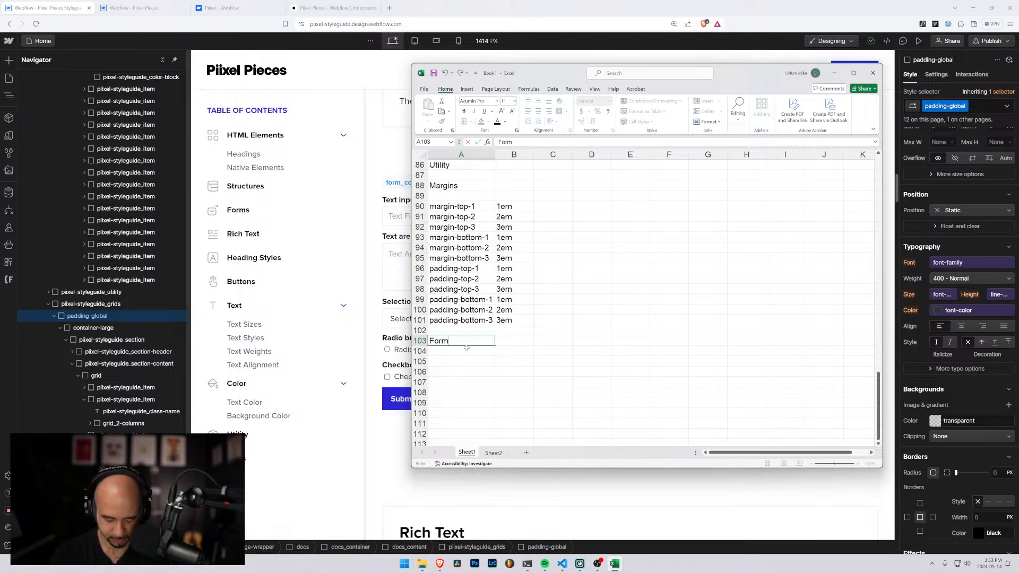
pyautogui.press('Return')
pyautogui.press('Return')
pyautogui.write('Button')
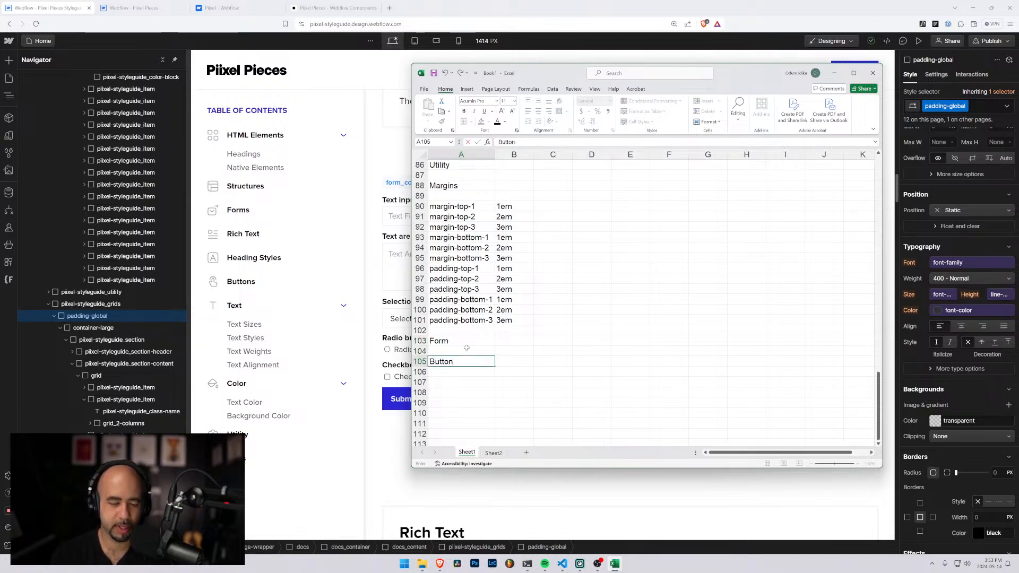
pyautogui.press('Return')
pyautogui.press('Return')
pyautogui.write('button')
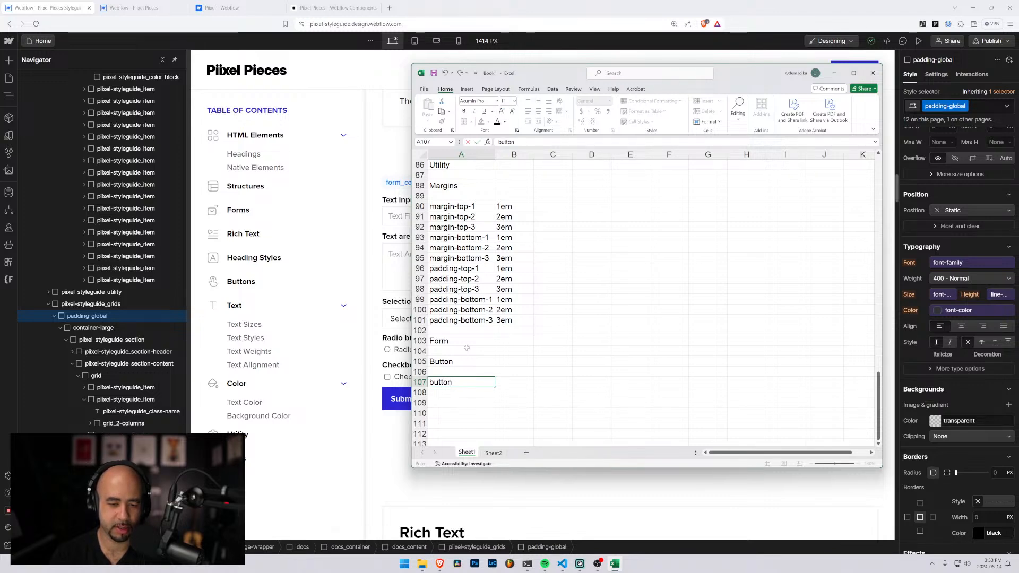
pyautogui.press('Return')
# List the button modifier classes is-reverse in B108 and is-secondary in B109, beneath the button class
pyautogui.press('Right')
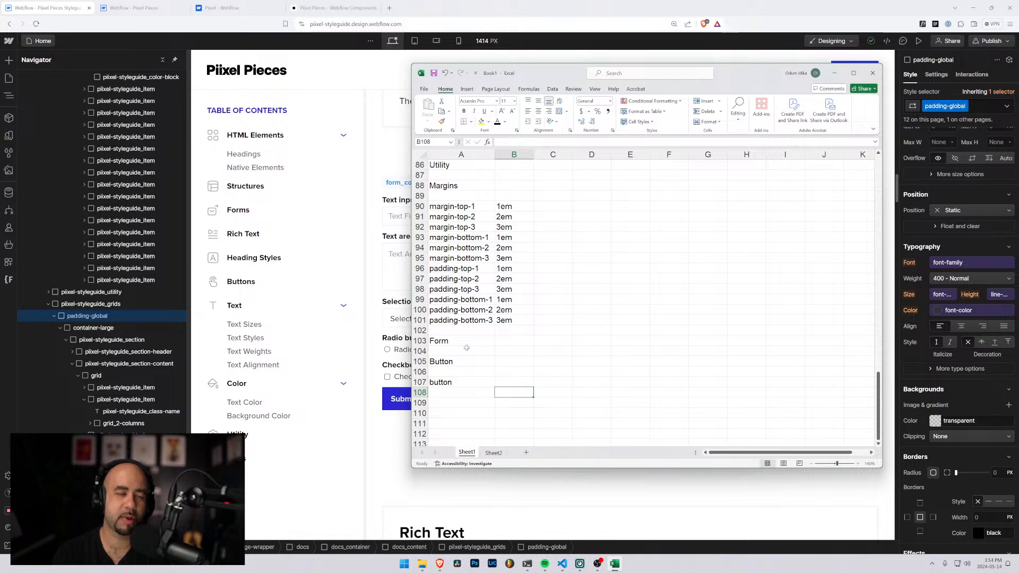
pyautogui.write('is-se')
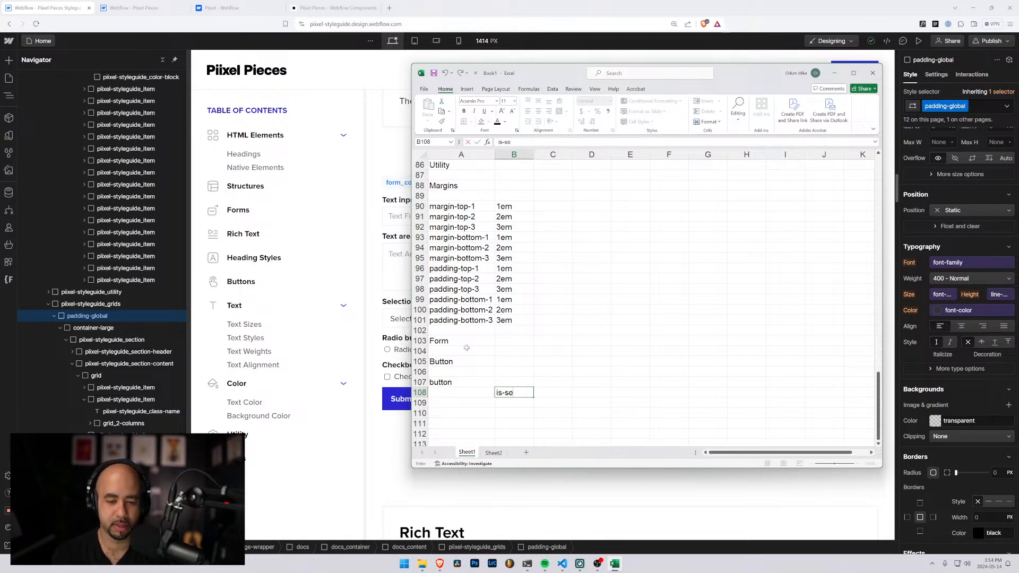
pyautogui.press('BackSpace')
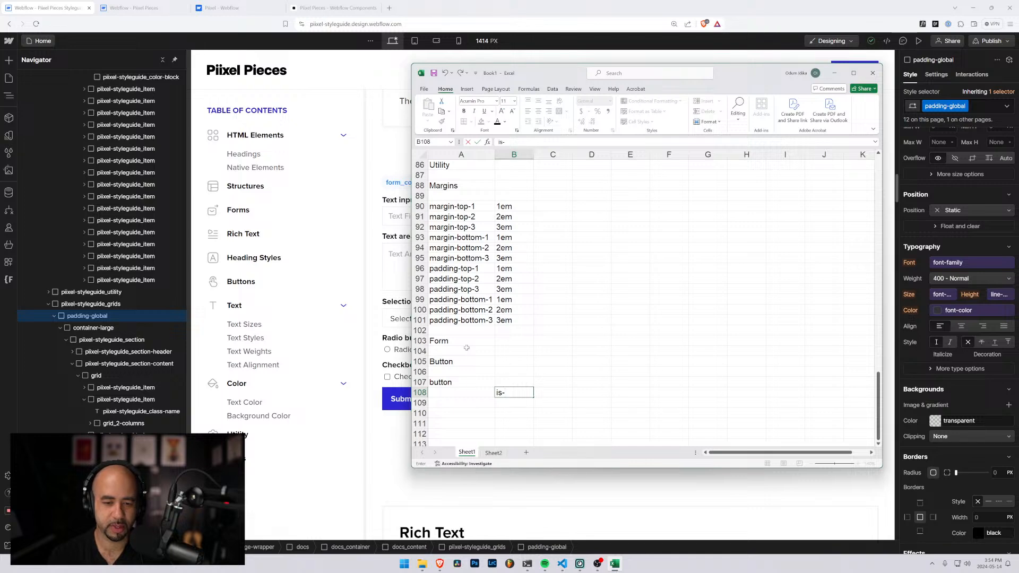
pyautogui.write('reverse')
pyautogui.press('Return')
pyautogui.write('is-')
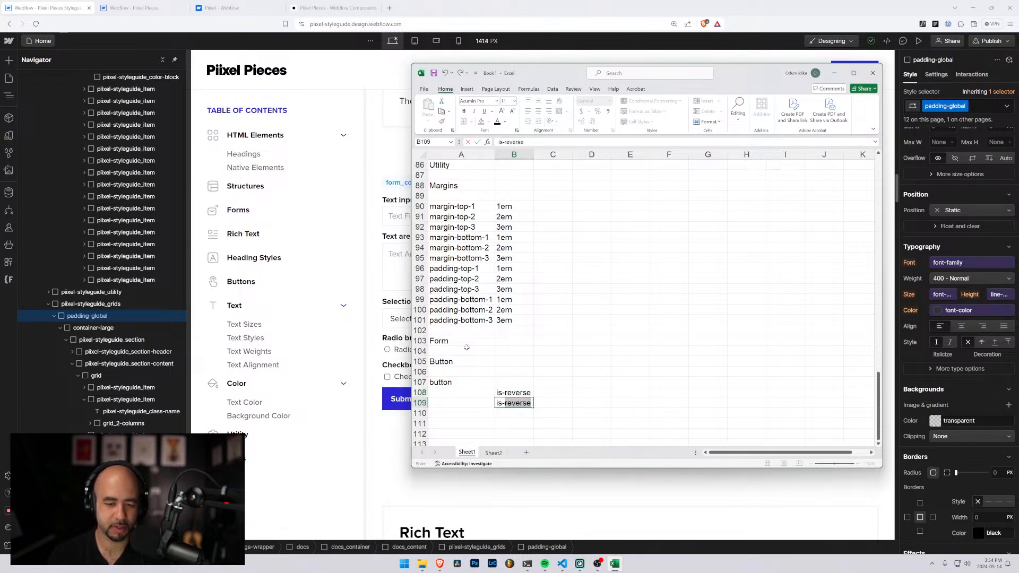
pyautogui.write('secondary')
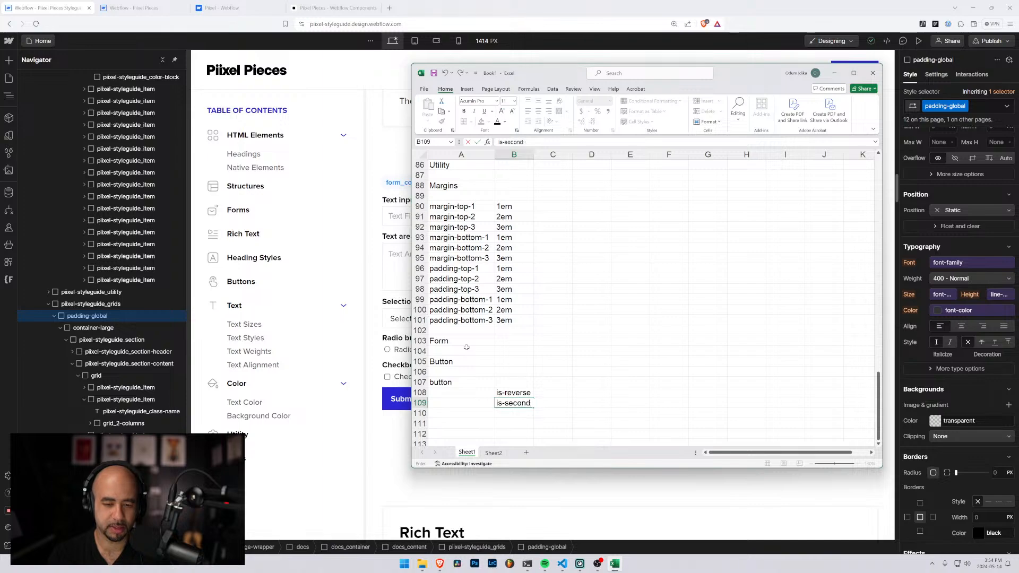
pyautogui.press('Return')
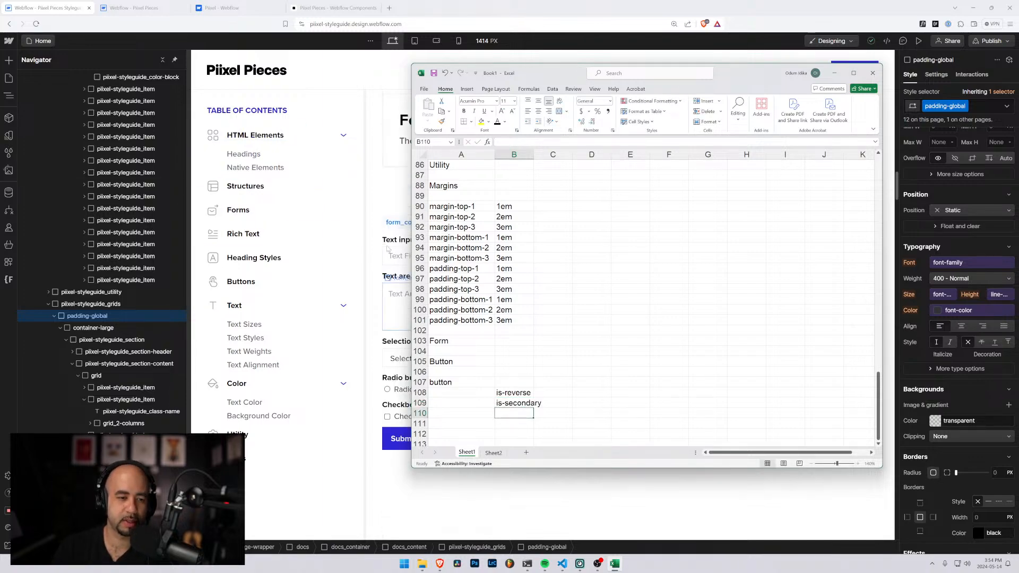
# Check the button variants in the Webflow styleguide, then reorder the modifiers with is-secondary in B108 and is-reverse in B109
pyautogui.moveTo(499, 73); pyautogui.dragTo(727, 136)
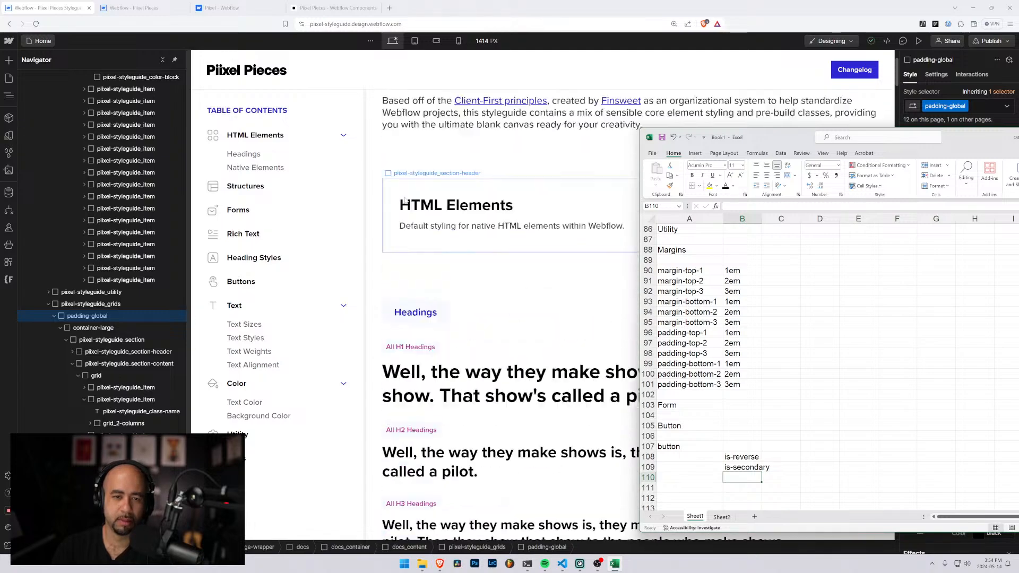
pyautogui.scroll(-20, 407, 197)
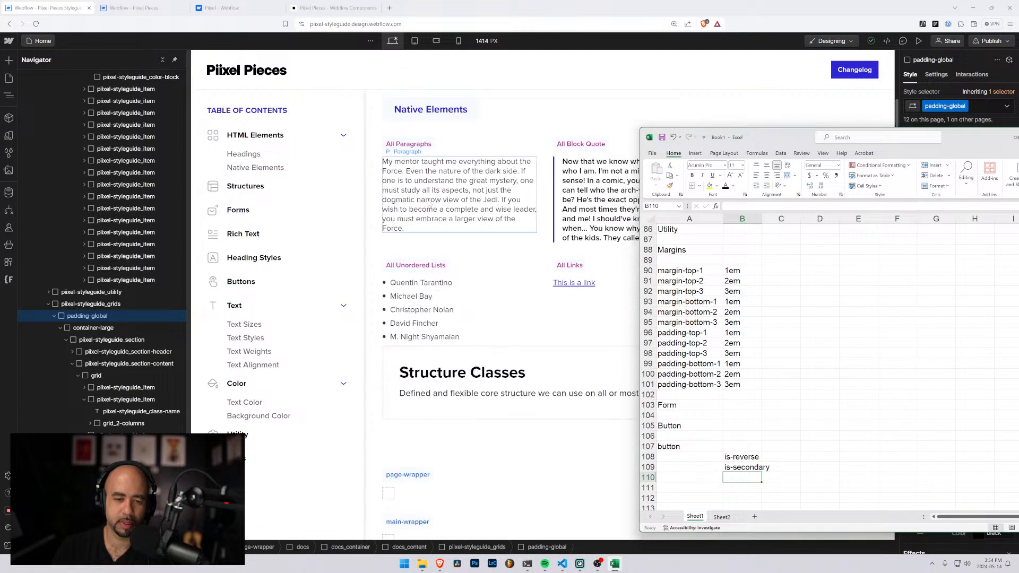
pyautogui.scroll(-20, 431, 206)
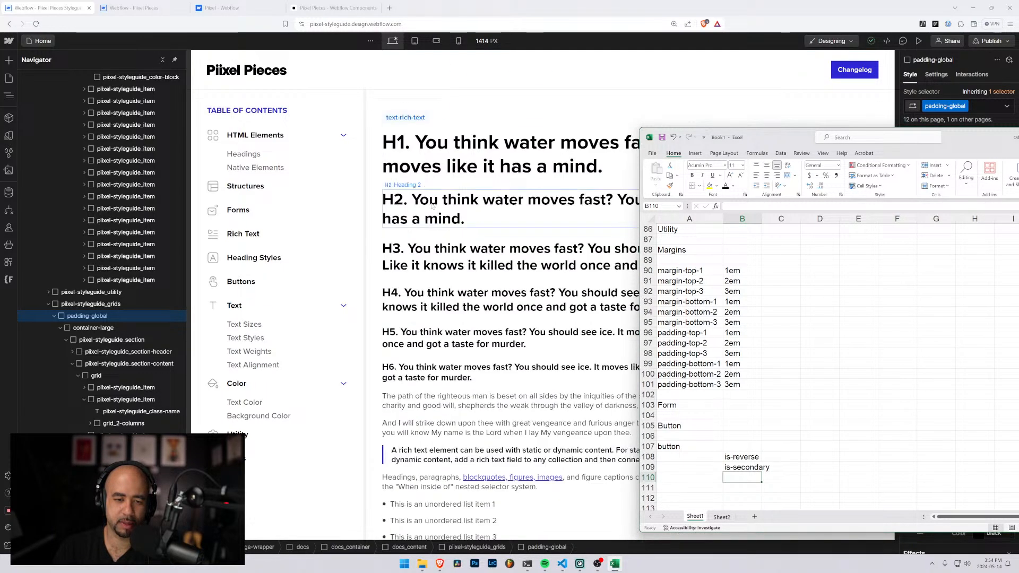
pyautogui.scroll(-20, 432, 206)
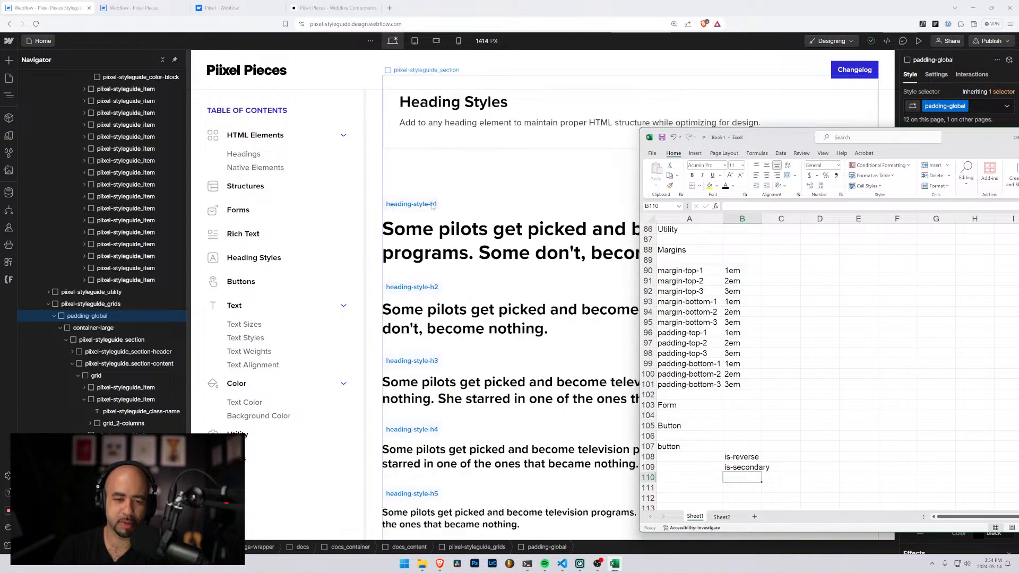
pyautogui.scroll(-1, 432, 207)
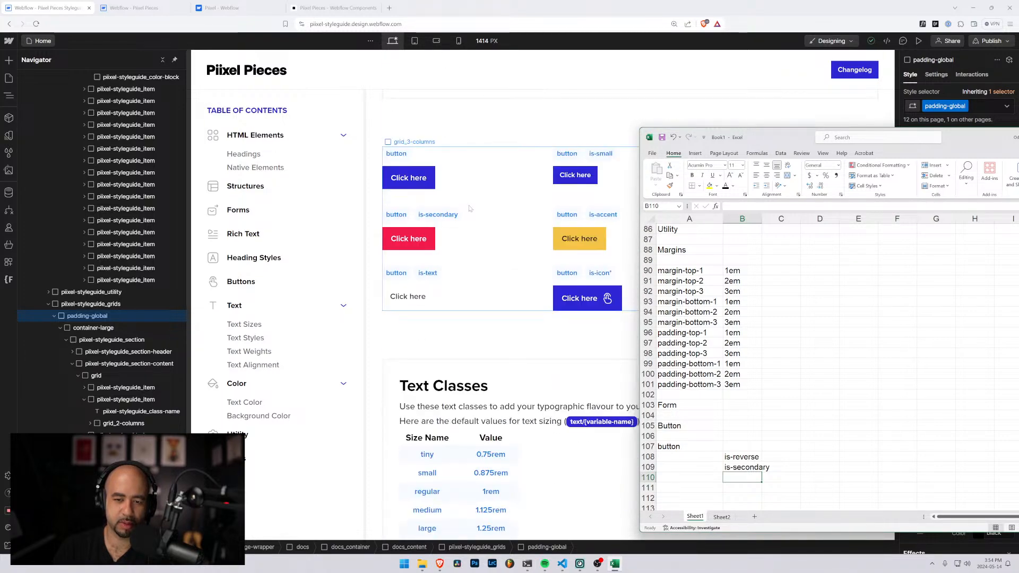
pyautogui.moveTo(783, 143); pyautogui.dragTo(635, 104)
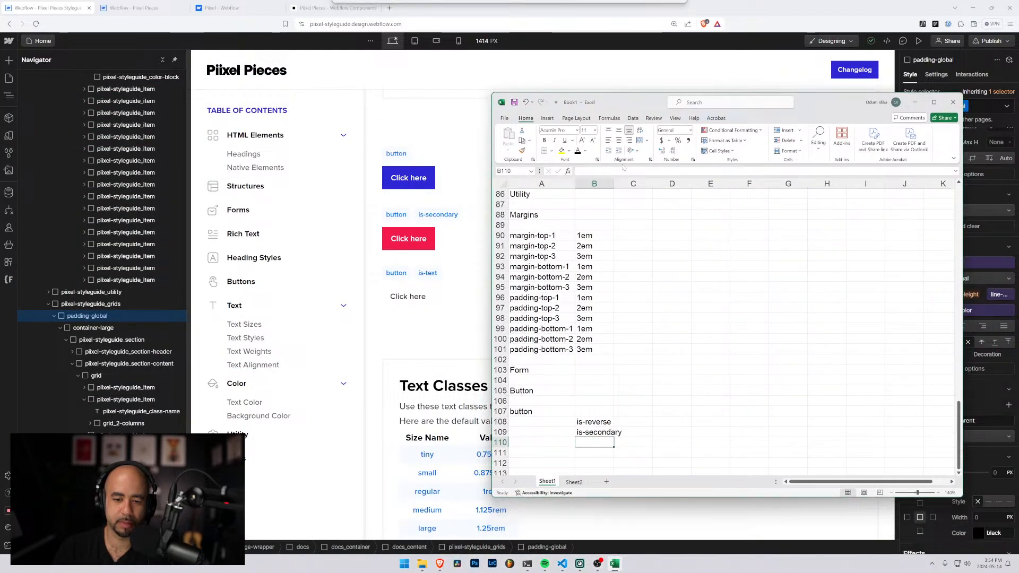
pyautogui.click(581, 432)
pyautogui.hotkey('ctrl', 'c')
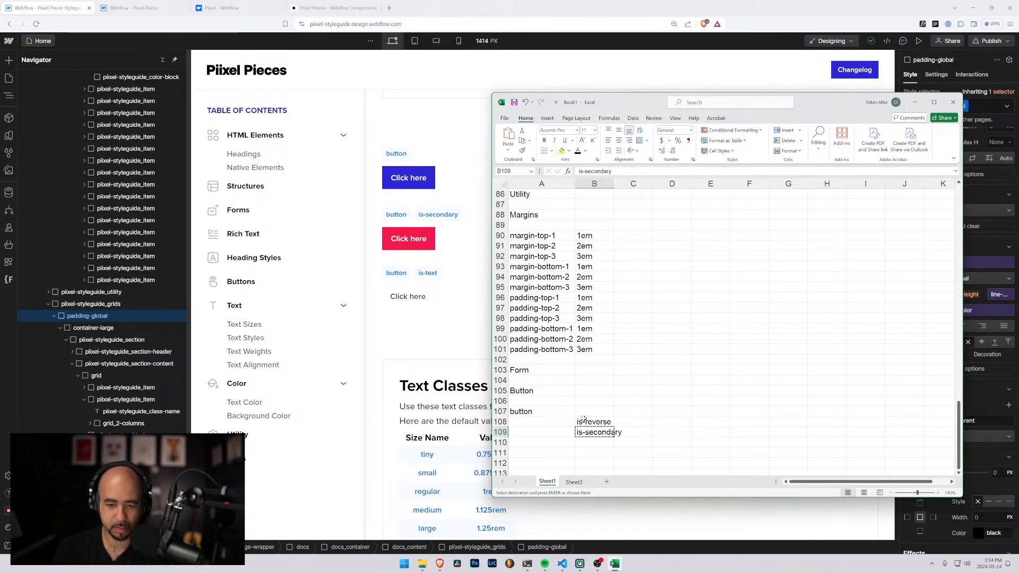
pyautogui.click(582, 423)
pyautogui.hotkey('ctrl', 'v')
pyautogui.click(581, 432)
pyautogui.write('is-re')
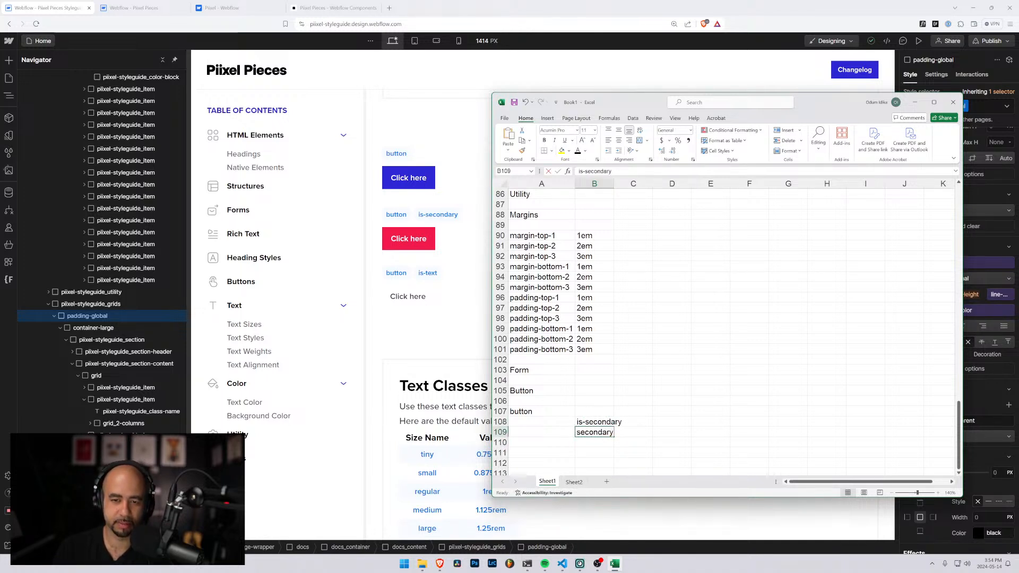
pyautogui.write('verse')
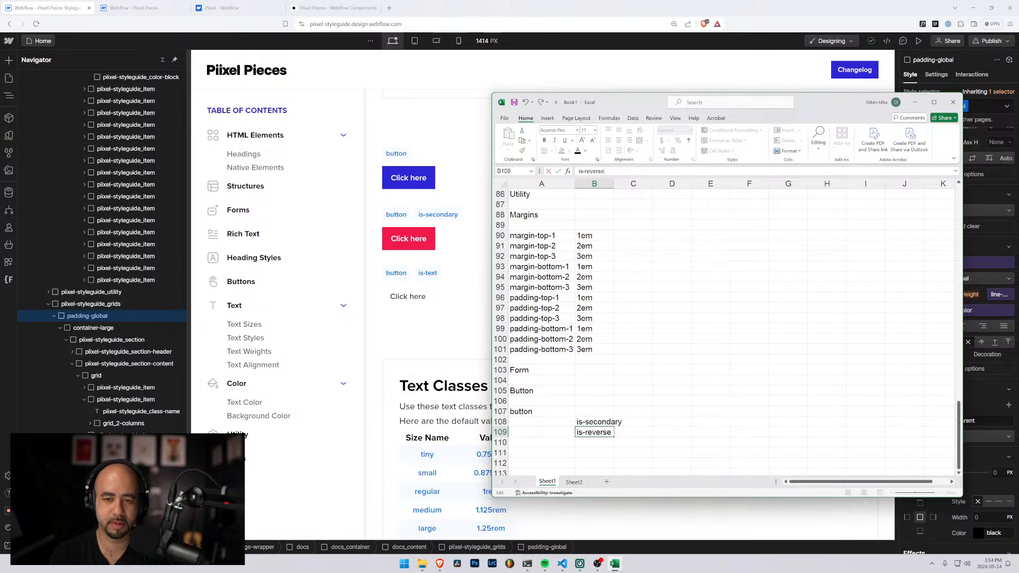
pyautogui.press('Return')
# Add the size modifiers is-small in B110 and is-large in B111 to the button class list
pyautogui.write('is=')
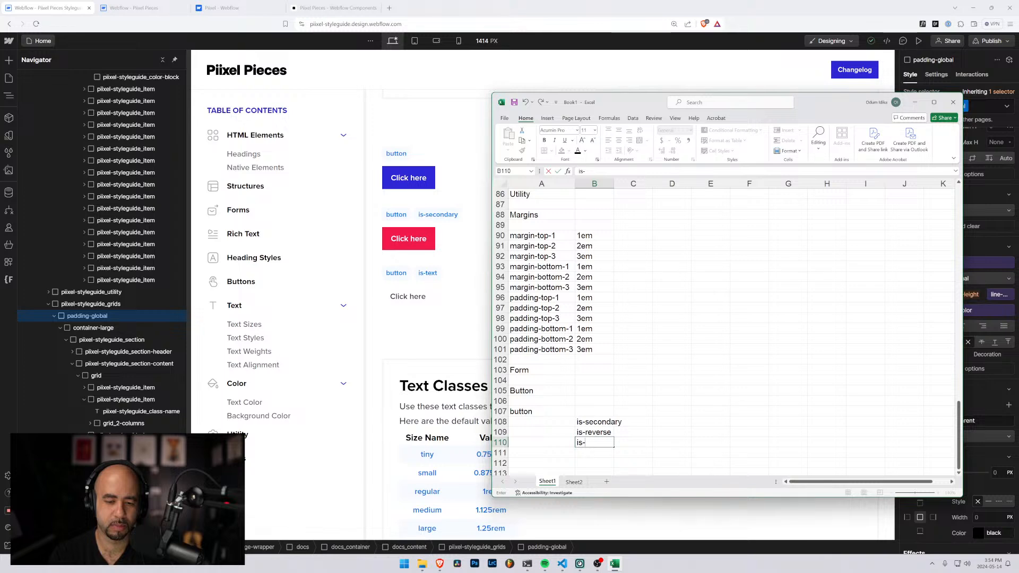
pyautogui.press('BackSpace')
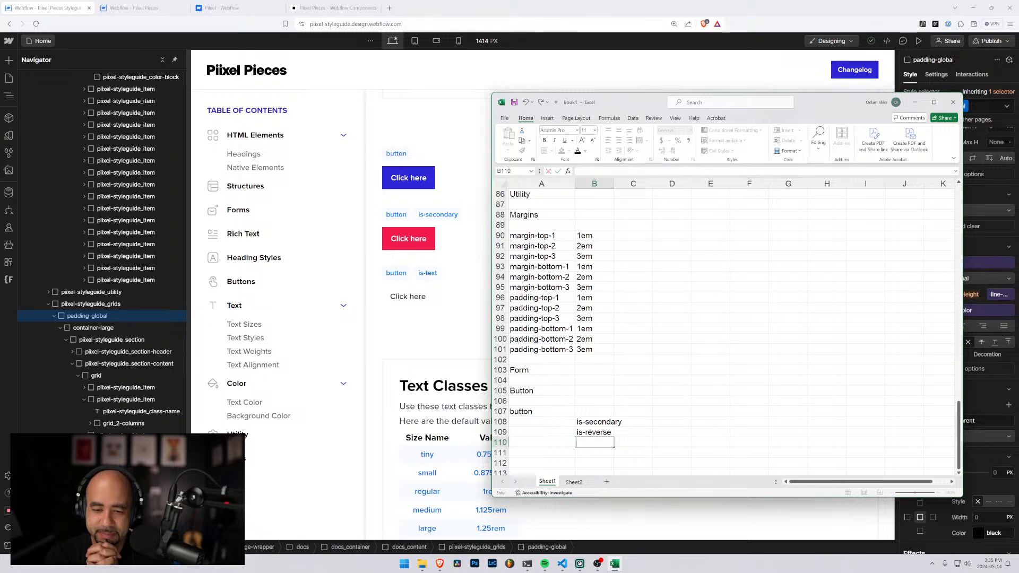
pyautogui.write('-s')
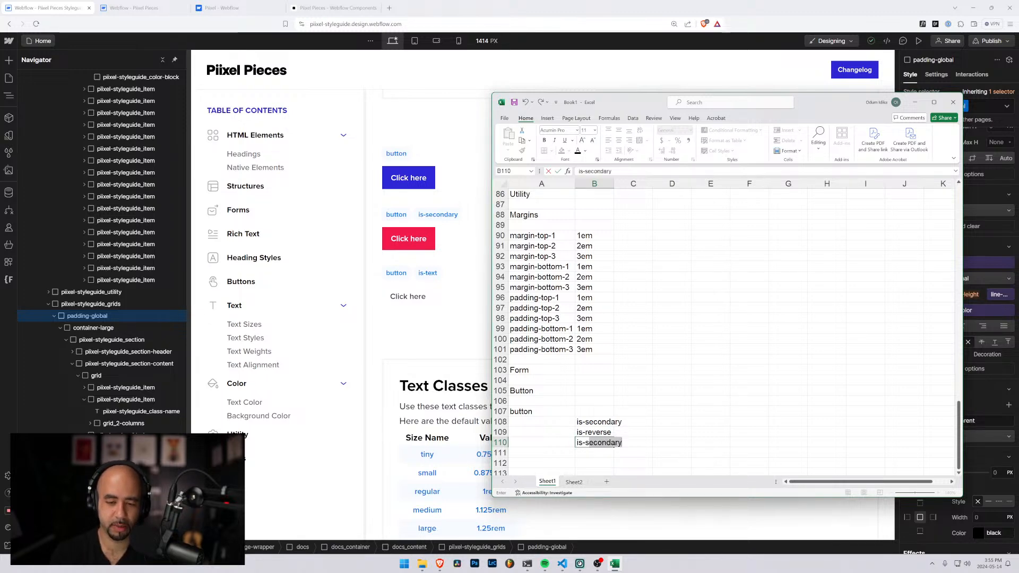
pyautogui.write('mall')
pyautogui.press('Return')
pyautogui.write('is-large')
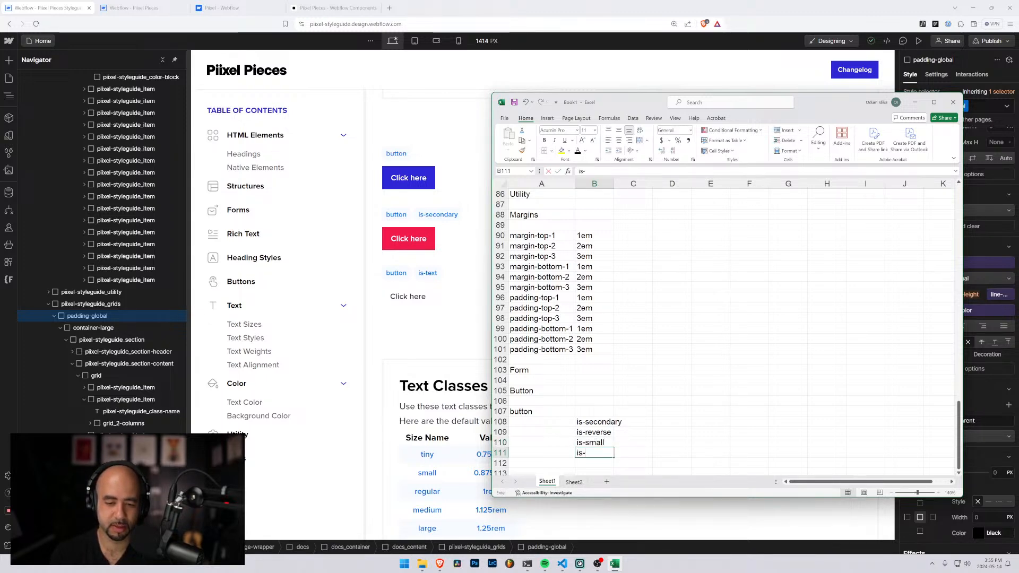
pyautogui.press('Return')
pyautogui.press('Up')
pyautogui.press('Up')
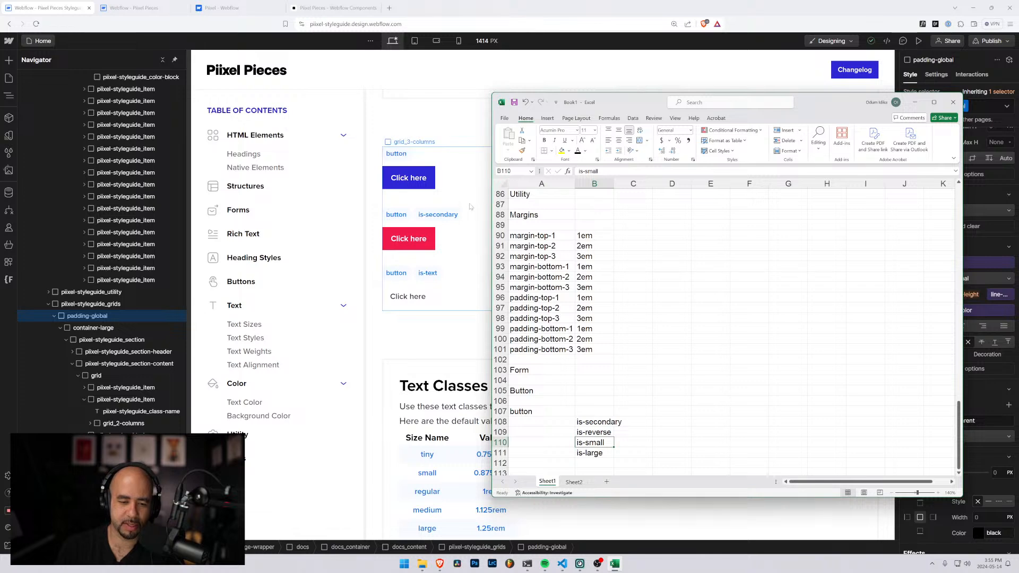
# Review the text size, style and weight sections of the Webflow styleguide and compare them with the Excel class list
pyautogui.scroll(-5, 446, 204)
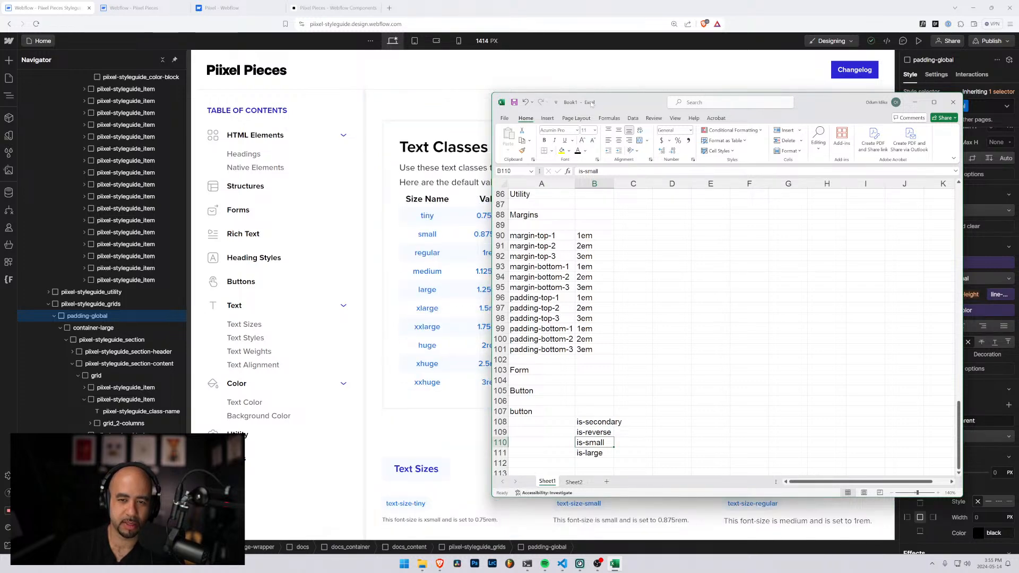
pyautogui.moveTo(590, 102); pyautogui.dragTo(663, 94)
pyautogui.scroll(-6, 462, 274)
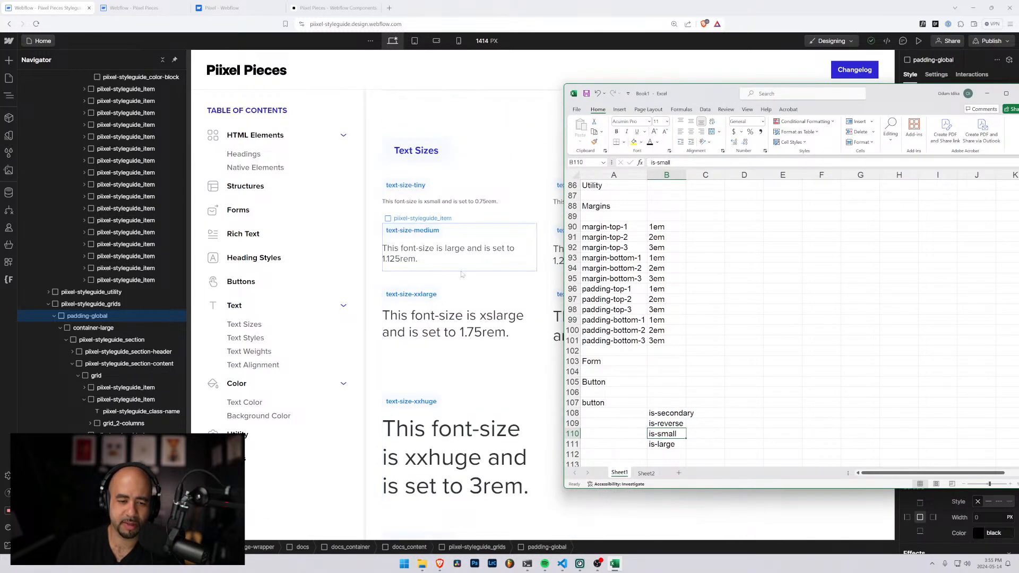
pyautogui.scroll(-7, 461, 274)
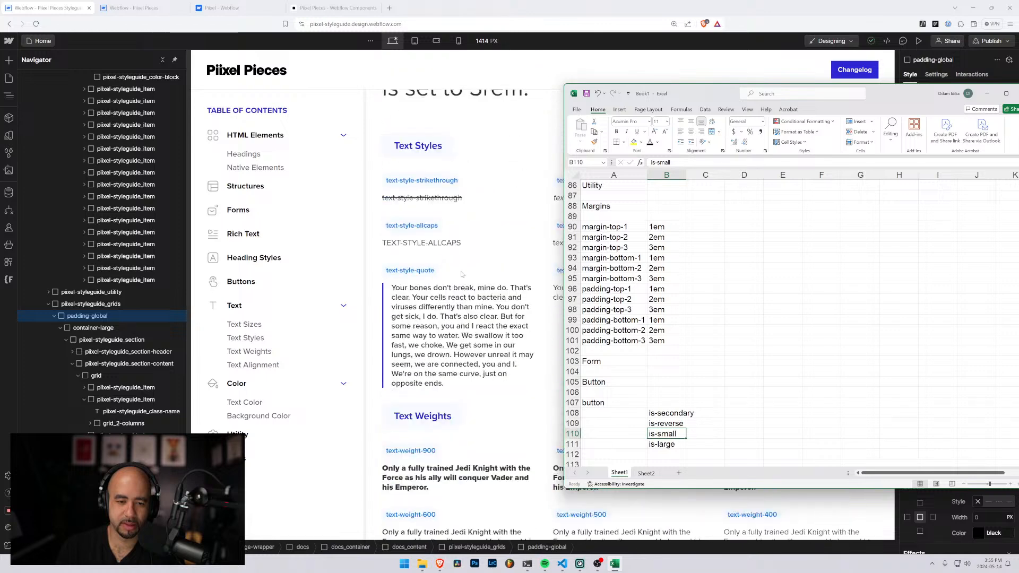
pyautogui.scroll(-1, 461, 274)
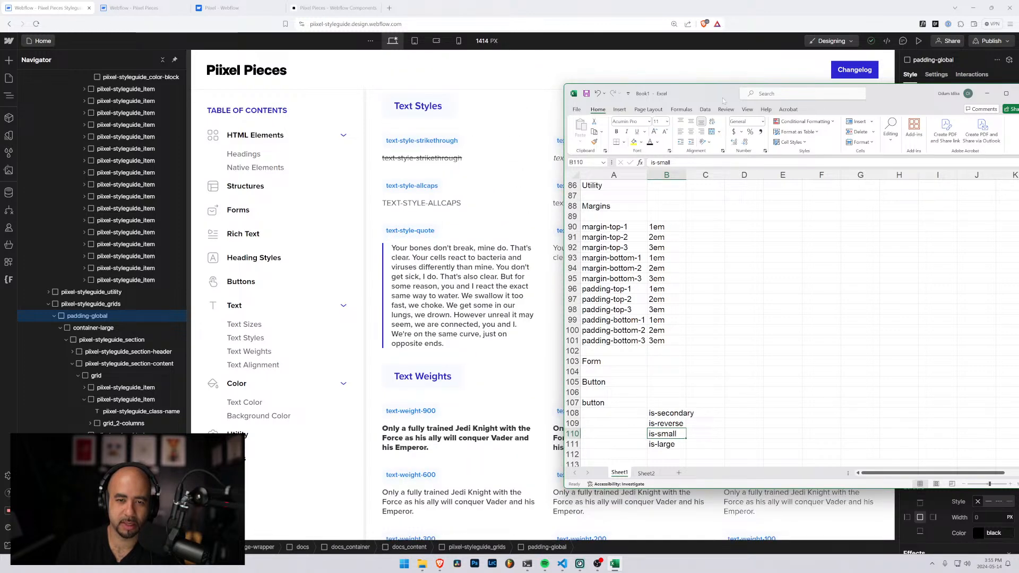
pyautogui.moveTo(723, 101); pyautogui.dragTo(686, 118)
pyautogui.scroll(18, 611, 273)
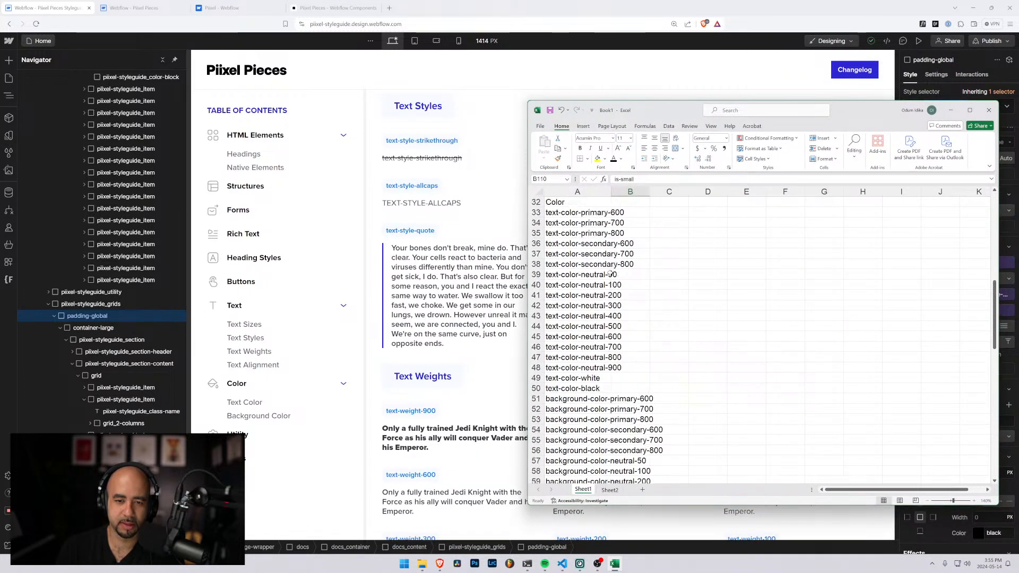
pyautogui.scroll(10, 610, 273)
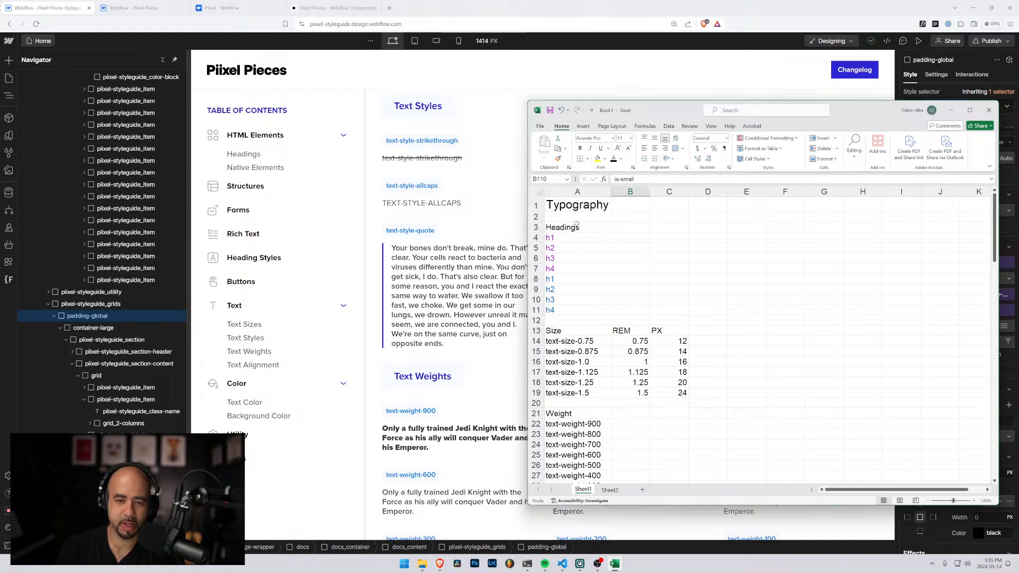
pyautogui.scroll(-9, 571, 229)
pyautogui.scroll(-11, 563, 272)
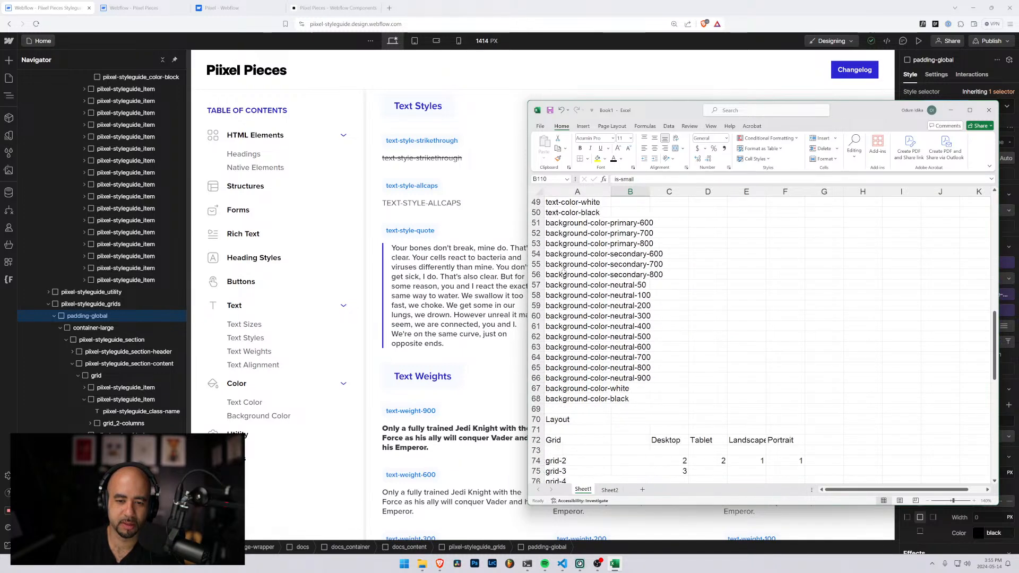
# Enlarge the Layout heading in A70 to match the font size of the Typography heading in A1
pyautogui.click(559, 298)
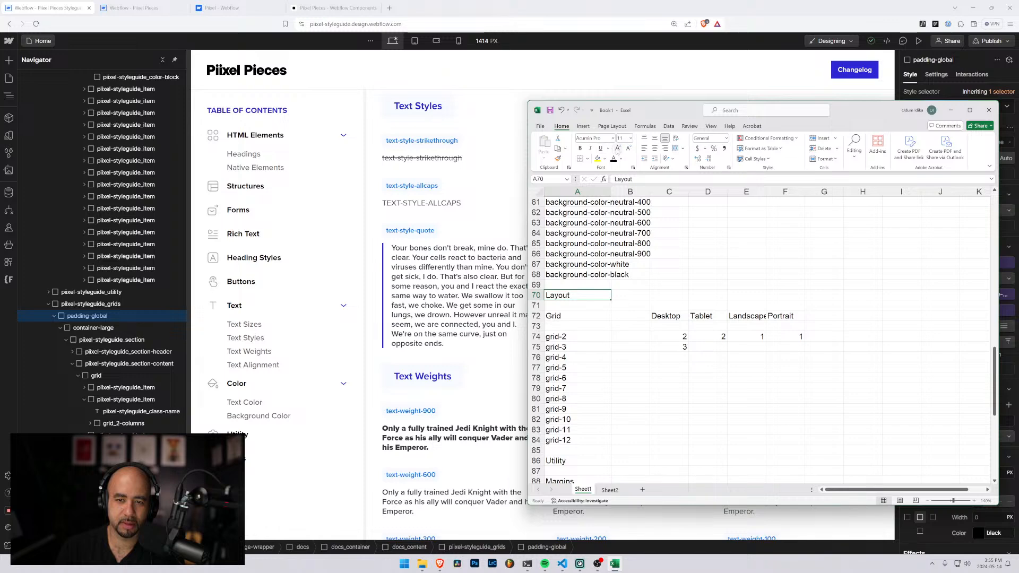
pyautogui.click(618, 148)
pyautogui.click(618, 148)
pyautogui.click(617, 148)
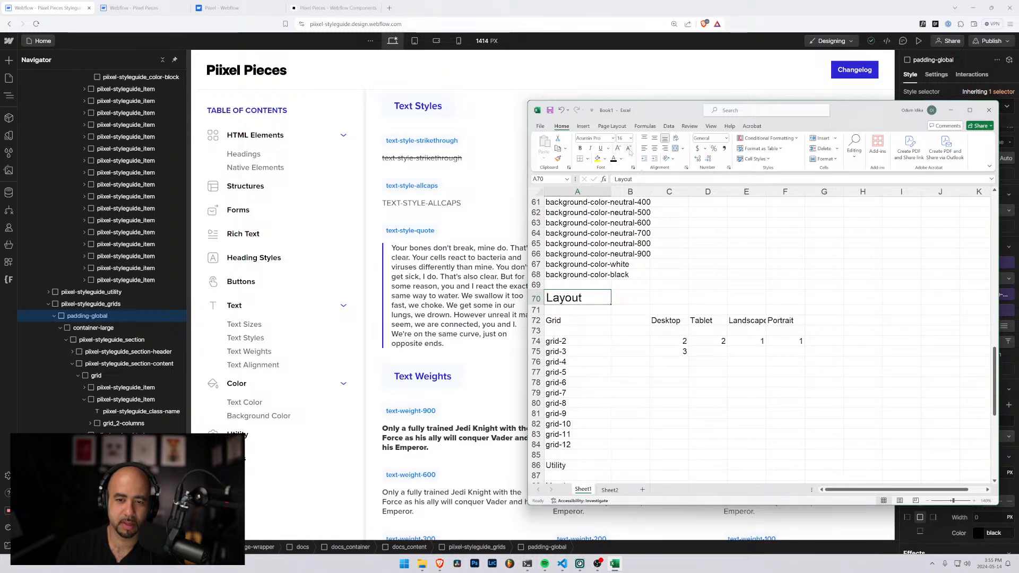
pyautogui.scroll(20, 690, 340)
pyautogui.click(573, 206)
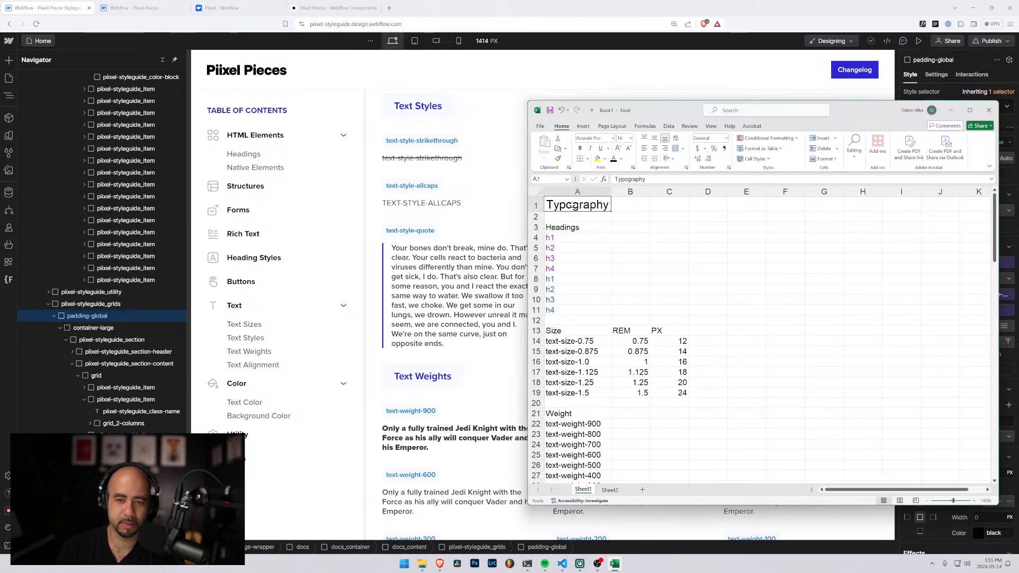
pyautogui.scroll(-20, 573, 206)
pyautogui.scroll(4, 559, 244)
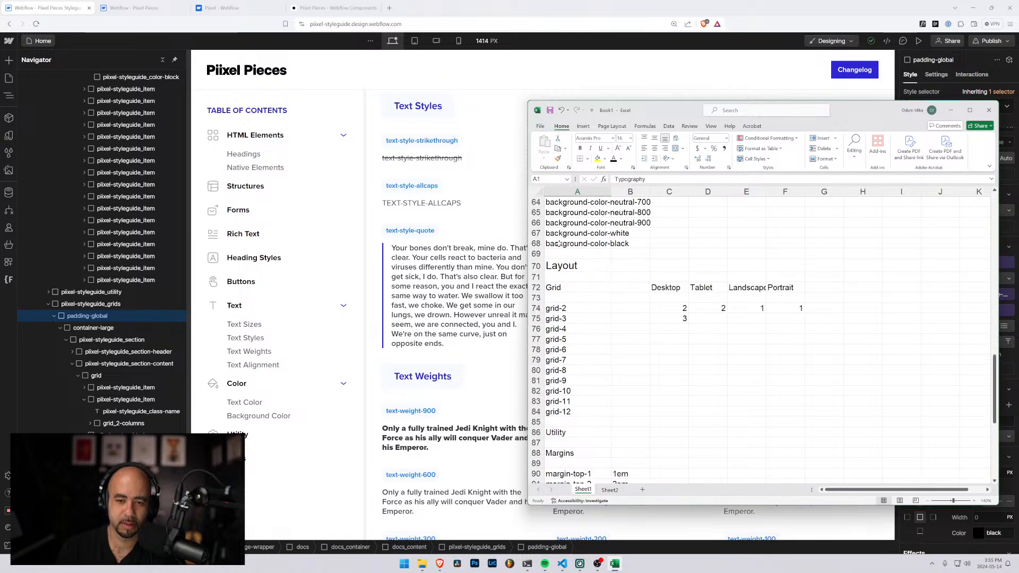
pyautogui.click(565, 264)
pyautogui.click(618, 148)
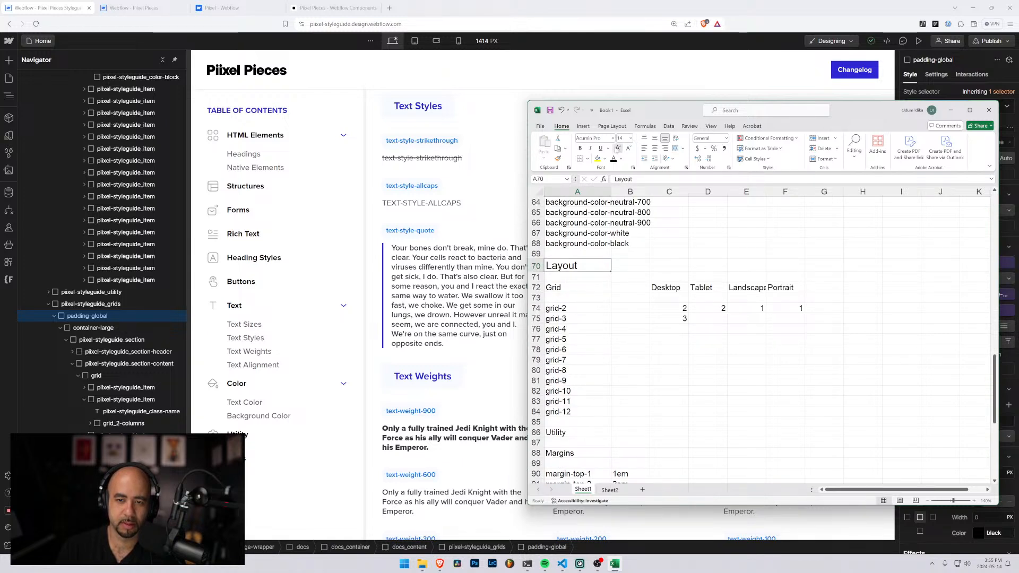
# Enlarge the Utility heading in A86 to match the font size of the Layout heading in A70
pyautogui.scroll(-4, 619, 242)
pyautogui.click(571, 306)
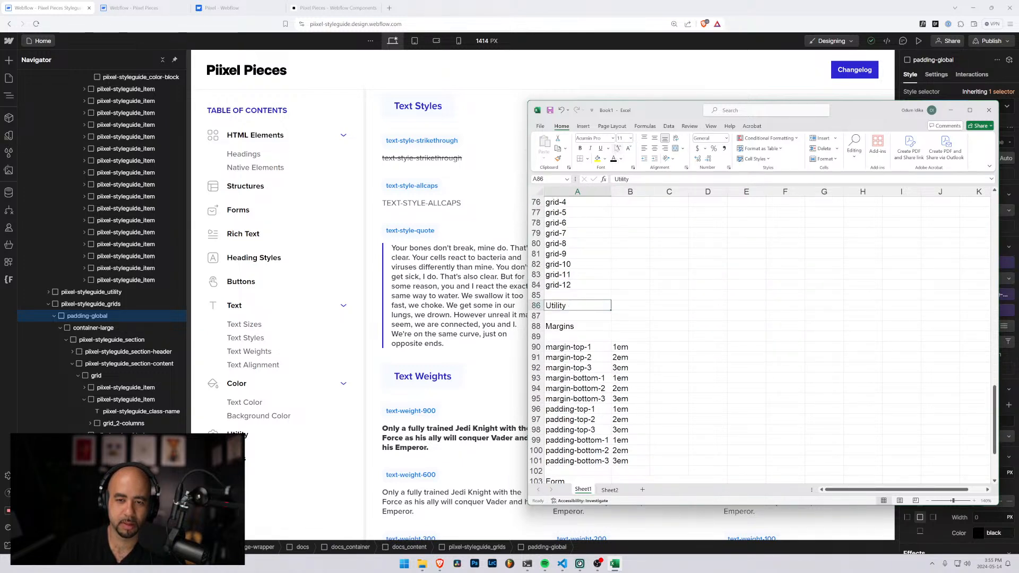
pyautogui.click(623, 150)
pyautogui.click(623, 150)
pyautogui.click(623, 149)
pyautogui.click(623, 150)
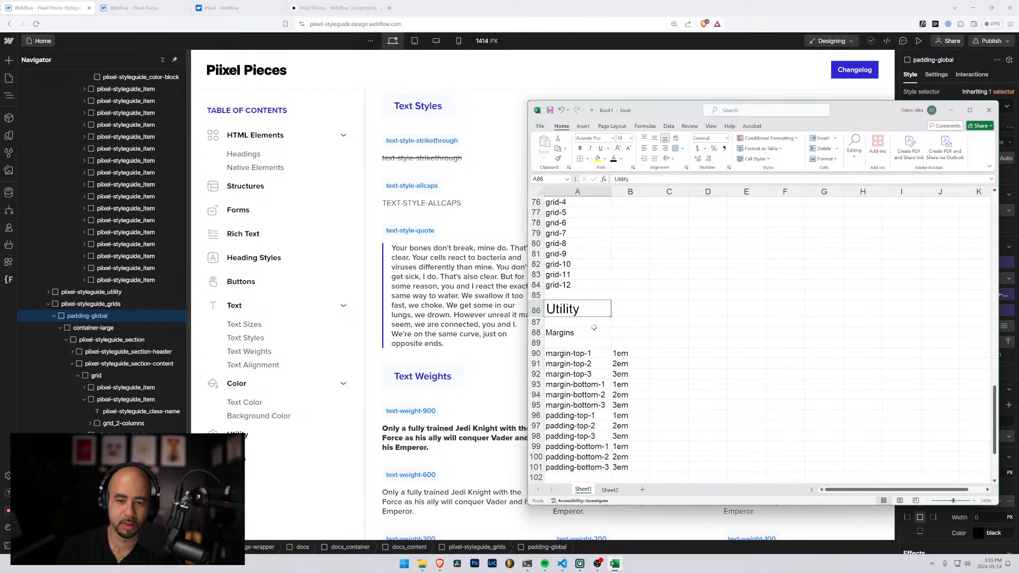
# Review the Form and Button entries in the class list and the text alignment, color, utility and grid sections of the styleguide
pyautogui.scroll(-5, 594, 327)
pyautogui.click(581, 326)
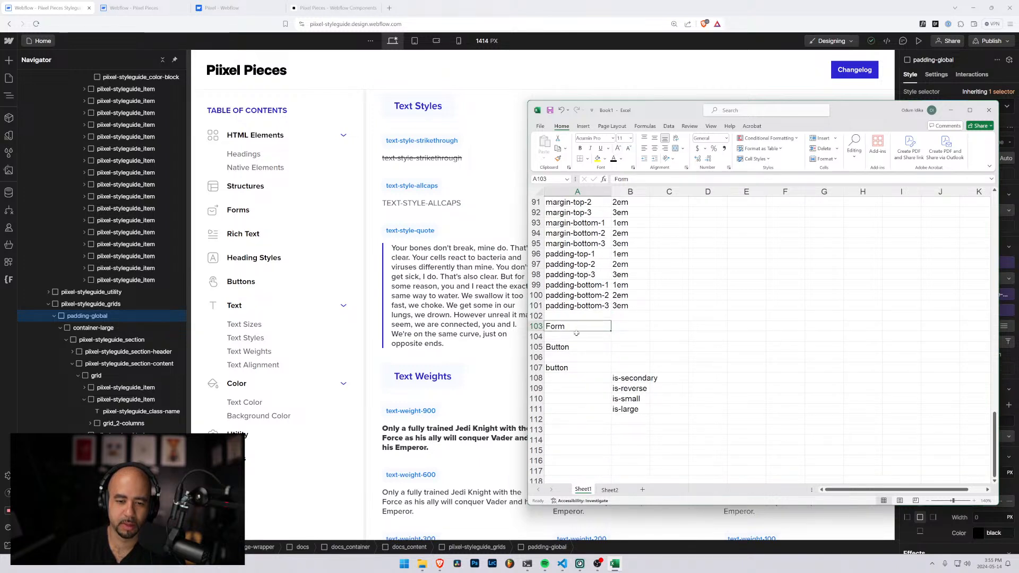
pyautogui.click(570, 368)
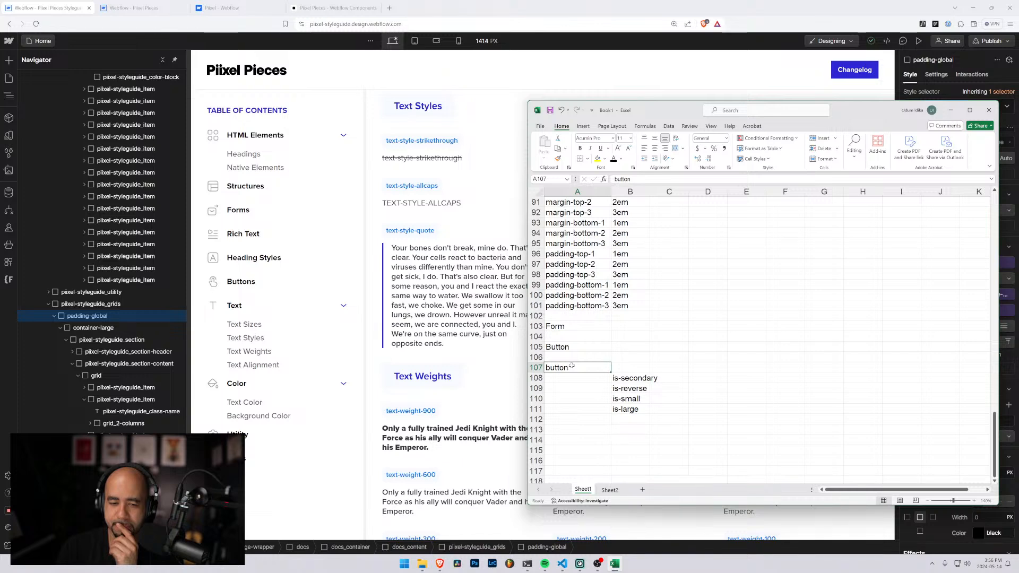
pyautogui.scroll(-10, 451, 255)
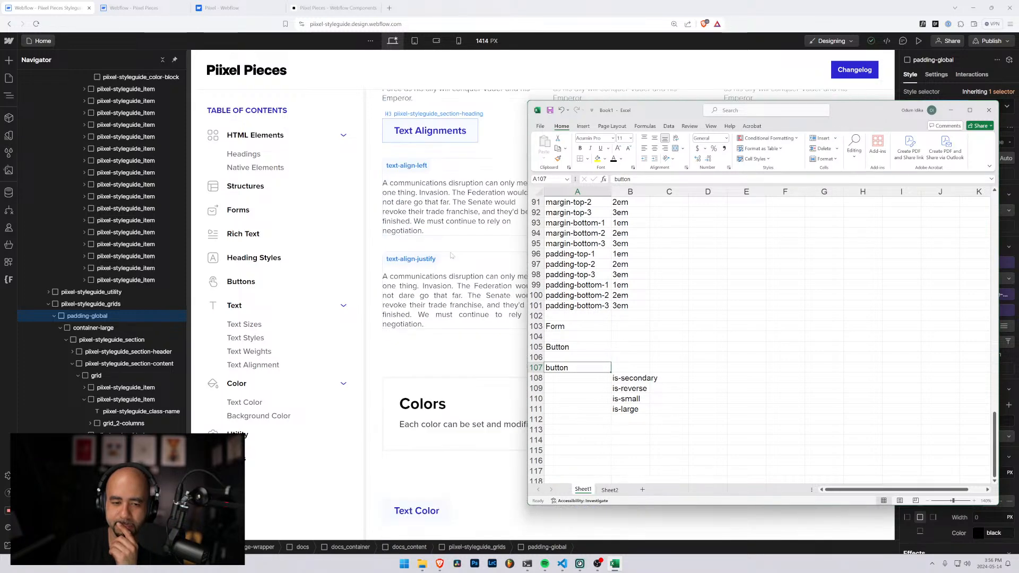
pyautogui.scroll(-5, 451, 255)
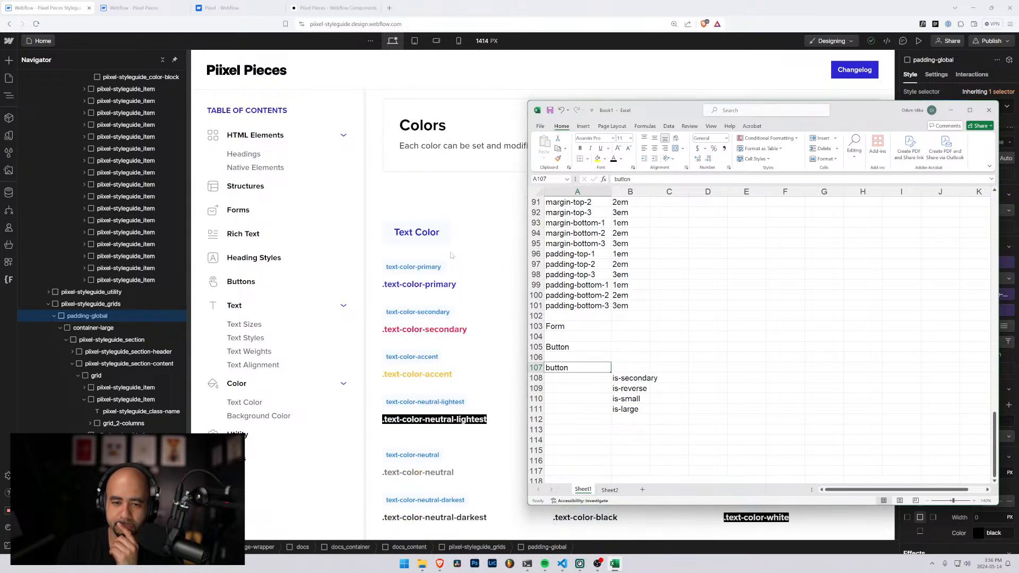
pyautogui.scroll(-10, 451, 255)
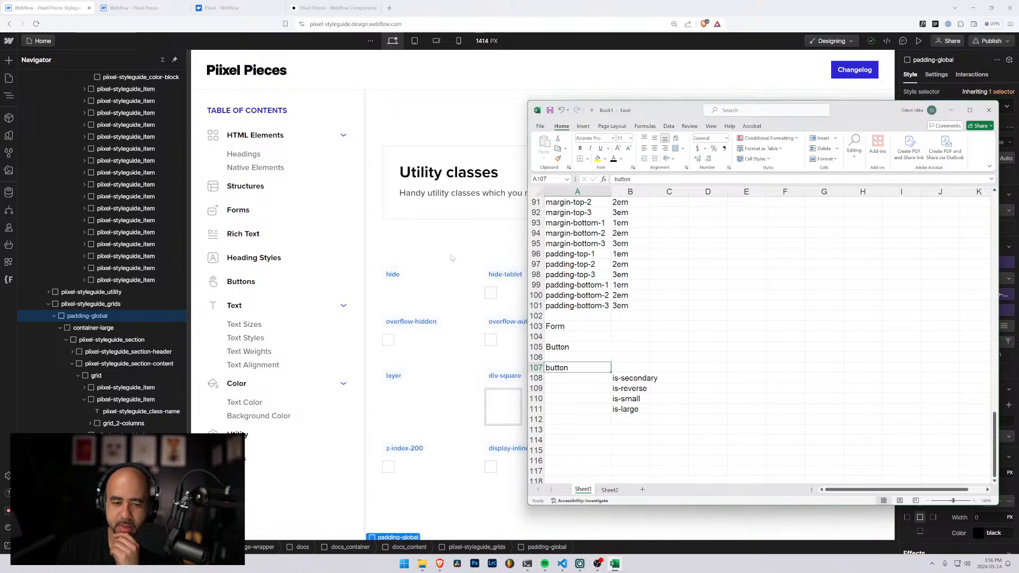
pyautogui.scroll(-10, 450, 258)
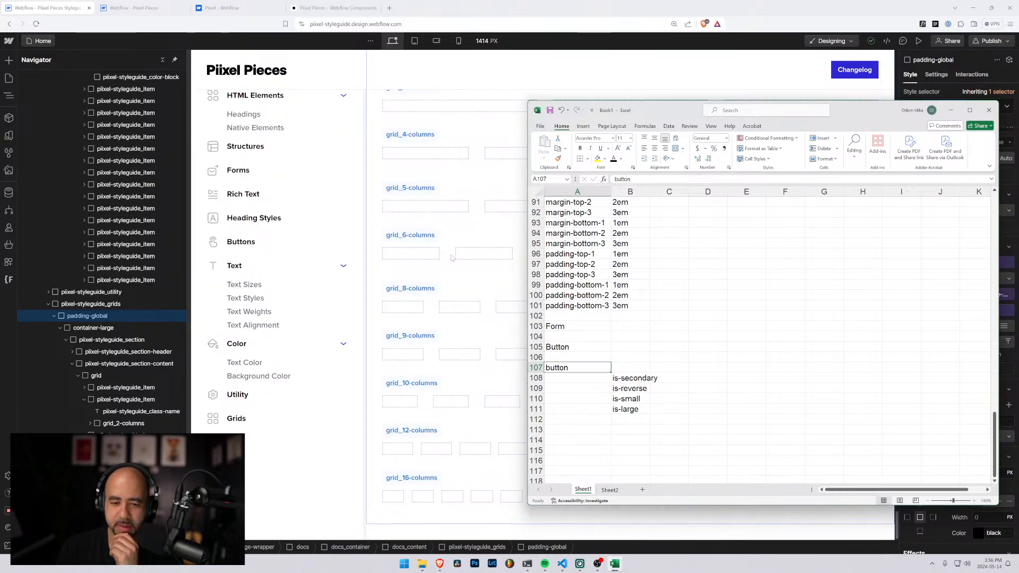
pyautogui.scroll(5, 451, 258)
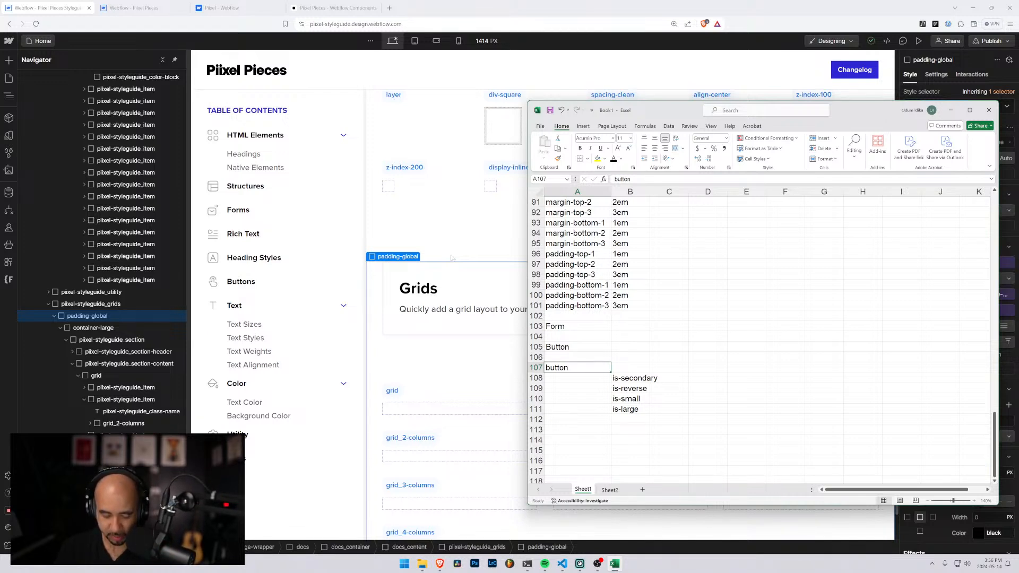
# Add a Rich Text section heading in A113, below the button class list
pyautogui.click(596, 430)
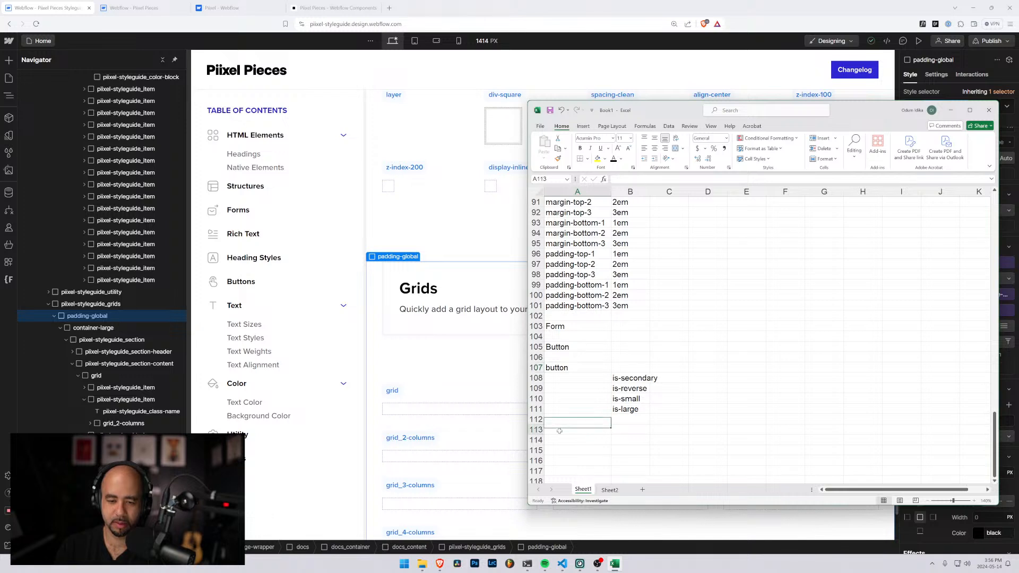
pyautogui.write('Ric')
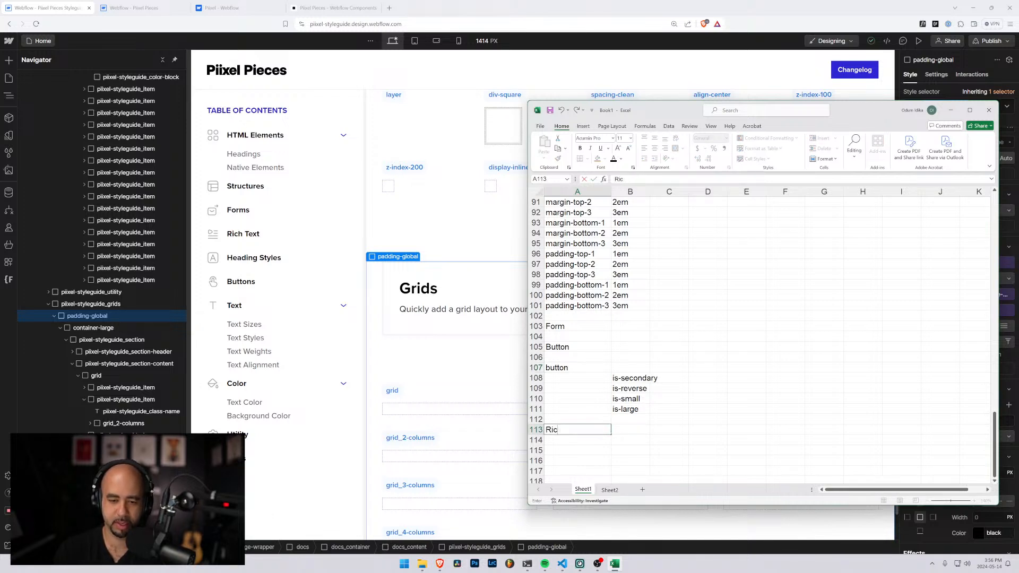
pyautogui.write('v Text')
pyautogui.press('Return')
pyautogui.press('Return')
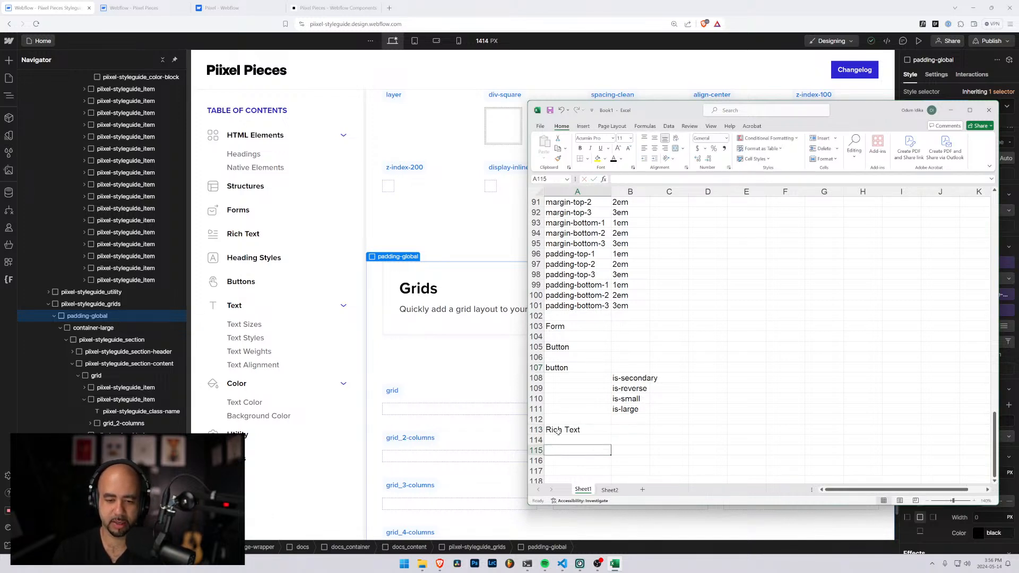
# Enter the class name rich-text, without a leading dot, in A115 under the Rich Text heading
pyautogui.write('.rich-')
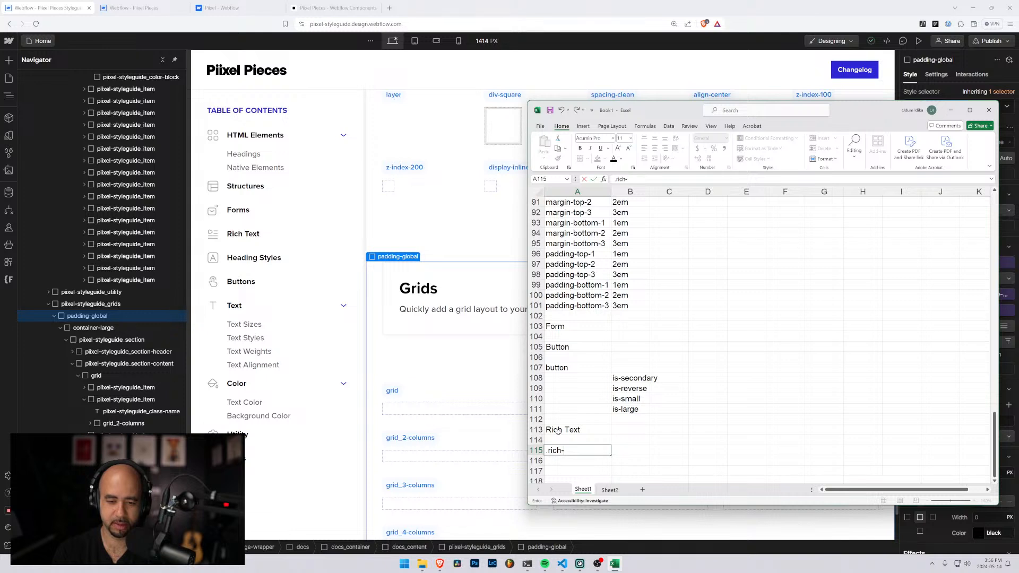
pyautogui.press('BackSpace')
pyautogui.press('BackSpace')
pyautogui.press('BackSpace')
pyautogui.press('BackSpace')
pyautogui.press('BackSpace')
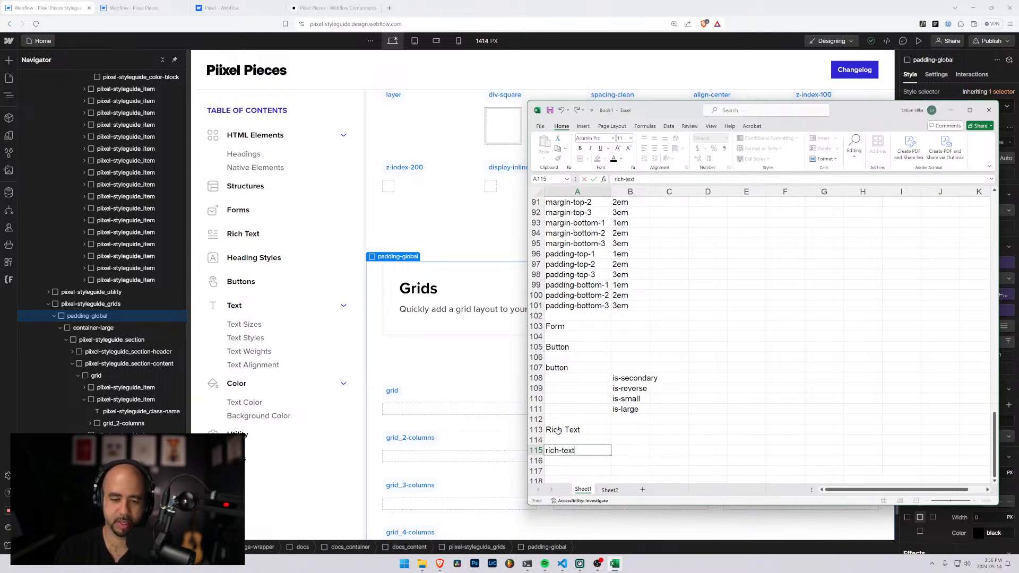
pyautogui.press('Return')
# List the rich-text elements Headings, Paragraph, Images and Blockquote in B116 to B119
pyautogui.press('Right')
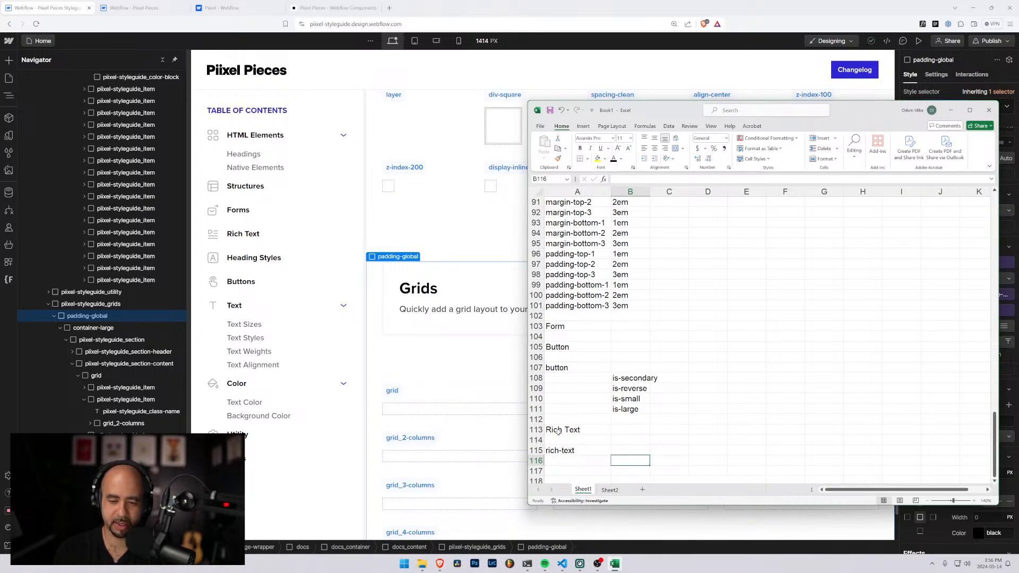
pyautogui.write('Headings')
pyautogui.press('Return')
pyautogui.write('Par')
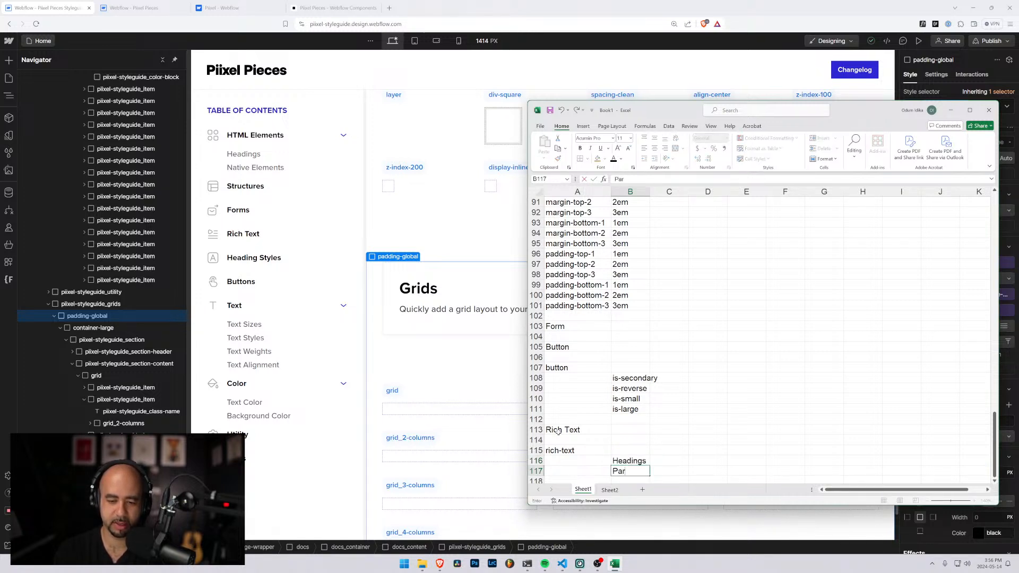
pyautogui.write('agraph')
pyautogui.press('Return')
pyautogui.write('Im')
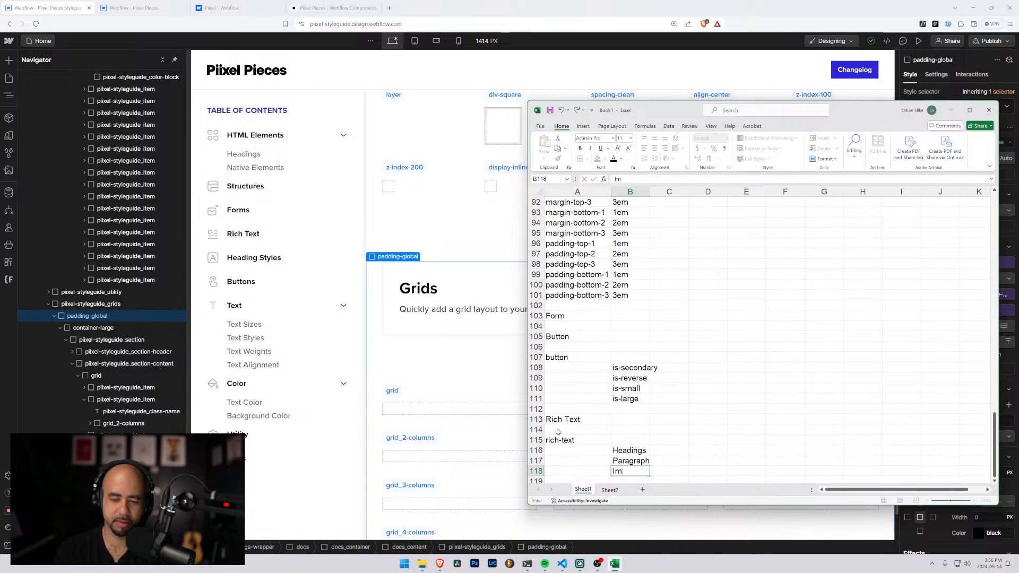
pyautogui.write('ages')
pyautogui.press('Return')
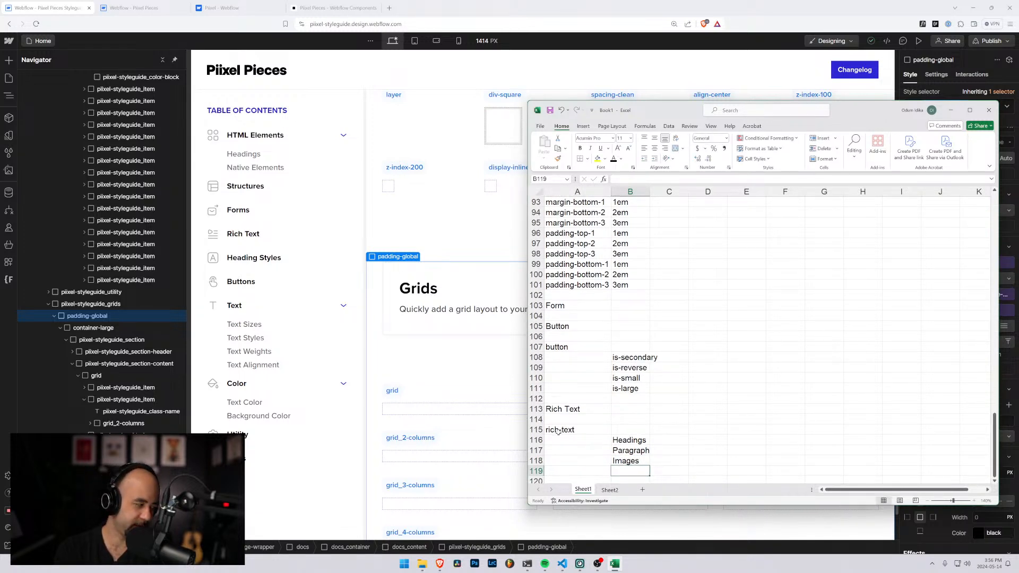
pyautogui.write('Blockquote')
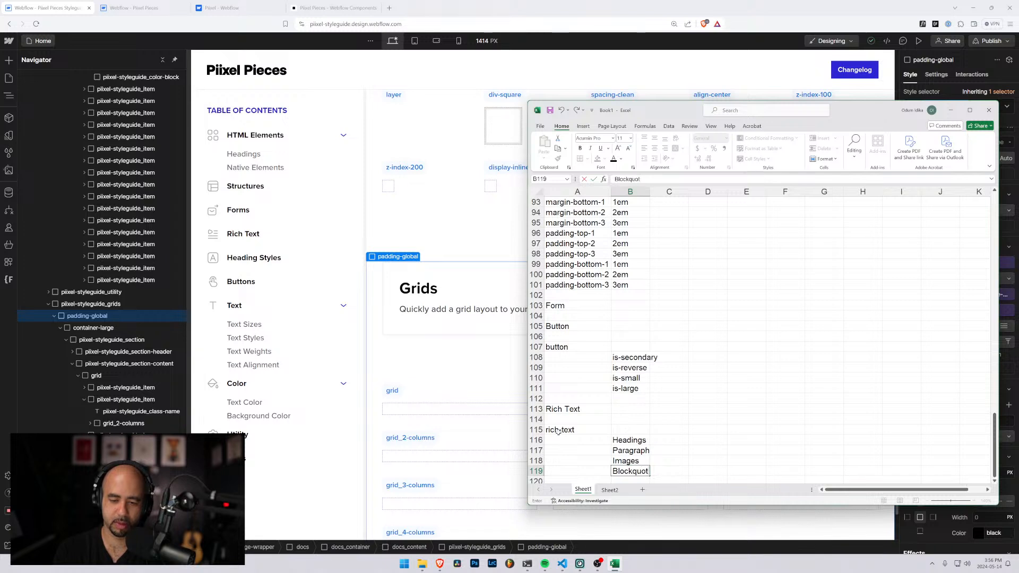
pyautogui.press('Return')
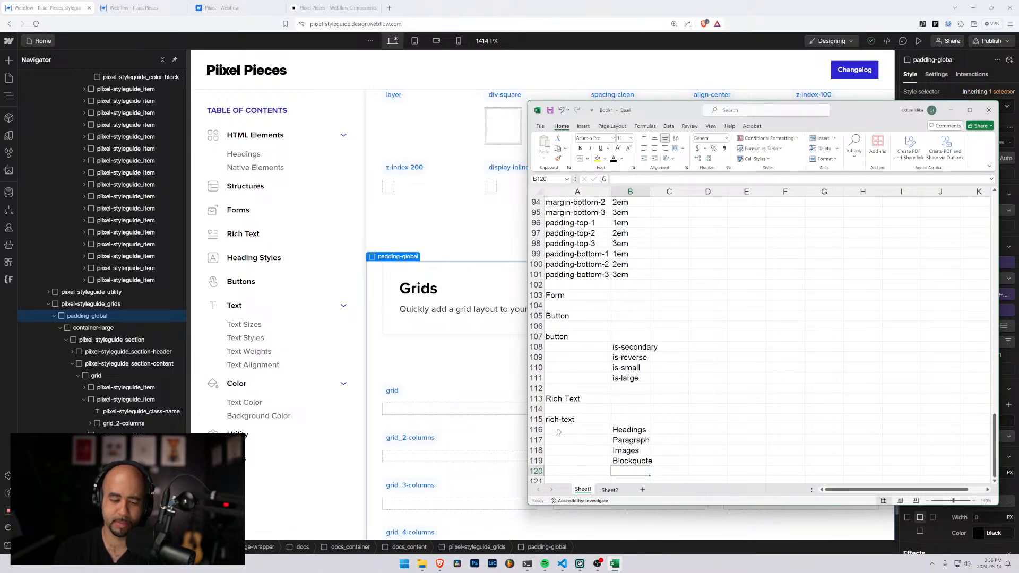
# Add ol/ul/li in B120 and Links in B121 to the rich-text element list
pyautogui.write('UI')
pyautogui.press('BackSpace')
pyautogui.write('ol/ul/li')
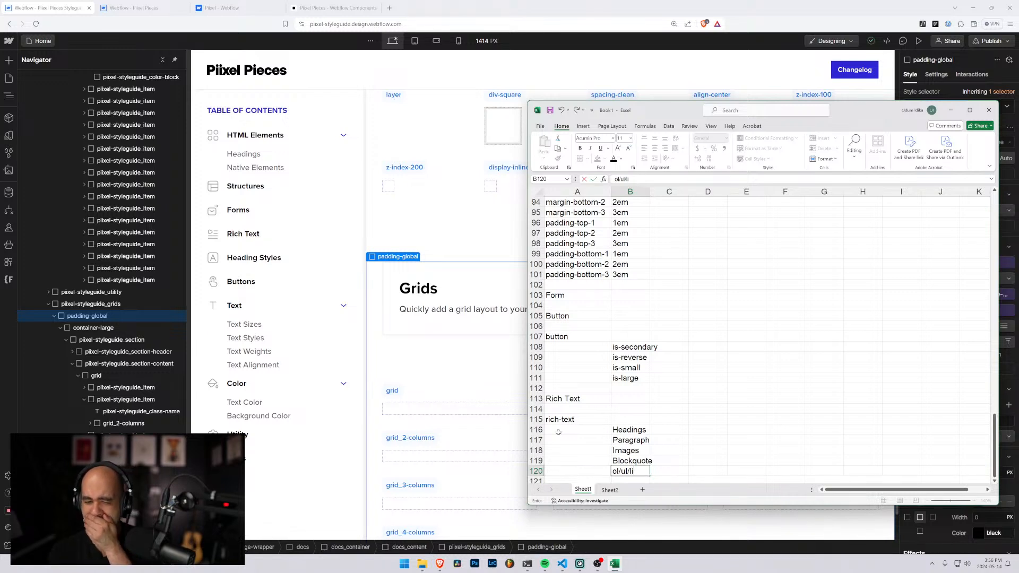
pyautogui.press('Return')
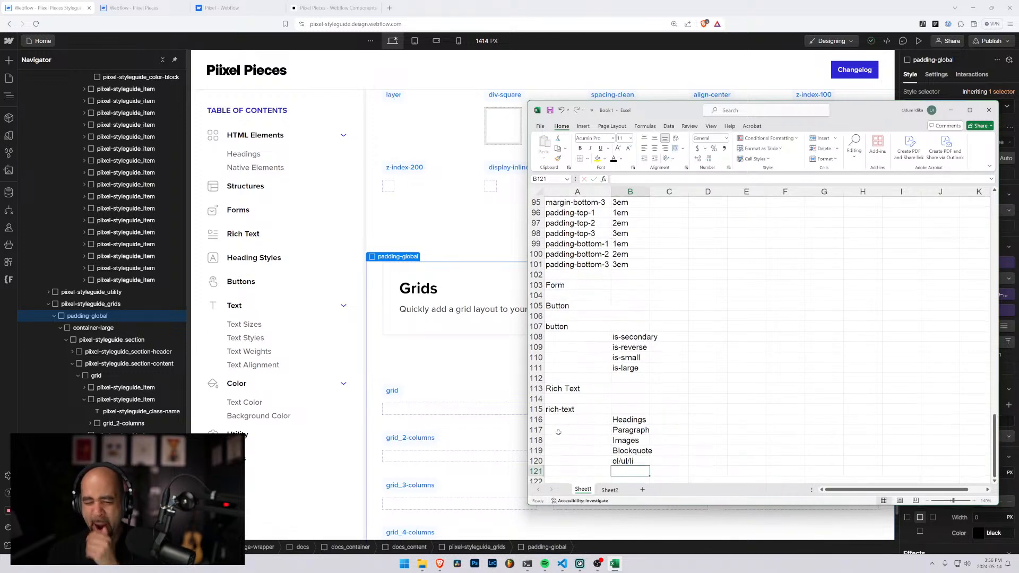
pyautogui.write('LIn')
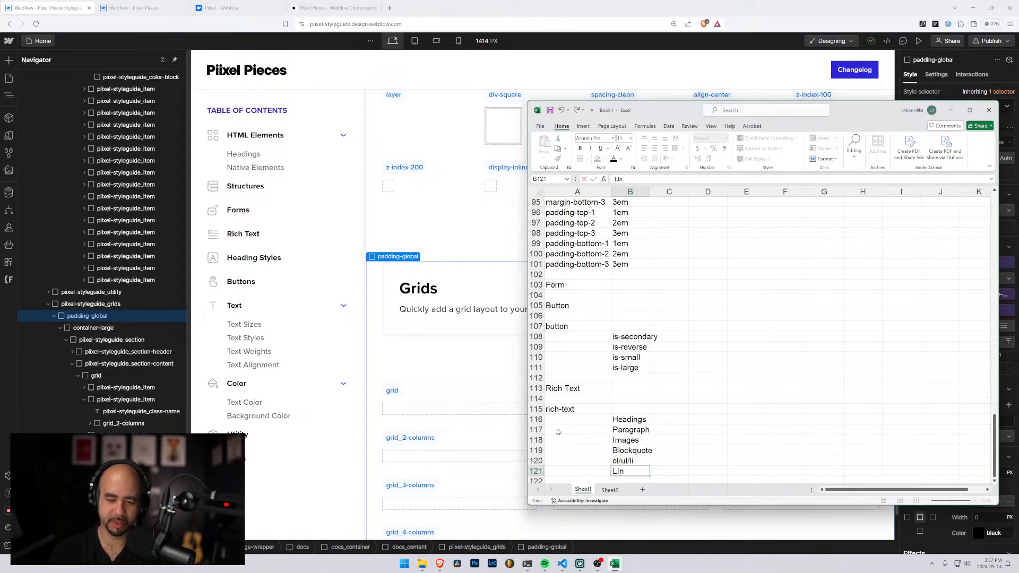
pyautogui.write('ks')
pyautogui.press('Return')
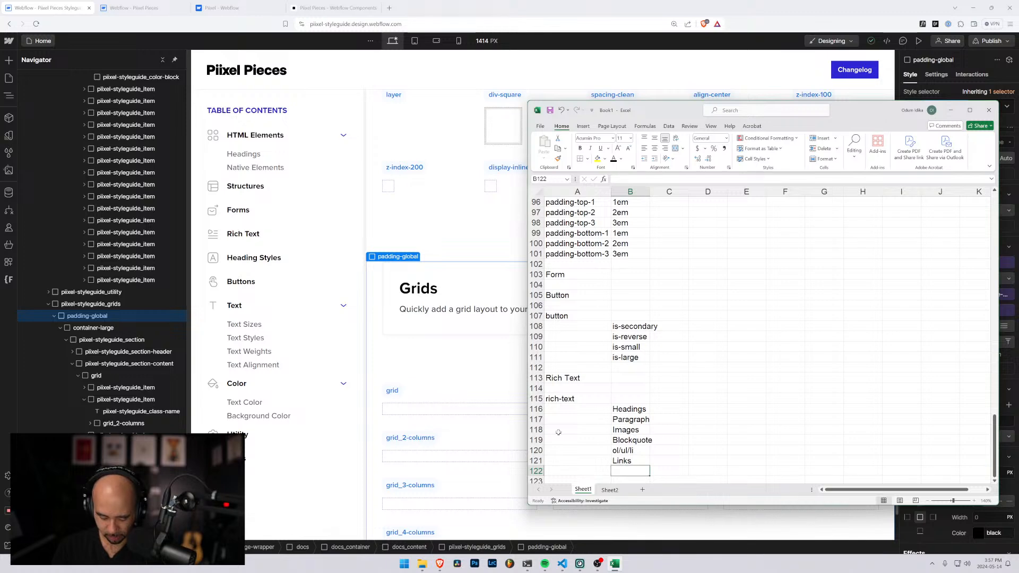
# Compare the Utility classes section of the styleguide with the Utility section of the class list
pyautogui.scroll(5, 560, 434)
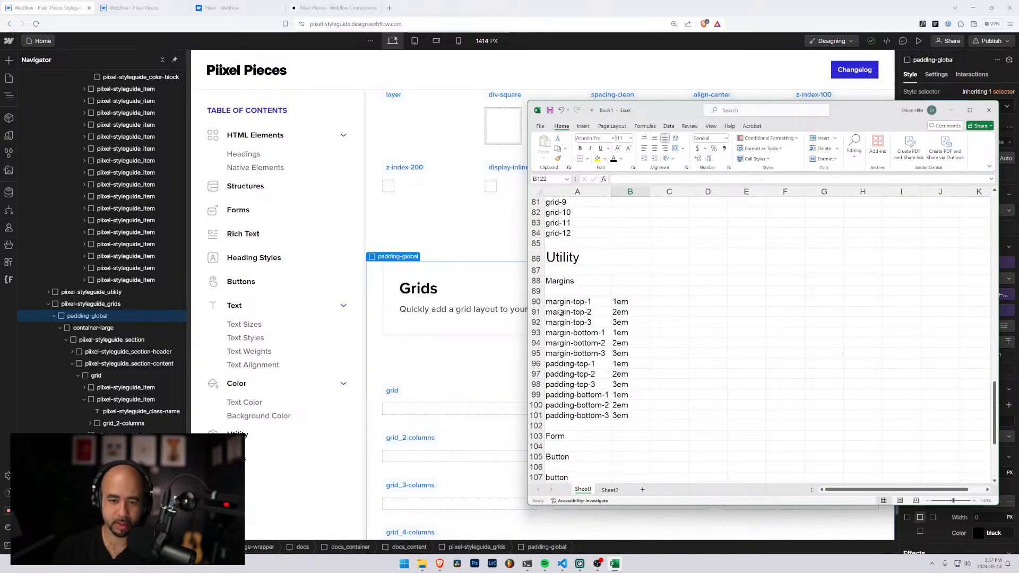
pyautogui.scroll(-6, 560, 313)
pyautogui.click(556, 459)
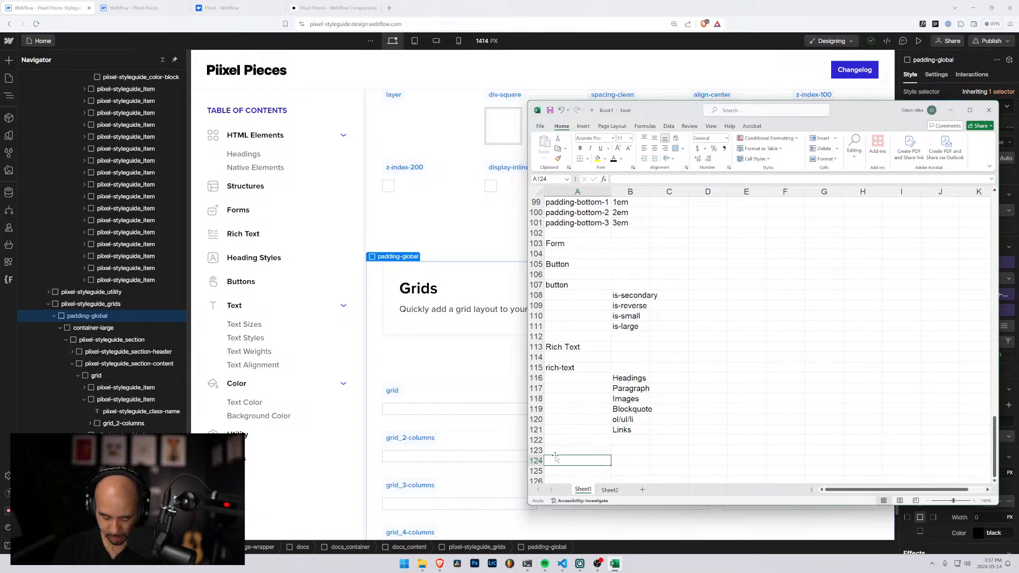
pyautogui.scroll(1, 407, 405)
pyautogui.scroll(5, 407, 405)
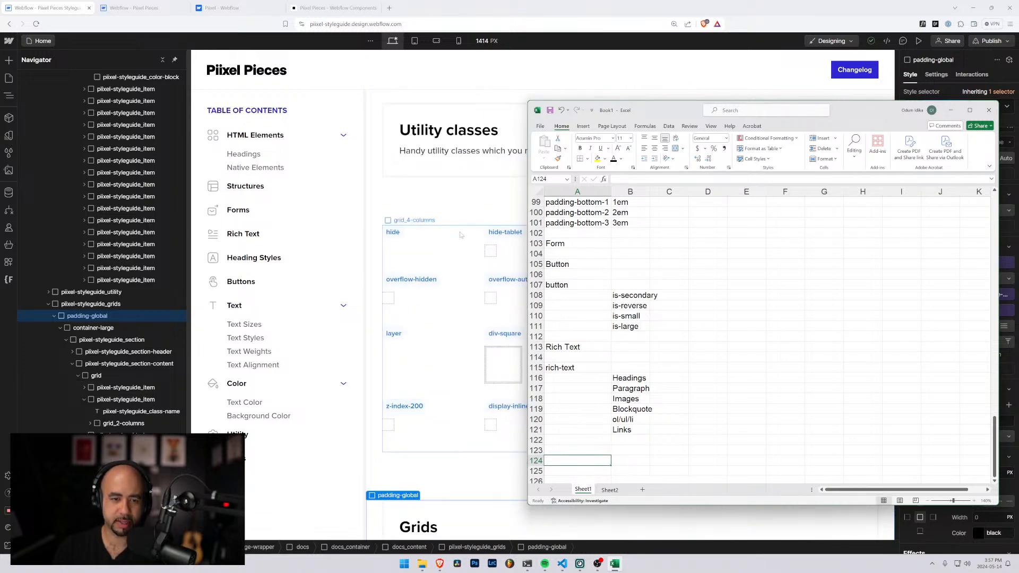
pyautogui.click(567, 450)
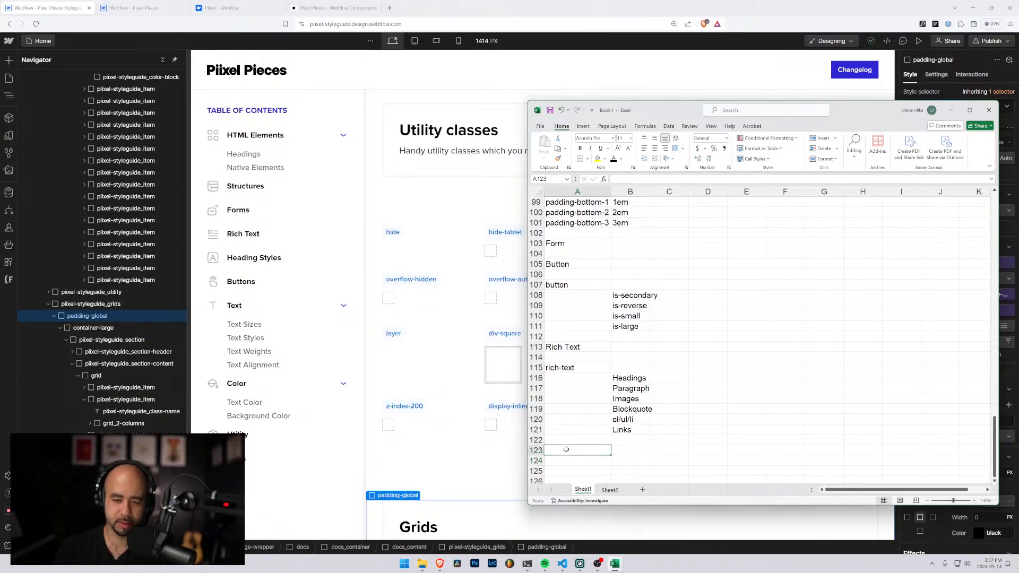
pyautogui.scroll(7, 574, 318)
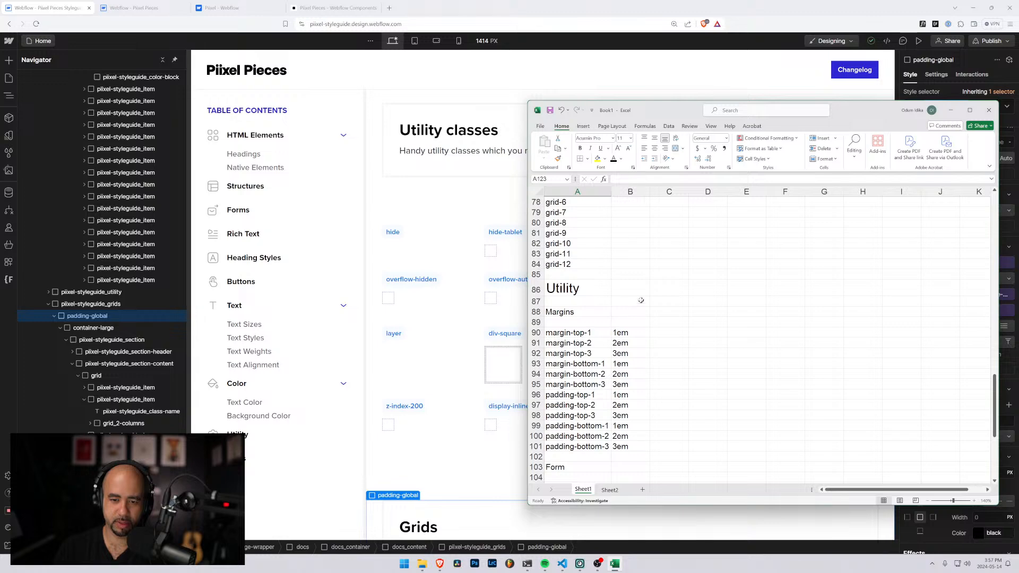
pyautogui.scroll(-11, 626, 338)
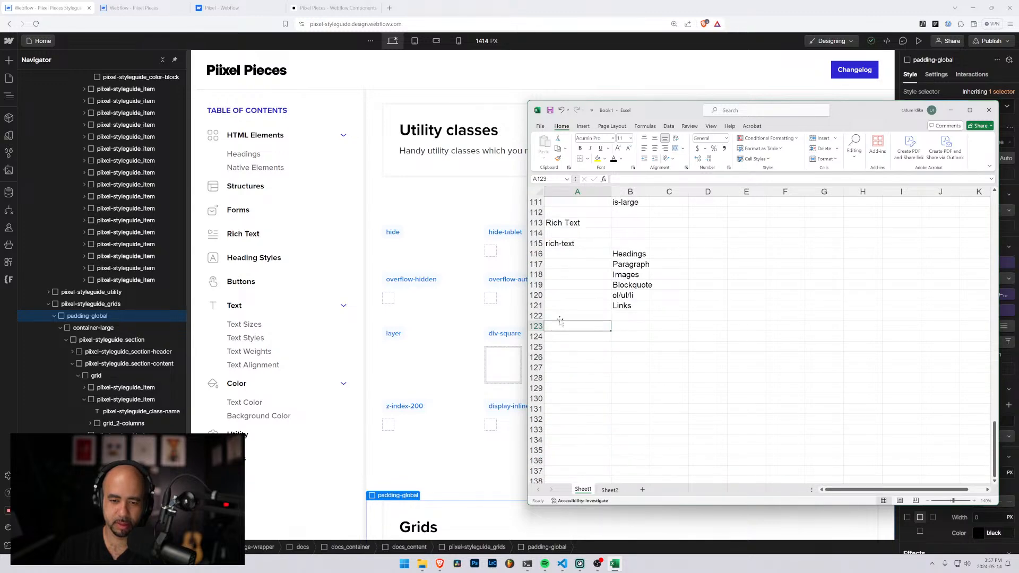
# List the utility categories Display, Overflow and Position in A123 to A125
pyautogui.write('Display')
pyautogui.press('Return')
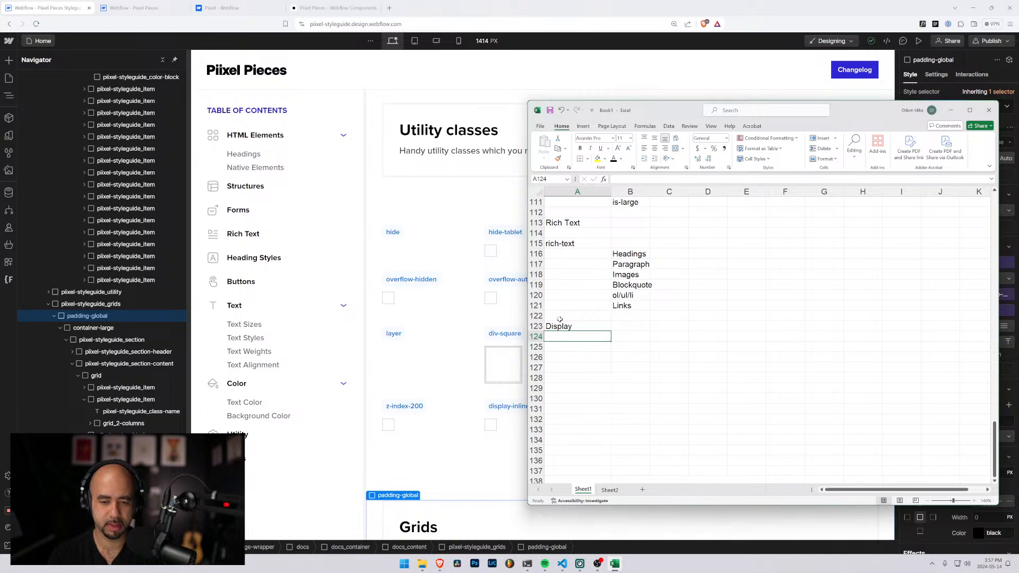
pyautogui.write('Overflow')
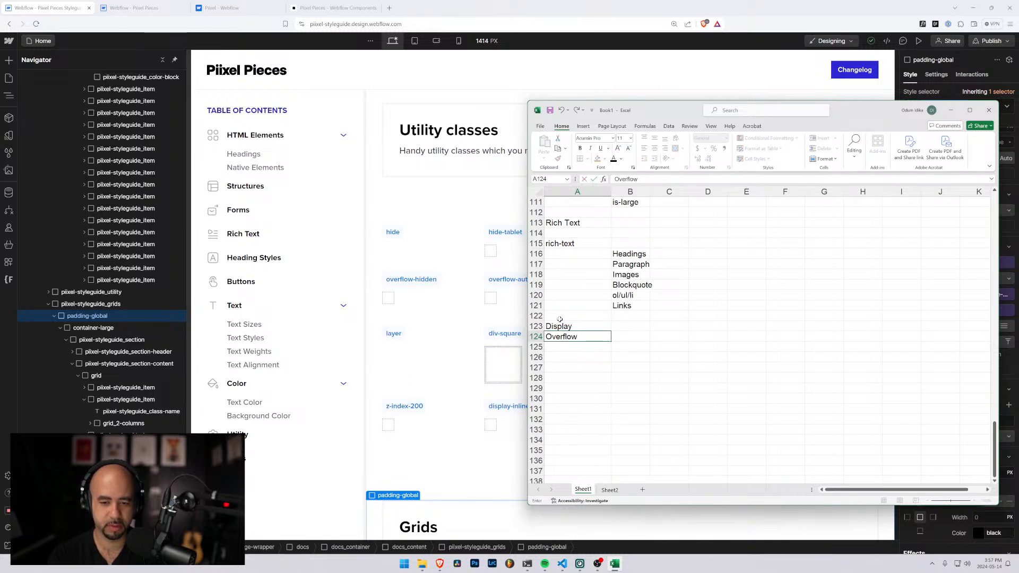
pyautogui.press('Return')
pyautogui.write('Position')
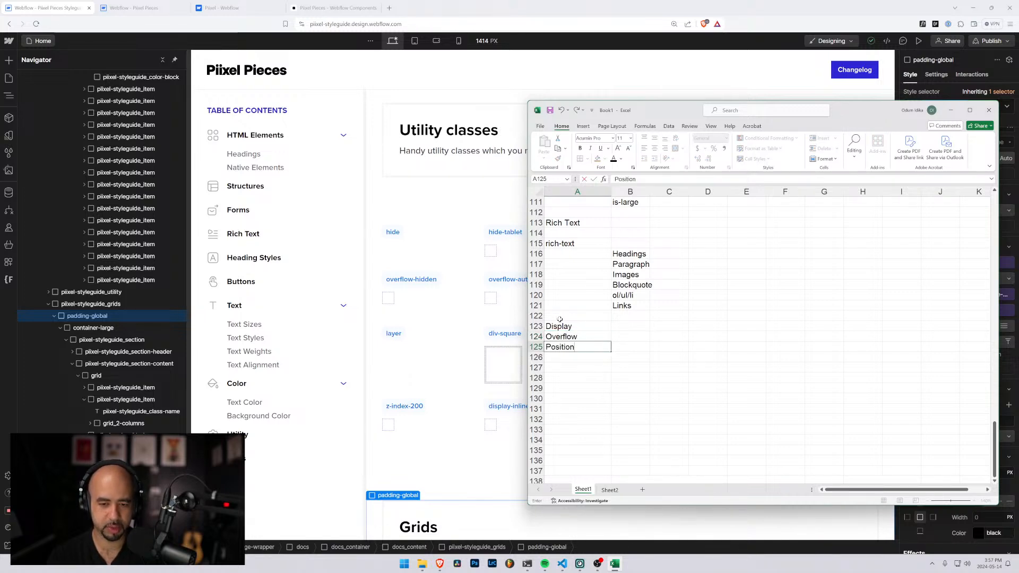
pyautogui.press('Return')
# Add Text Alignment in A126 below the Position entry
pyautogui.write('Text Pos')
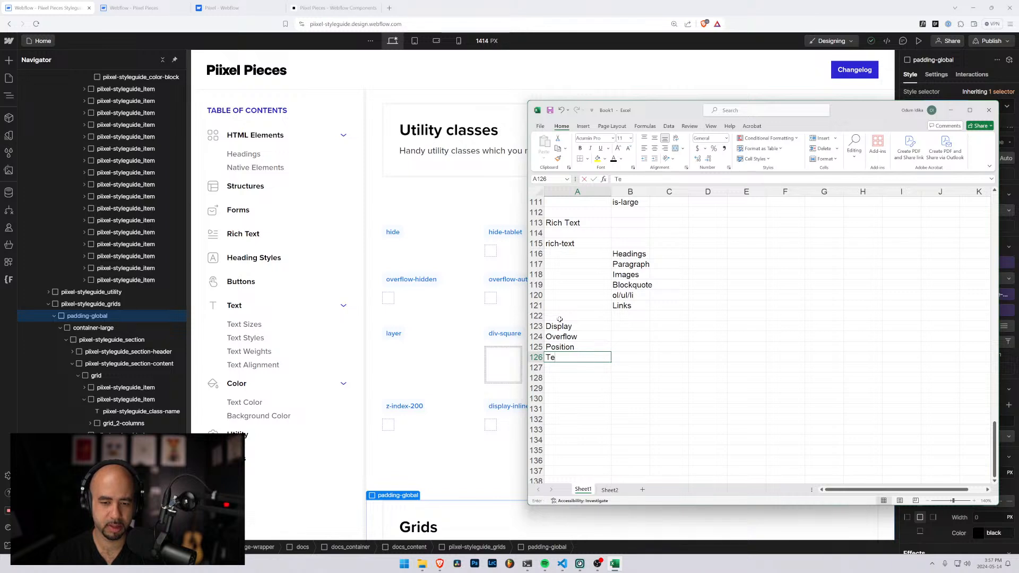
pyautogui.press('BackSpace')
pyautogui.press('BackSpace')
pyautogui.press('BackSpace')
pyautogui.press('BackSpace')
pyautogui.press('BackSpace')
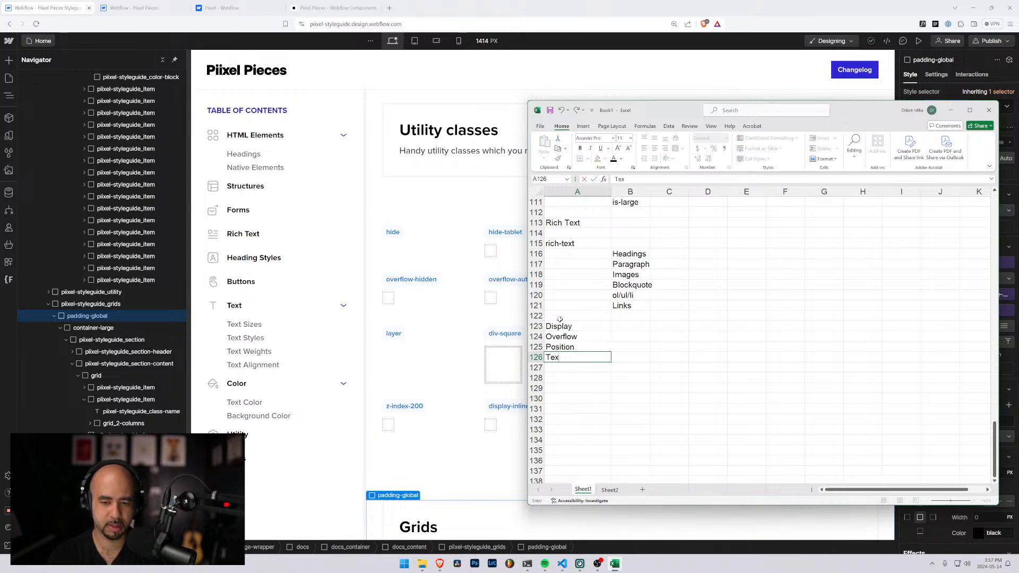
pyautogui.write('t Postion')
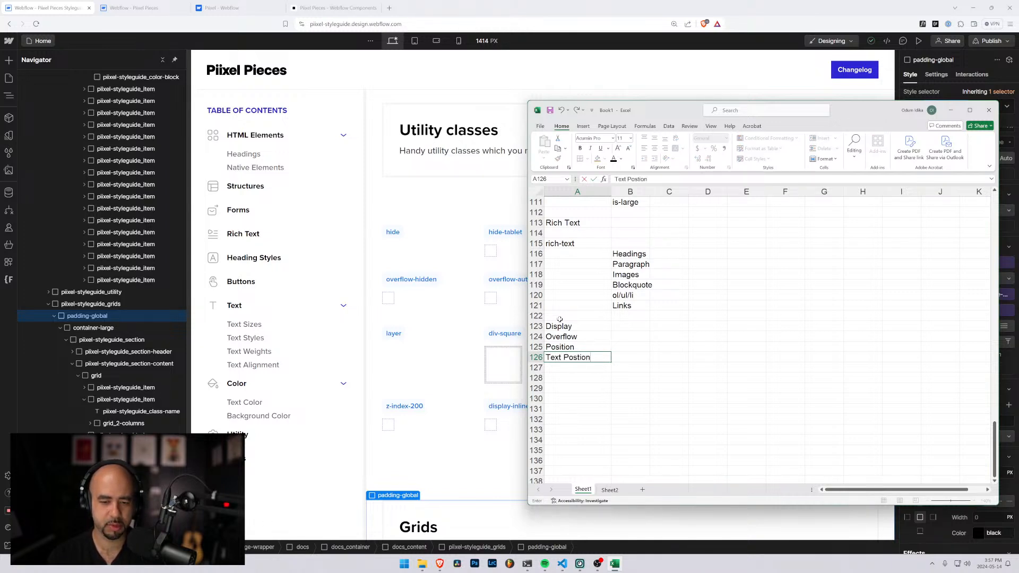
pyautogui.write('?')
pyautogui.press('BackSpace')
pyautogui.press('BackSpace')
pyautogui.press('BackSpace')
pyautogui.press('BackSpace')
pyautogui.press('BackSpace')
pyautogui.write('it')
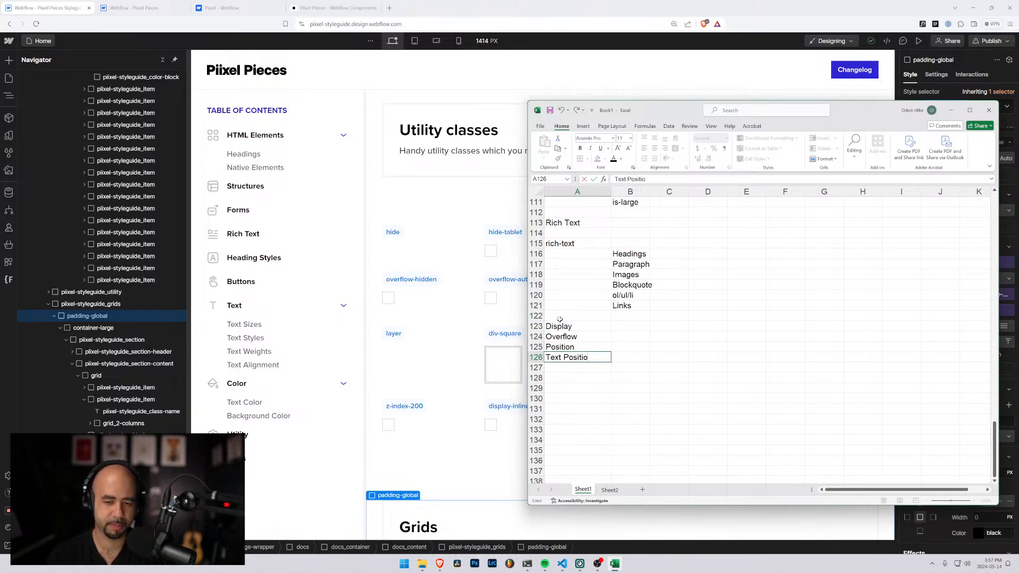
pyautogui.press('BackSpace')
pyautogui.press('BackSpace')
pyautogui.press('BackSpace')
pyautogui.press('BackSpace')
pyautogui.press('BackSpace')
pyautogui.press('BackSpace')
pyautogui.press('BackSpace')
pyautogui.press('BackSpace')
pyautogui.write('Alignment')
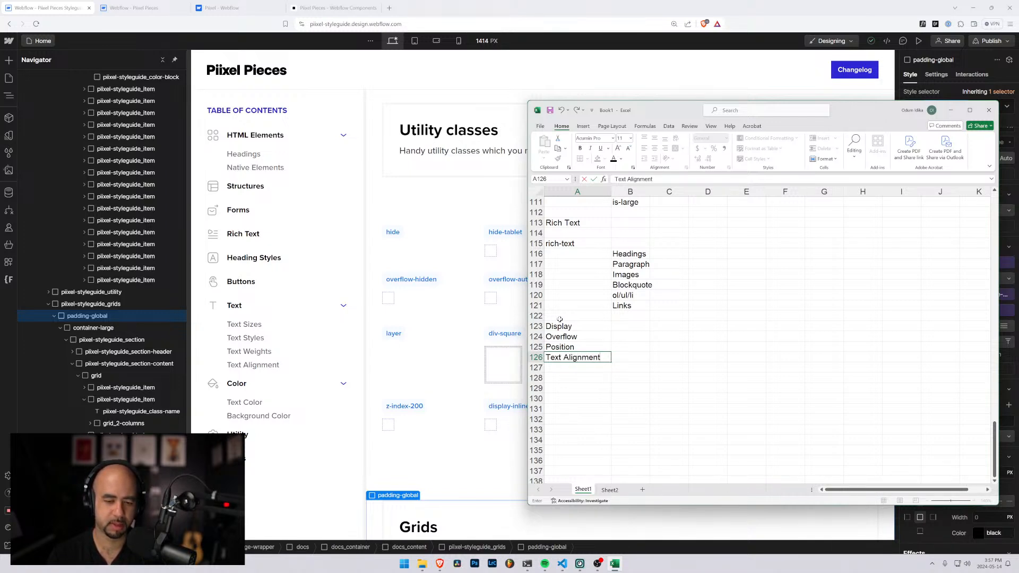
pyautogui.press('Return')
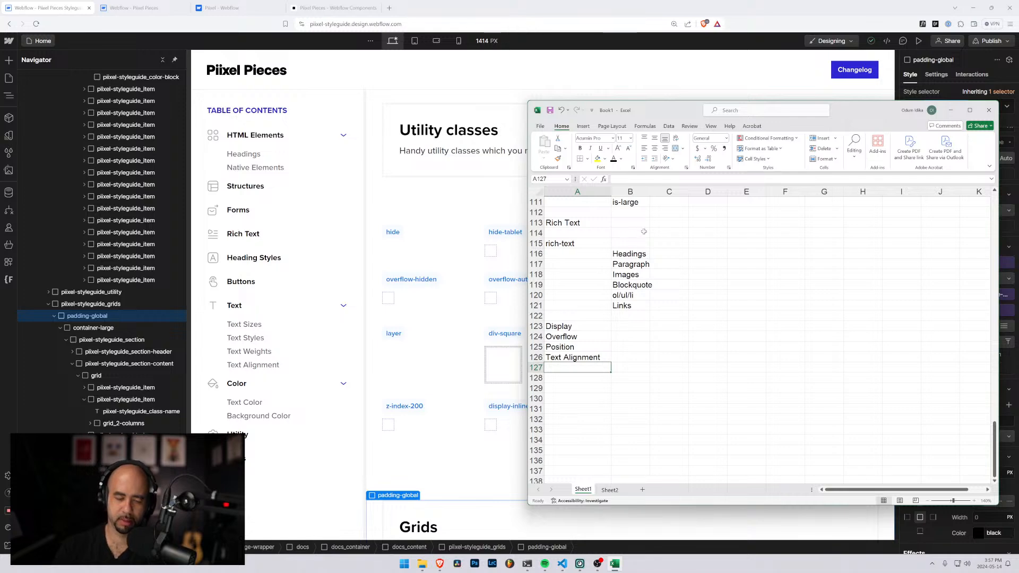
# Add an Images entry in A128 with cover beneath it in B129
pyautogui.moveTo(670, 115); pyautogui.dragTo(603, 113)
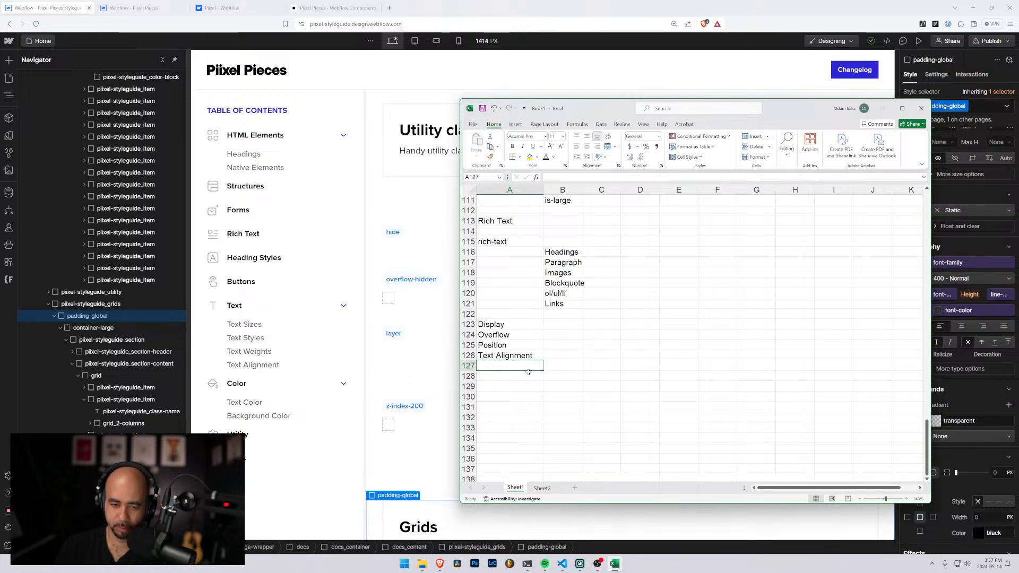
pyautogui.scroll(-3, 514, 371)
pyautogui.scroll(3, 514, 371)
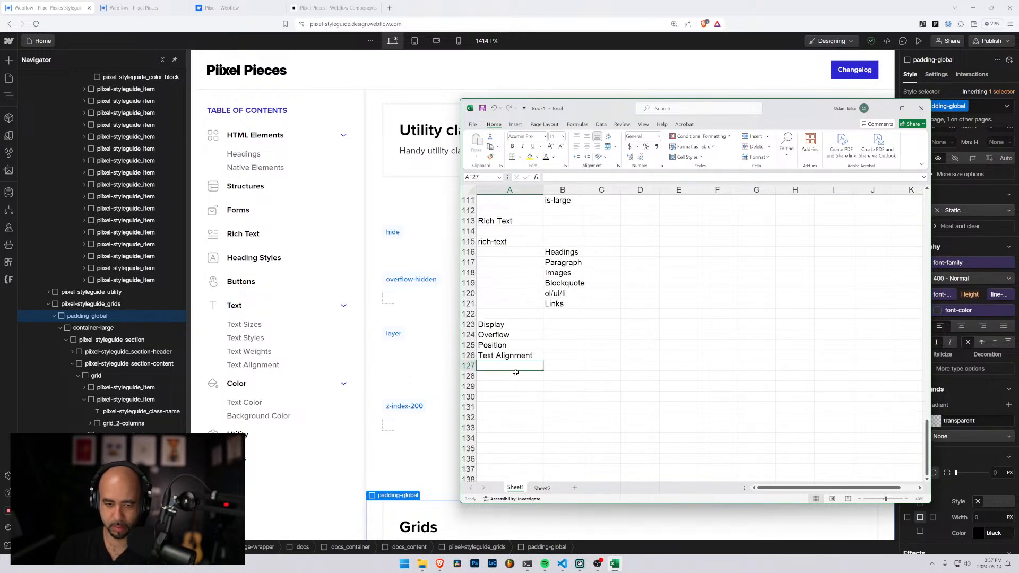
pyautogui.click(504, 323)
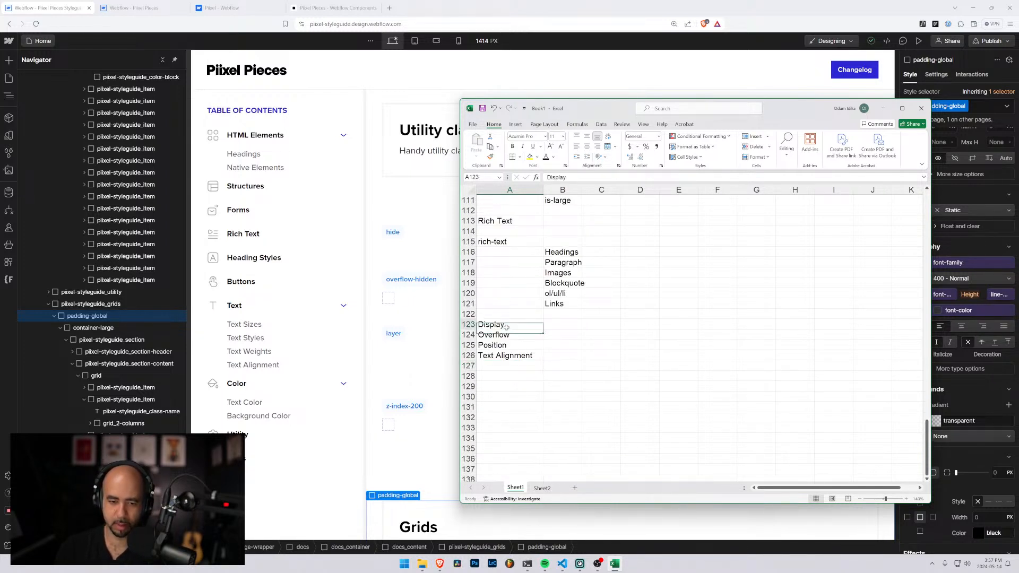
pyautogui.click(504, 375)
pyautogui.click(504, 366)
pyautogui.write('H')
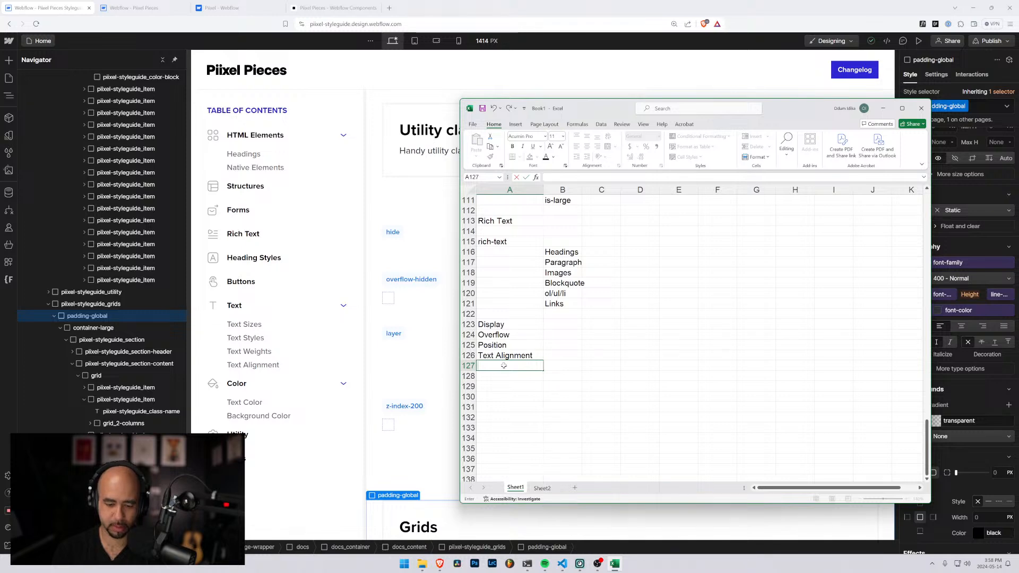
pyautogui.press('Return')
pyautogui.write('Images')
pyautogui.press('Return')
pyautogui.press('Right')
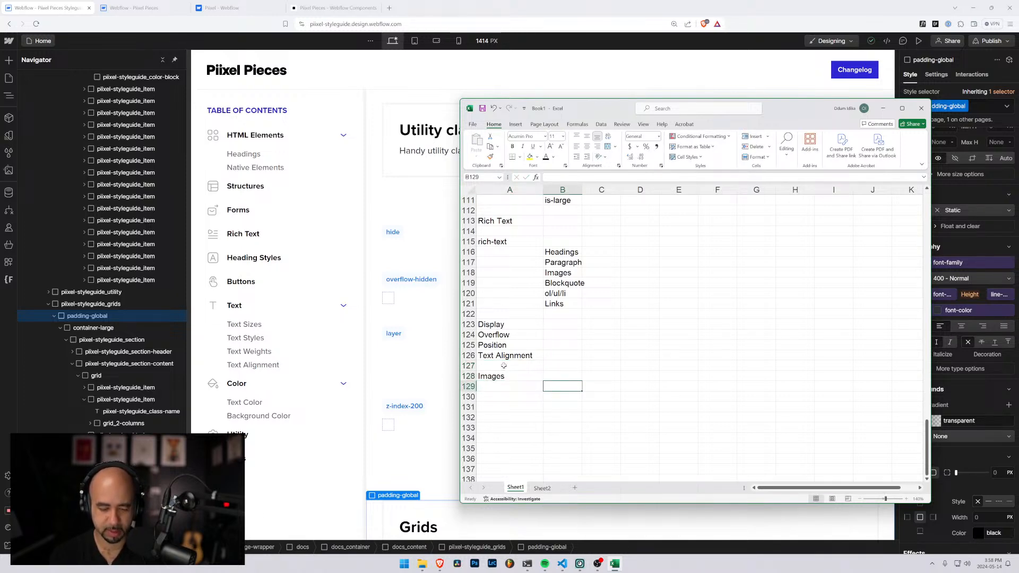
pyautogui.write('cover')
pyautogui.press('Return')
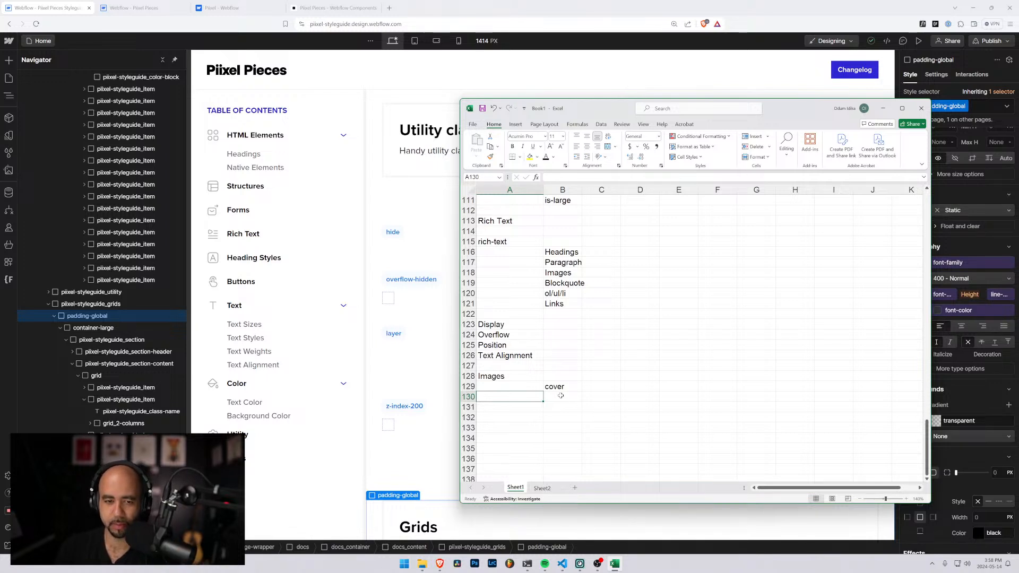
# Review the sheet's existing class list from the Typography section down to the Images entry
pyautogui.scroll(2, 562, 397)
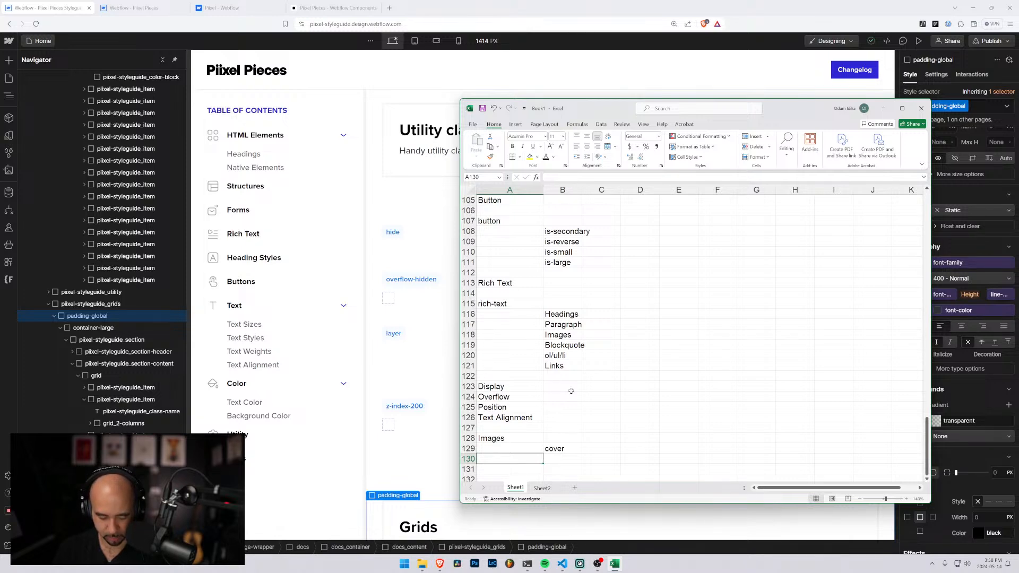
pyautogui.scroll(20, 571, 391)
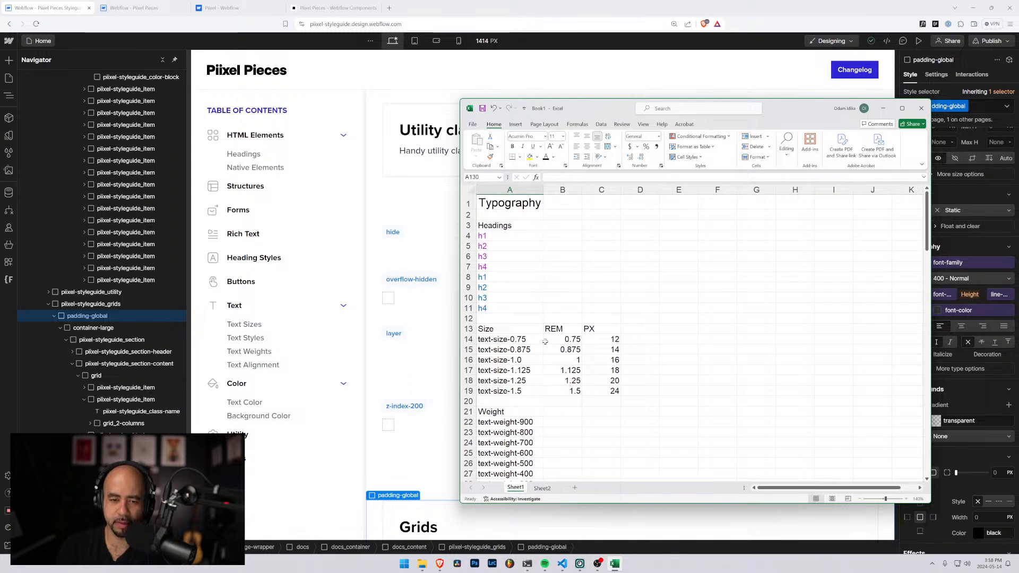
pyautogui.scroll(-20, 545, 341)
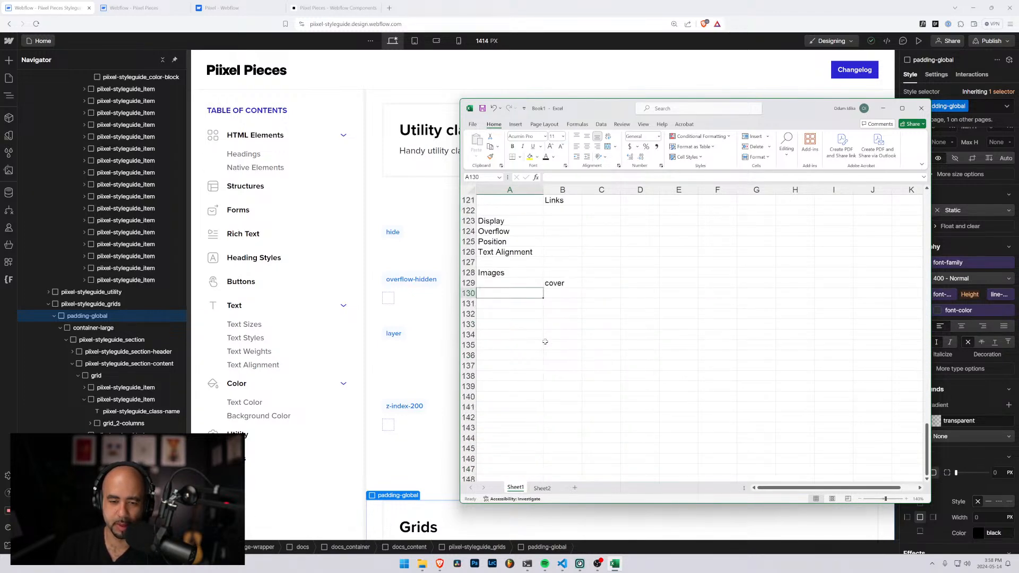
pyautogui.scroll(-4, 545, 341)
pyautogui.scroll(13, 545, 341)
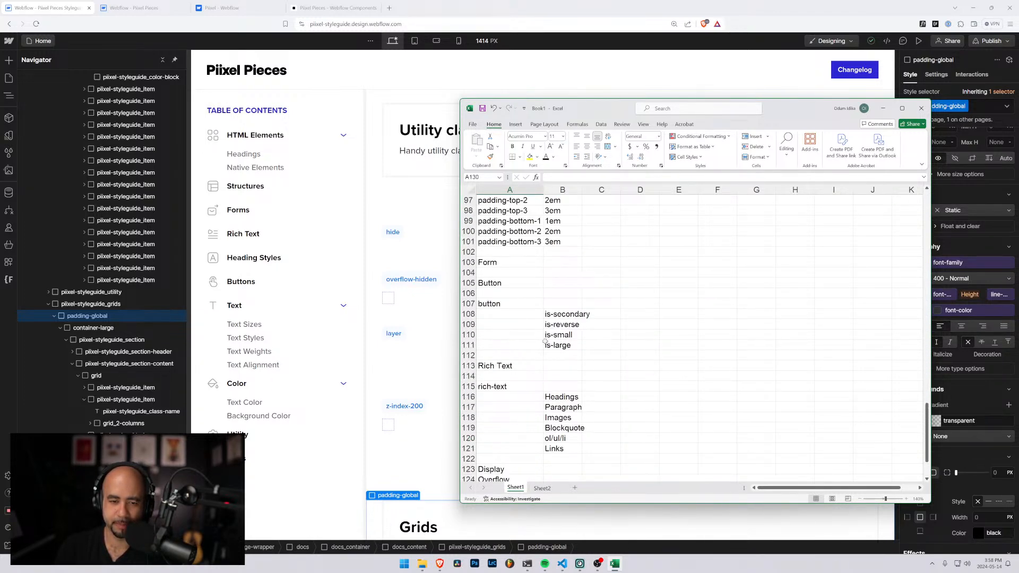
pyautogui.scroll(14, 538, 341)
pyautogui.moveTo(591, 108); pyautogui.dragTo(705, 114)
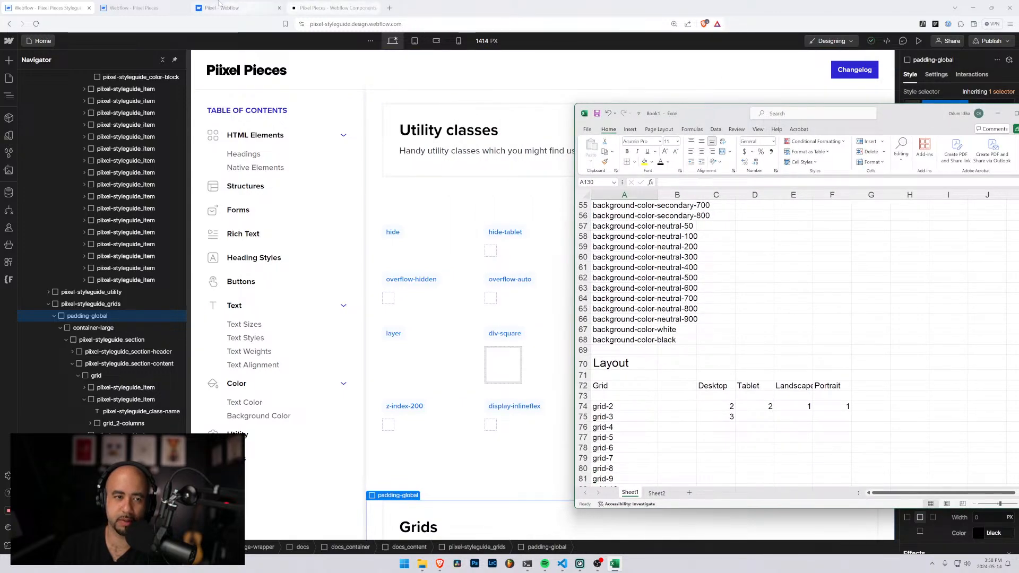
# Examine the Headings and Native Elements sections of the Piixel Pieces styleguide in Webflow
pyautogui.click(60, 4)
pyautogui.scroll(15, 897, 448)
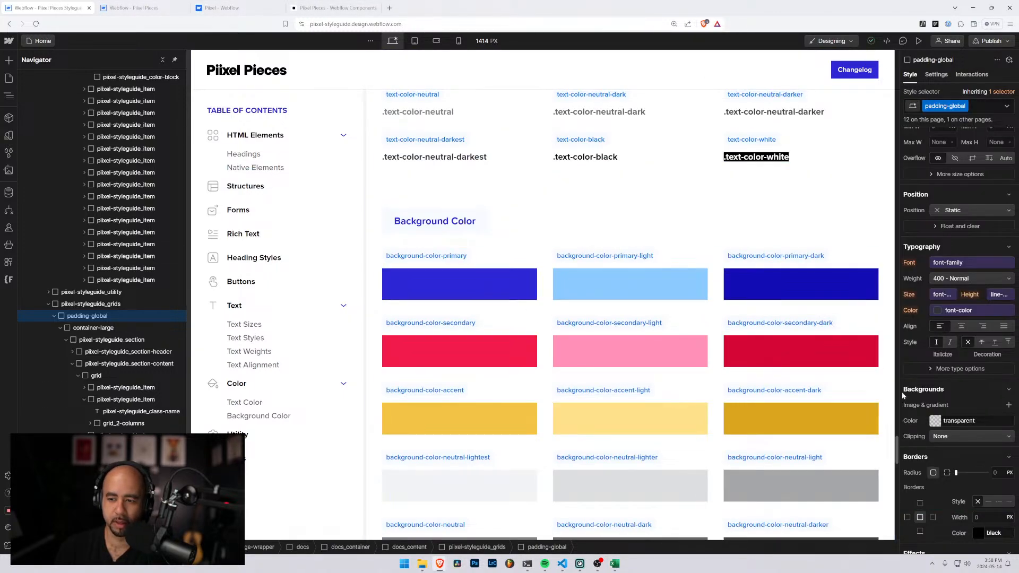
pyautogui.scroll(20, 897, 448)
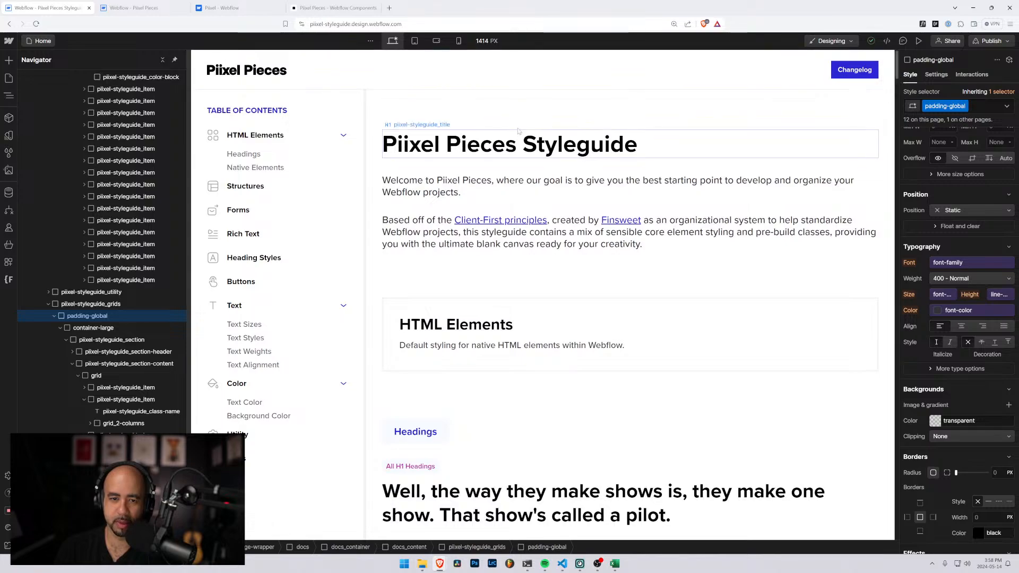
pyautogui.scroll(-3, 569, 235)
pyautogui.scroll(-3, 569, 235)
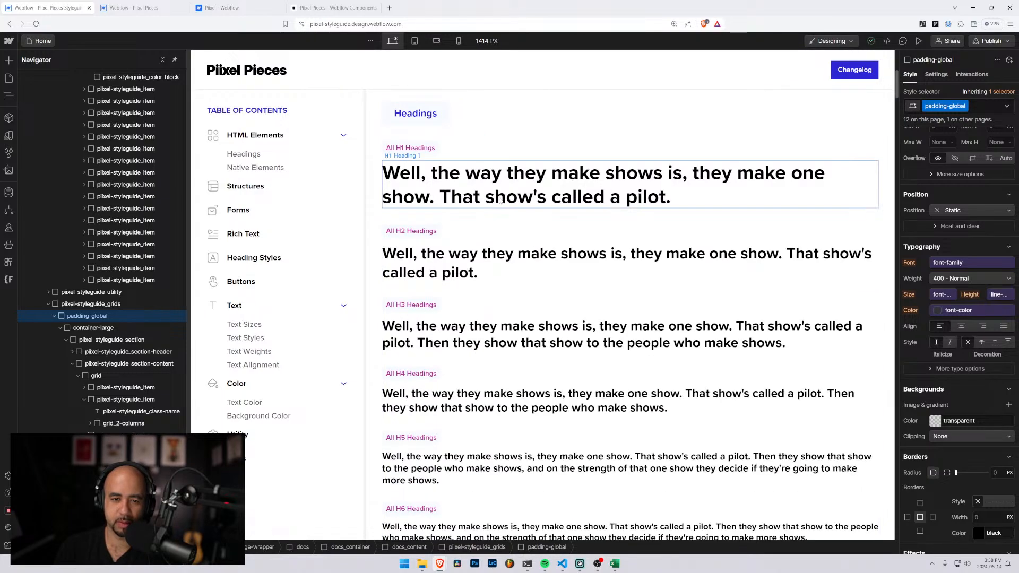
pyautogui.scroll(-2, 500, 201)
pyautogui.scroll(-4, 500, 201)
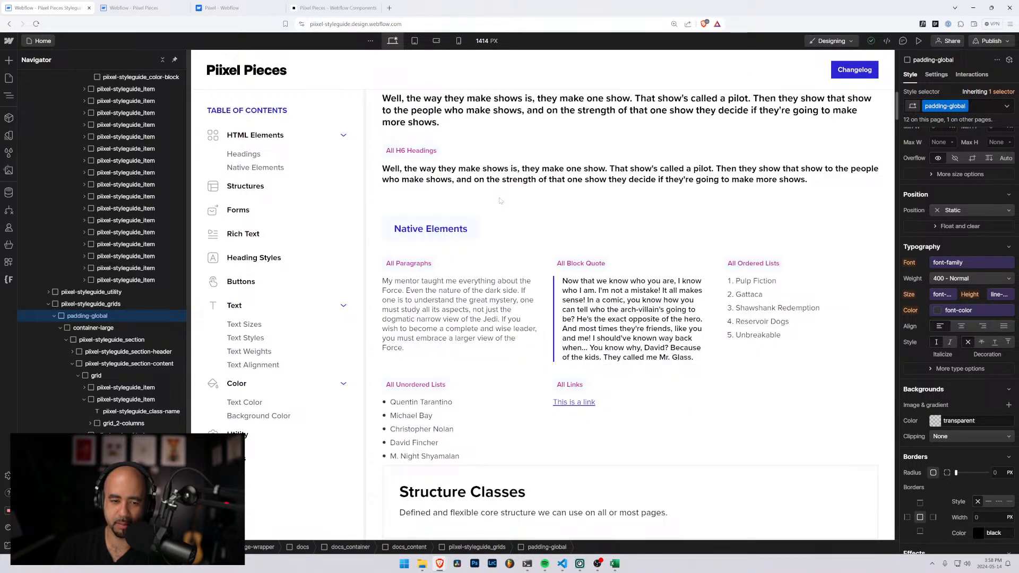
pyautogui.scroll(3, 500, 201)
pyautogui.scroll(-4, 500, 200)
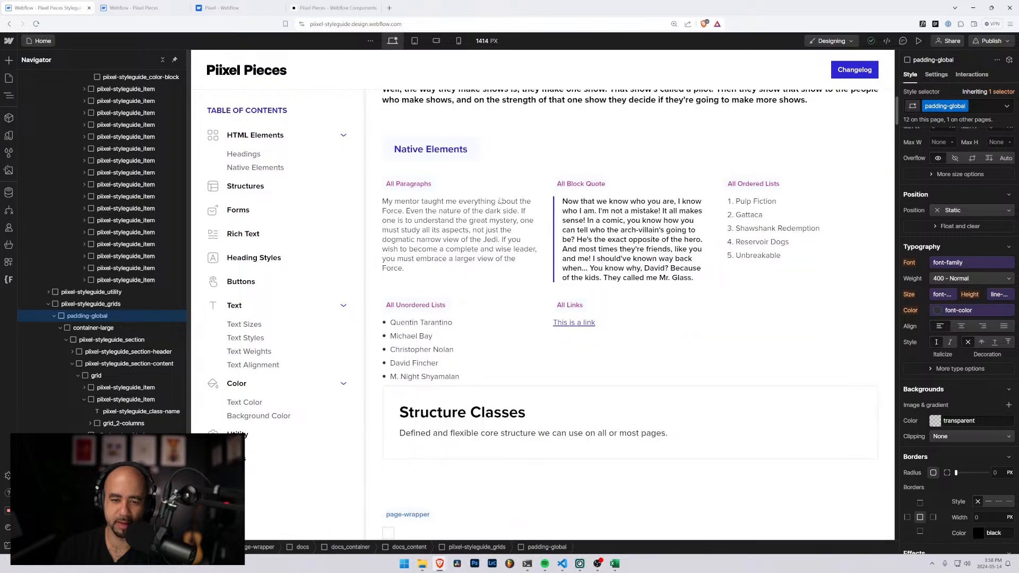
# Return to the Excel sheet and add an Elements heading in A131
pyautogui.click(615, 564)
pyautogui.scroll(-20, 676, 362)
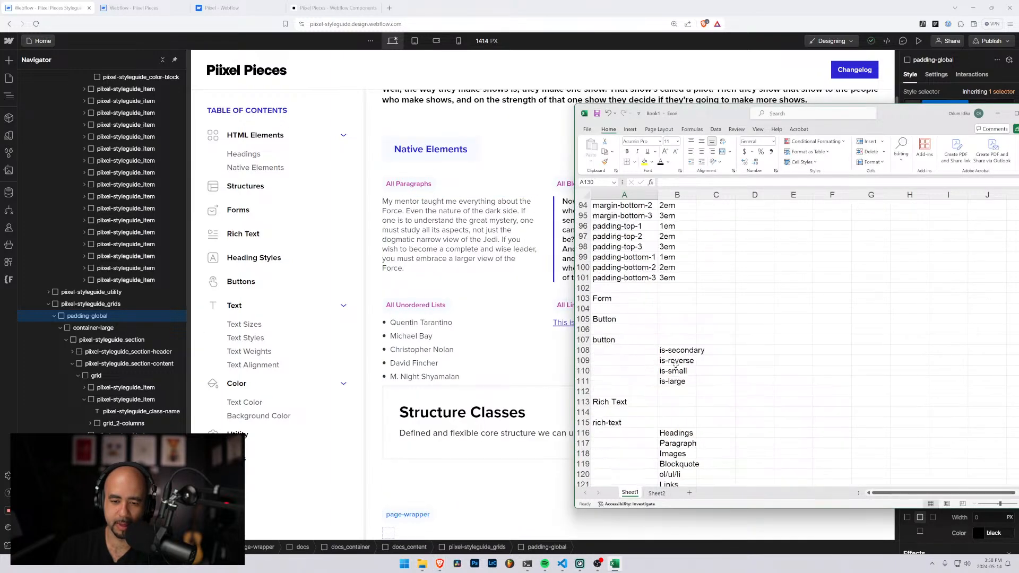
pyautogui.scroll(2, 605, 297)
pyautogui.click(605, 308)
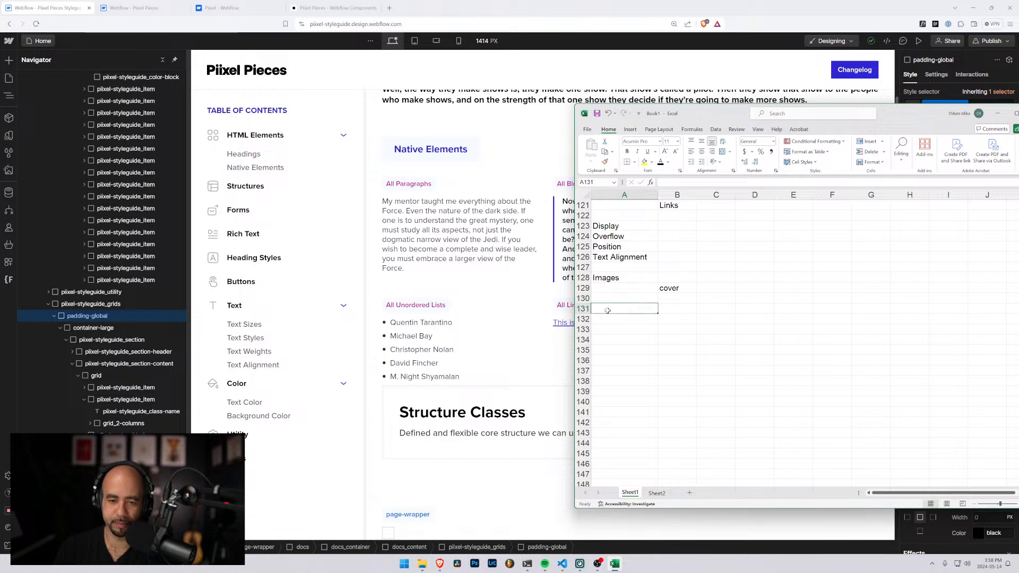
pyautogui.write('Elmenet')
pyautogui.press('BackSpace')
pyautogui.press('BackSpace')
pyautogui.press('BackSpace')
pyautogui.press('BackSpace')
pyautogui.press('BackSpace')
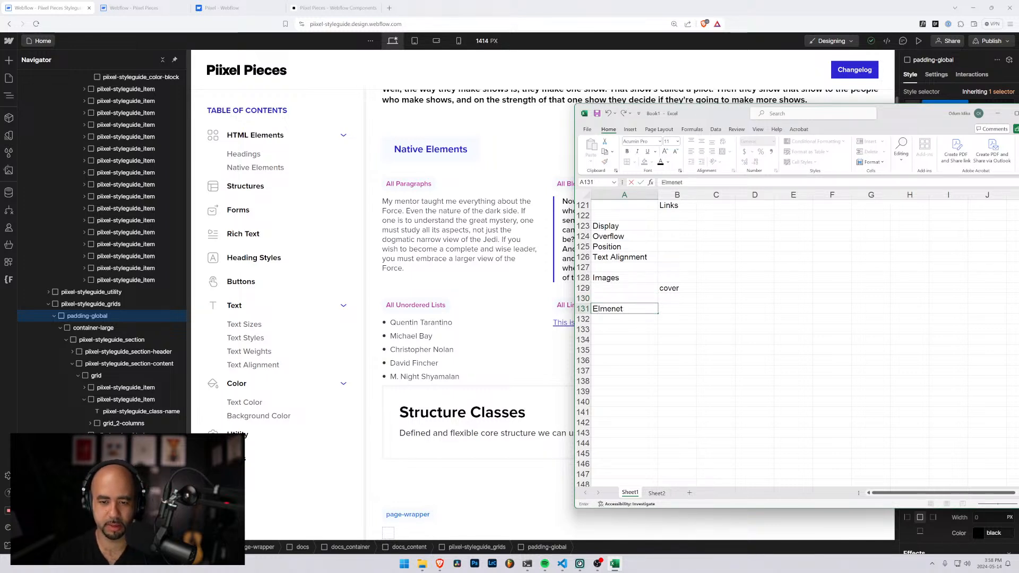
pyautogui.write('ements')
pyautogui.press('Return')
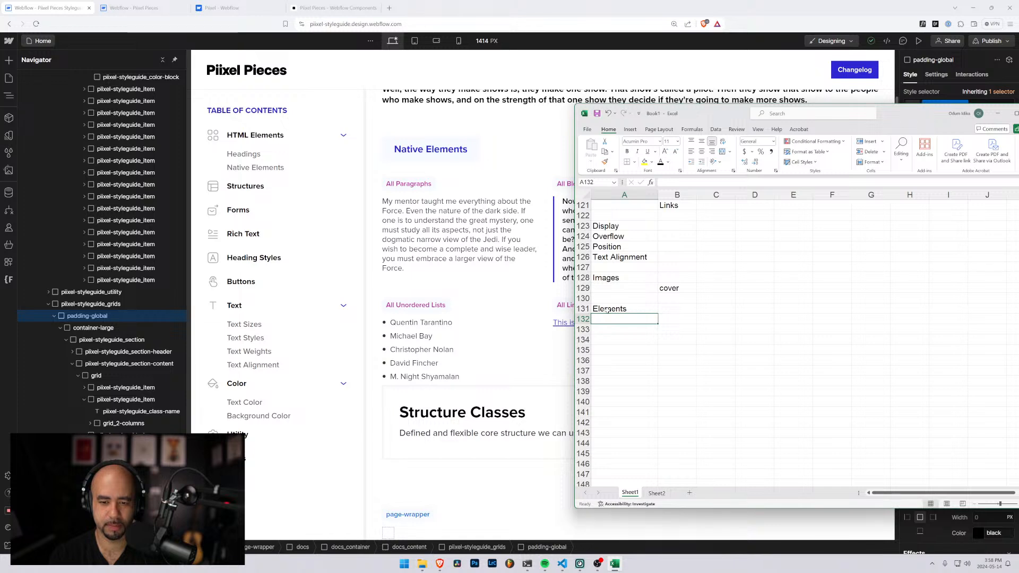
# List the native elements Paragraph, Lists, Blockquote and Links in A132 to A135
pyautogui.write('Paragraph')
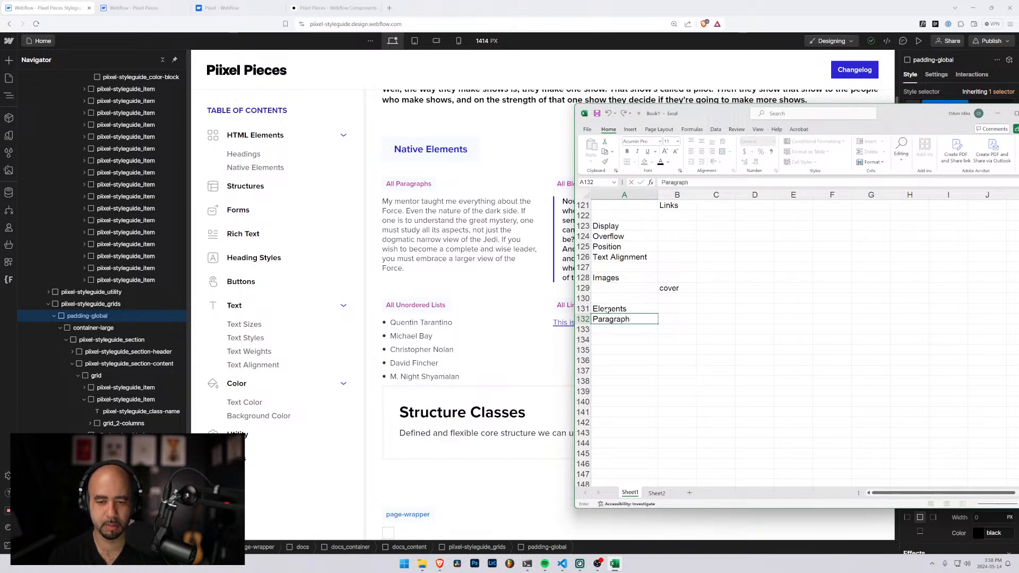
pyautogui.press('Return')
pyautogui.write('Li')
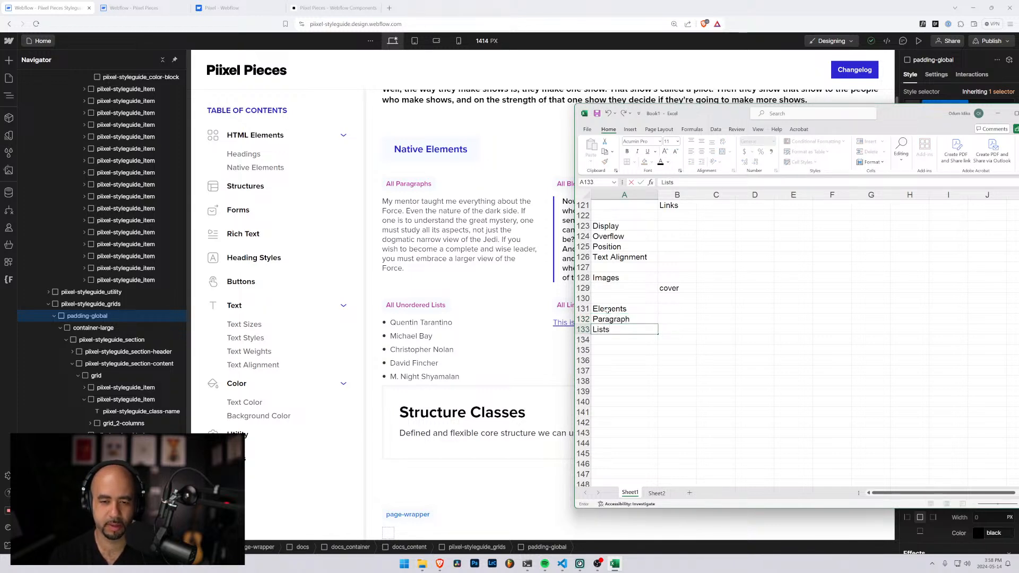
pyautogui.write('sts')
pyautogui.press('Return')
pyautogui.write('Blockq')
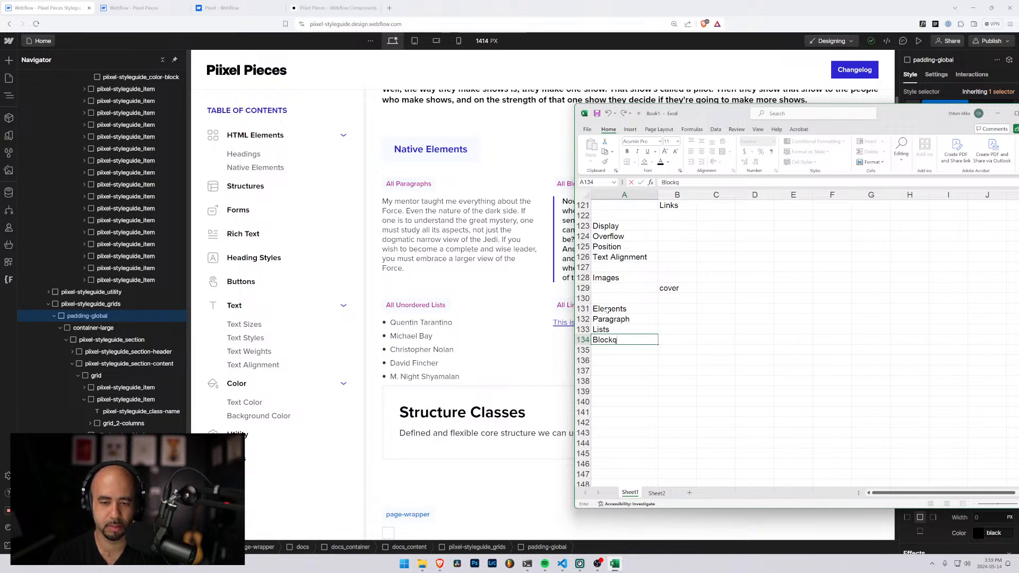
pyautogui.write('uote')
pyautogui.press('Return')
pyautogui.write('Links')
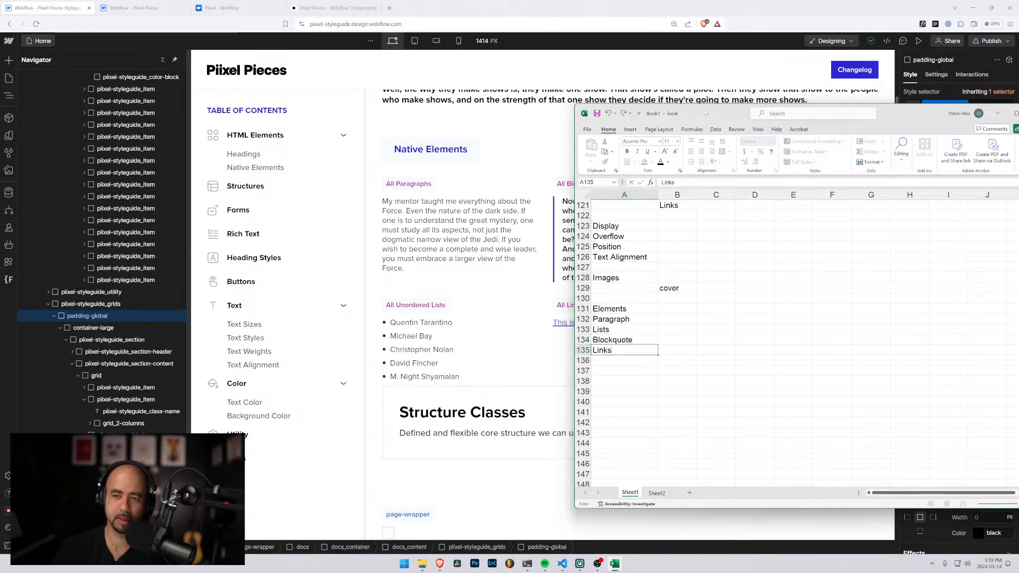
# Enlarge the Elements heading in A131 to font size 16
pyautogui.moveTo(705, 112); pyautogui.dragTo(719, 152)
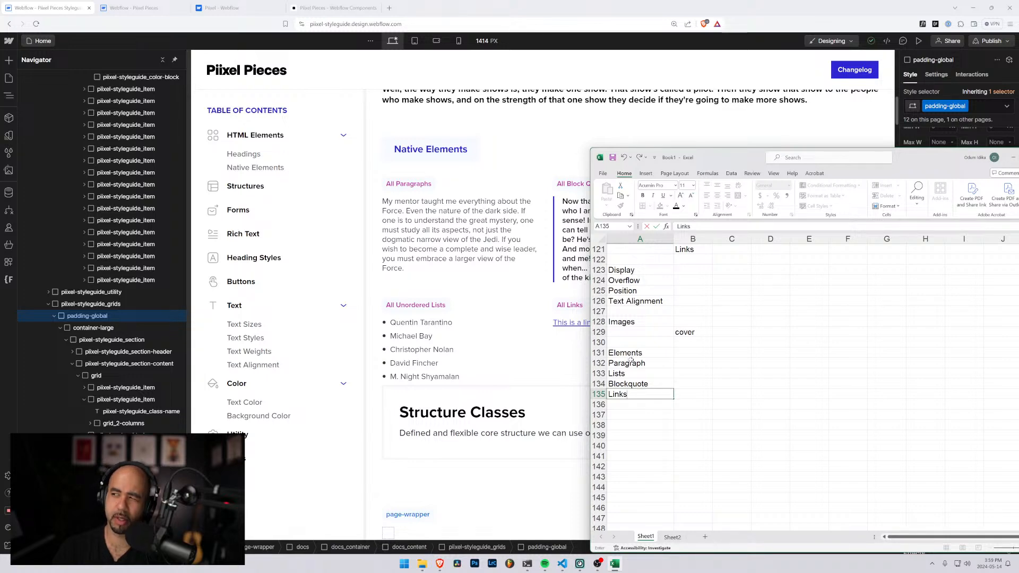
pyautogui.moveTo(735, 158); pyautogui.dragTo(670, 142)
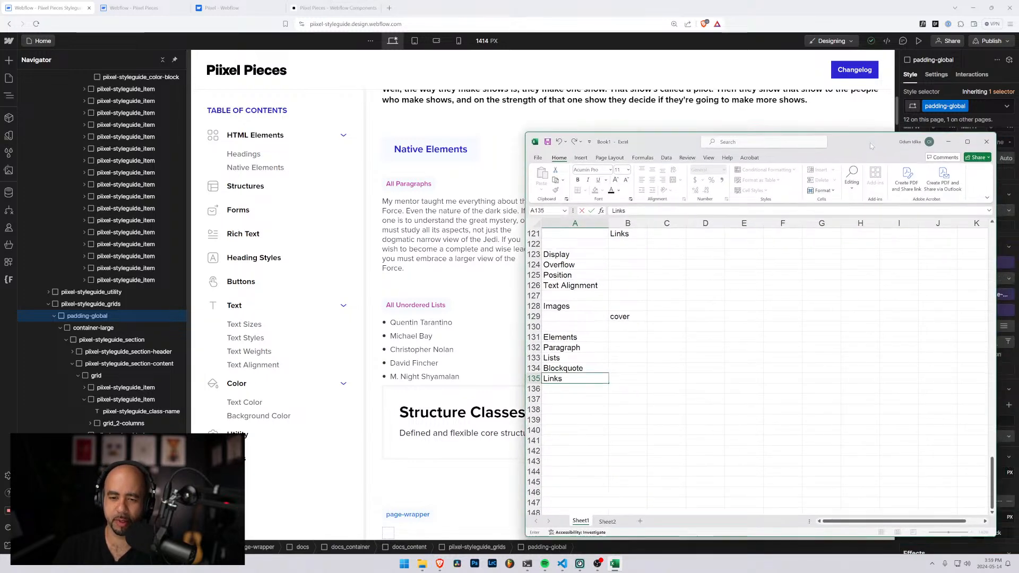
pyautogui.click(565, 336)
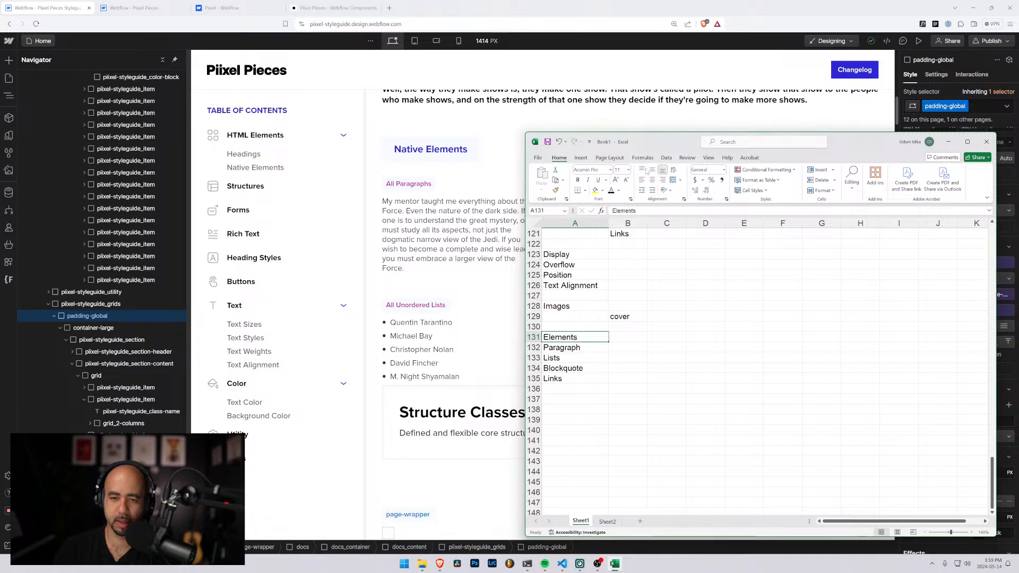
pyautogui.click(615, 181)
pyautogui.click(615, 180)
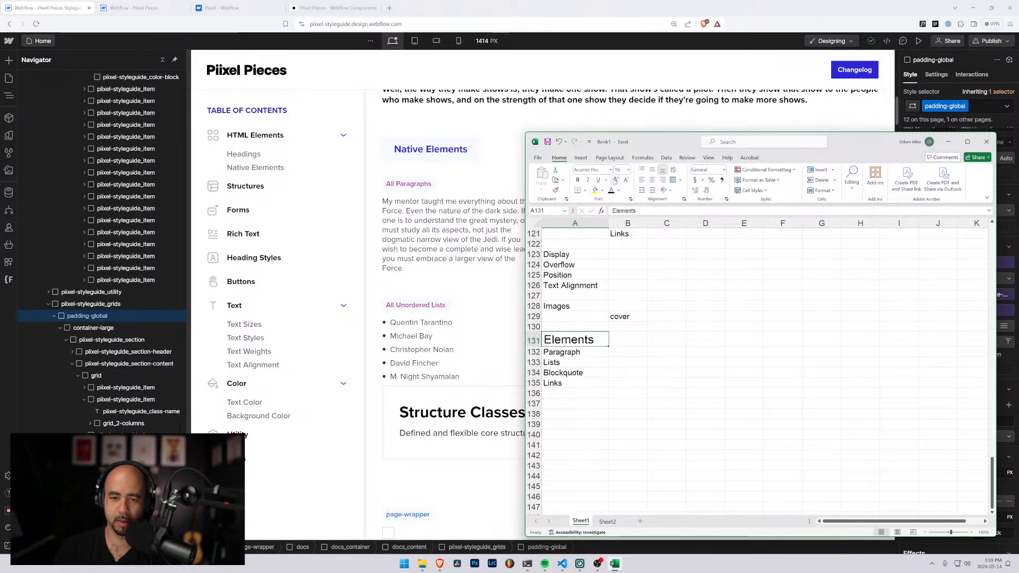
pyautogui.click(615, 180)
pyautogui.click(615, 180)
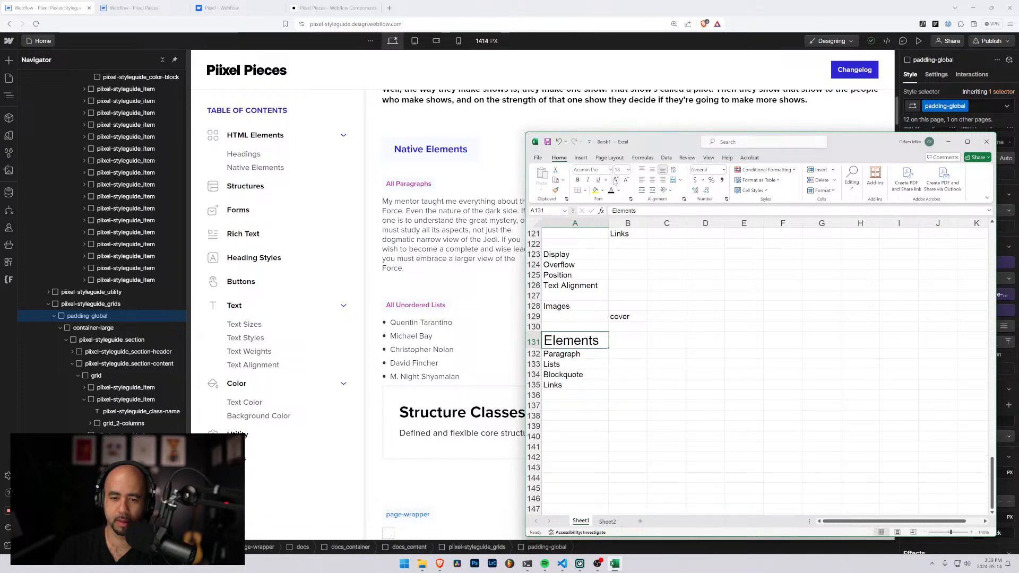
# Check the Structure Classes section of the Piixel Pieces styleguide in Webflow and return to the Excel sheet
pyautogui.click(948, 142)
pyautogui.scroll(-5, 554, 288)
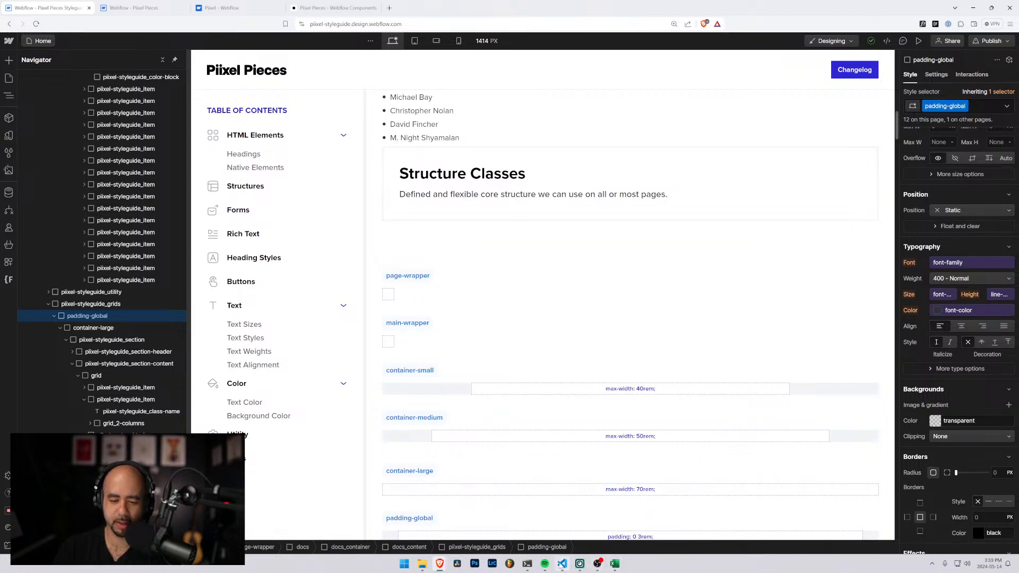
pyautogui.moveTo(563, 566)
pyautogui.click(615, 564)
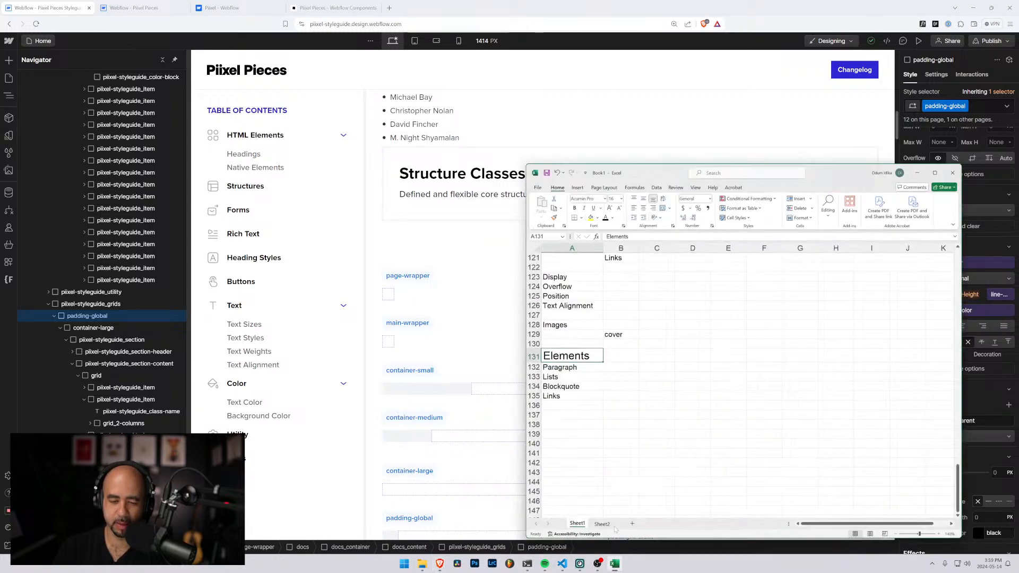
# Insert two blank rows between the grid-12 entry and the Utility heading
pyautogui.scroll(6, 588, 295)
pyautogui.scroll(20, 587, 295)
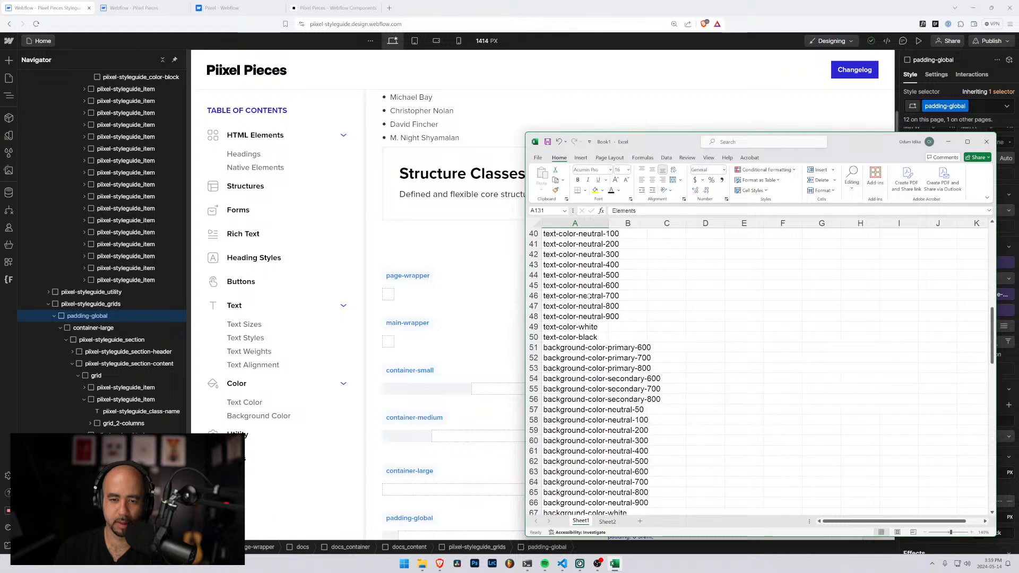
pyautogui.scroll(-11, 574, 322)
pyautogui.scroll(5, 574, 322)
pyautogui.scroll(-4, 574, 333)
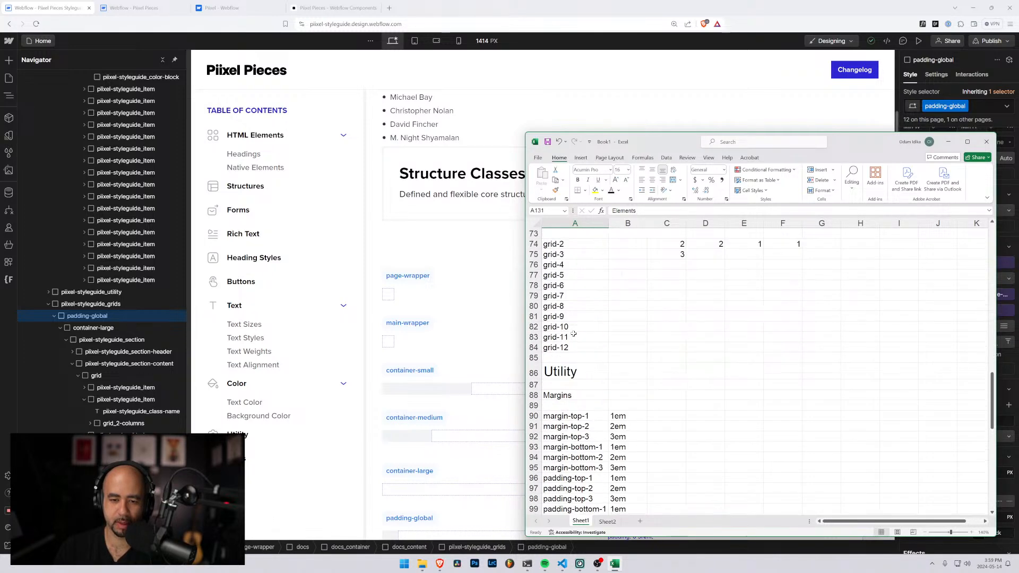
pyautogui.click(610, 362)
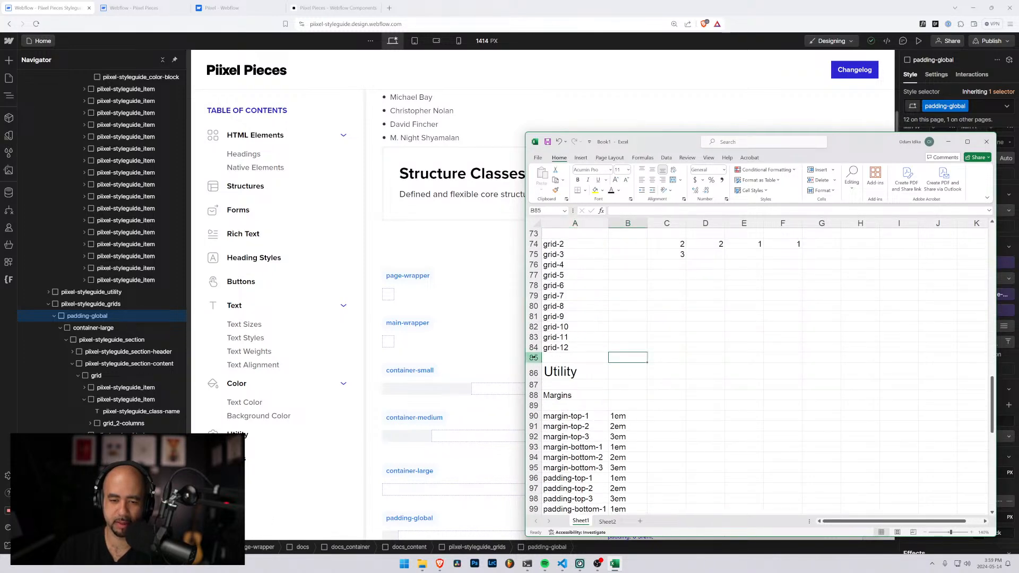
pyautogui.rightClick(534, 358)
pyautogui.click(562, 438)
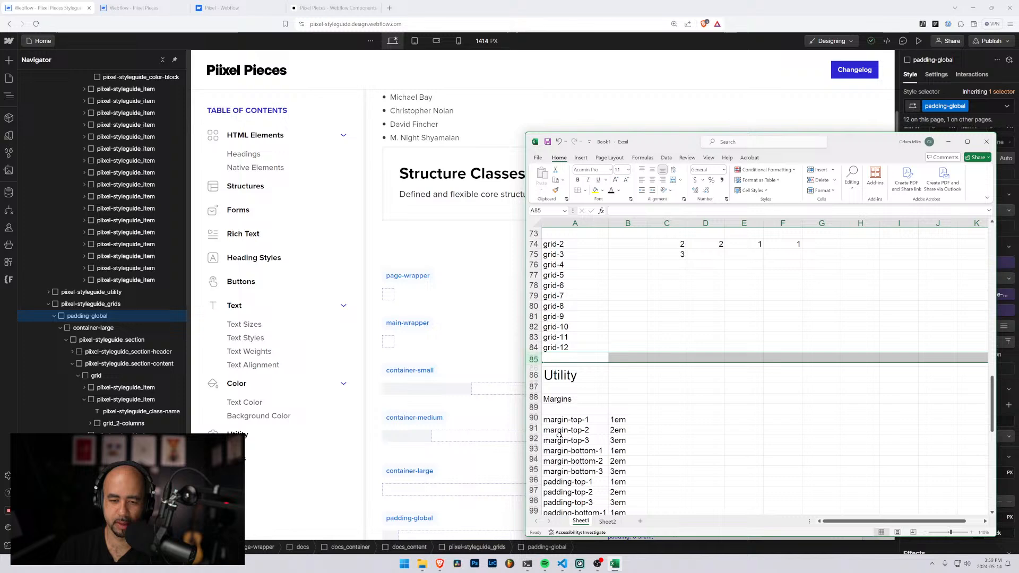
pyautogui.rightClick(533, 368)
pyautogui.click(579, 449)
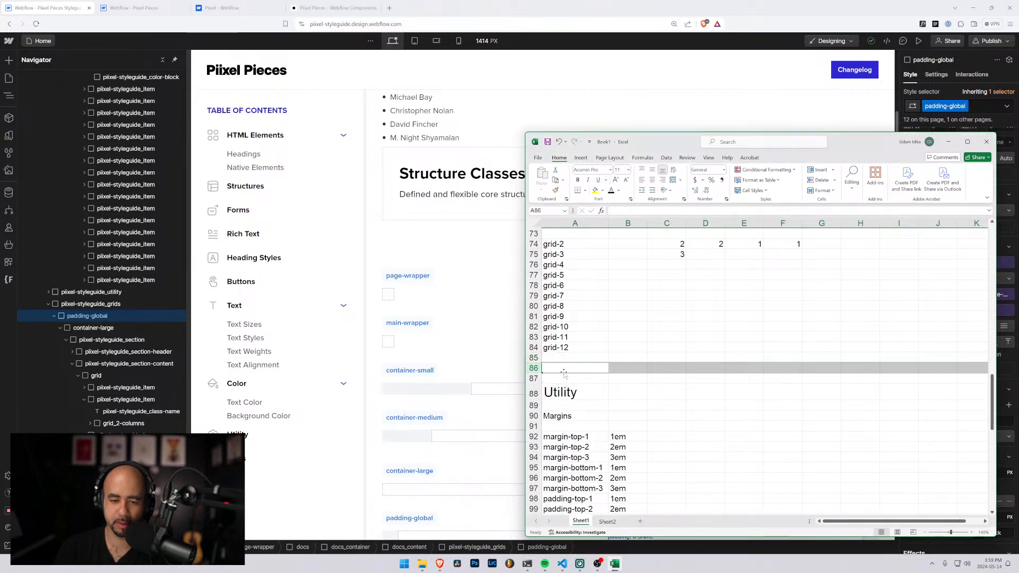
# Enter the structure classes "Main, page-wrapper" in A86, above the Utility heading
pyautogui.click(565, 369)
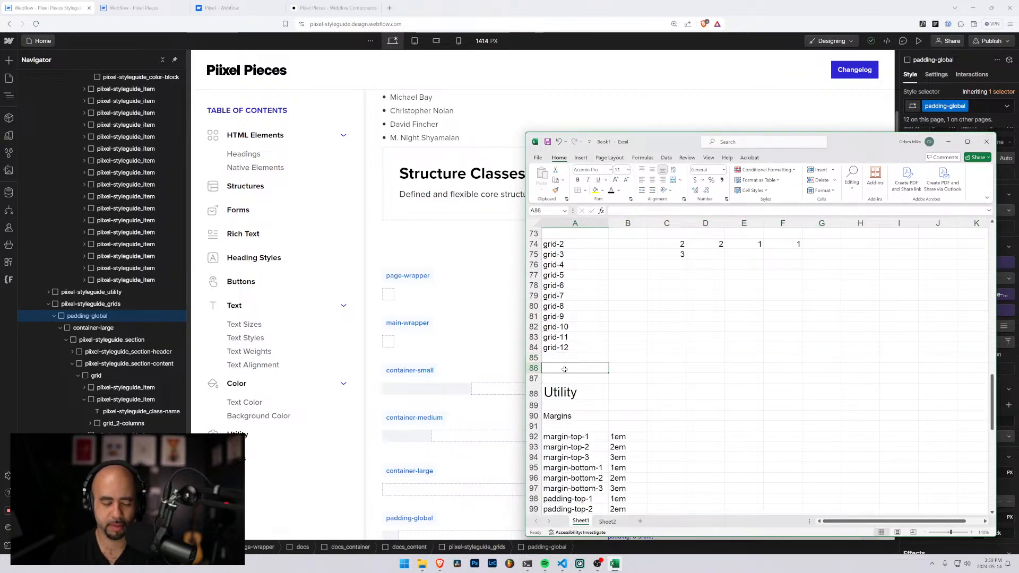
pyautogui.write('Main,')
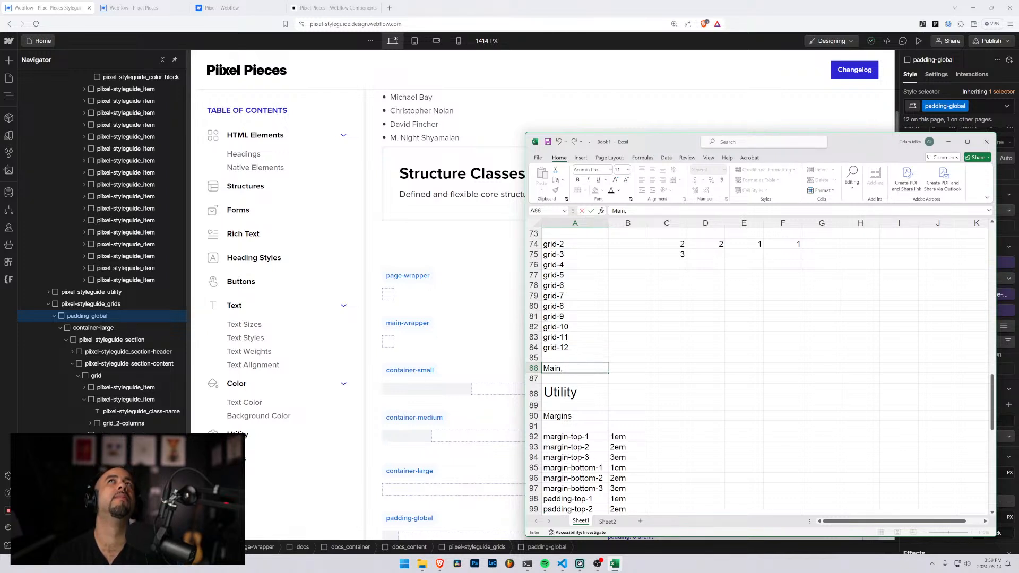
pyautogui.write('P')
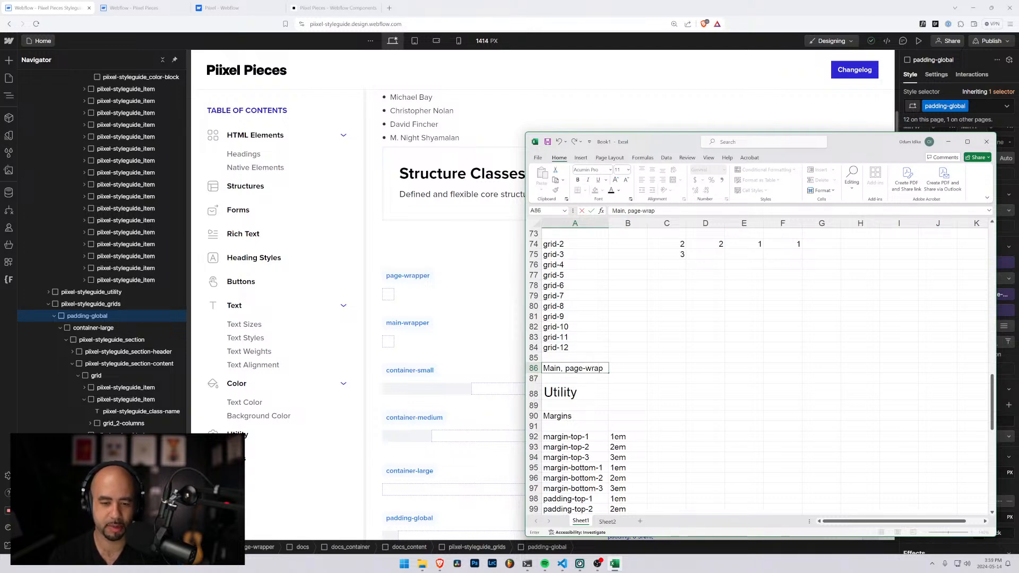
pyautogui.write('age-wrapper')
pyautogui.press('Return')
pyautogui.click(564, 370)
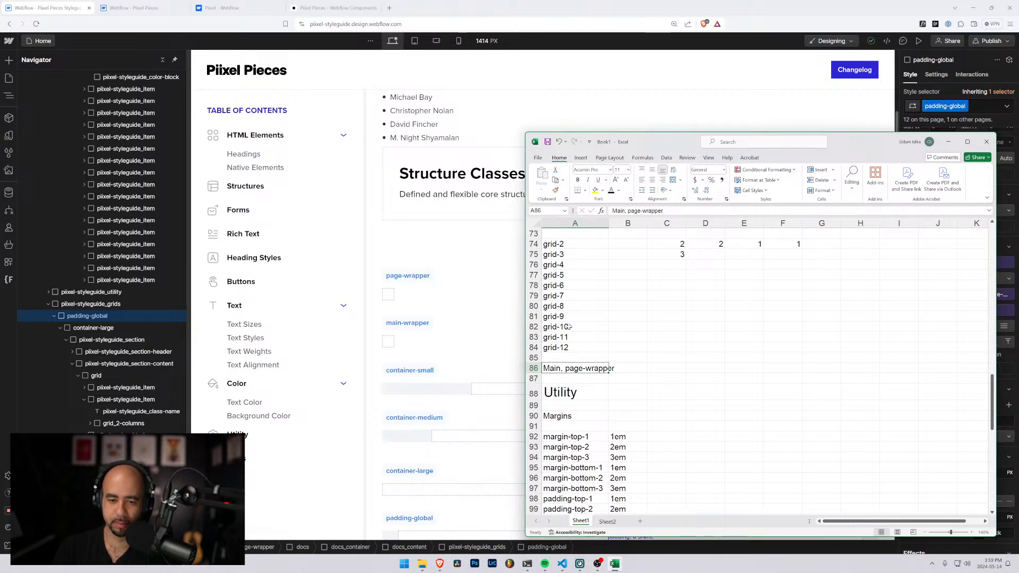
# Examine the Webflow styleguide's Structure Classes, Forms, Rich Text, Heading Styles and Buttons sections for classes to compare with the list
pyautogui.click(446, 330)
pyautogui.scroll(-2, 435, 325)
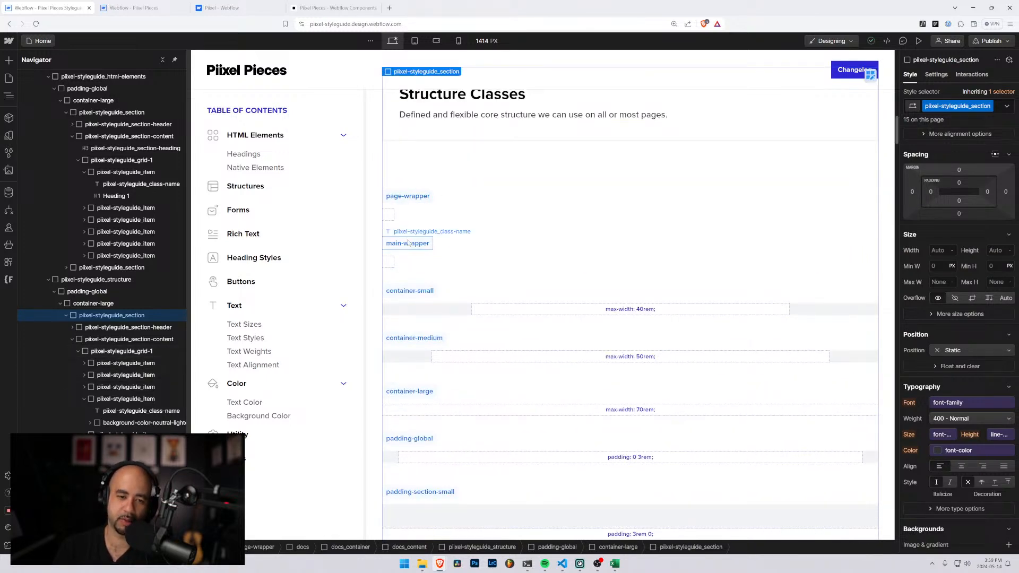
pyautogui.scroll(-5, 447, 272)
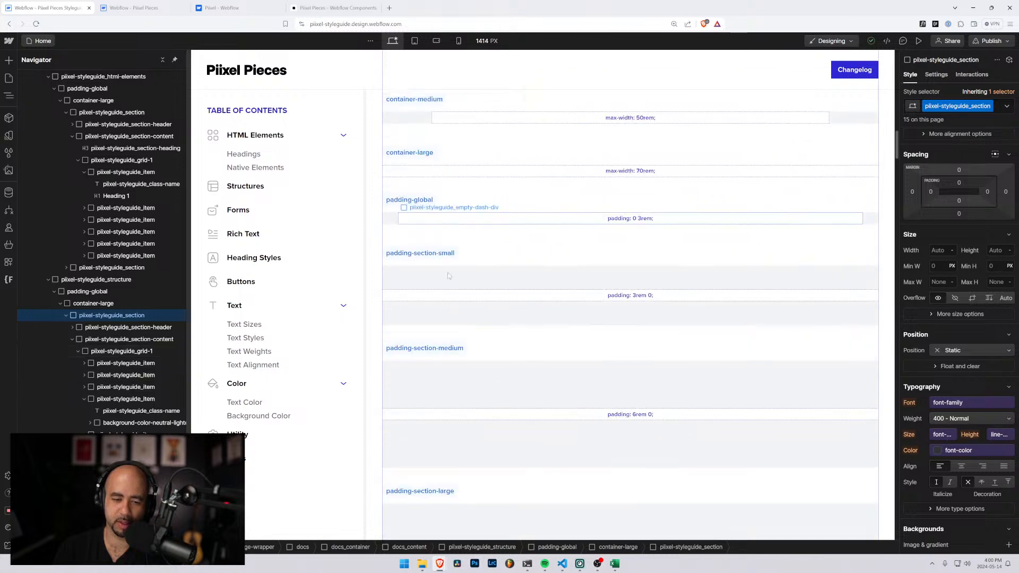
pyautogui.scroll(-7, 488, 367)
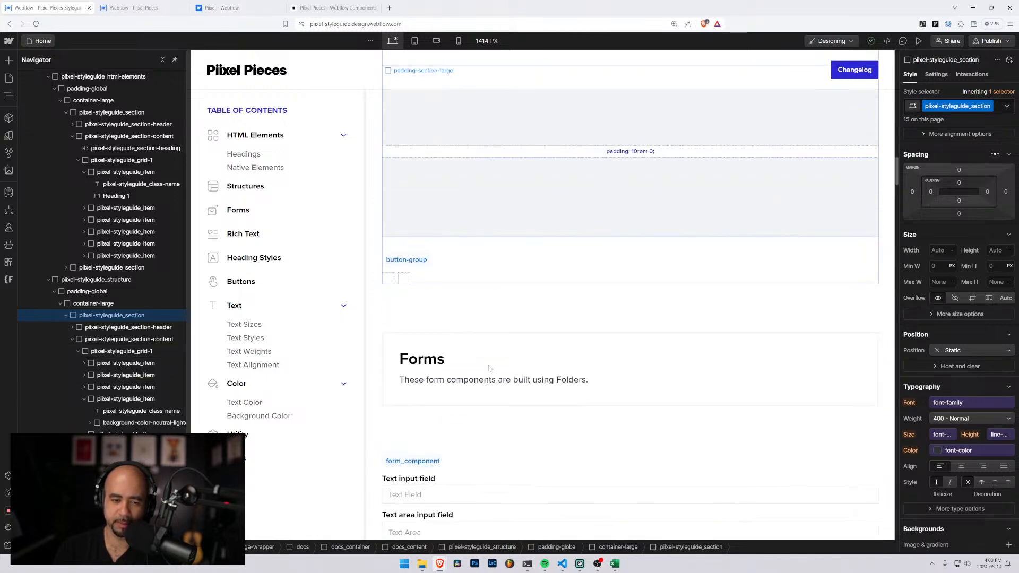
pyautogui.scroll(-7, 451, 250)
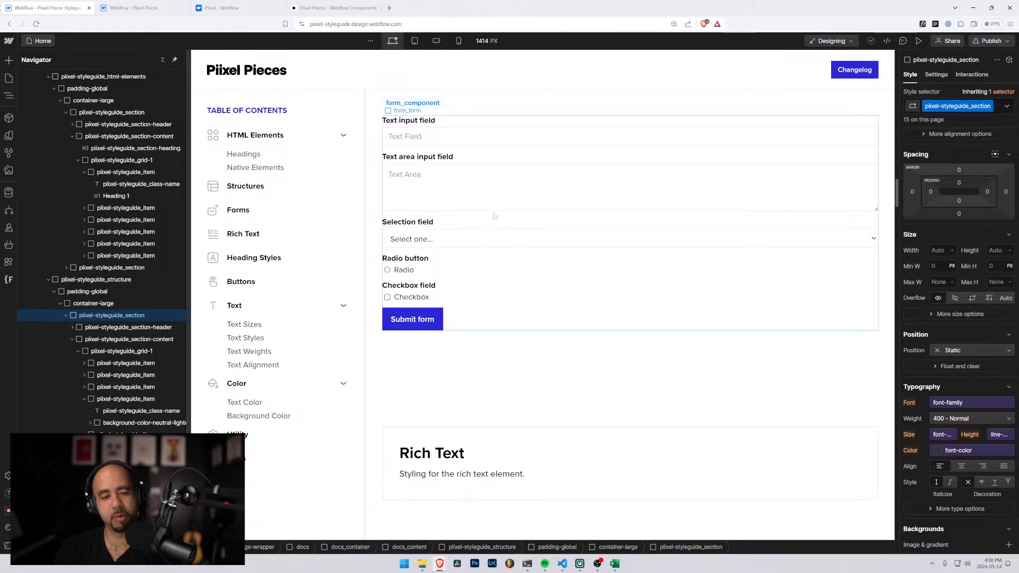
pyautogui.scroll(-7, 493, 215)
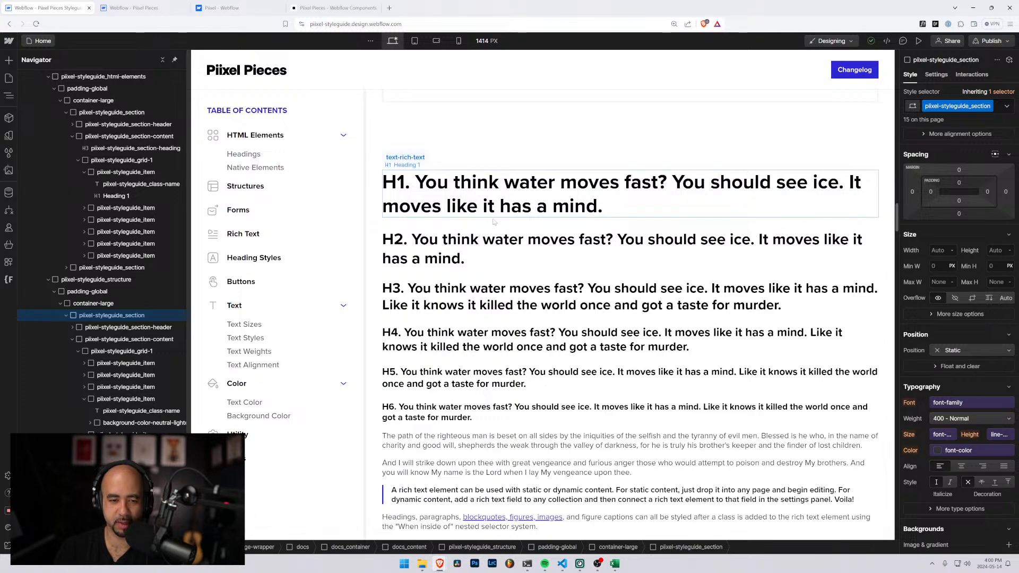
pyautogui.scroll(-10, 493, 222)
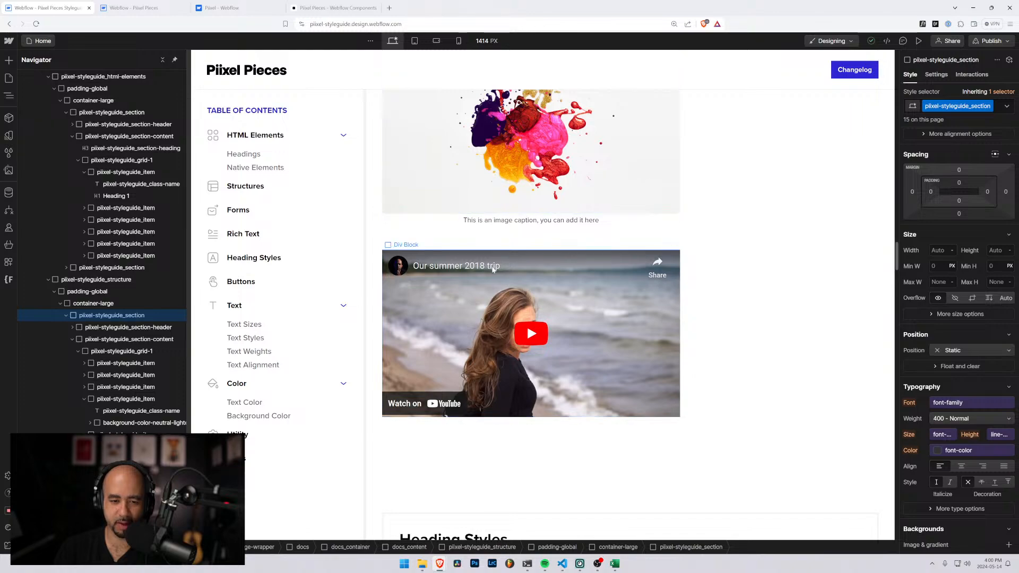
pyautogui.scroll(-7, 492, 269)
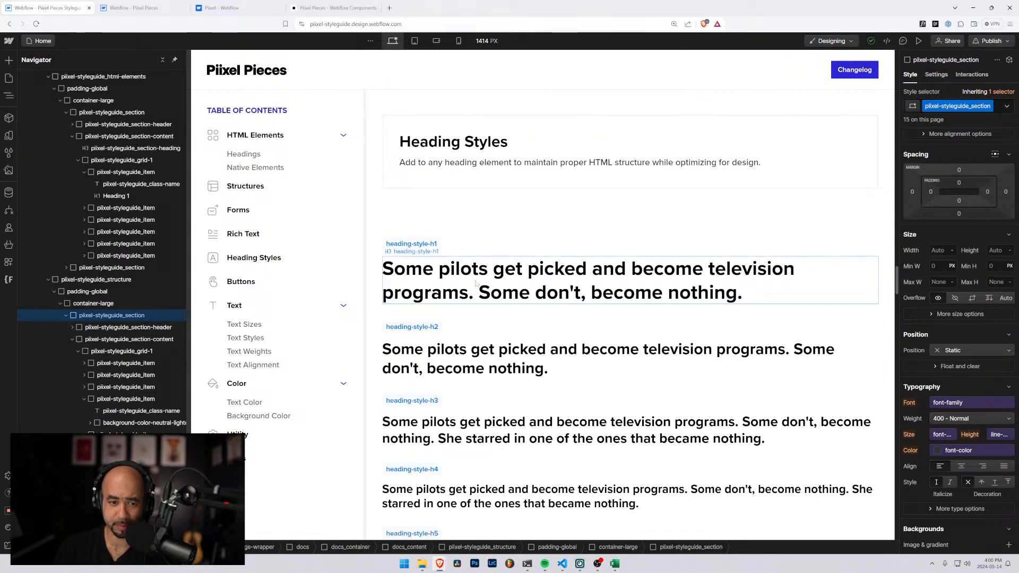
pyautogui.scroll(12, 476, 283)
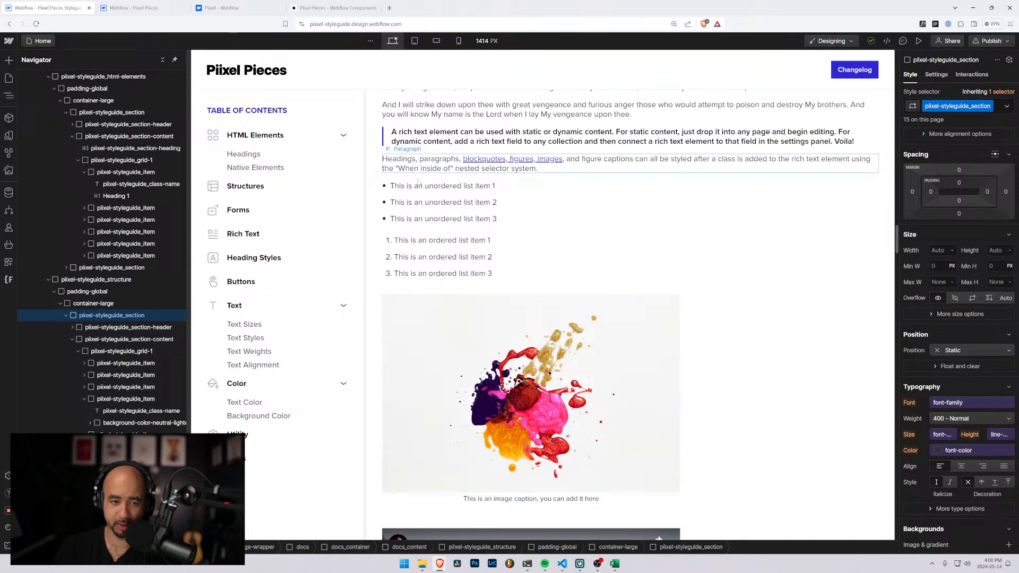
pyautogui.scroll(3, 417, 183)
pyautogui.scroll(-8, 416, 271)
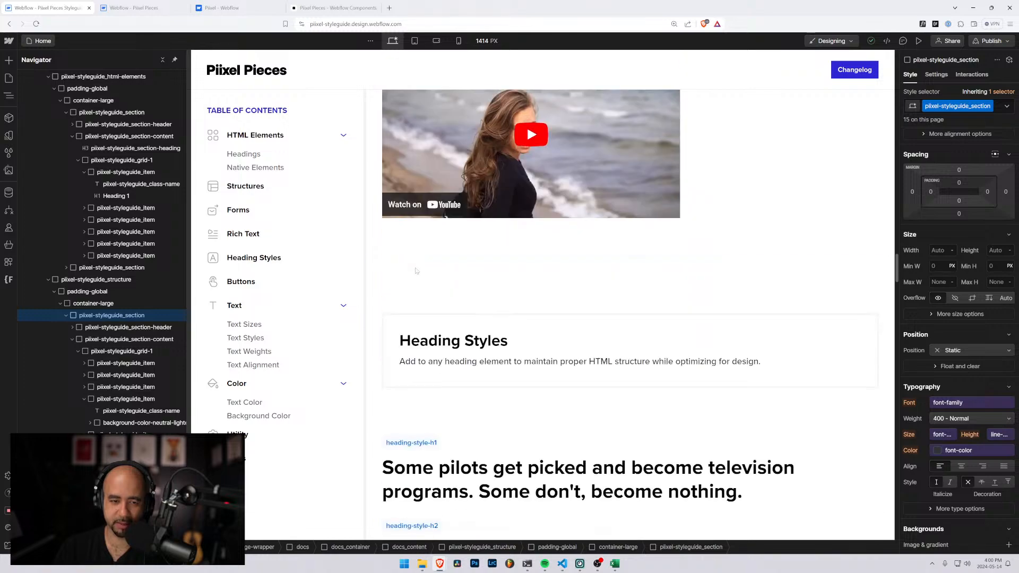
pyautogui.scroll(-5, 416, 270)
pyautogui.scroll(-10, 418, 270)
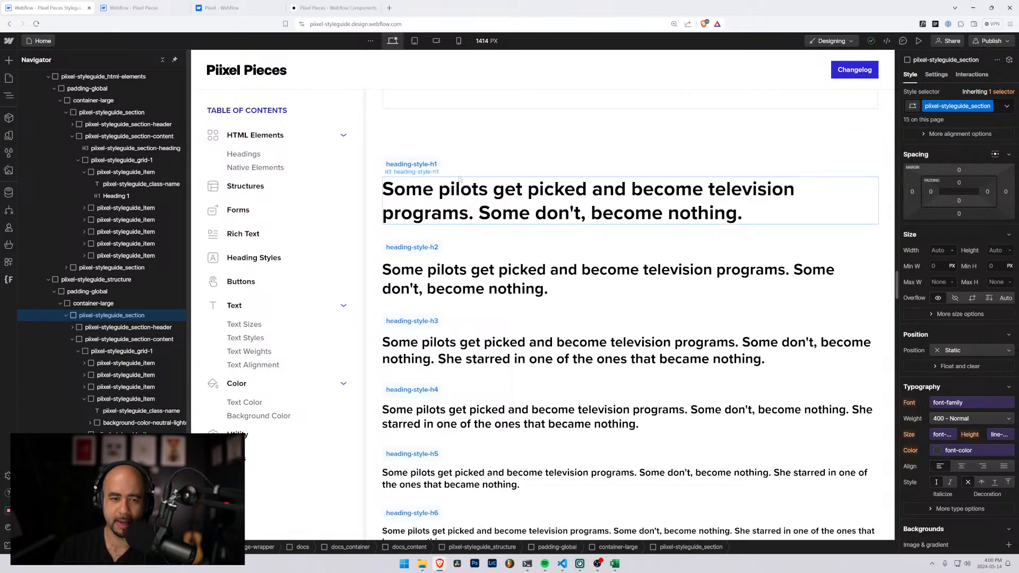
pyautogui.scroll(3, 454, 224)
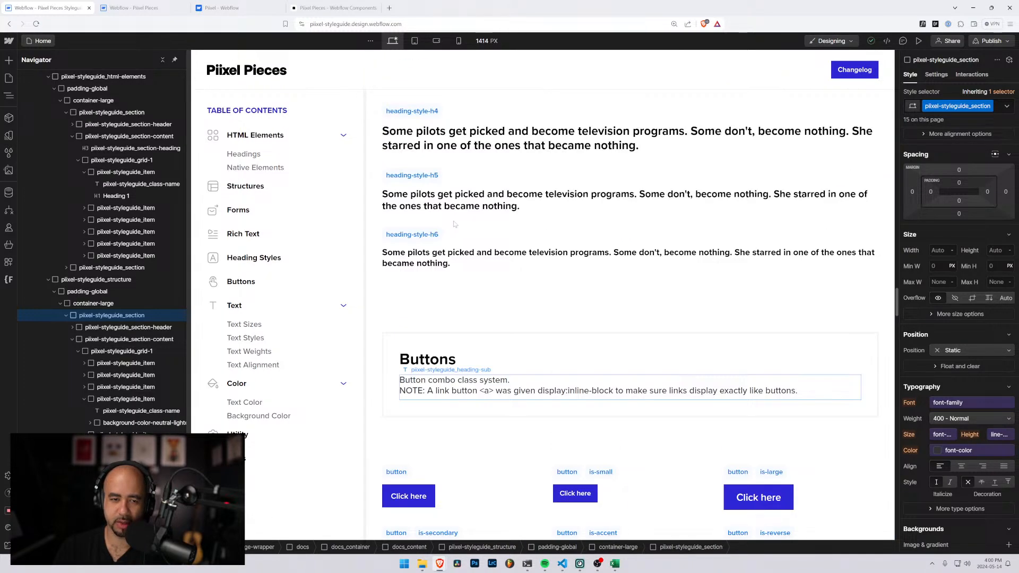
pyautogui.scroll(-4, 455, 224)
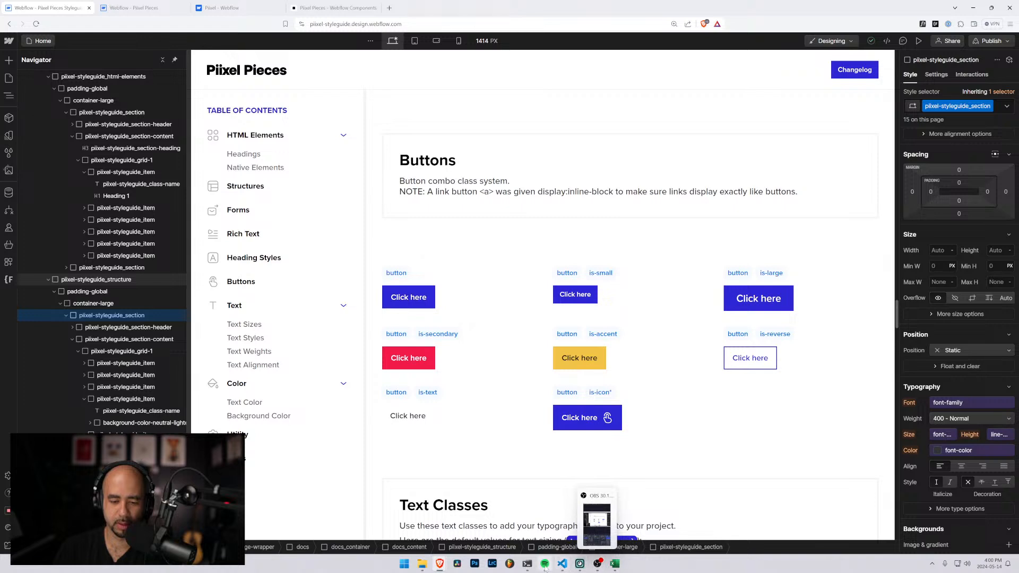
# Return to the Excel sheet and add the button modifier is-icon in B114, below is-large
pyautogui.moveTo(545, 567)
pyautogui.moveTo(614, 567)
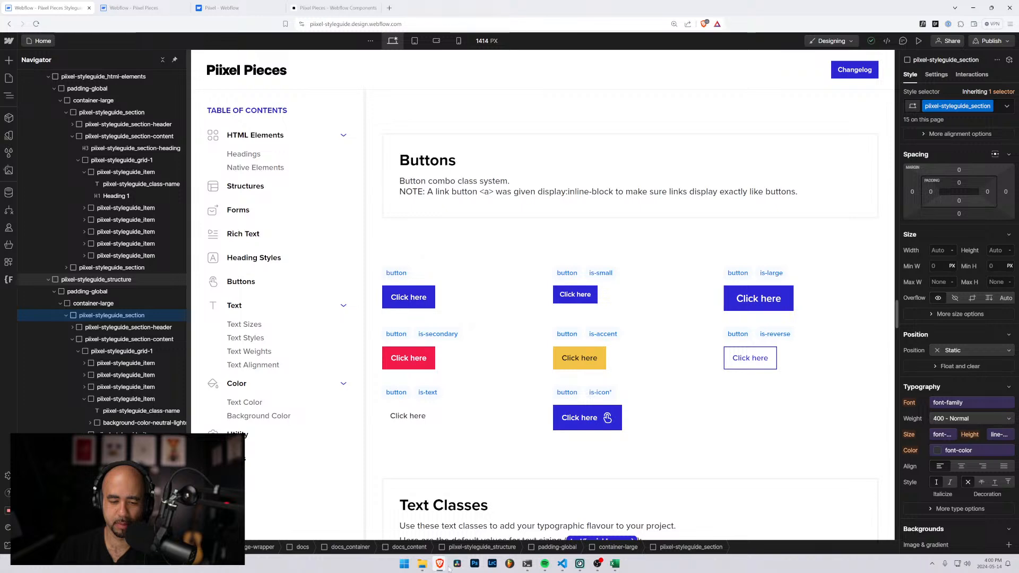
pyautogui.moveTo(439, 566)
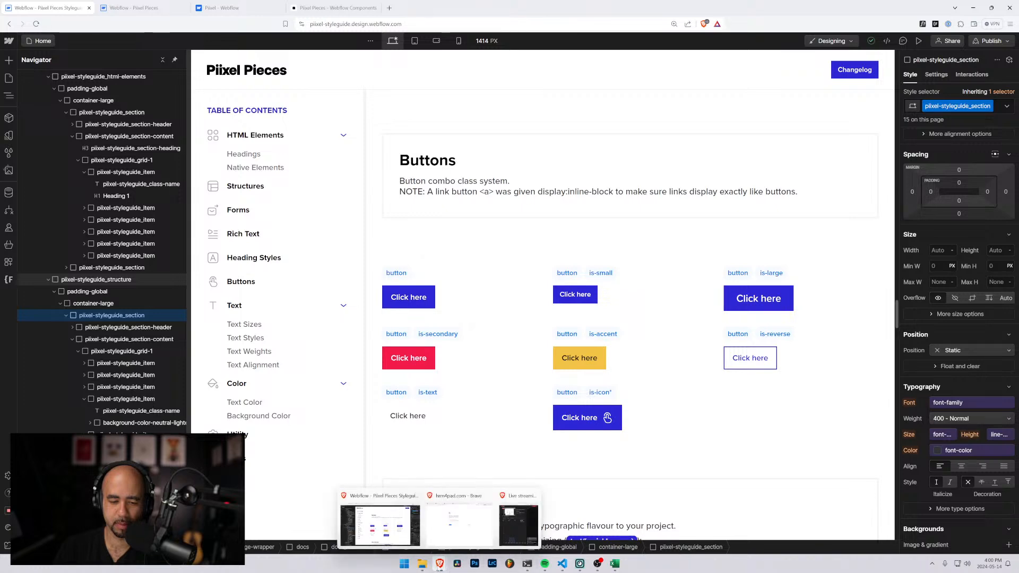
pyautogui.click(614, 563)
pyautogui.scroll(-20, 582, 367)
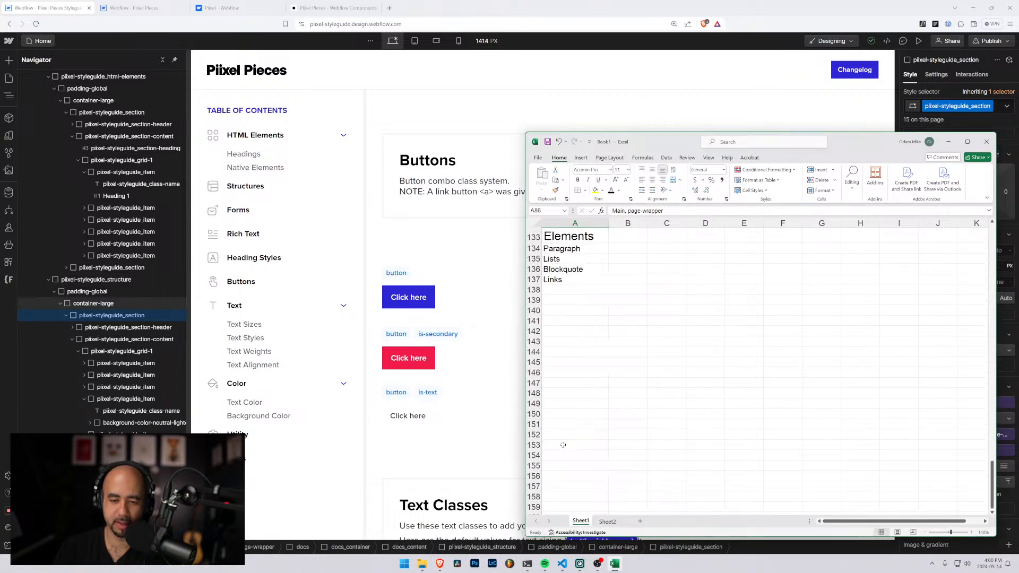
pyautogui.scroll(8, 565, 443)
pyautogui.scroll(3, 566, 432)
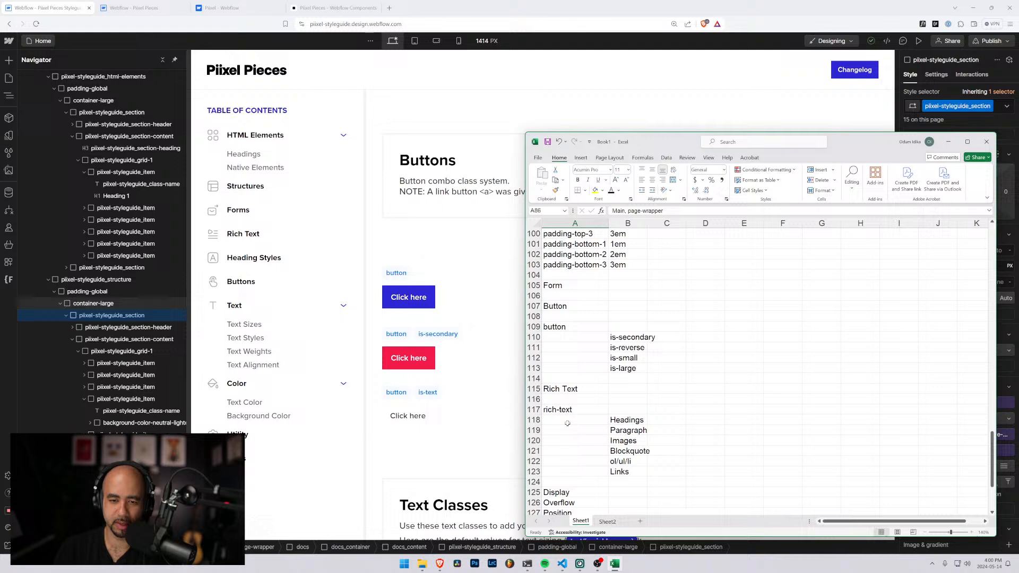
pyautogui.click(642, 376)
pyautogui.write('is-i')
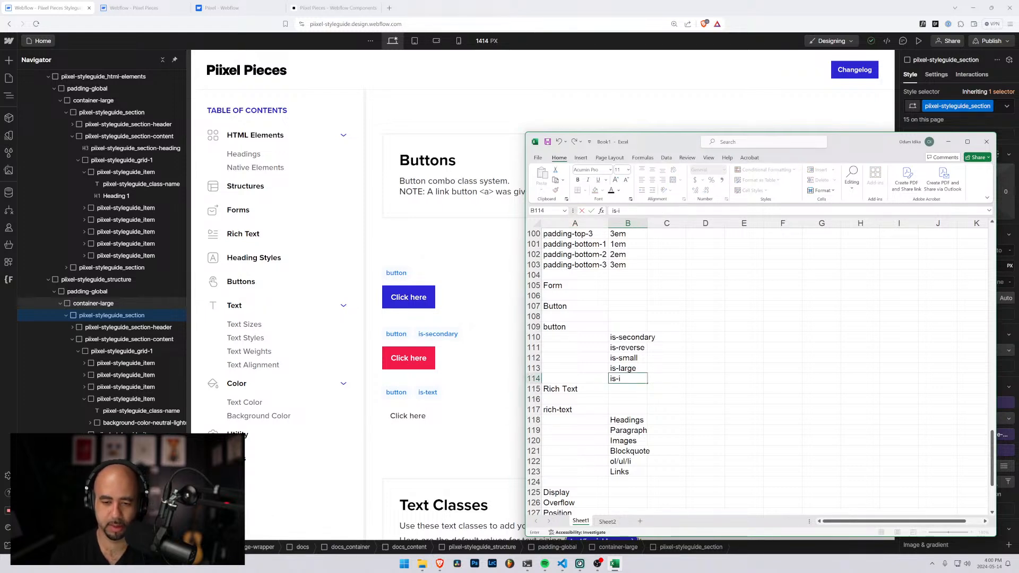
pyautogui.write('con')
pyautogui.press('Return')
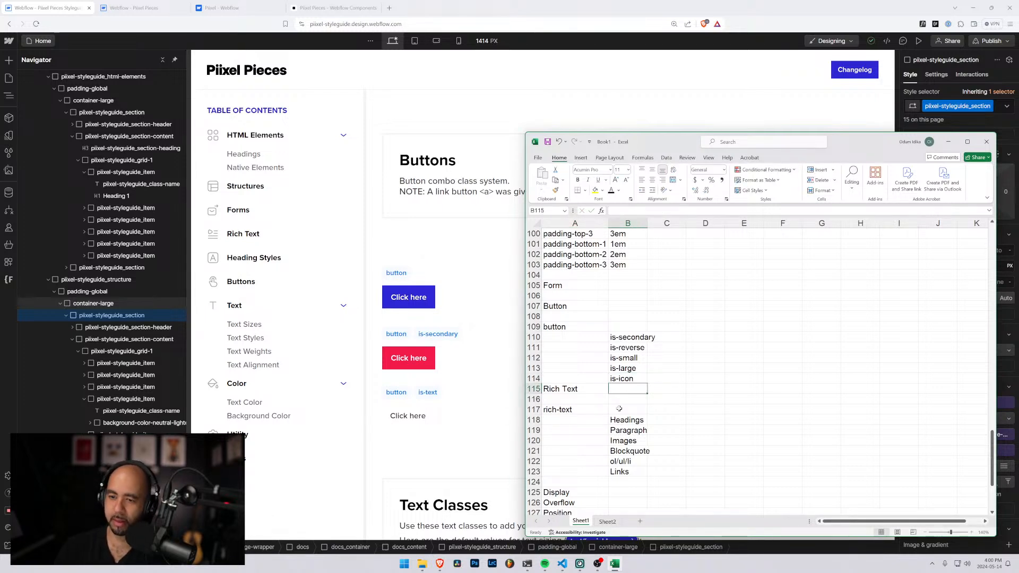
# Examine the text sizes, styles, weights and alignments in the Webflow styleguide's Text Classes section
pyautogui.click(438, 247)
pyautogui.scroll(-8, 438, 276)
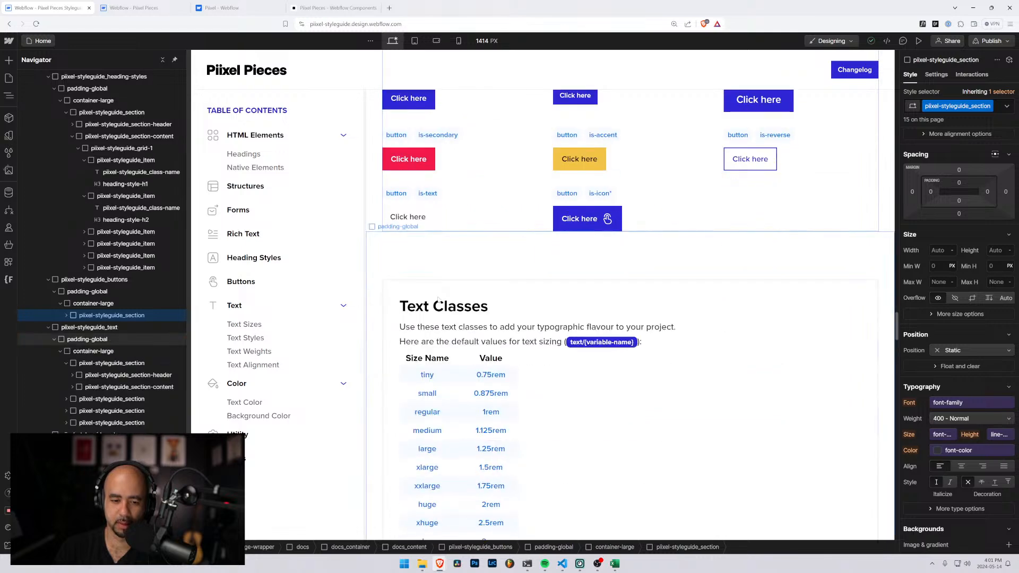
pyautogui.scroll(-2, 446, 303)
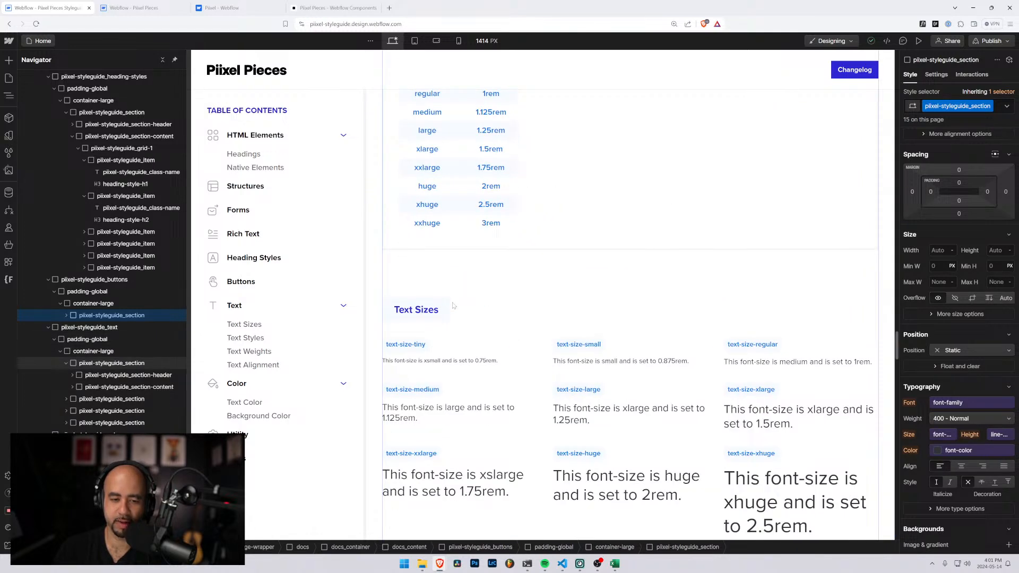
pyautogui.scroll(-3, 454, 307)
pyautogui.scroll(-7, 454, 308)
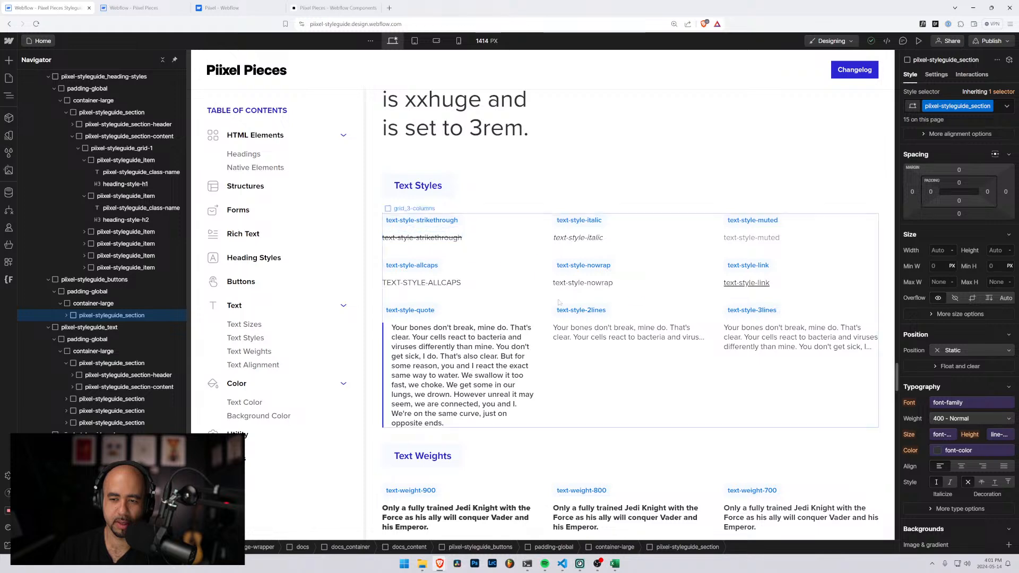
pyautogui.scroll(-1, 611, 336)
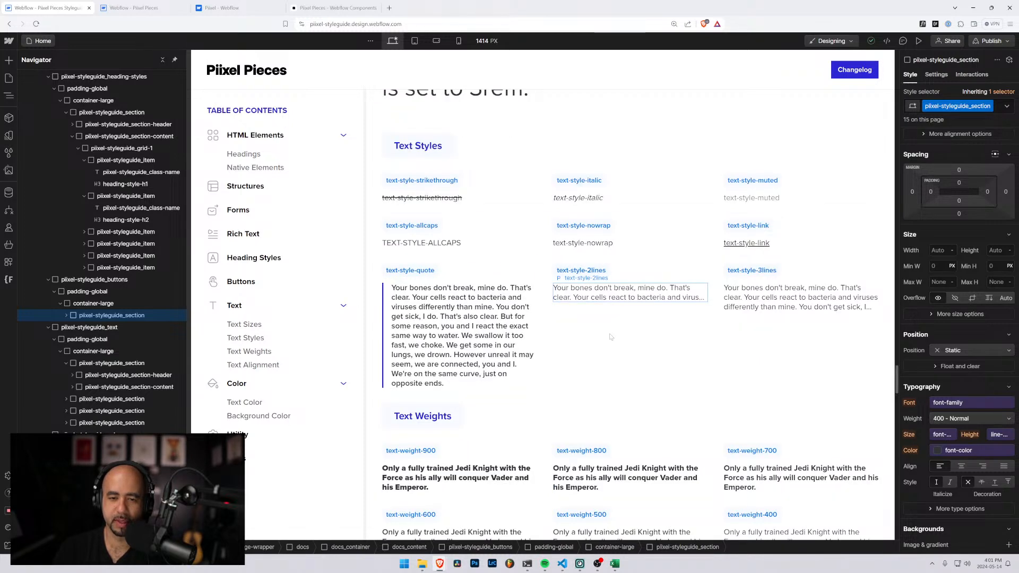
pyautogui.scroll(-1, 610, 337)
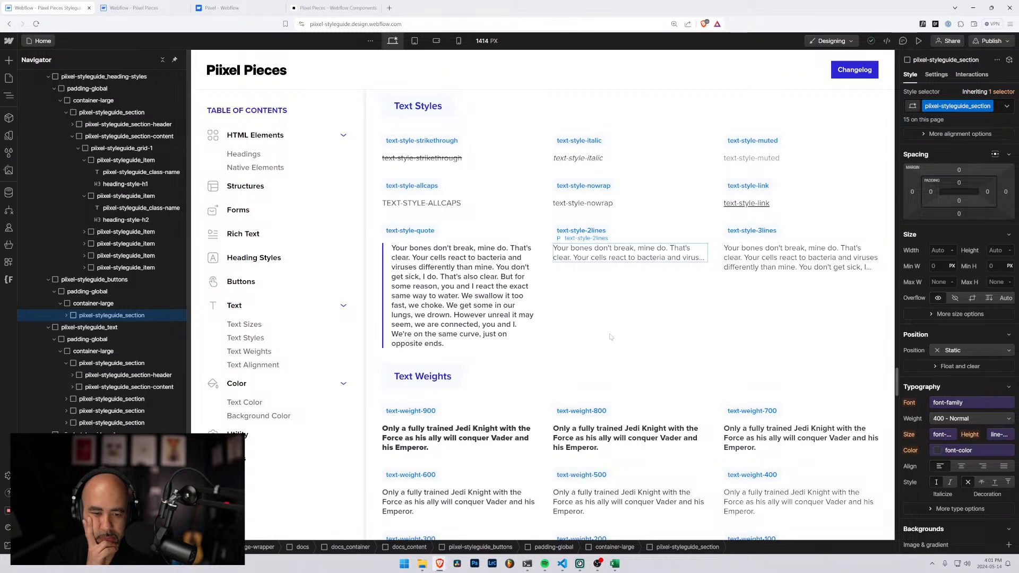
pyautogui.scroll(-4, 610, 340)
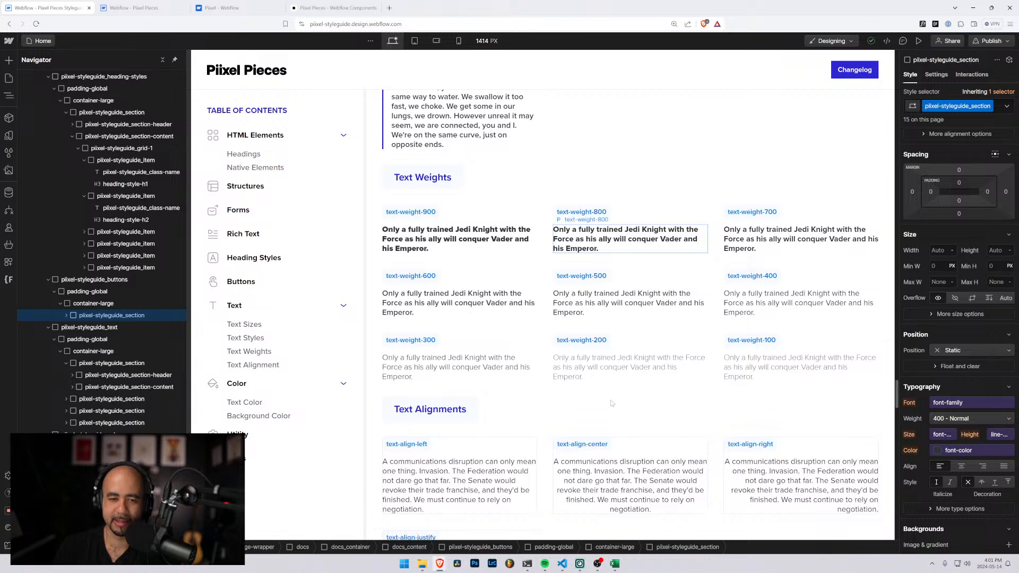
# Switch to the Excel sheet and review its text size, text weight, text color and background color entries against the styleguide
pyautogui.click(616, 564)
pyautogui.scroll(20, 612, 377)
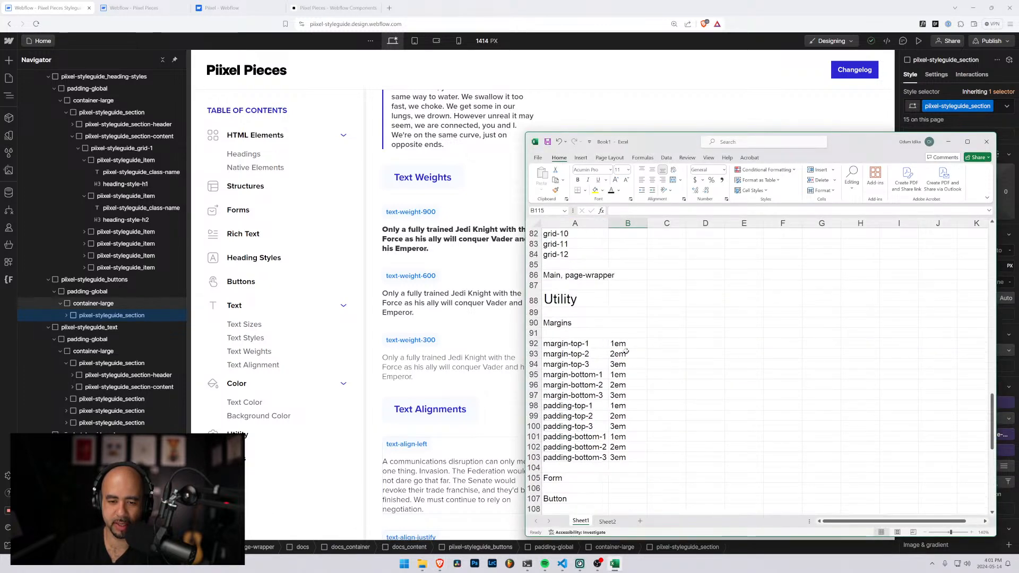
pyautogui.scroll(12, 612, 377)
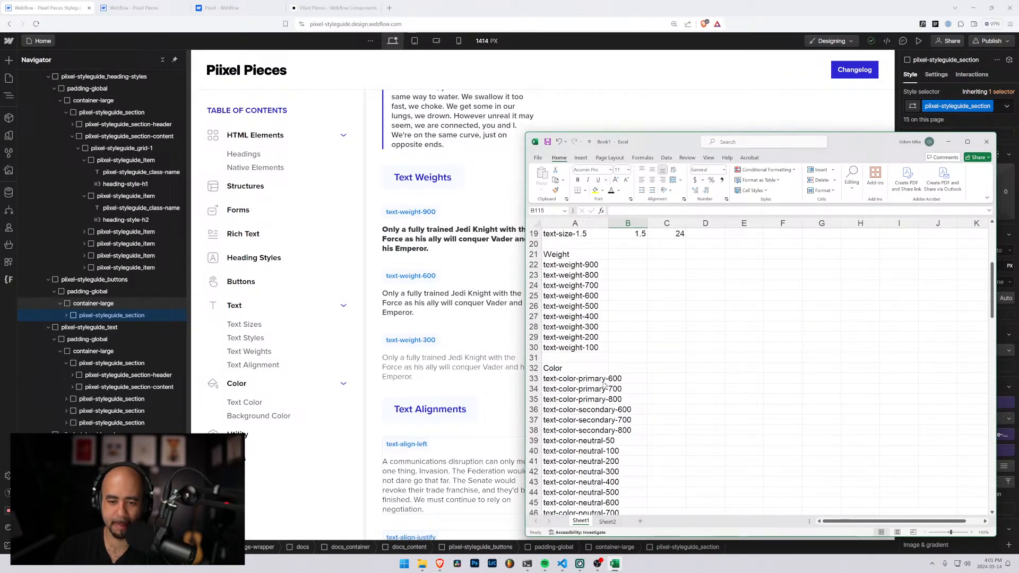
pyautogui.scroll(1, 554, 343)
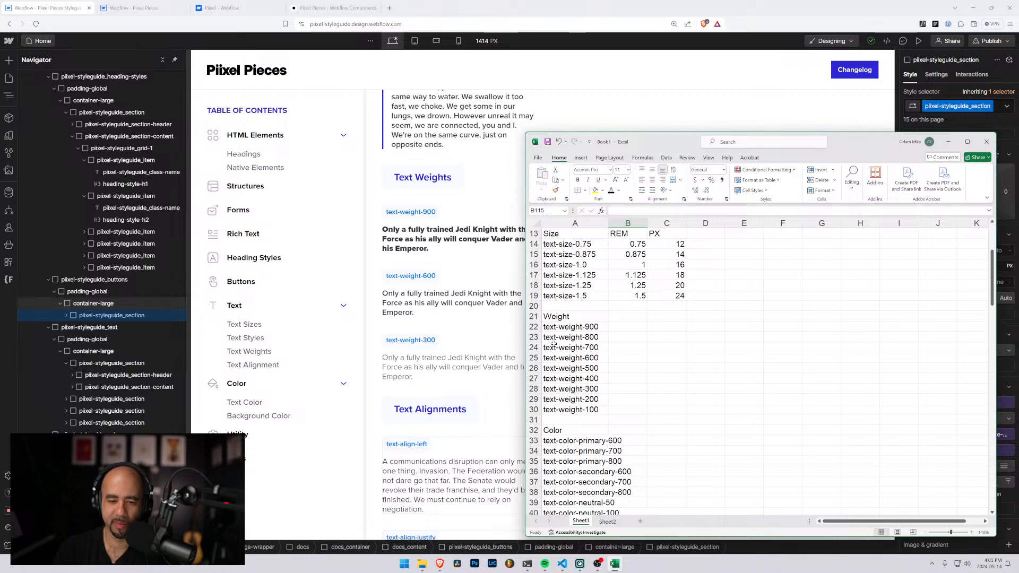
pyautogui.scroll(-6, 554, 343)
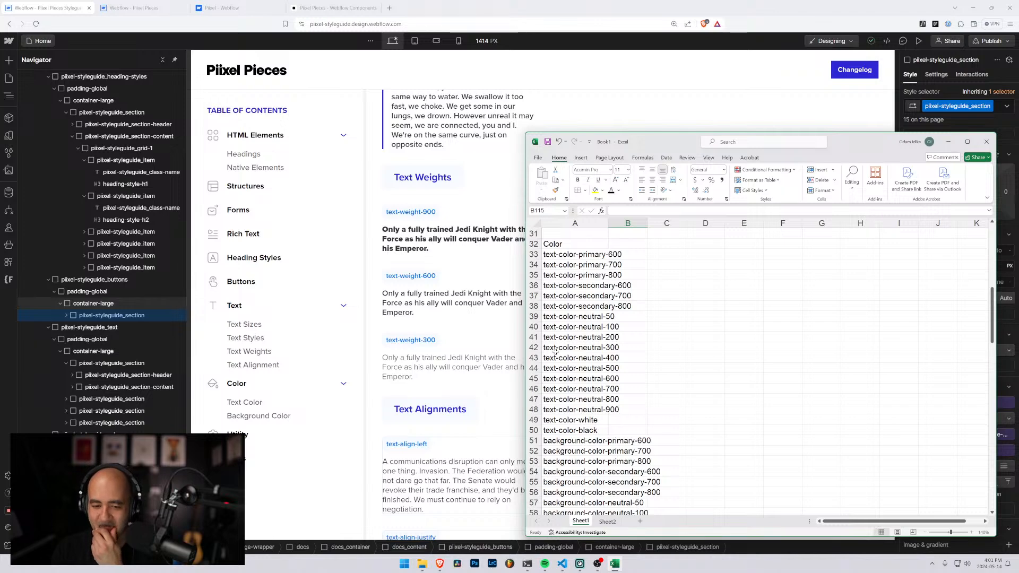
pyautogui.click(575, 441)
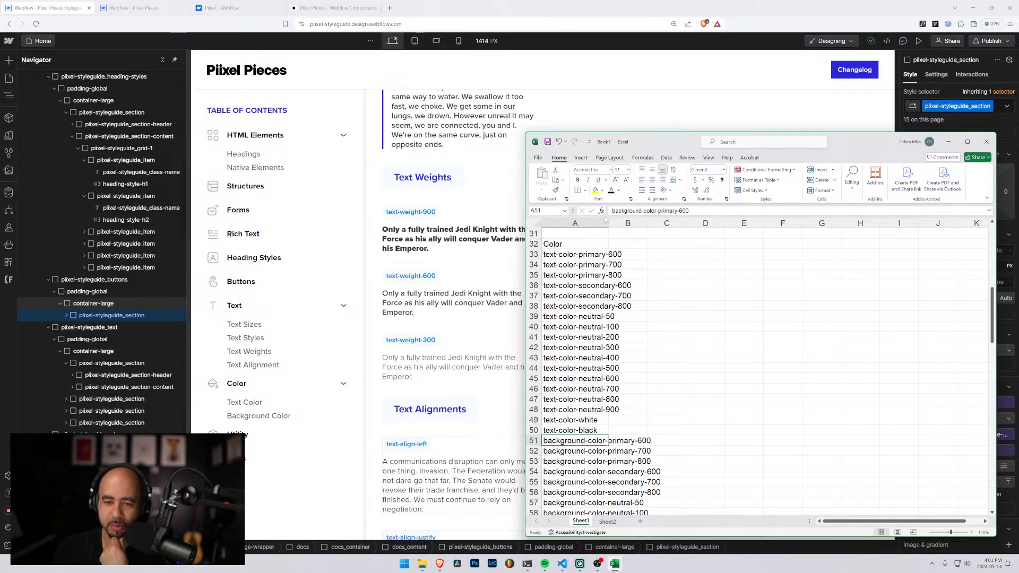
# Return to the Webflow styleguide and examine its text alignment, color, Utility classes and Grids sections, including the hide-tablet and hide-mobile classes
pyautogui.click(478, 214)
pyautogui.scroll(-5, 472, 223)
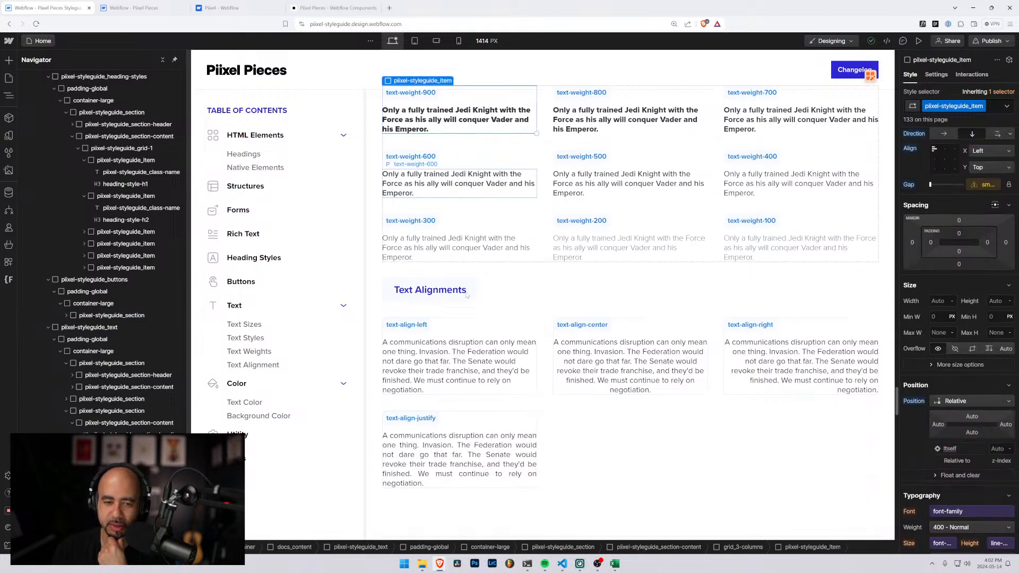
pyautogui.scroll(-10, 467, 295)
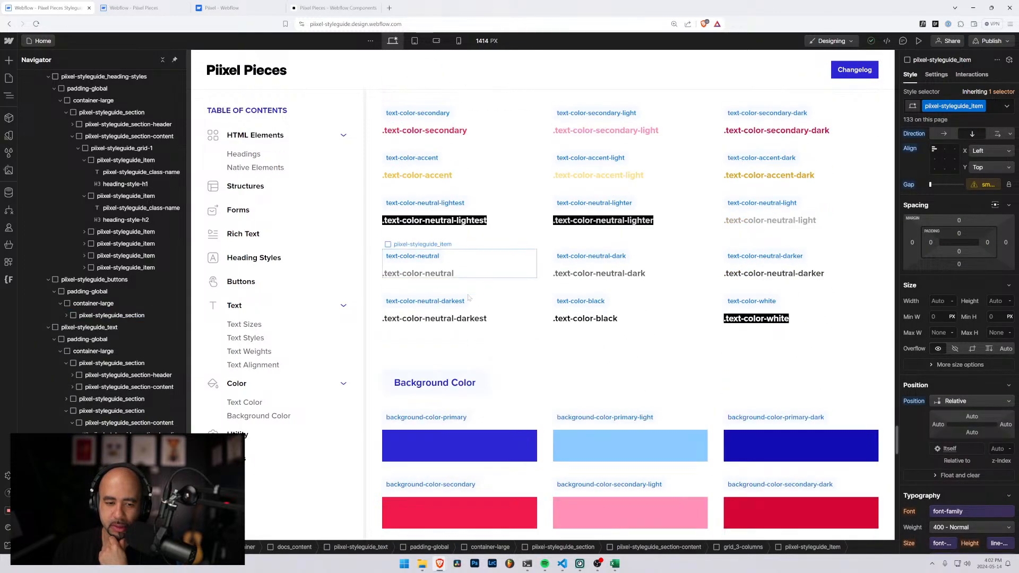
pyautogui.scroll(-10, 470, 300)
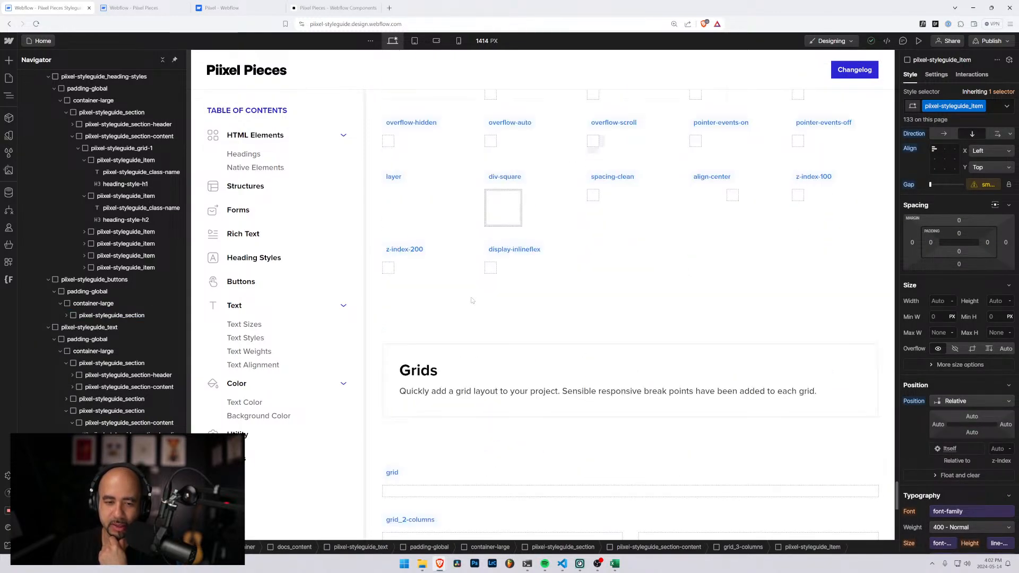
pyautogui.scroll(3, 473, 300)
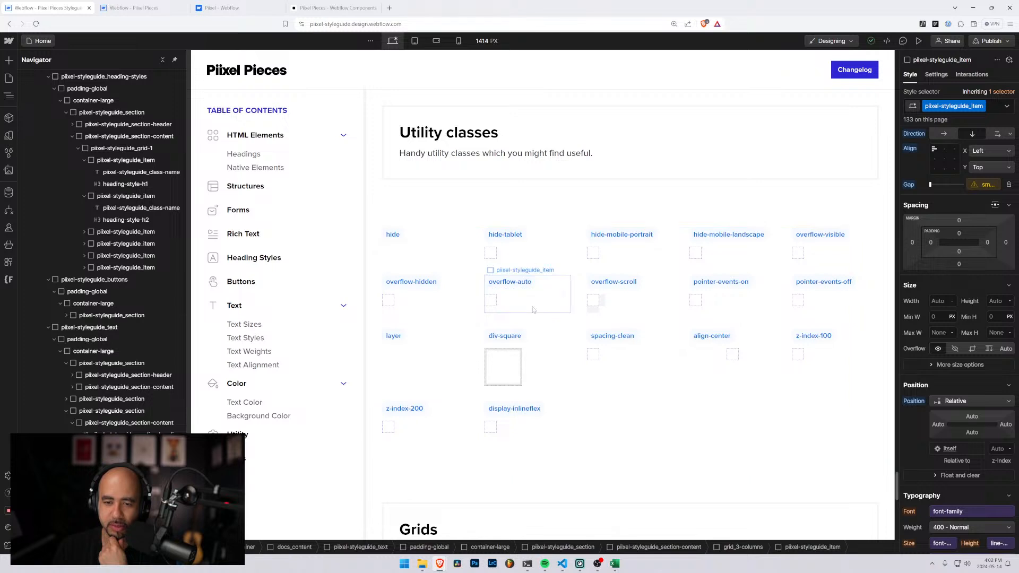
pyautogui.click(620, 237)
pyautogui.click(710, 238)
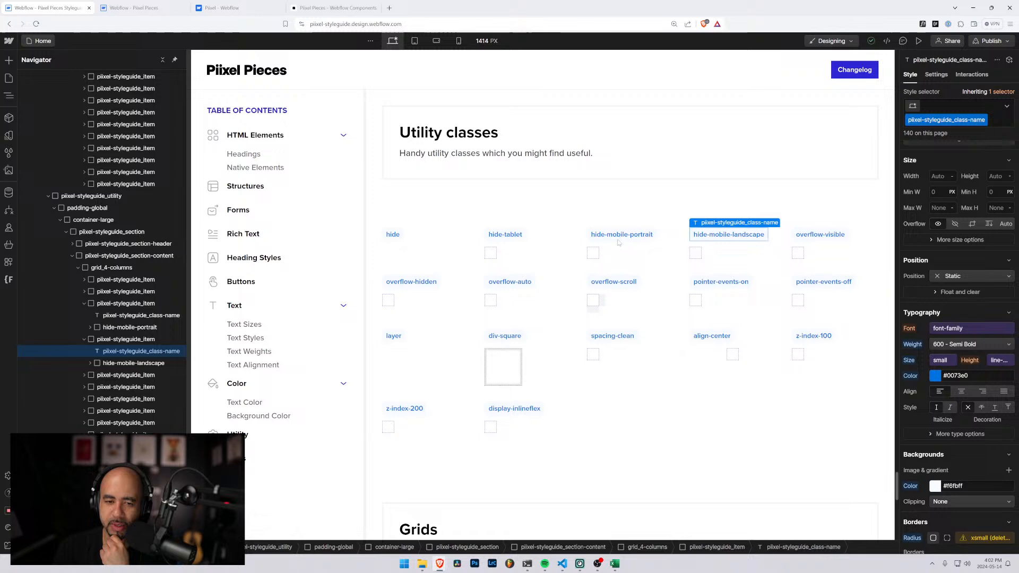
pyautogui.click(519, 238)
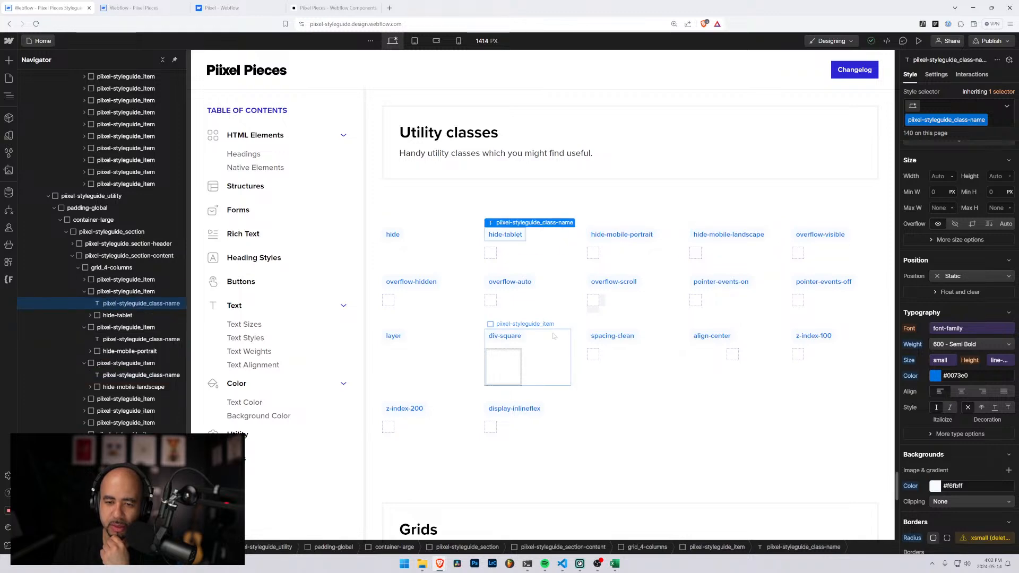
pyautogui.scroll(-3, 553, 336)
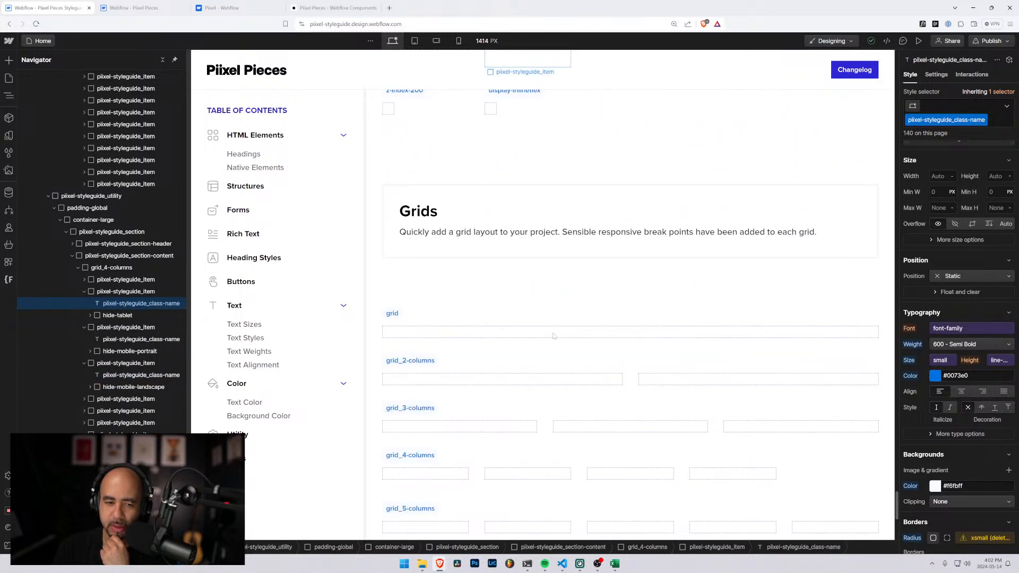
pyautogui.scroll(5, 553, 336)
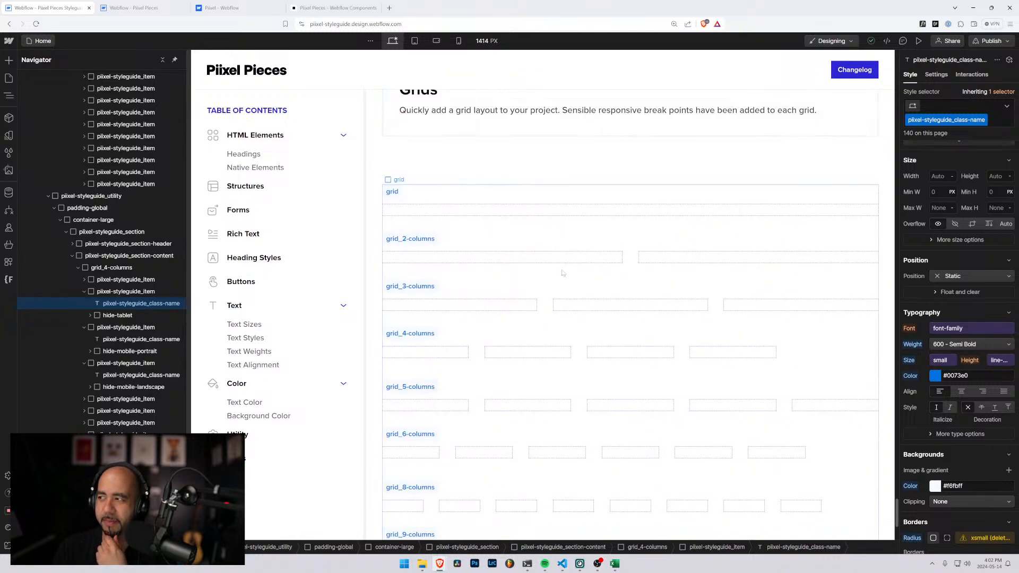
# Switch back to the Excel sheet and reposition its window over the styleguide's Utility classes section
pyautogui.click(614, 566)
pyautogui.moveTo(670, 141); pyautogui.dragTo(597, 96)
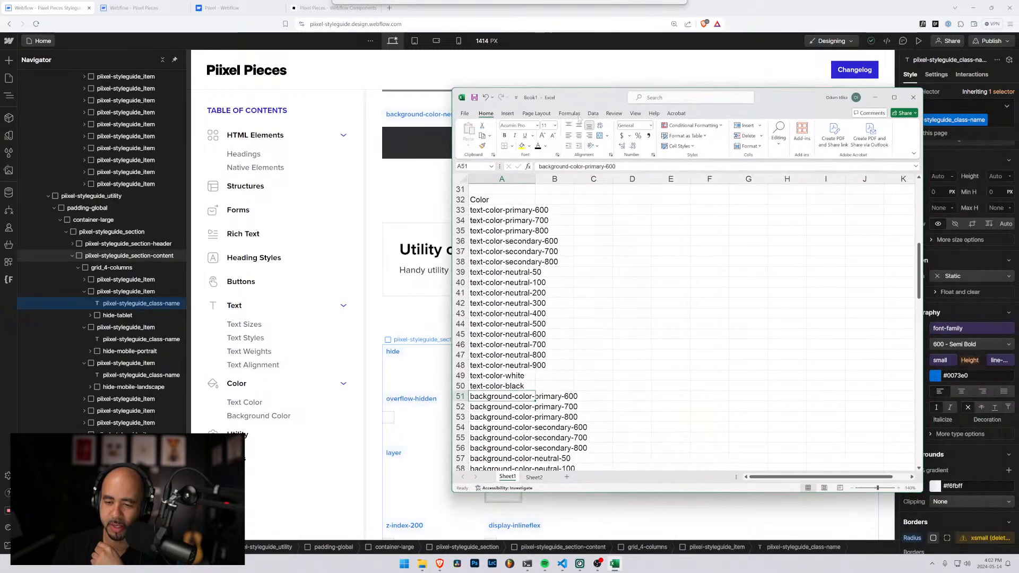